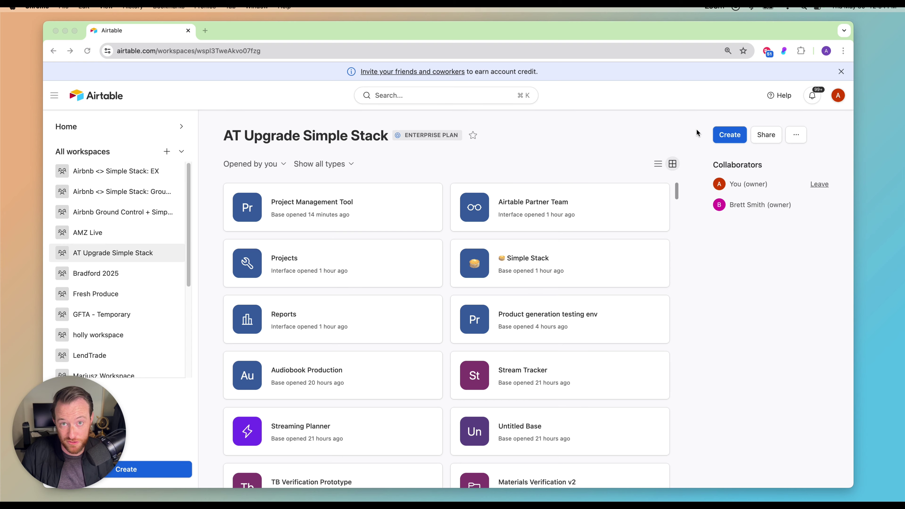
Create a new base in the AT Upgrade Simple Stack workspace starting with data, and dismiss the getting-started suggestions.
left_click(723, 134)
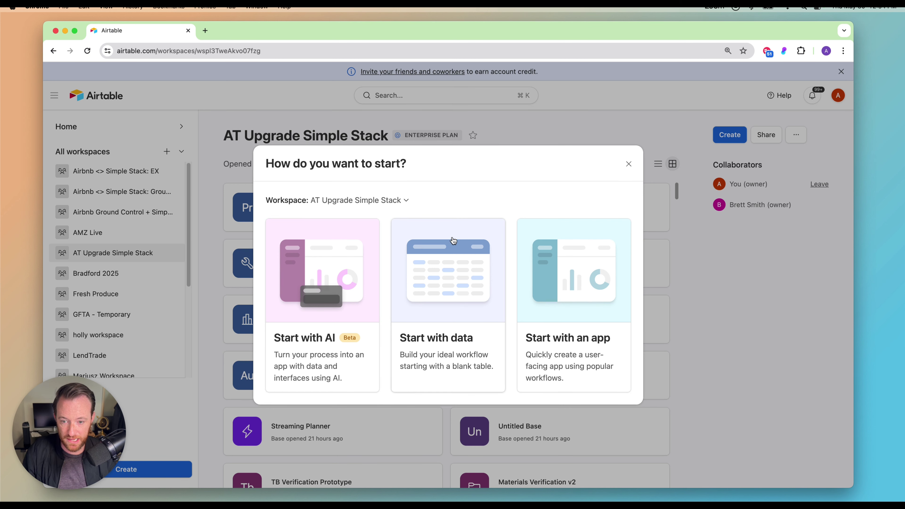
left_click(439, 331)
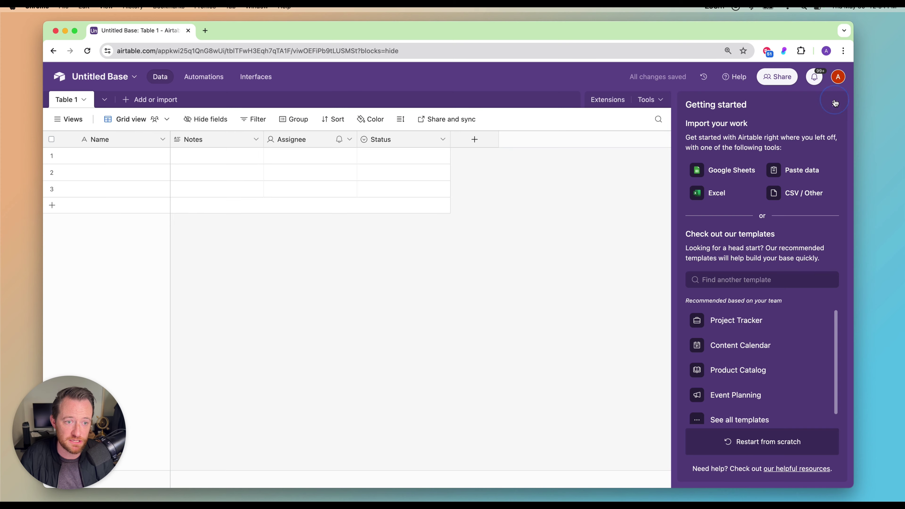
left_click(834, 102)
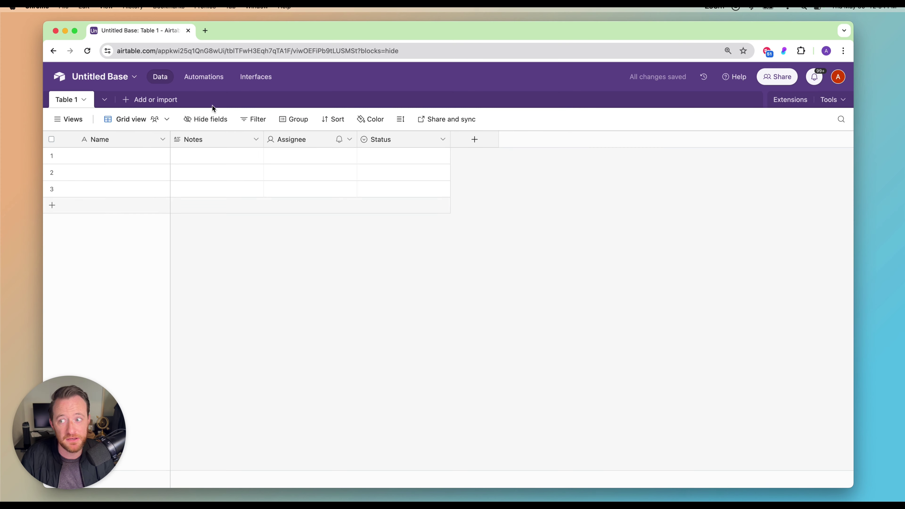
Rename the untitled base as Project Tool.
left_click(105, 82)
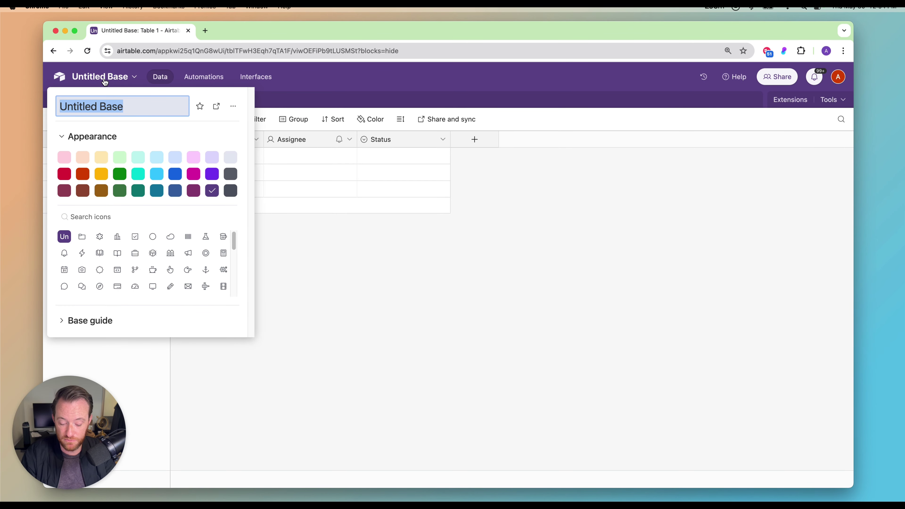
type("Project ")
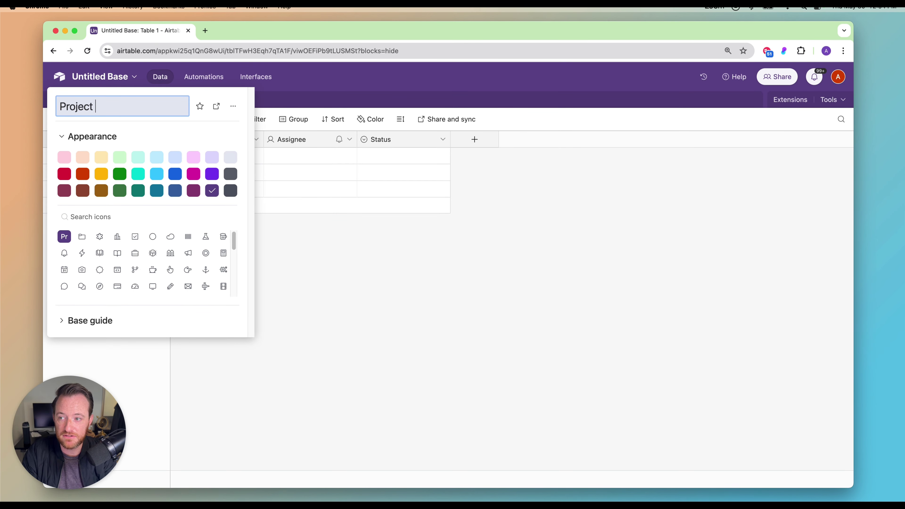
type("Tool")
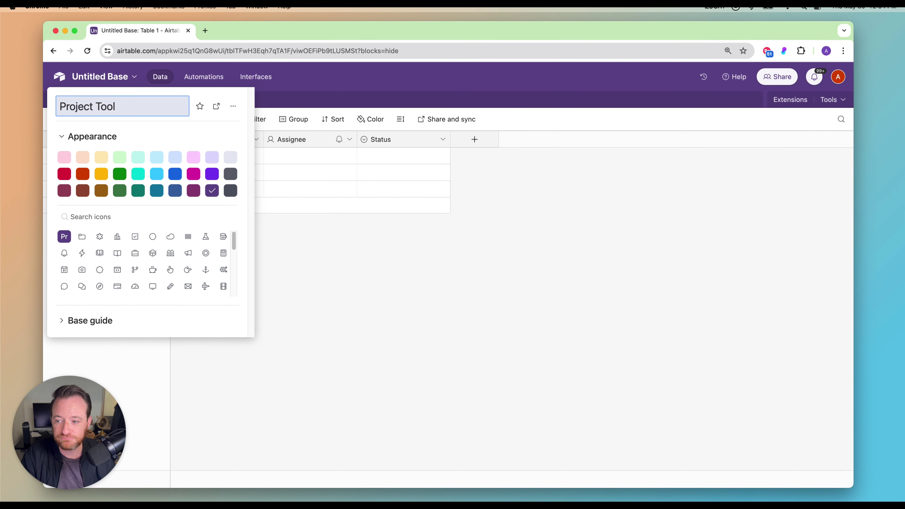
left_click(435, 264)
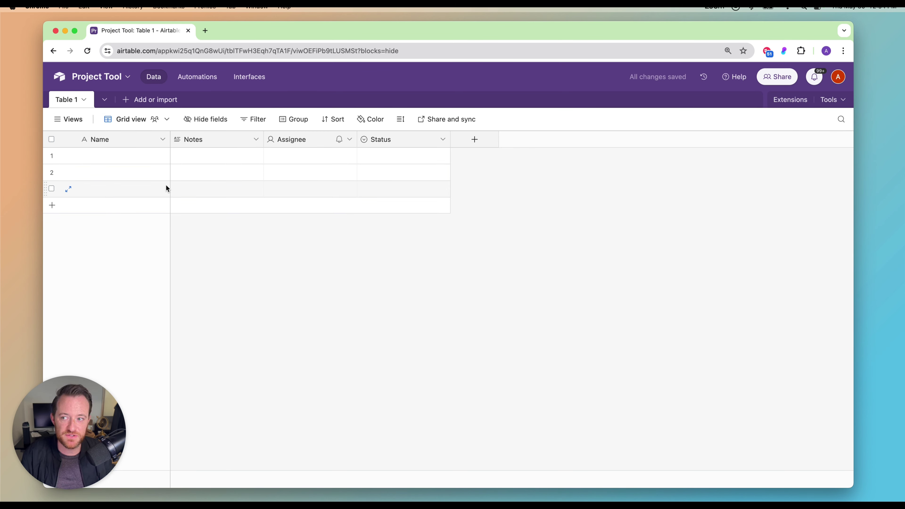
Rename the default table Table 1 as Projects.
left_click(68, 119)
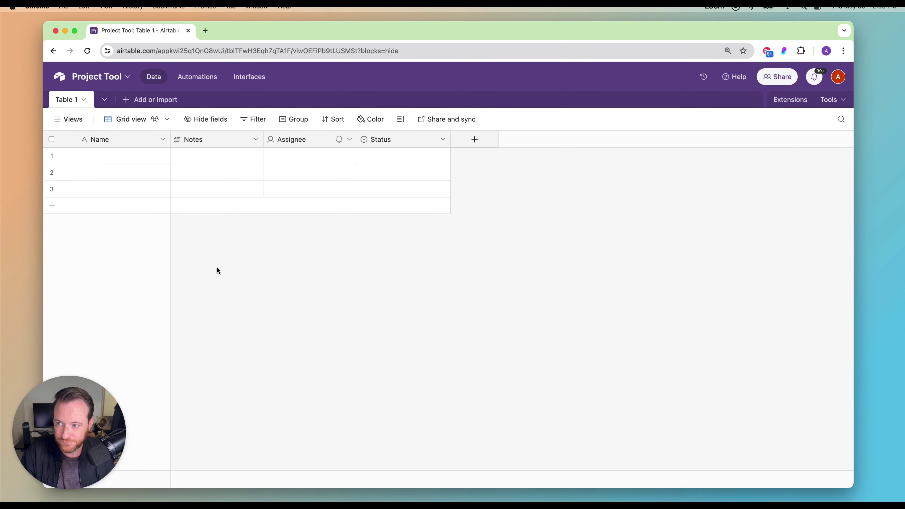
double_click(66, 101)
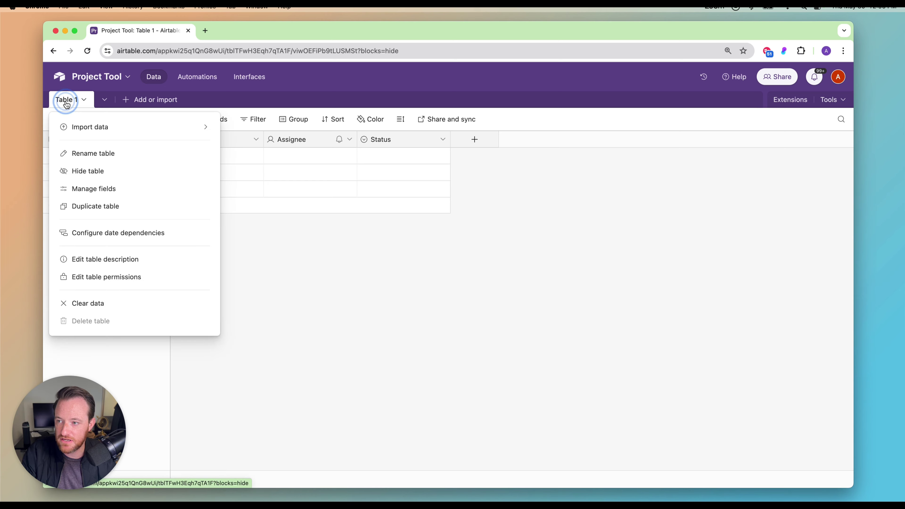
type("Projects")
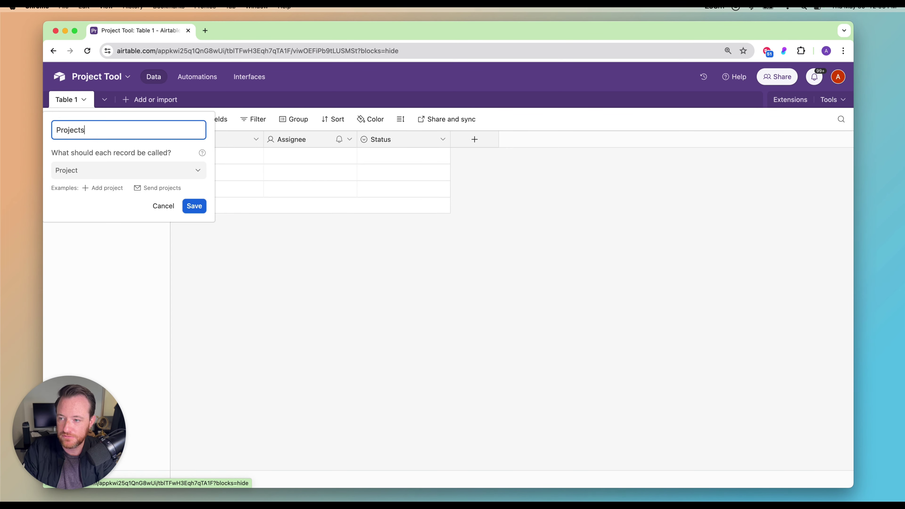
key("Return")
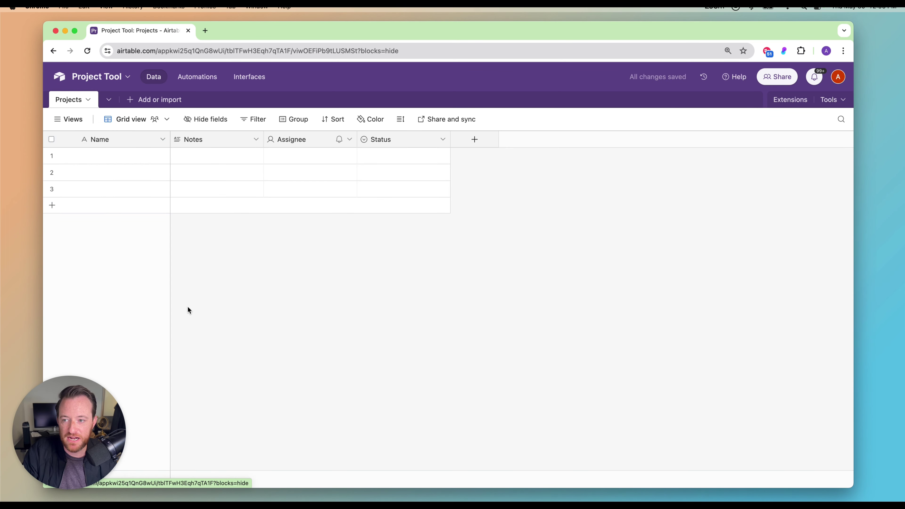
Delete the Notes, Assignee and Status fields from the Projects table and widen the Name column.
left_click_drag(230, 153, 402, 191)
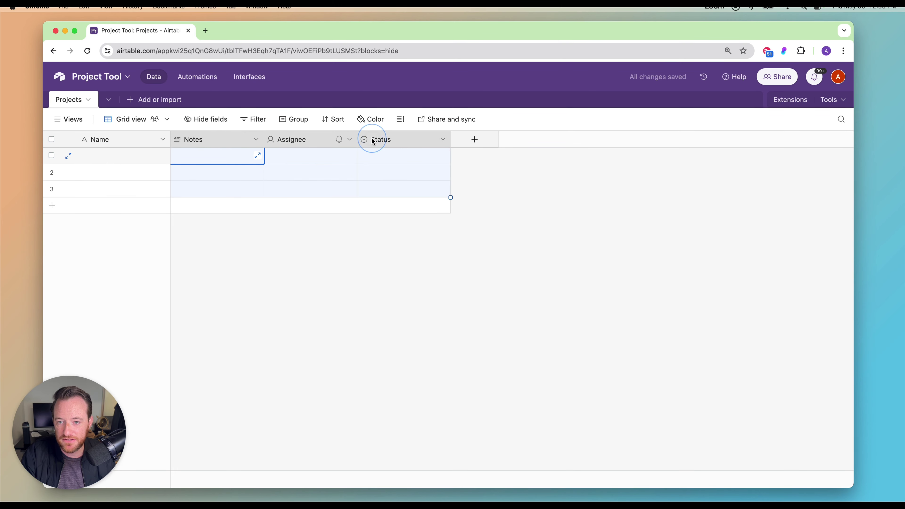
right_click(371, 137)
left_click(438, 254)
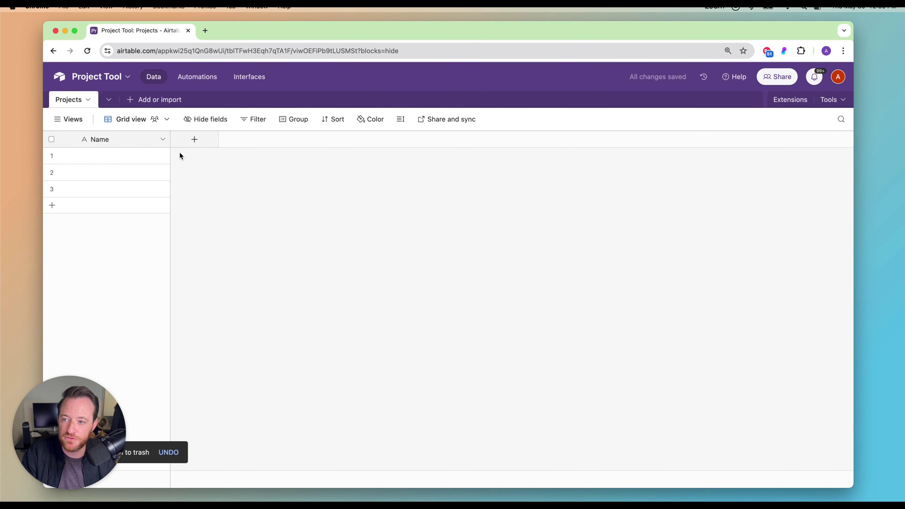
left_click_drag(171, 137, 203, 139)
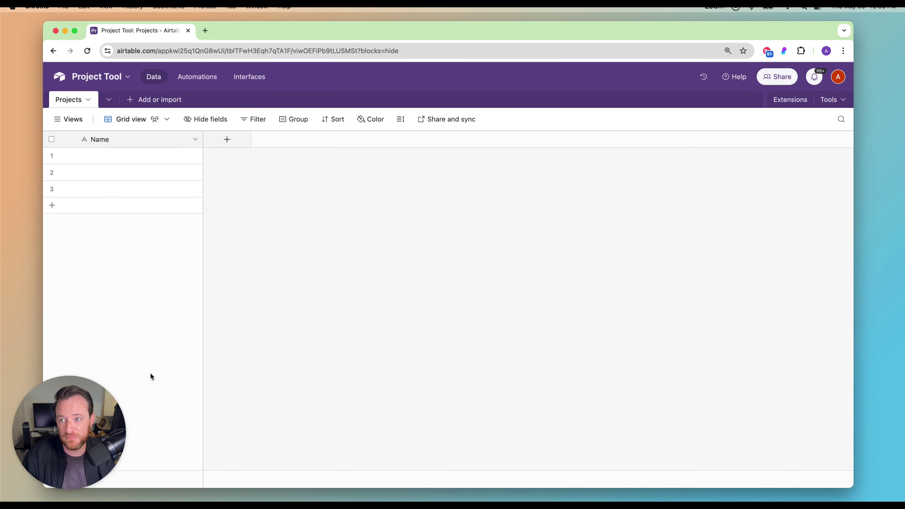
Add a single line text field named Project Name to the Projects table.
left_click(221, 142)
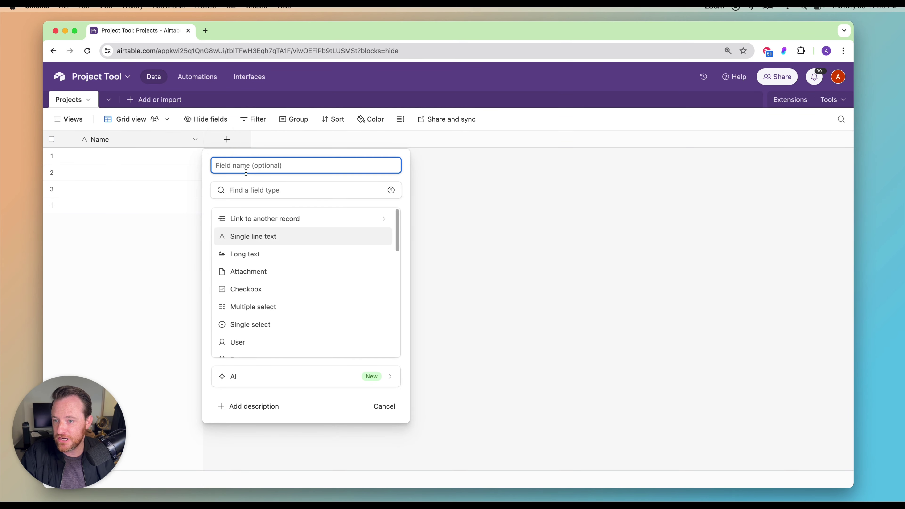
type("Project")
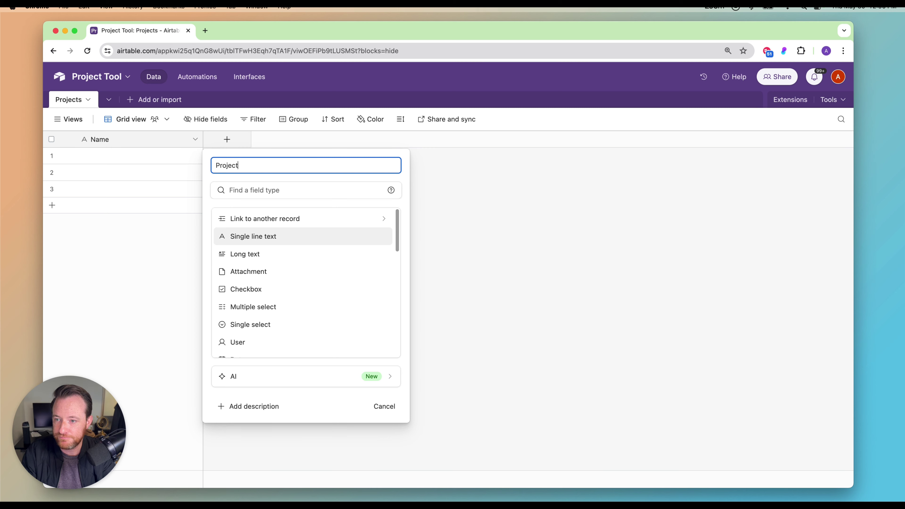
type(" Name")
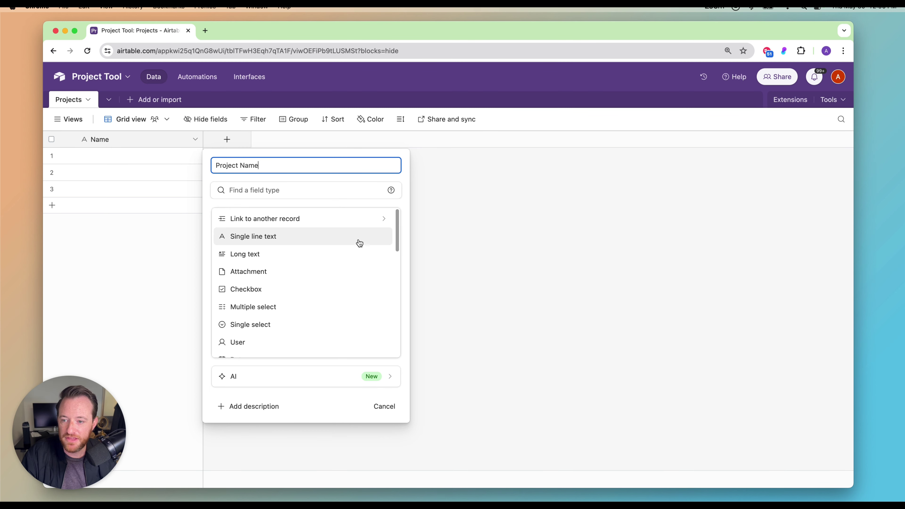
left_click(360, 243)
left_click(379, 267)
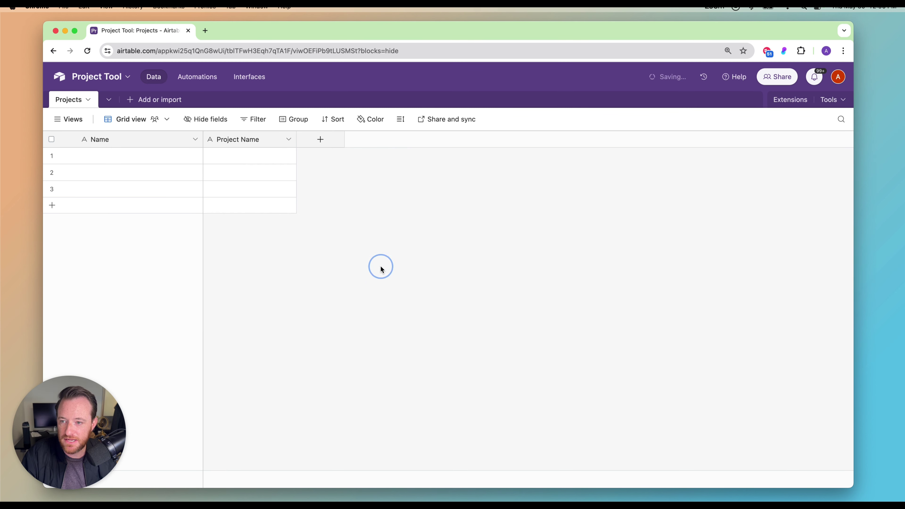
Enter "Create Podcast" as the Project Name of the first record.
left_click(250, 153)
left_click(250, 153)
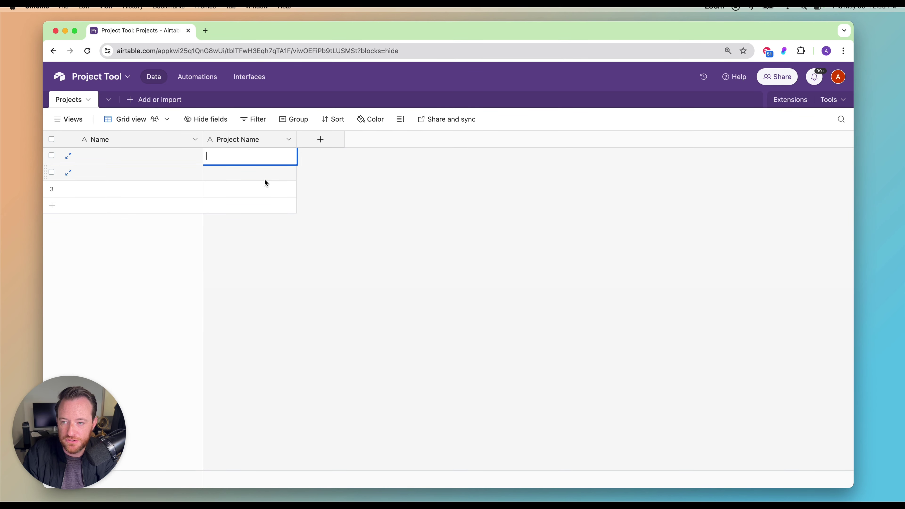
type("Creat")
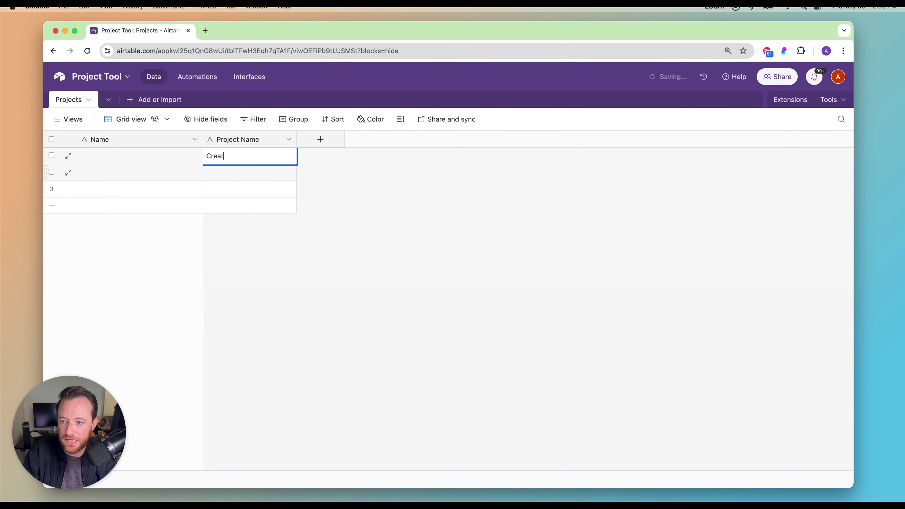
type("e Poda")
type("ast")
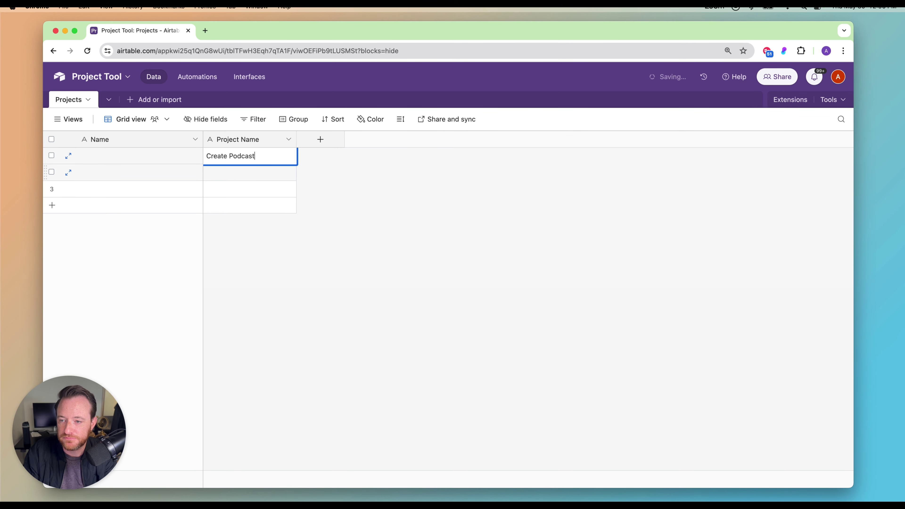
key("Return")
Enter "Revamp finance forecast tool" as the second record's Project Name and widen that column to fit the text.
type("W")
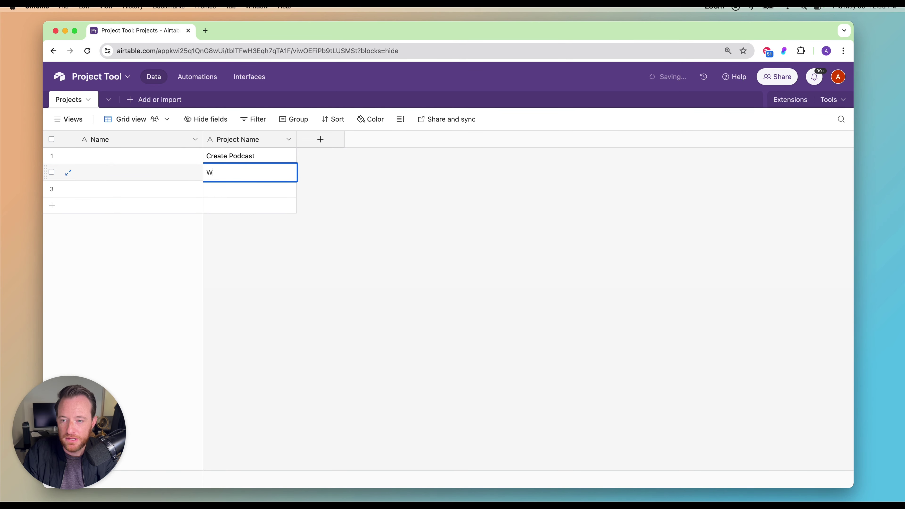
key("BackSpace")
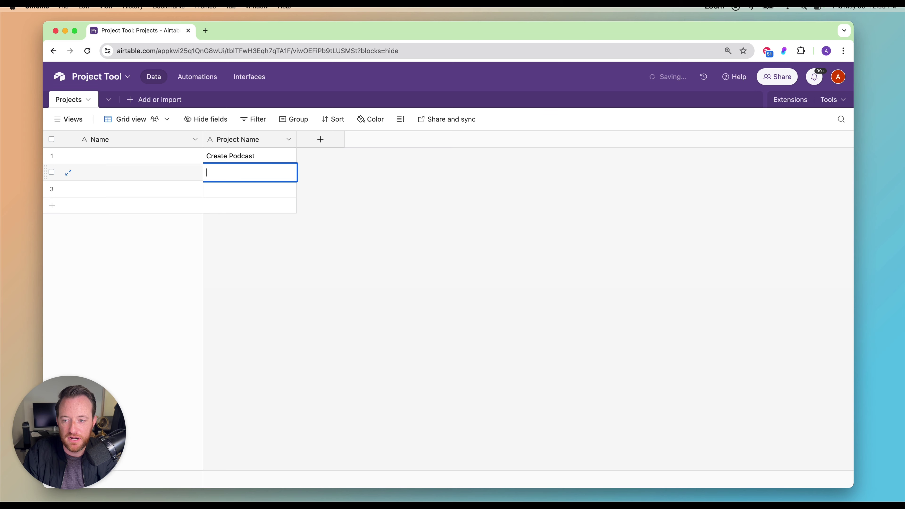
type("Revamp")
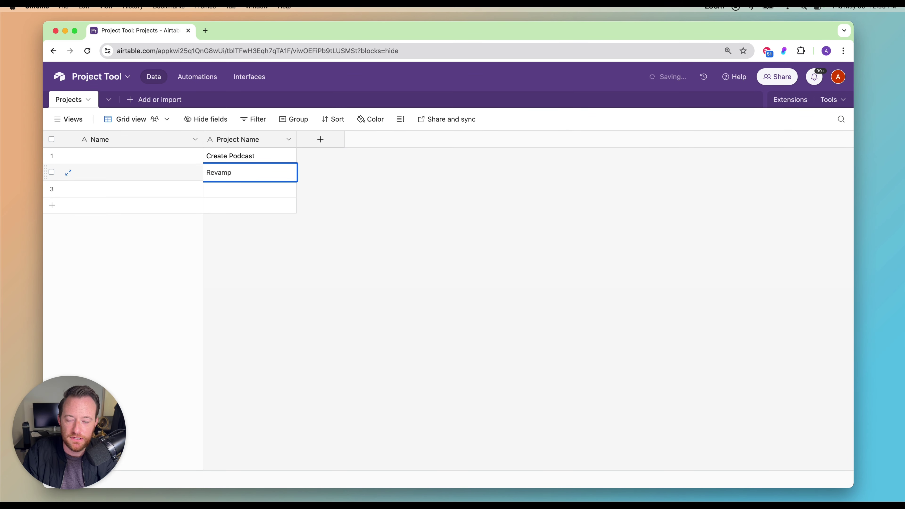
type(" finance for")
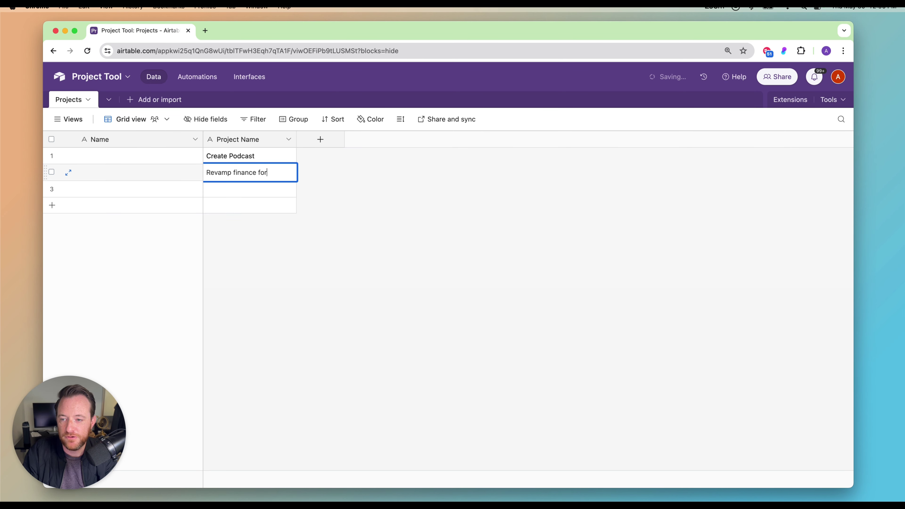
type("ecast tool")
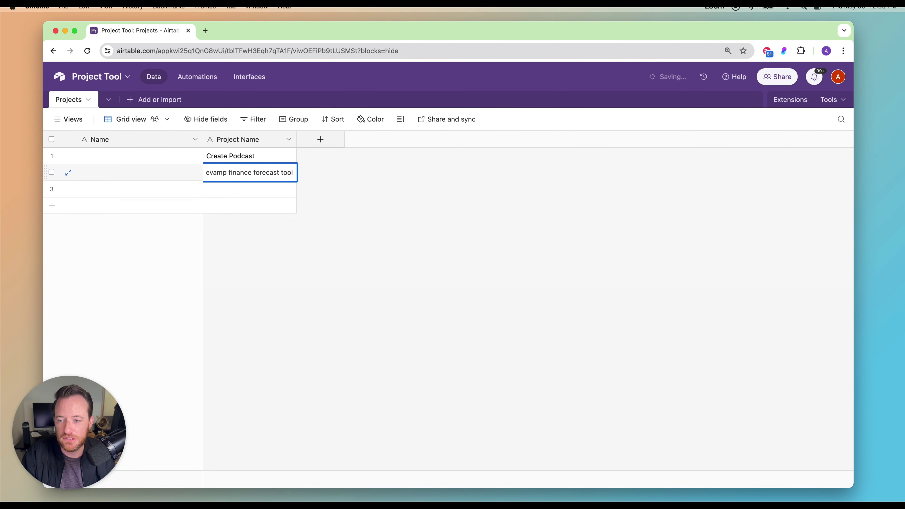
left_click_drag(296, 139, 311, 140)
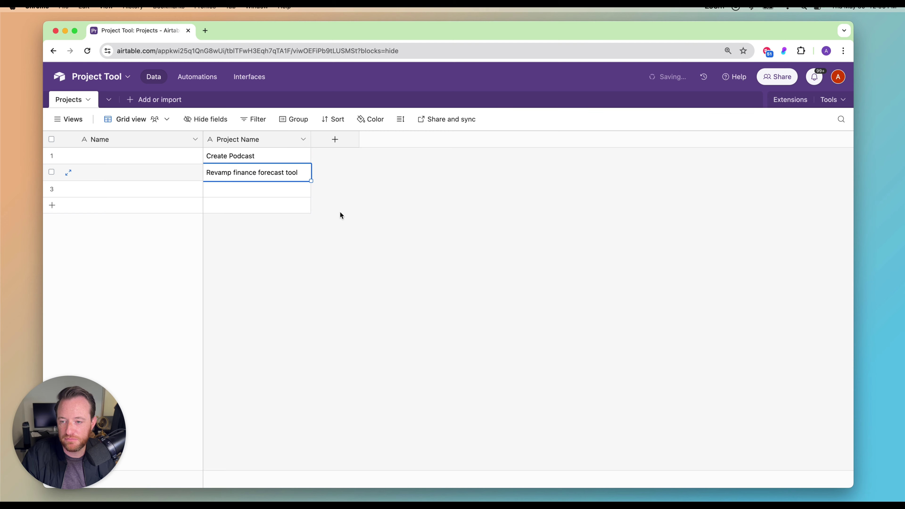
Enter "Create marketing campaign" as the Project Name of the third record.
double_click(274, 192)
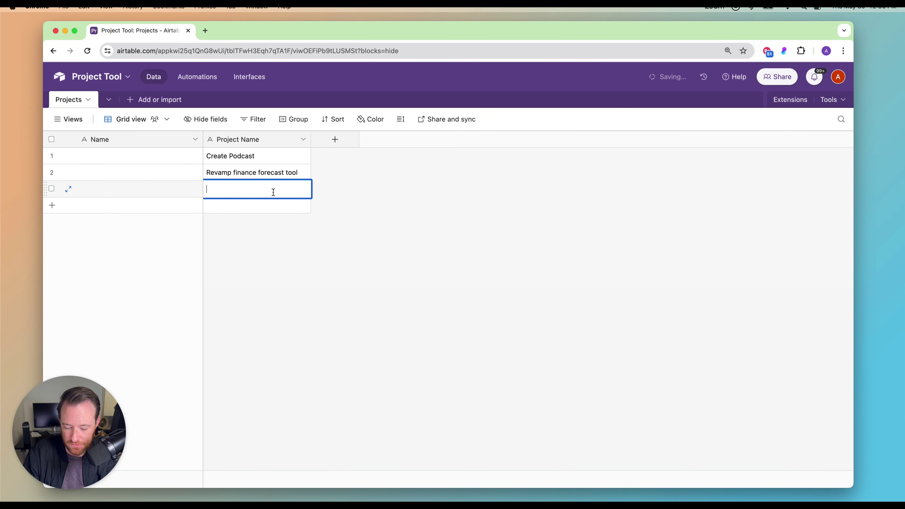
type("Create ")
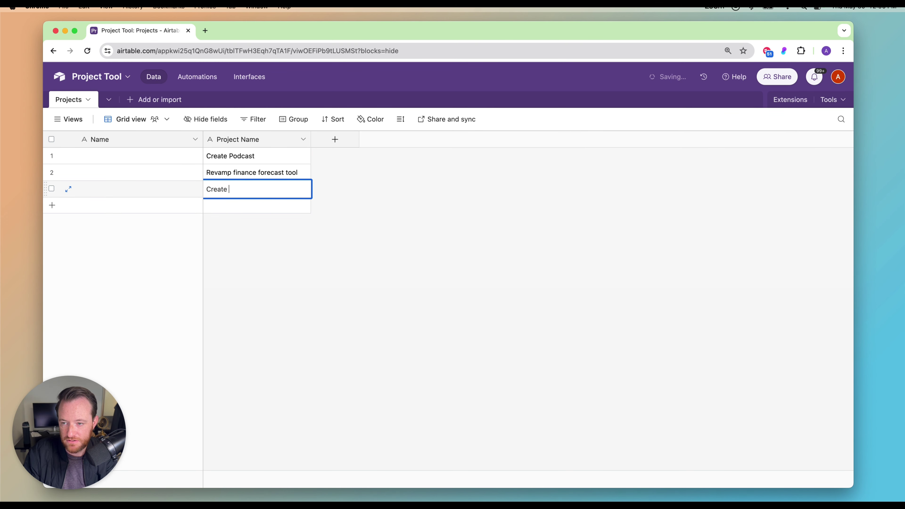
type("marketing cam")
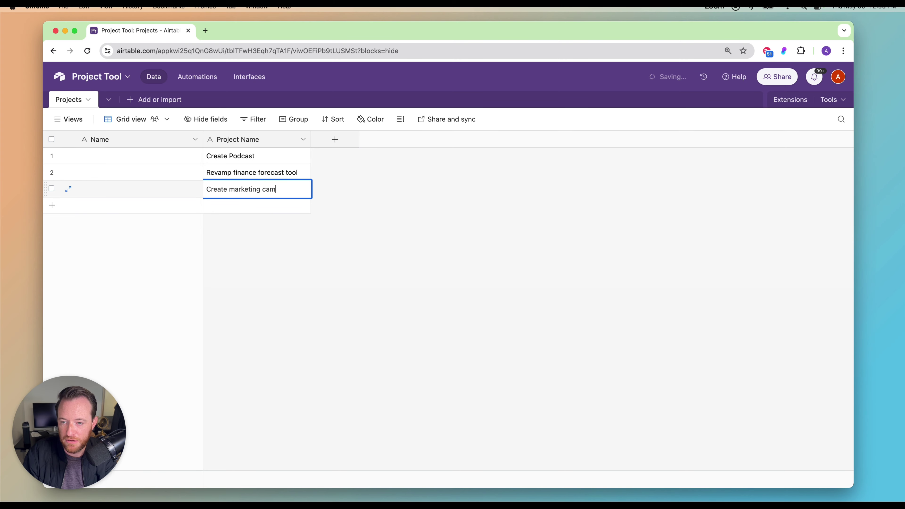
type("paign")
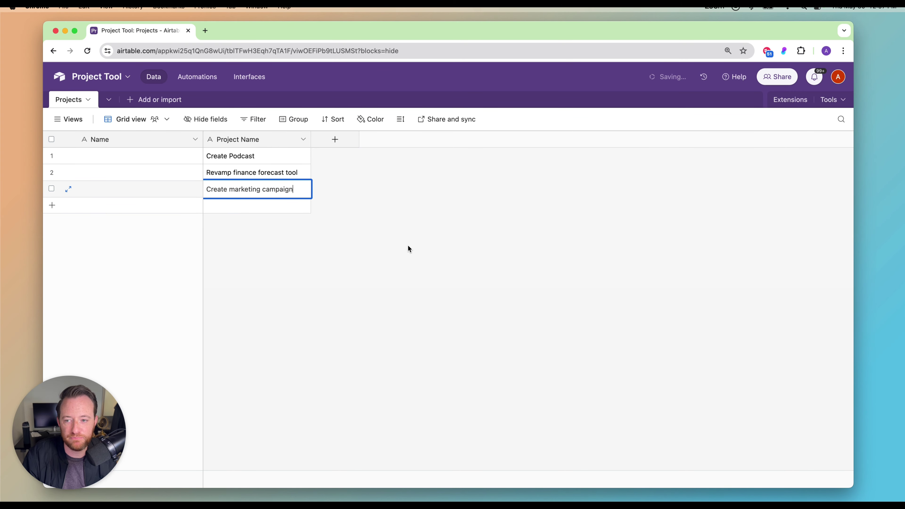
left_click(409, 249)
Start a new field named Type in the Projects table and make it a single select.
left_click(335, 140)
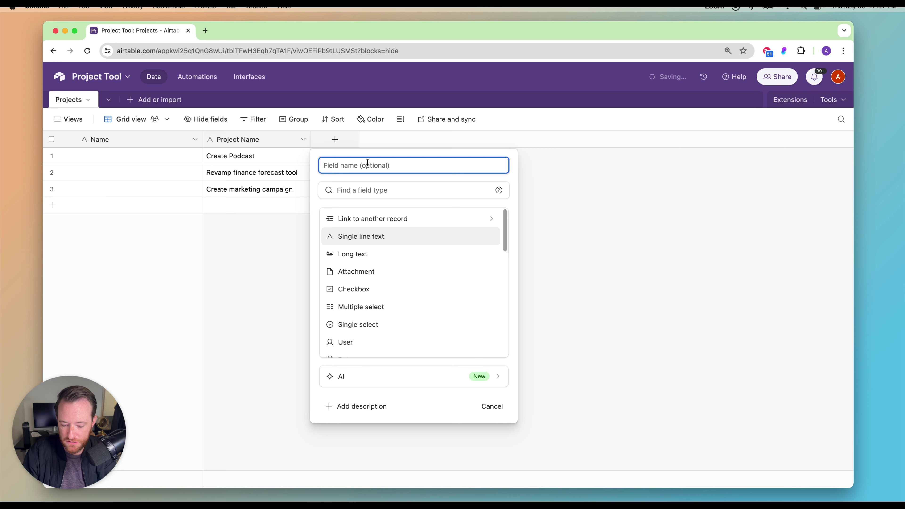
type("Type")
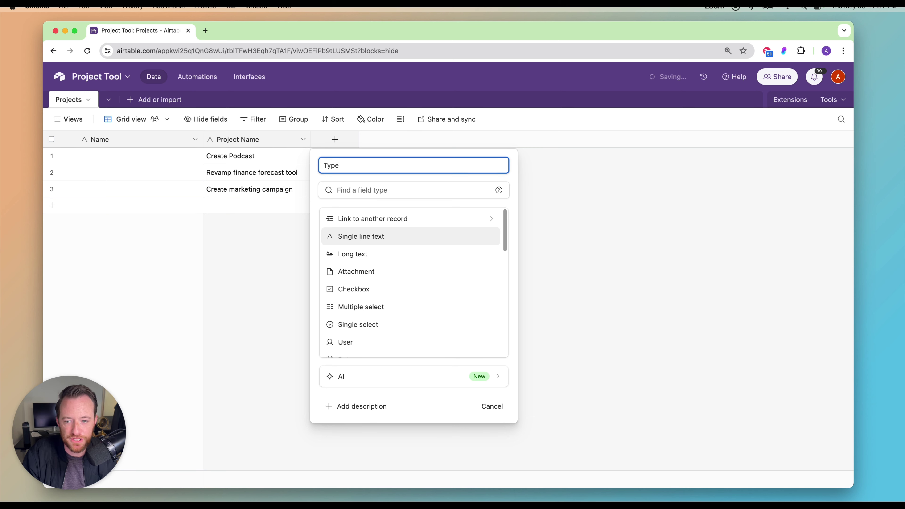
left_click(386, 184)
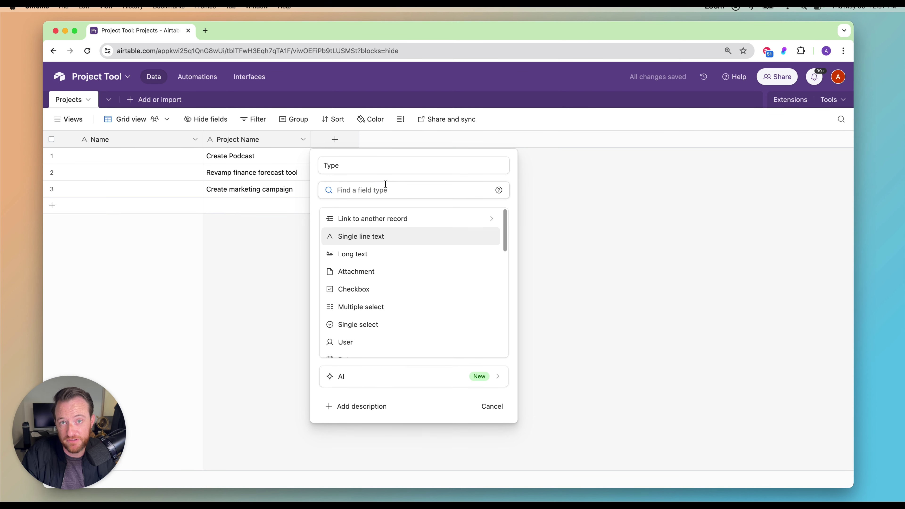
type("singl")
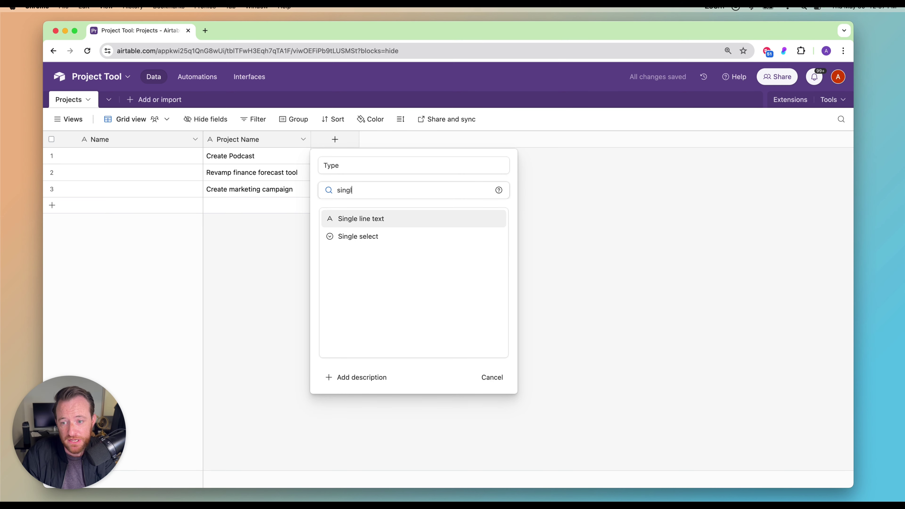
left_click(388, 233)
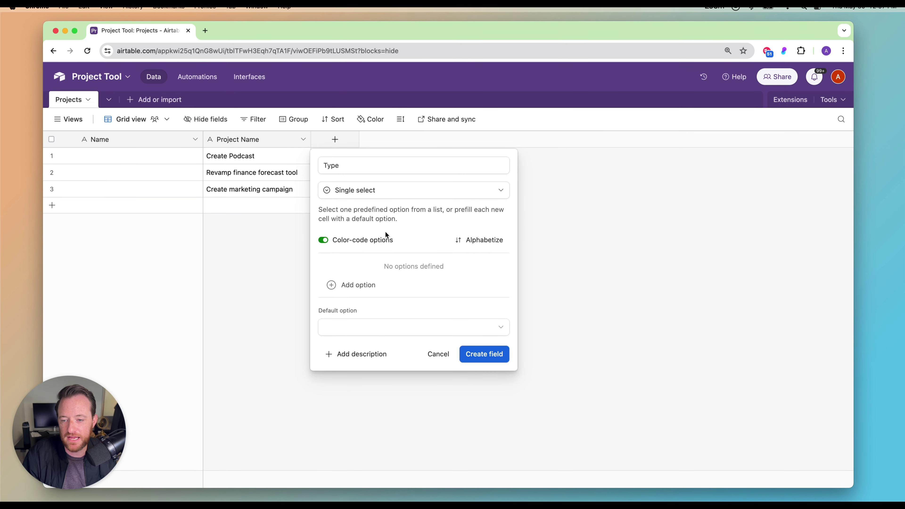
Give the Type field the options Marketing, Accounting and Creative Production, and create the field.
left_click(374, 289)
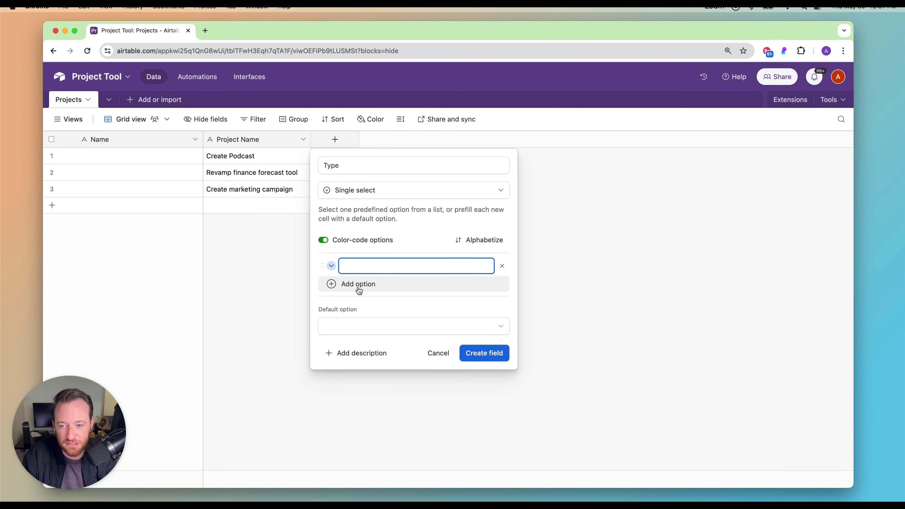
type("Marketing")
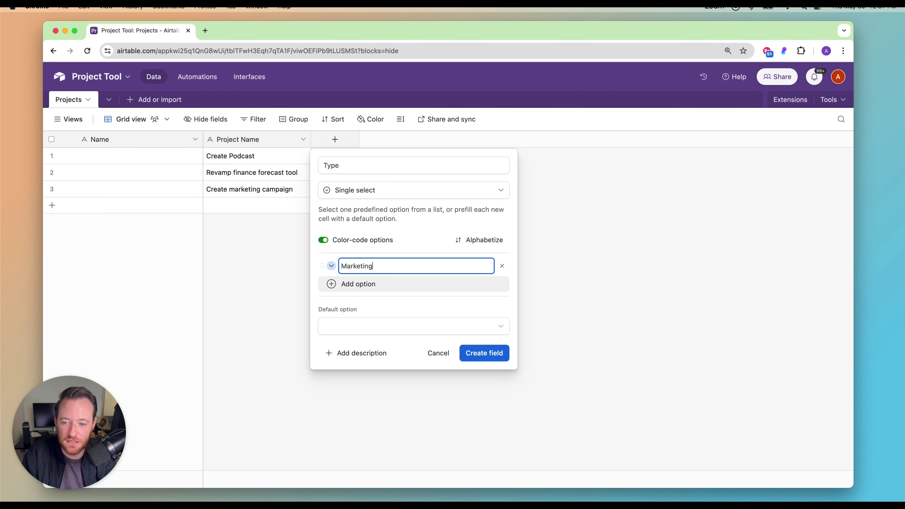
key("Return")
type("Accounting")
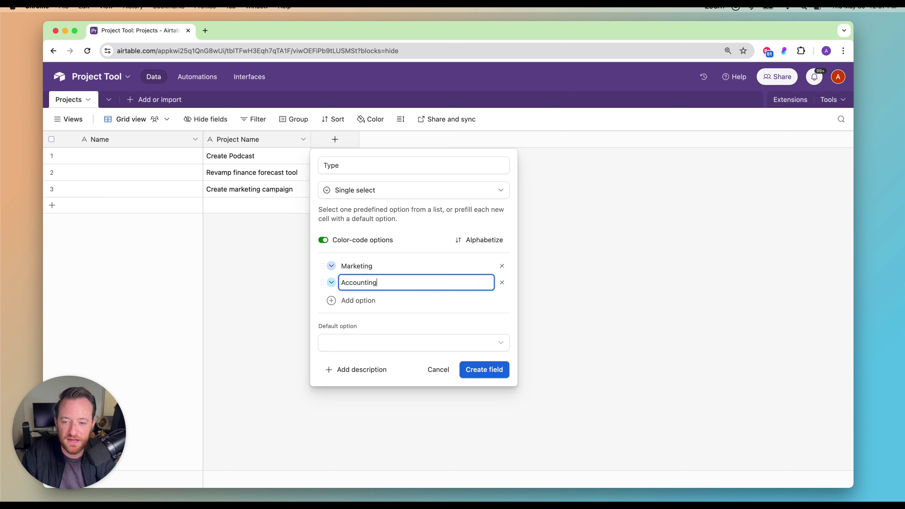
key("Return")
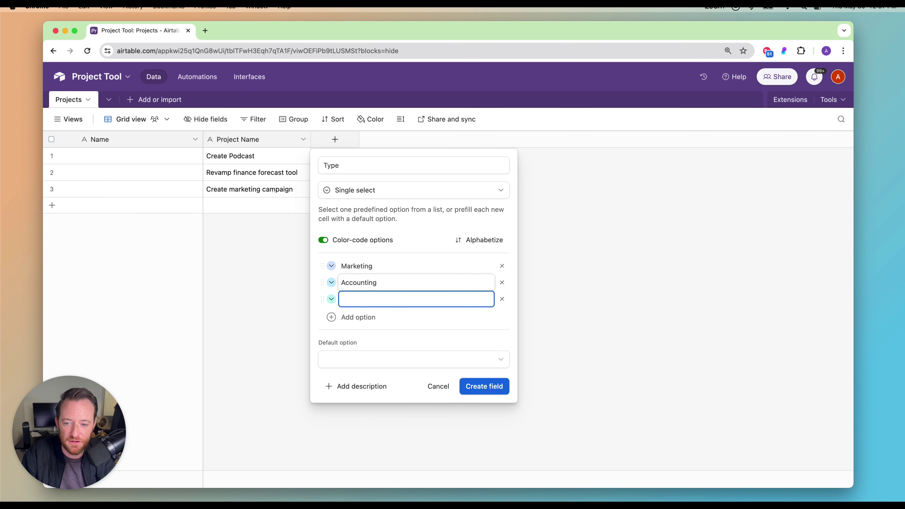
type("Creative")
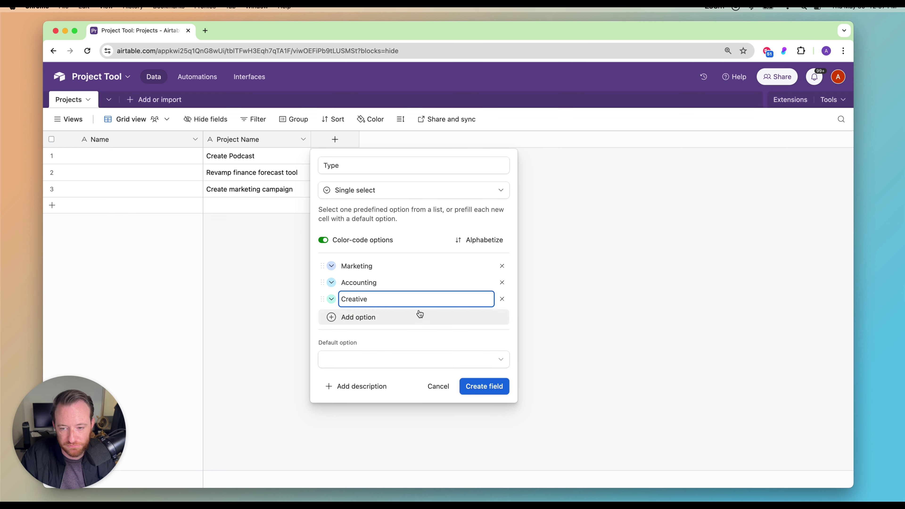
type(" Production")
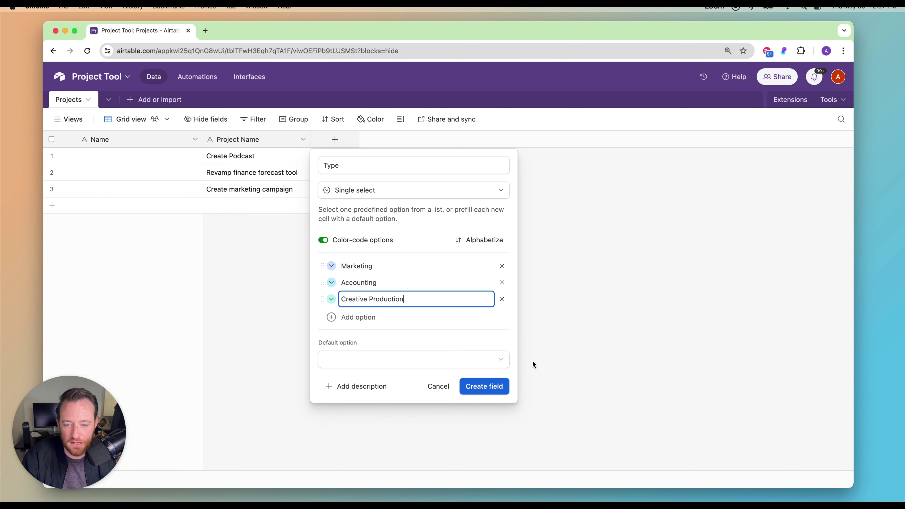
left_click(497, 386)
Set Type to Creative Production, Accounting and Marketing for records one, two and three respectively, and slightly widen the Type column.
left_click(358, 157)
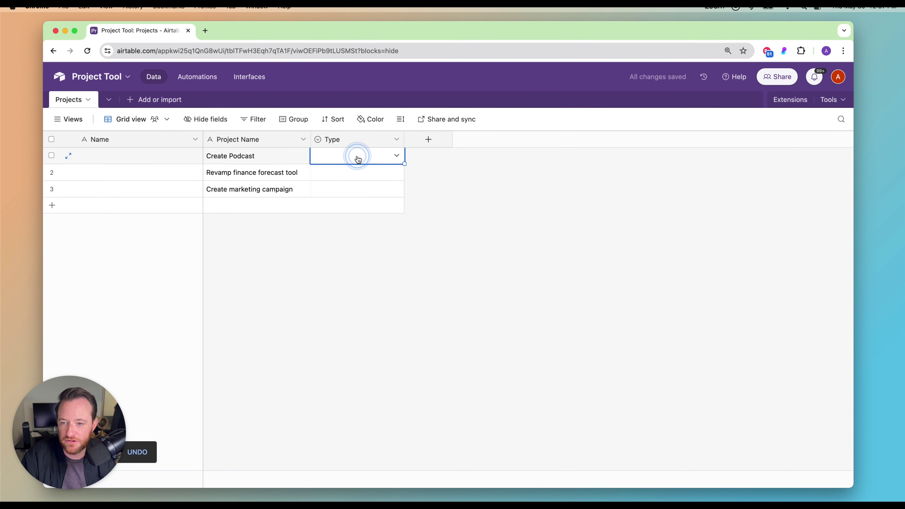
left_click(357, 157)
left_click(357, 249)
double_click(333, 176)
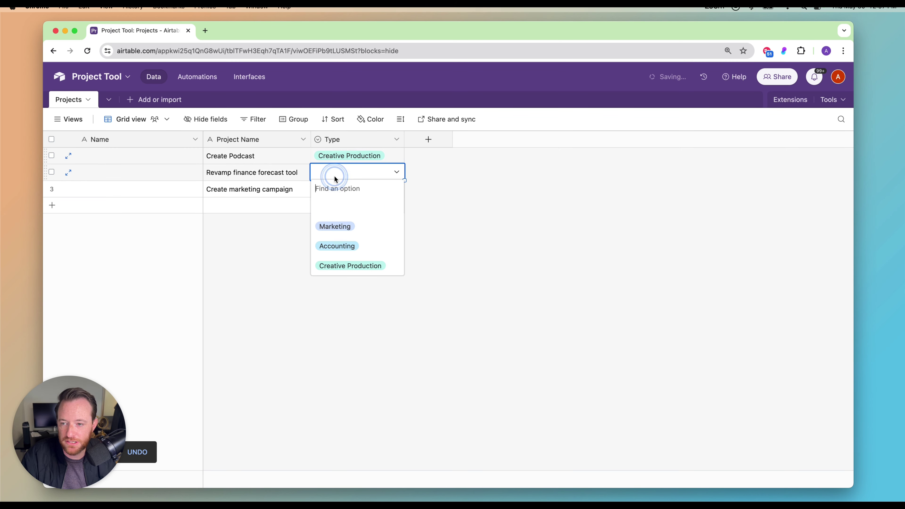
left_click(341, 246)
double_click(340, 189)
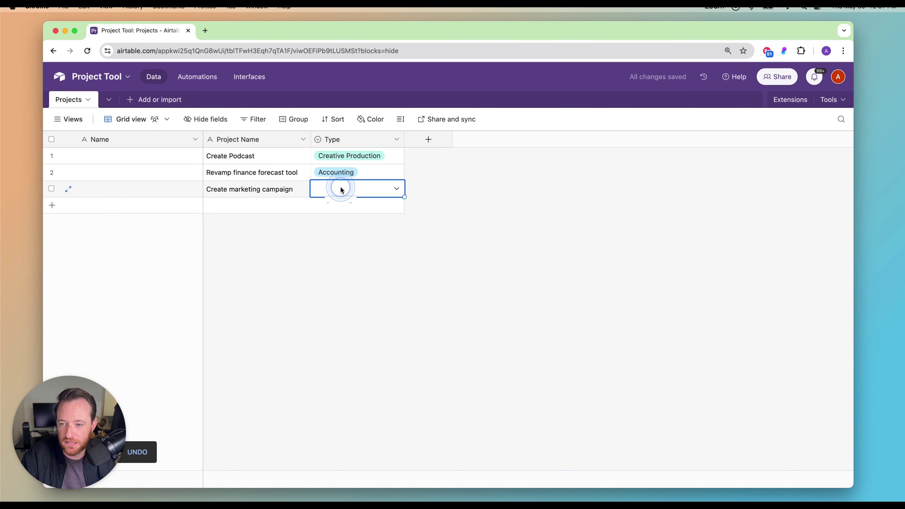
left_click(353, 243)
left_click(456, 269)
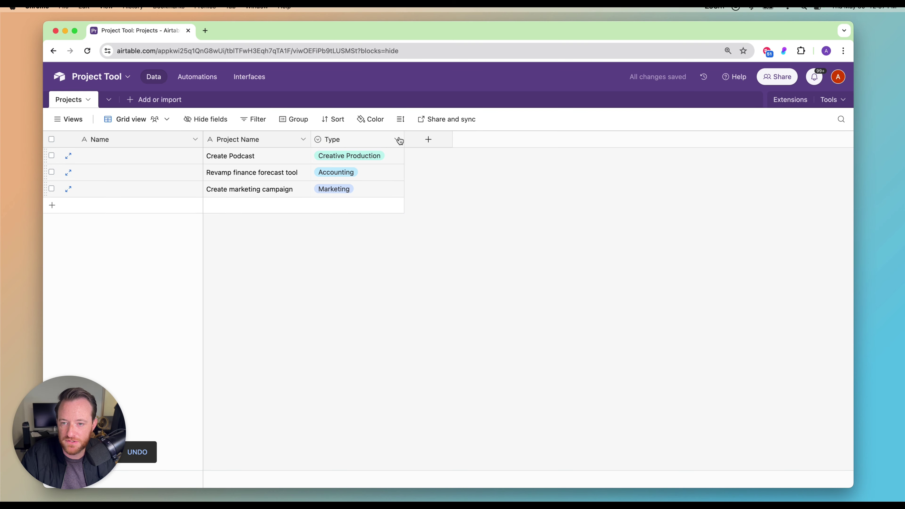
left_click_drag(403, 139, 411, 139)
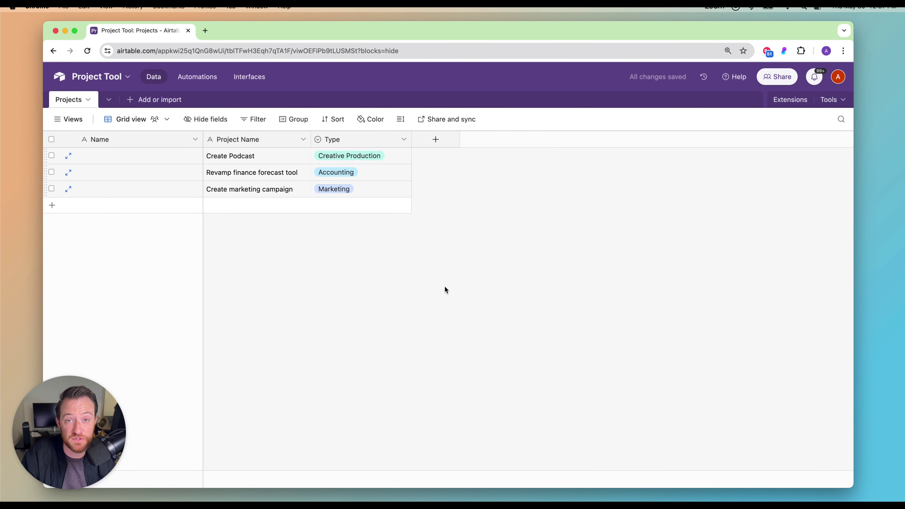
Add a date field named Due to the Projects table.
left_click(436, 139)
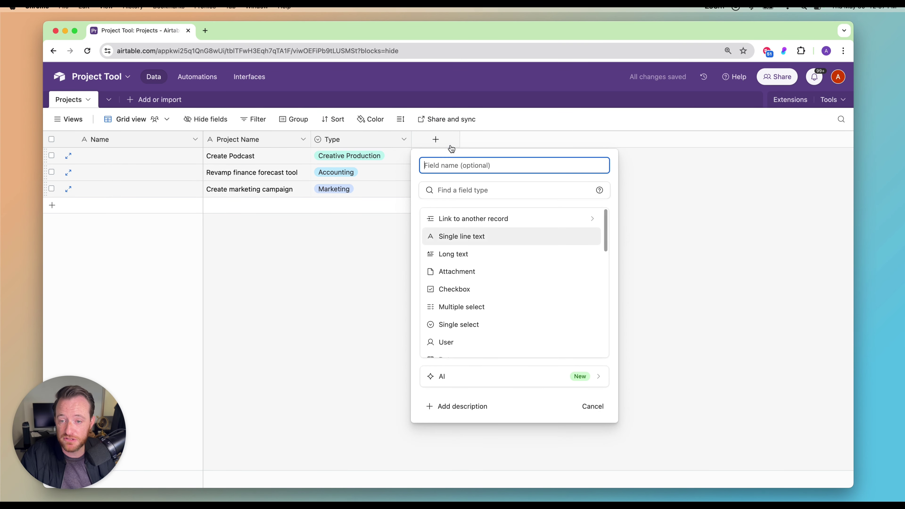
type("Due")
key("Tab")
type("dat")
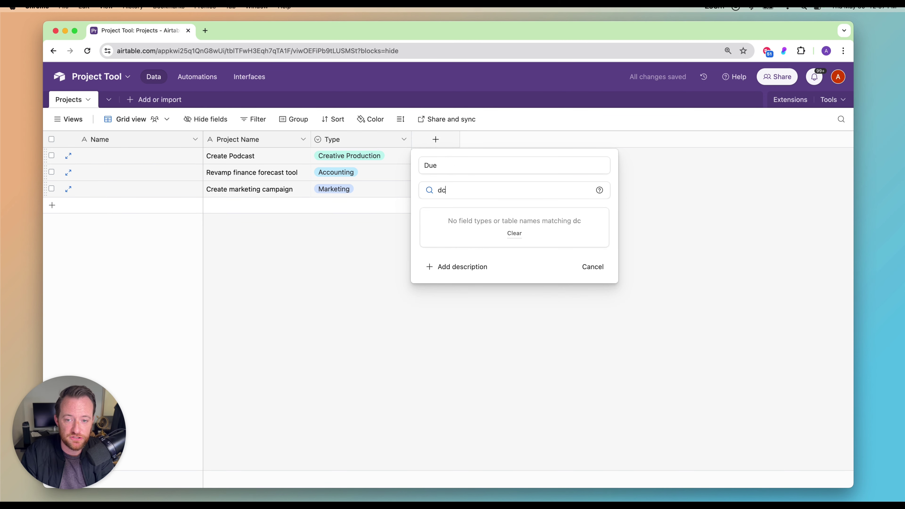
type("e")
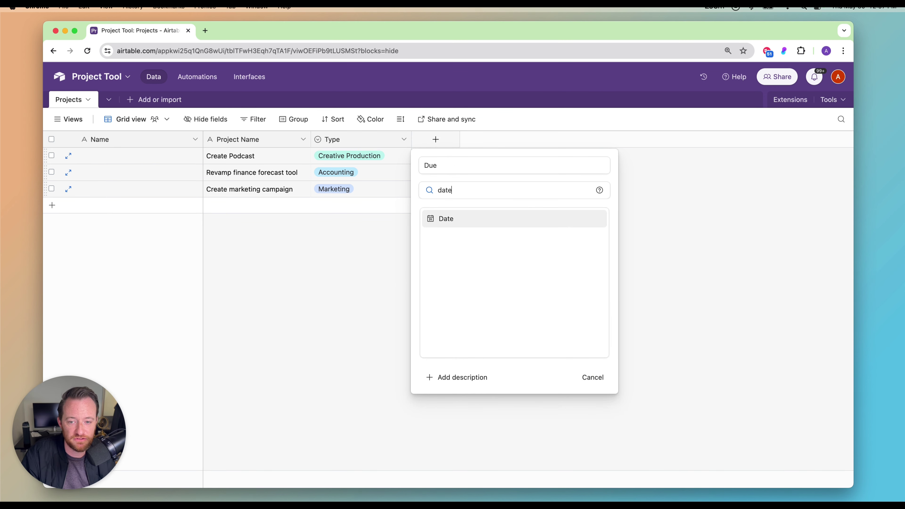
left_click(473, 218)
left_click(570, 360)
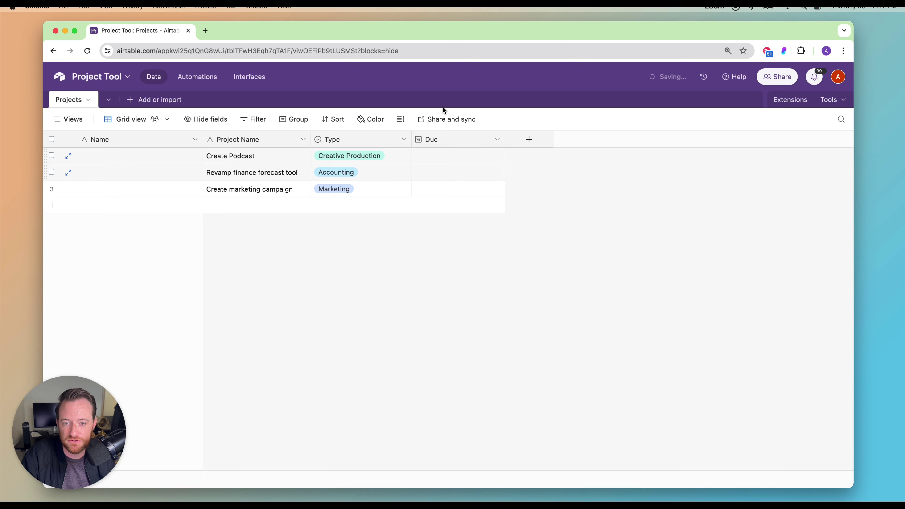
Set the Due date of the Create Podcast record to 6/12/2024.
left_click(458, 152)
left_click(459, 154)
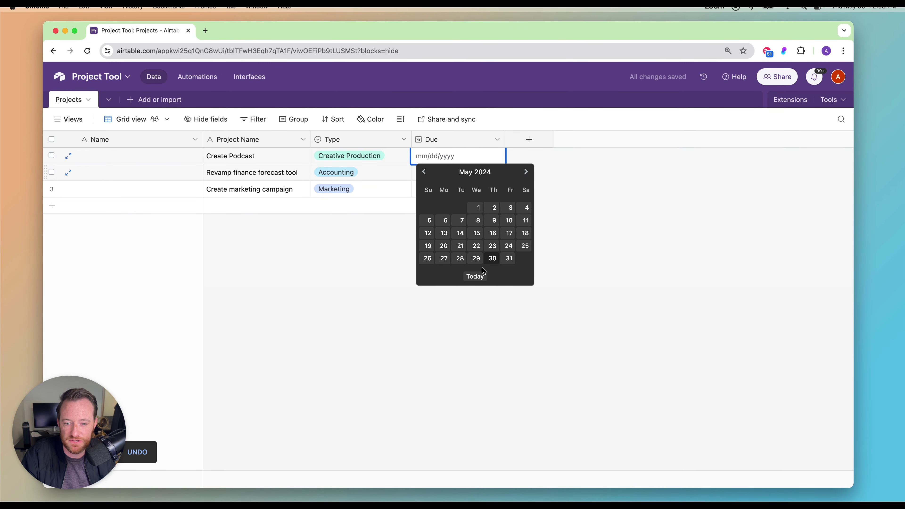
left_click(526, 171)
left_click(476, 233)
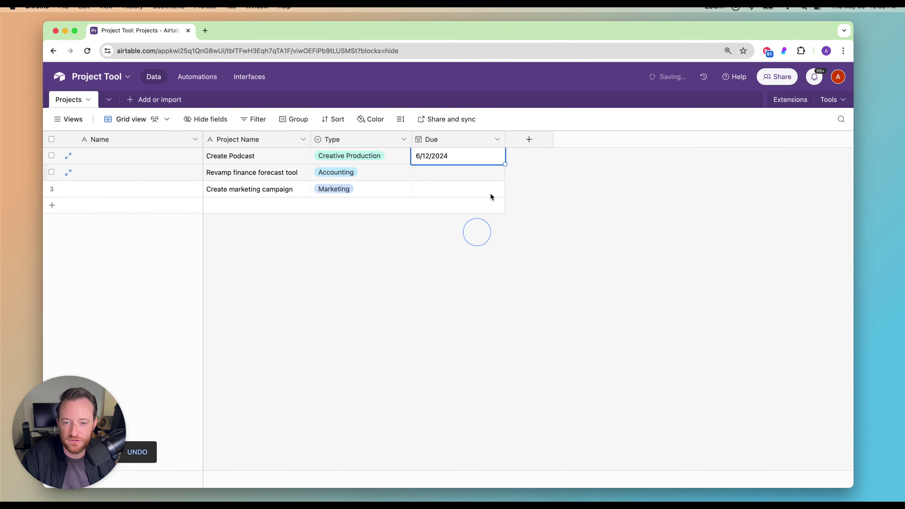
Set the Due date of the Revamp finance forecast tool record to 7/10/2024.
left_click(480, 173)
left_click(485, 172)
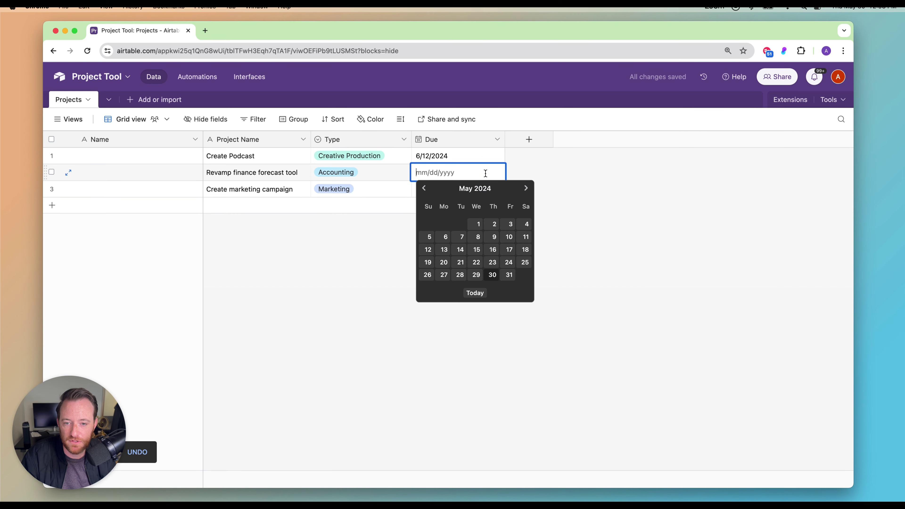
left_click(526, 188)
left_click(526, 188)
left_click(476, 237)
Set the Due date of the Create marketing campaign record to 8/15/2024.
left_click(476, 196)
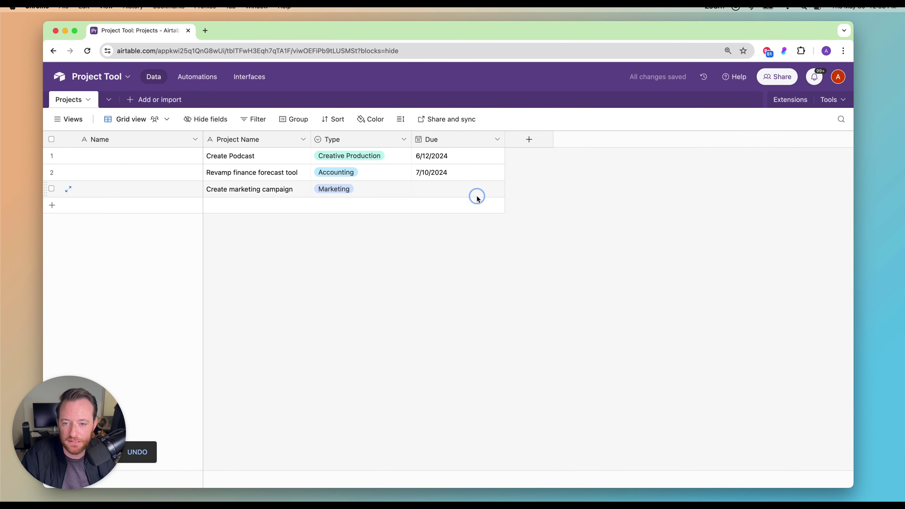
left_click(477, 195)
left_click(525, 204)
left_click(525, 204)
left_click(525, 205)
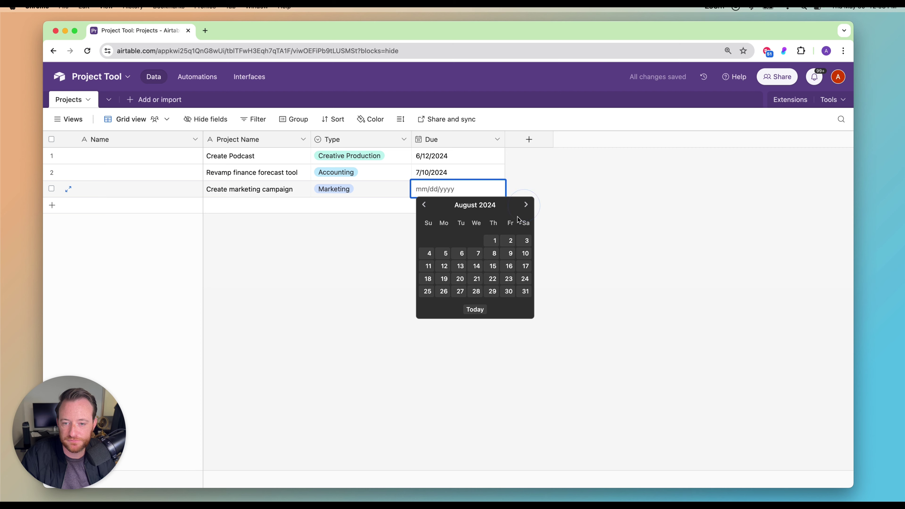
left_click(491, 267)
left_click(527, 298)
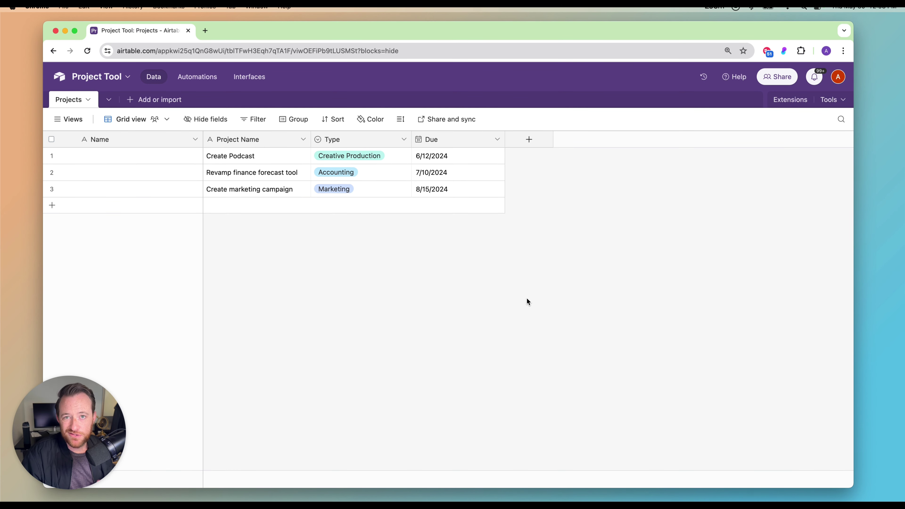
Start another field named Status in the Projects table and make it a single select.
left_click(528, 139)
type("Status")
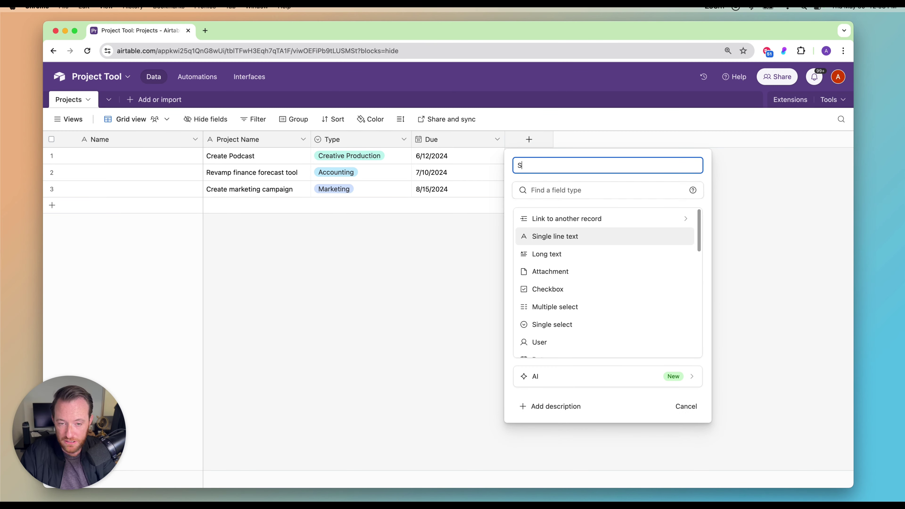
key("Tab")
type("sign")
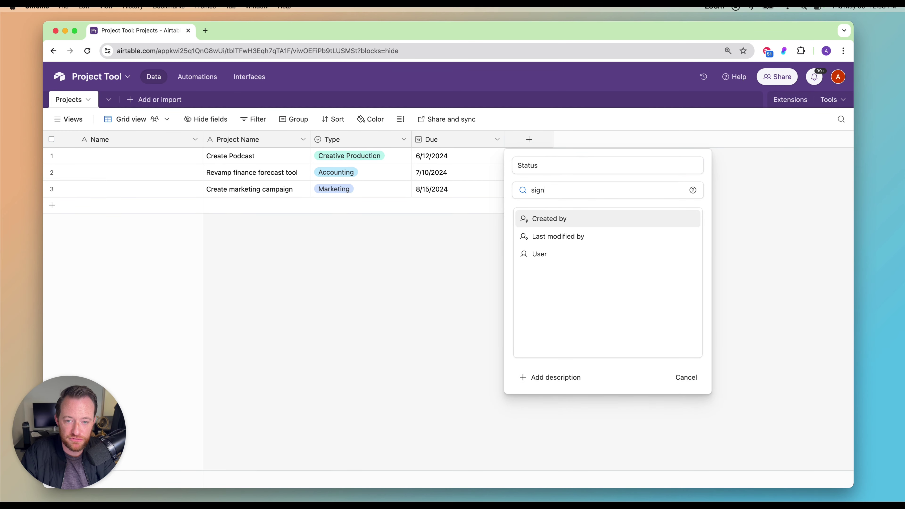
key("BackSpace")
key("BackSpace")
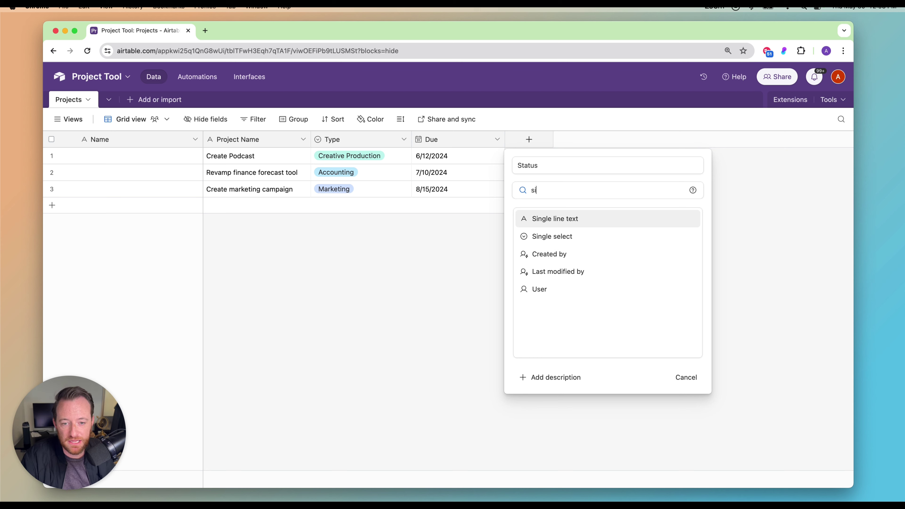
left_click(602, 236)
Add the options Todo, In progress and Done to the Status field.
left_click(559, 293)
type("Todo")
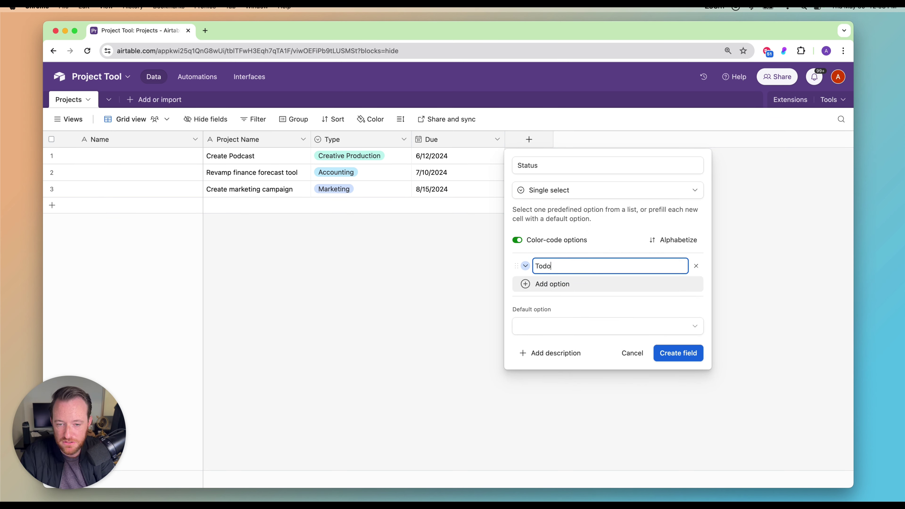
key("Return")
type("In progress")
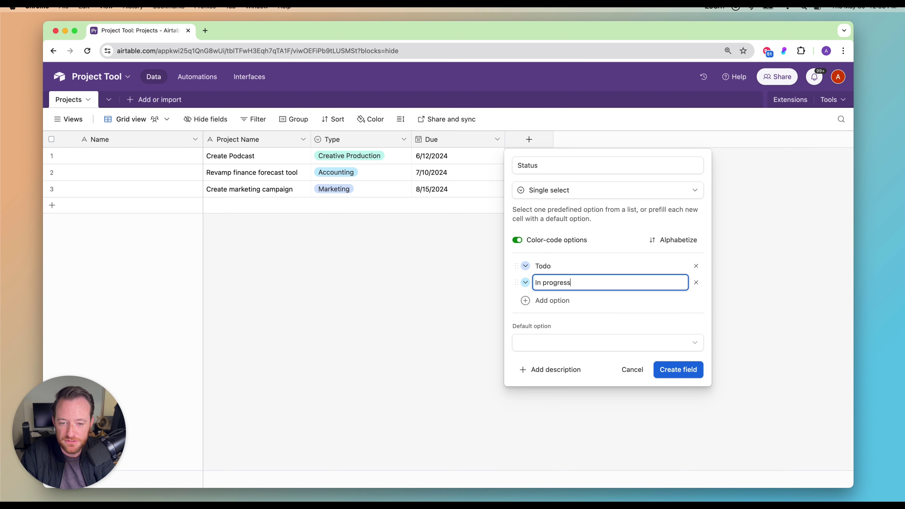
key("Return")
type("Done")
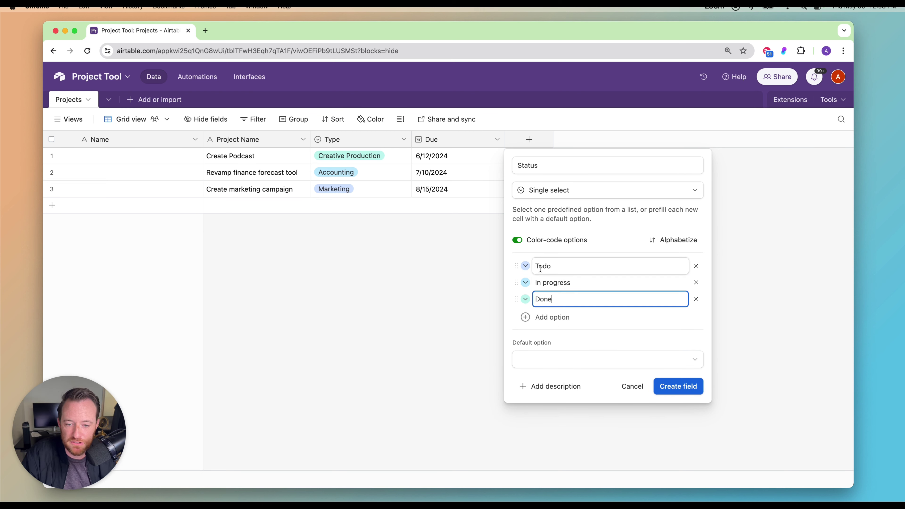
Color the Status options dark red for Todo, dark orange for In progress and dark green for Done, and create the field.
left_click(525, 266)
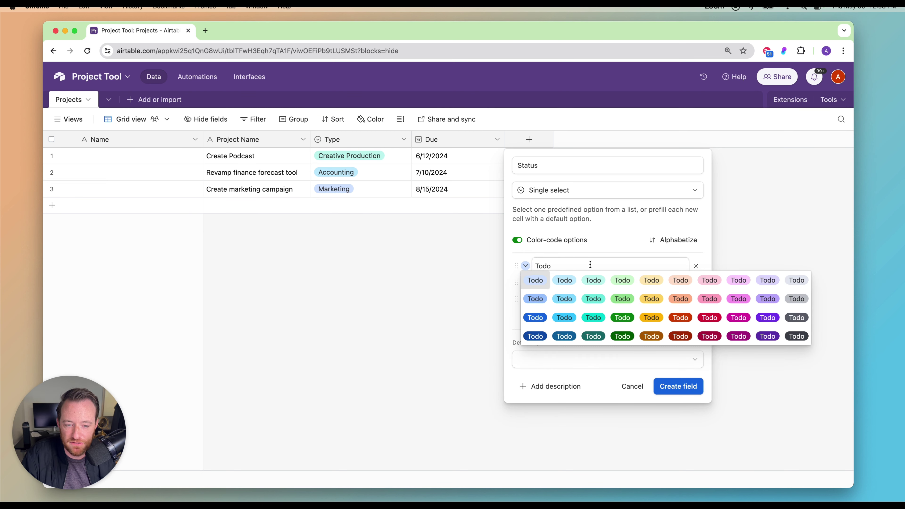
left_click(707, 337)
left_click(526, 282)
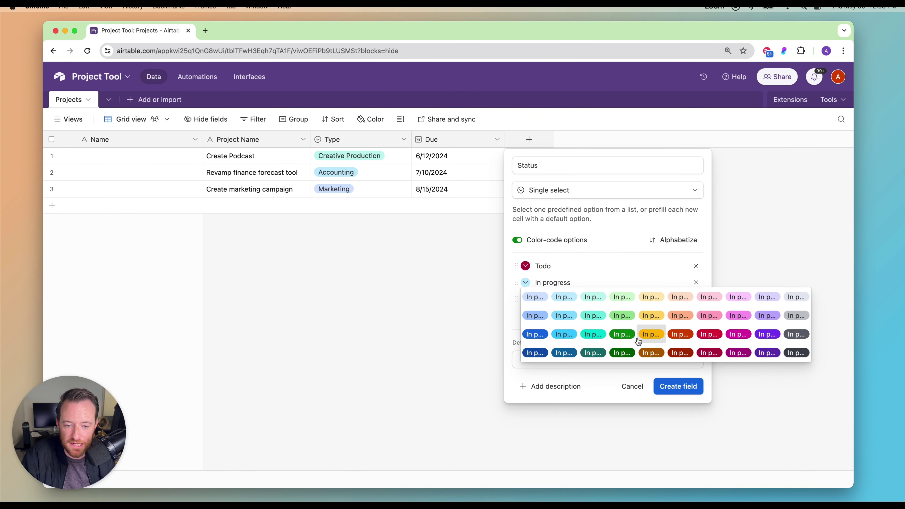
left_click(650, 352)
left_click(525, 299)
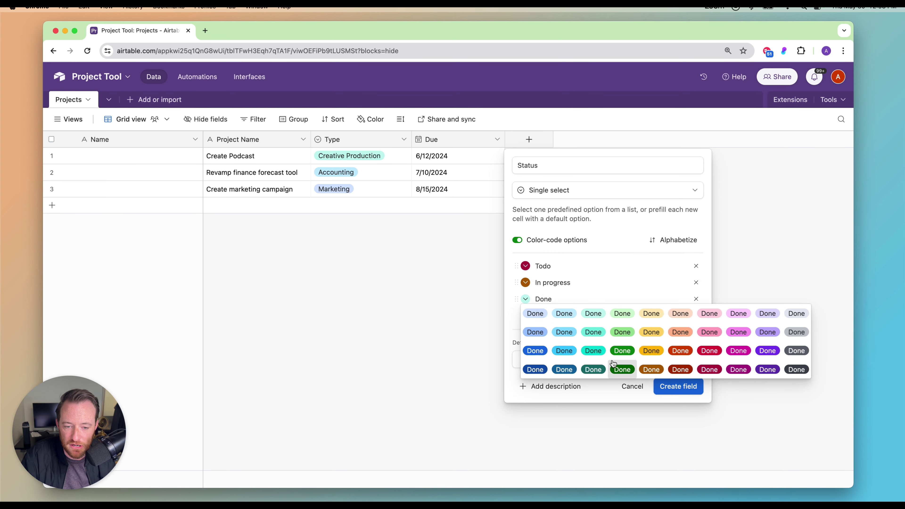
left_click(621, 369)
left_click(675, 386)
Set the Status of Create Podcast to Todo, Revamp finance forecast tool to In progress and Create marketing campaign to Done.
left_click(562, 155)
left_click(562, 156)
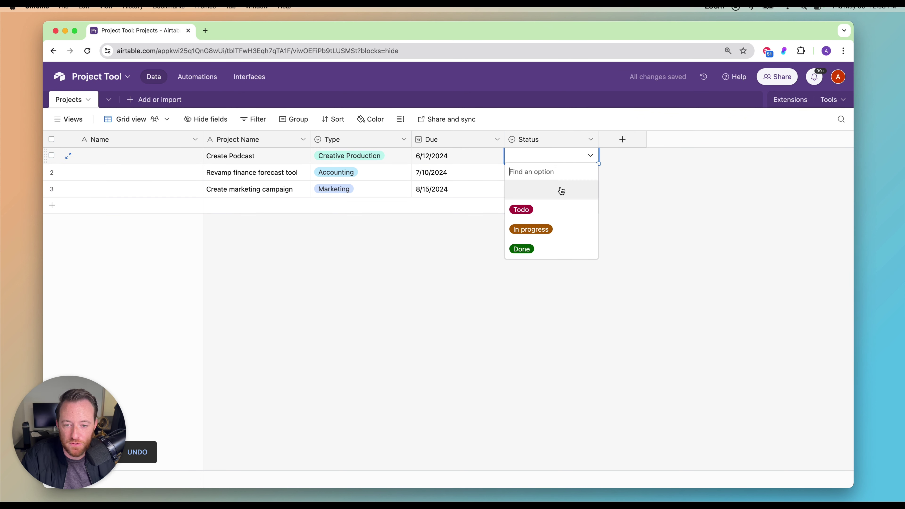
left_click(559, 203)
left_click(550, 171)
left_click(550, 171)
left_click(542, 246)
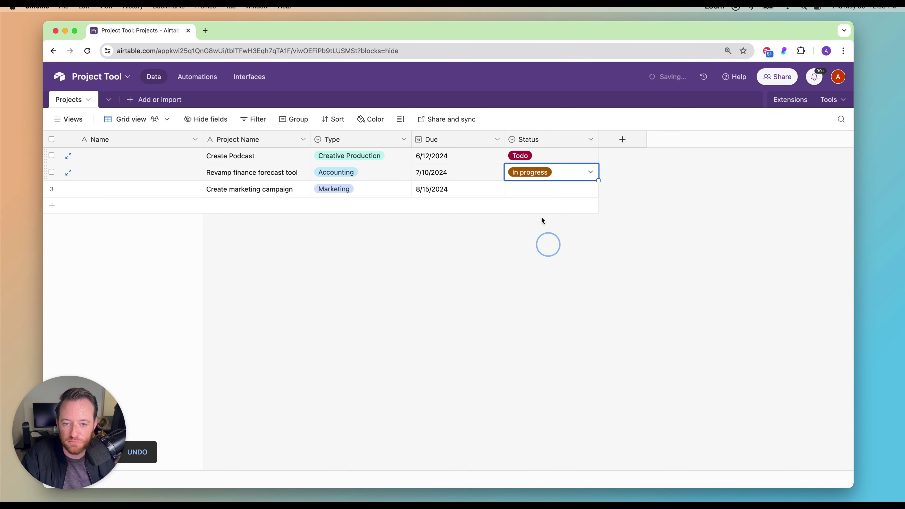
left_click(539, 189)
left_click(539, 189)
left_click(540, 283)
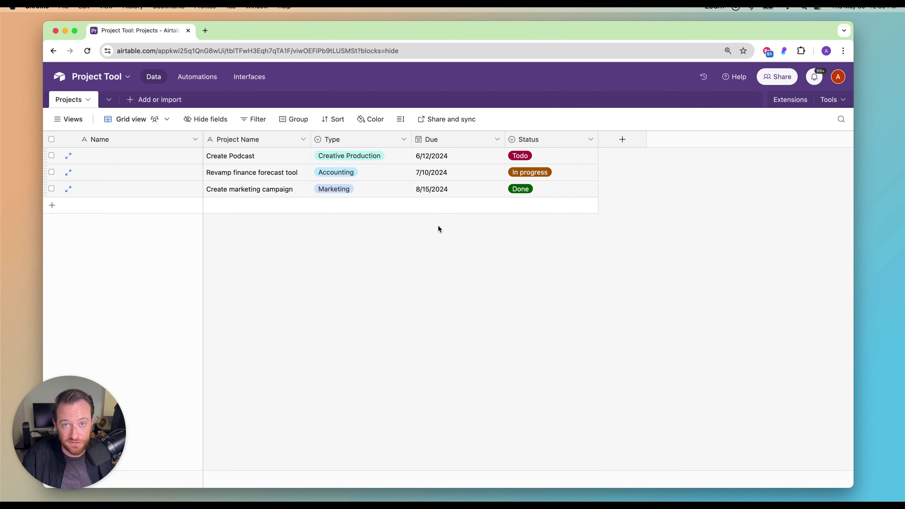
Start another field named Days left in the Projects table and make it a formula field.
left_click(623, 139)
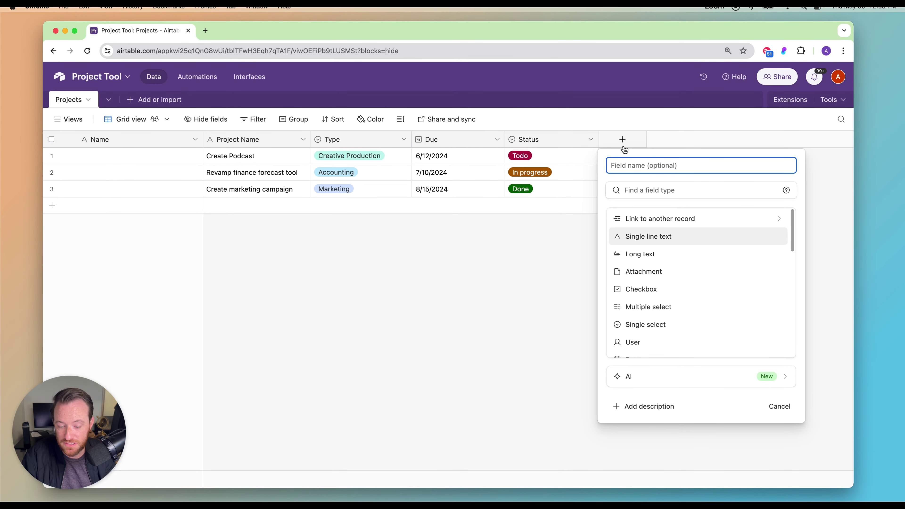
type("DAys")
key("BackSpace")
key("BackSpace")
key("BackSpace")
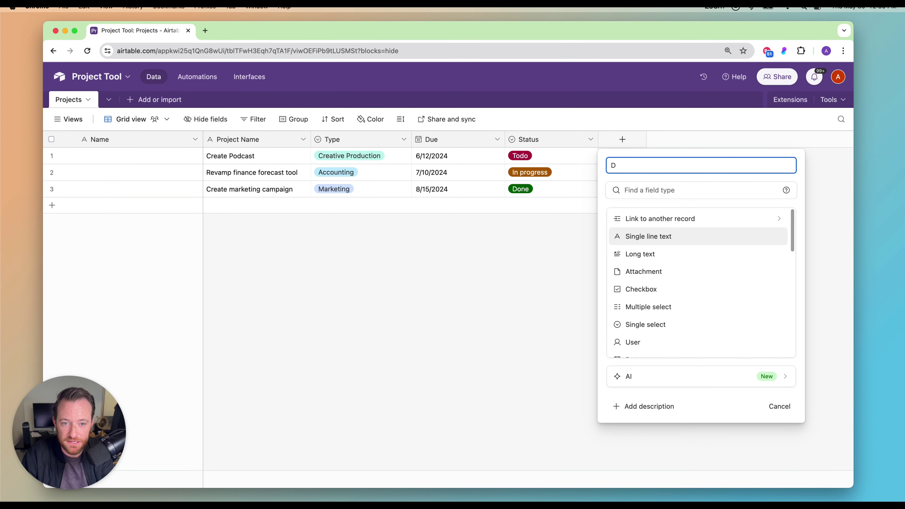
type("as left")
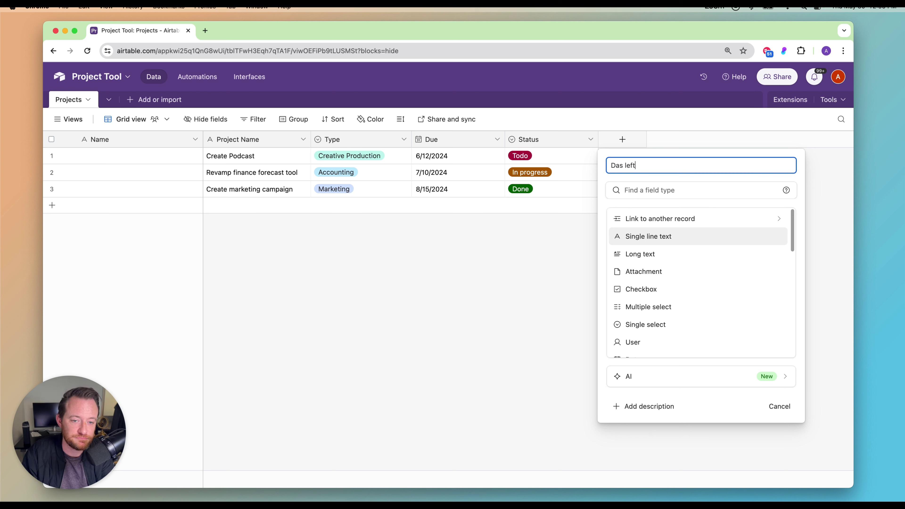
key("BackSpace")
key("BackSpace")
key("BackSpace")
type("ys left")
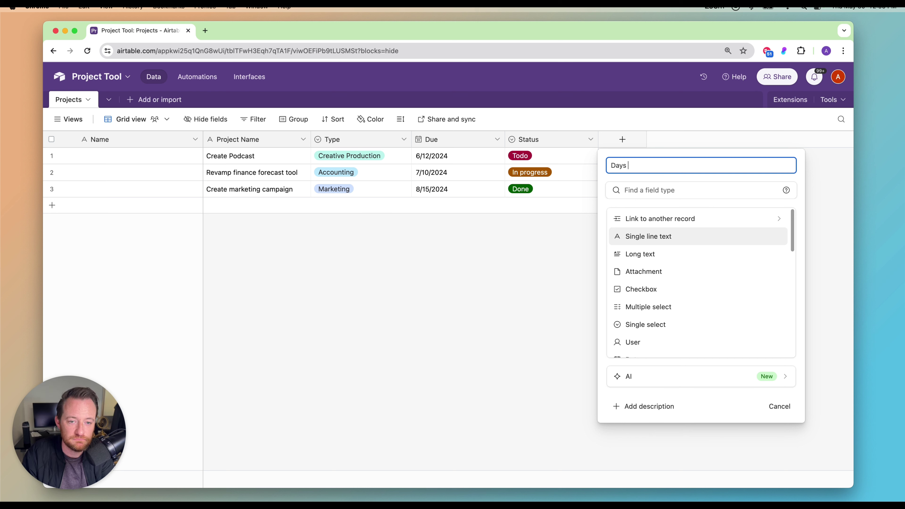
key("Tab")
type("form")
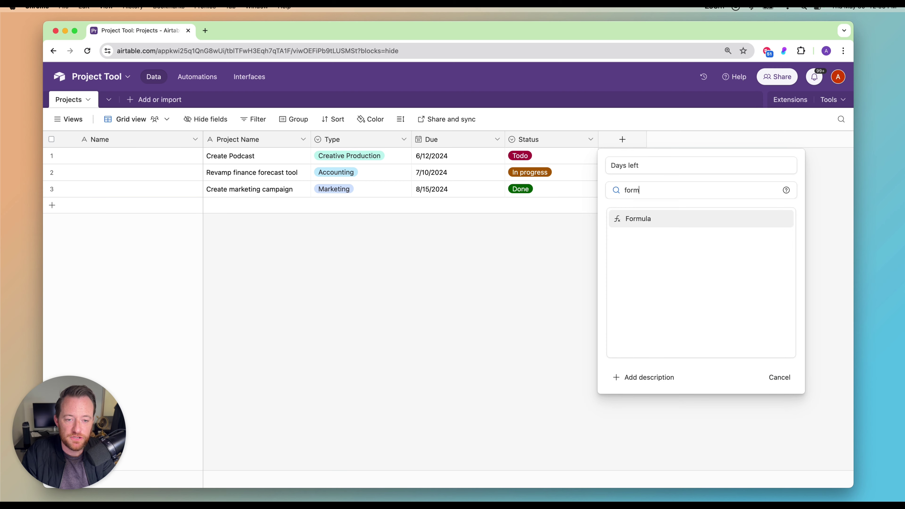
left_click(658, 223)
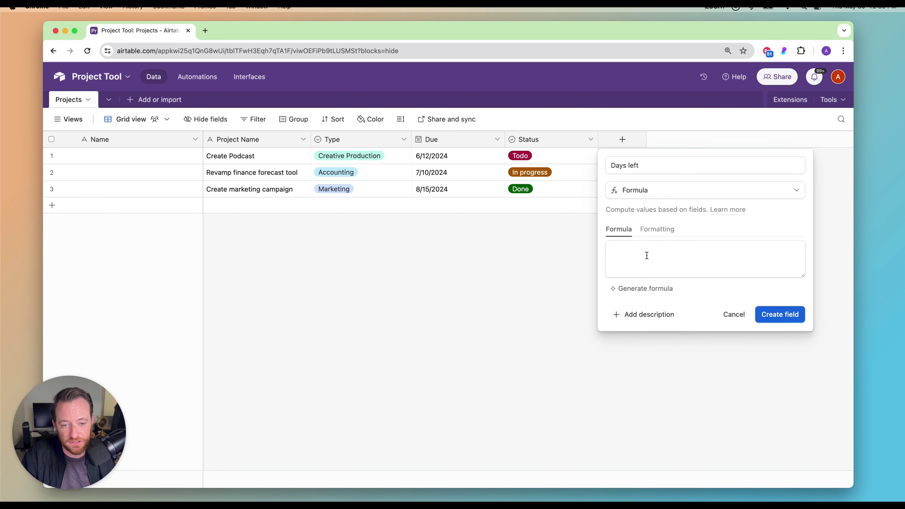
Create the Days left field with the formula DATETIME_DIFF(Due,TODAY(),"days") and widen its column slightly.
left_click(645, 254)
type("date")
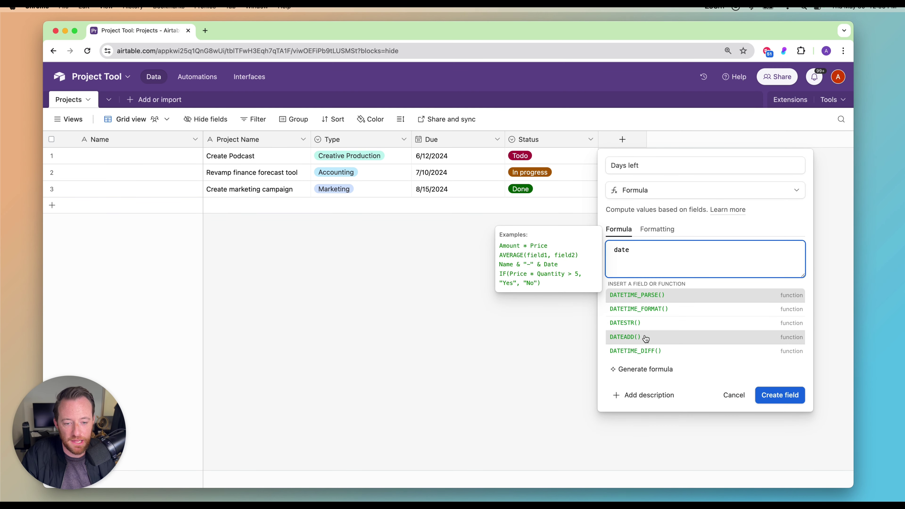
left_click(640, 351)
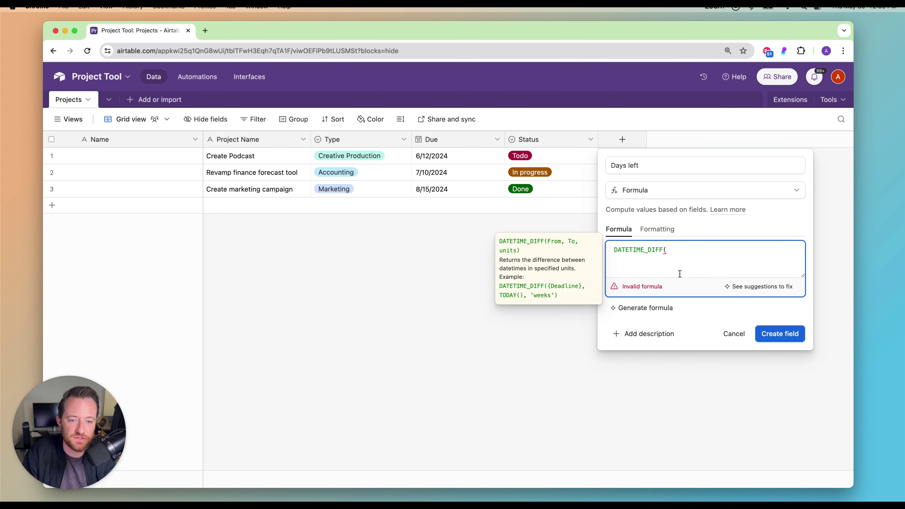
type("Due")
left_click(680, 312)
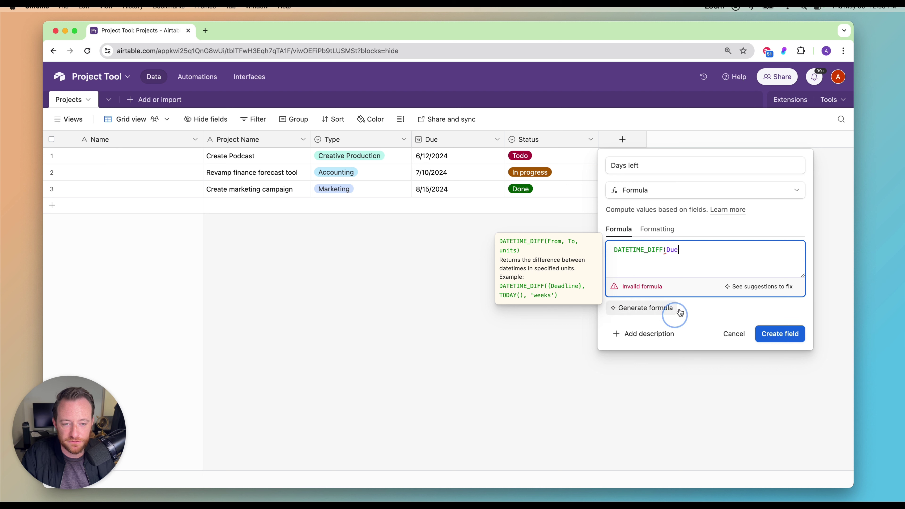
type(",toda")
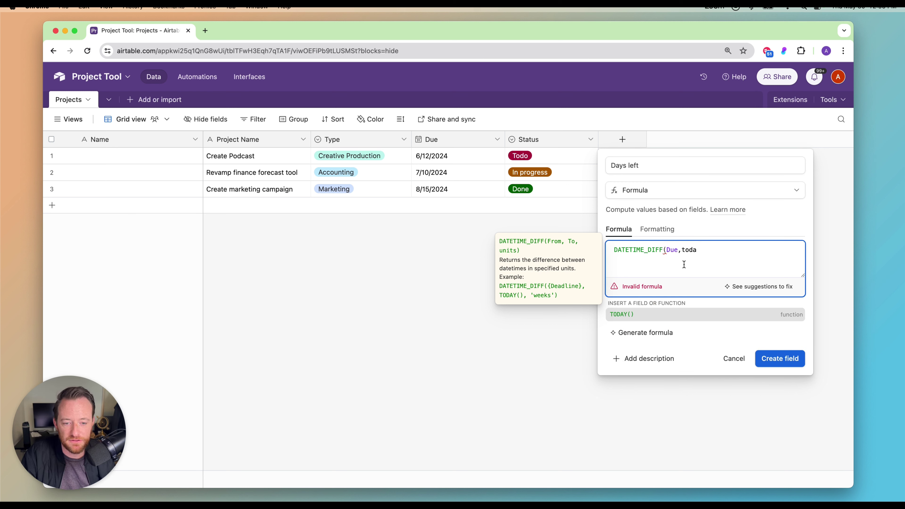
left_click(662, 317)
key("Right")
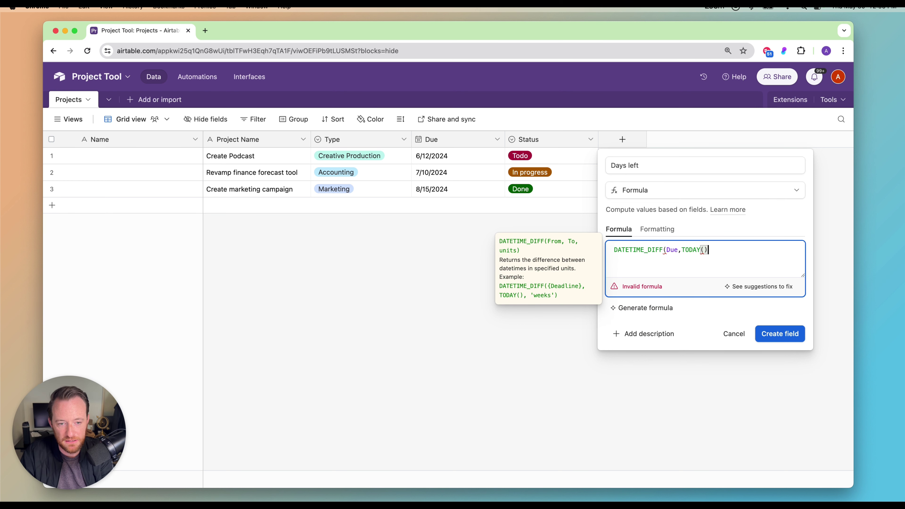
type(",\"days\"")
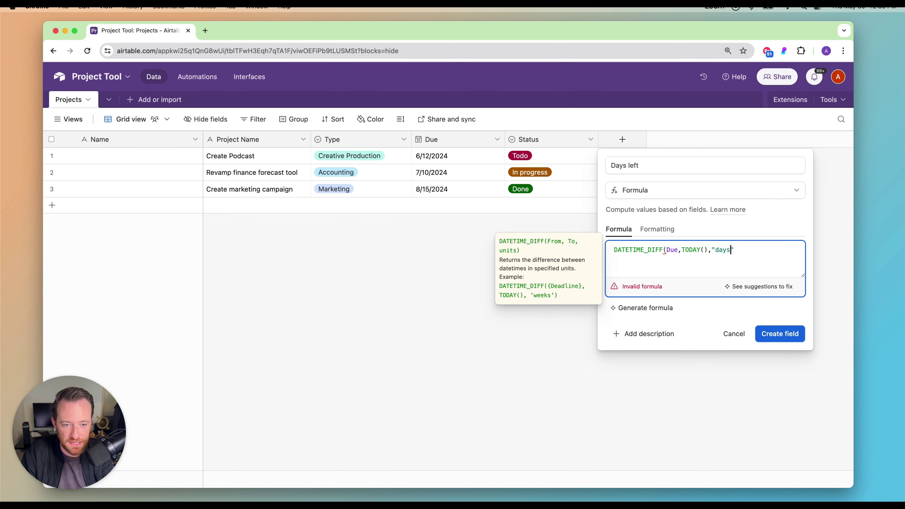
type(")")
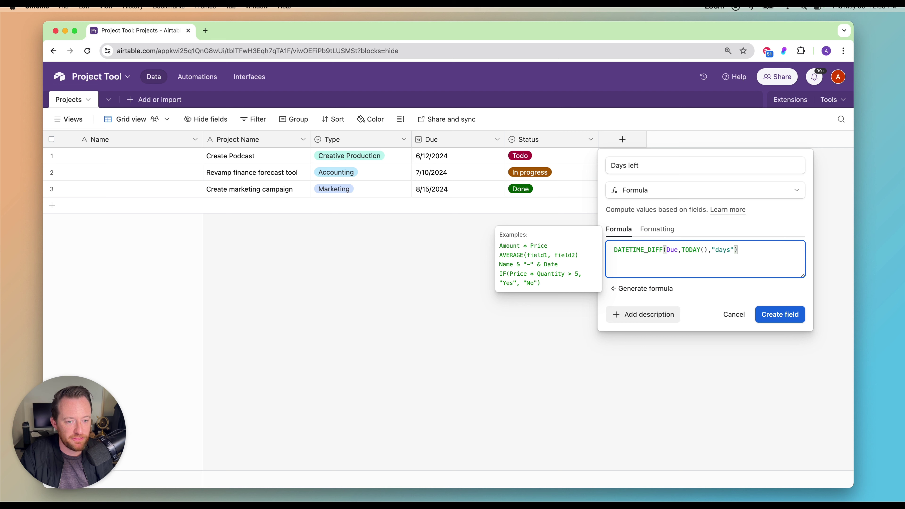
left_click(778, 320)
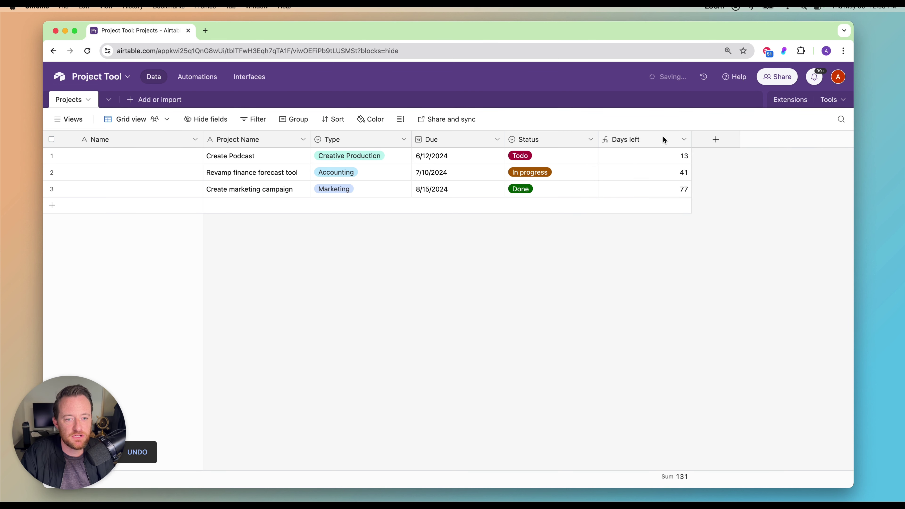
left_click_drag(690, 139, 706, 142)
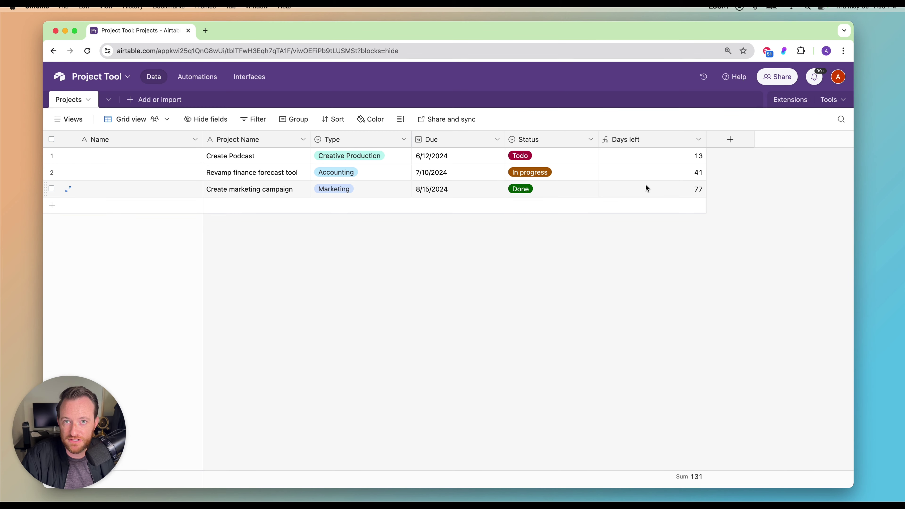
Change the type of the primary Name field to Formula.
double_click(162, 141)
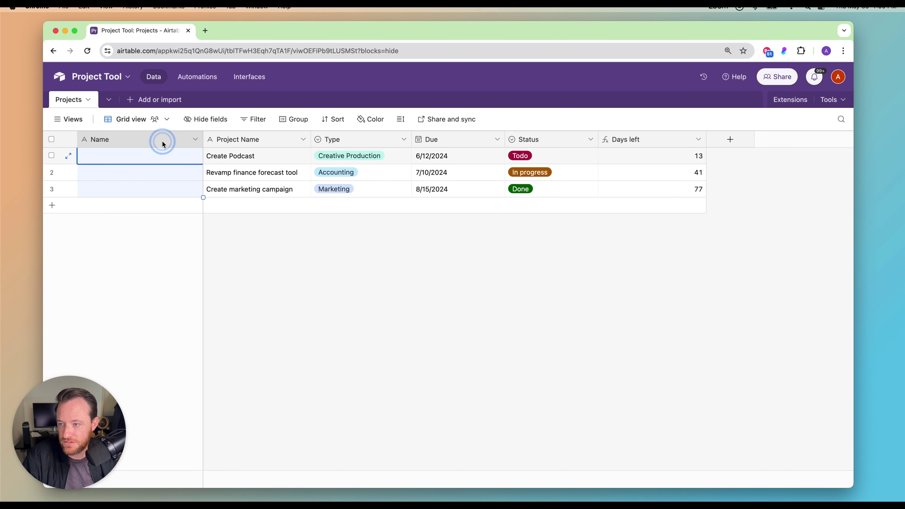
left_click(168, 222)
type("form")
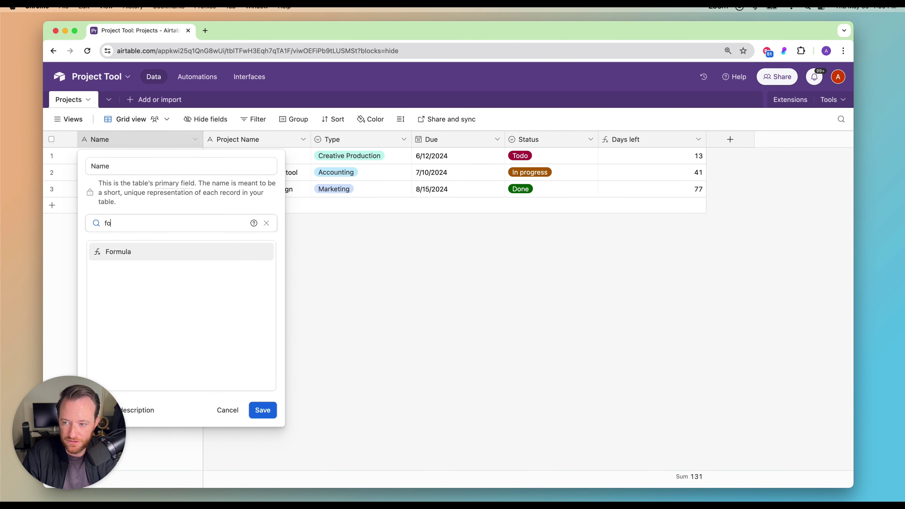
left_click(157, 251)
Save the Name field with the formula CONCATENATE({Project Name}, " | ", Type) and widen its column to fit the full names.
left_click(158, 282)
type("conc")
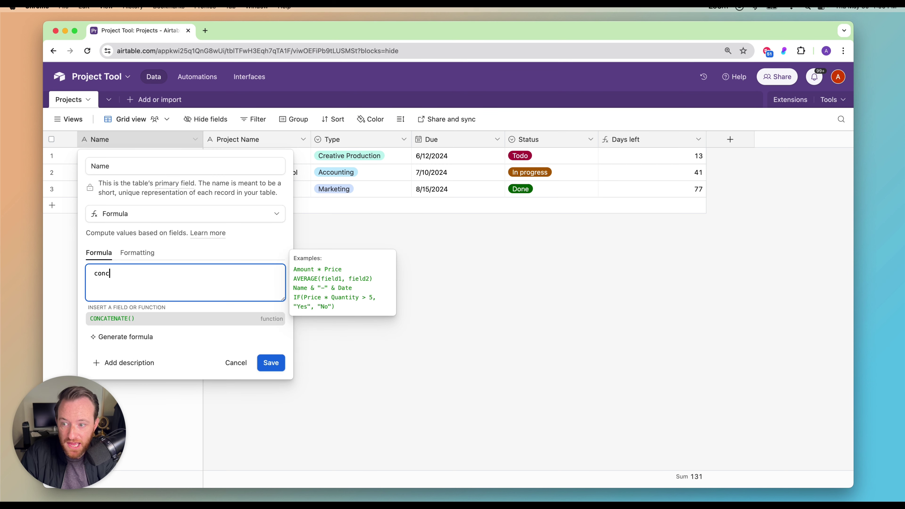
left_click(188, 318)
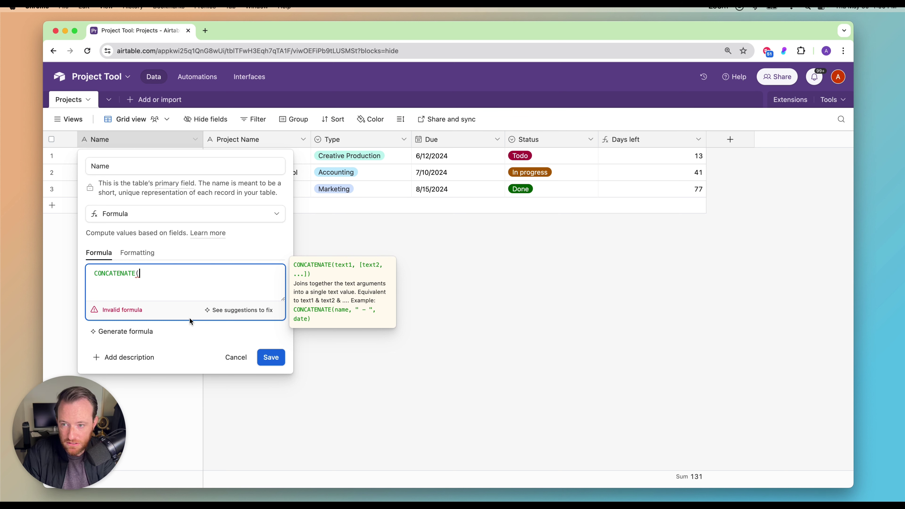
type("proj")
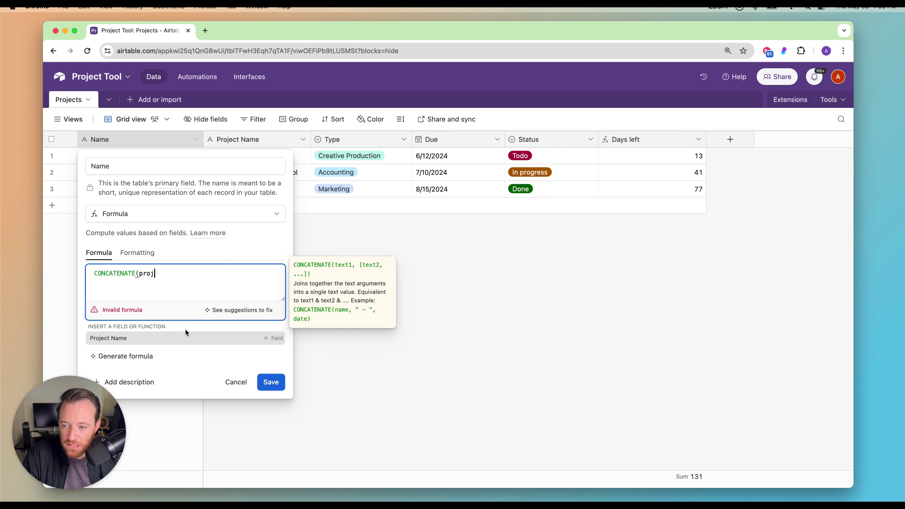
left_click(179, 338)
type(", ")
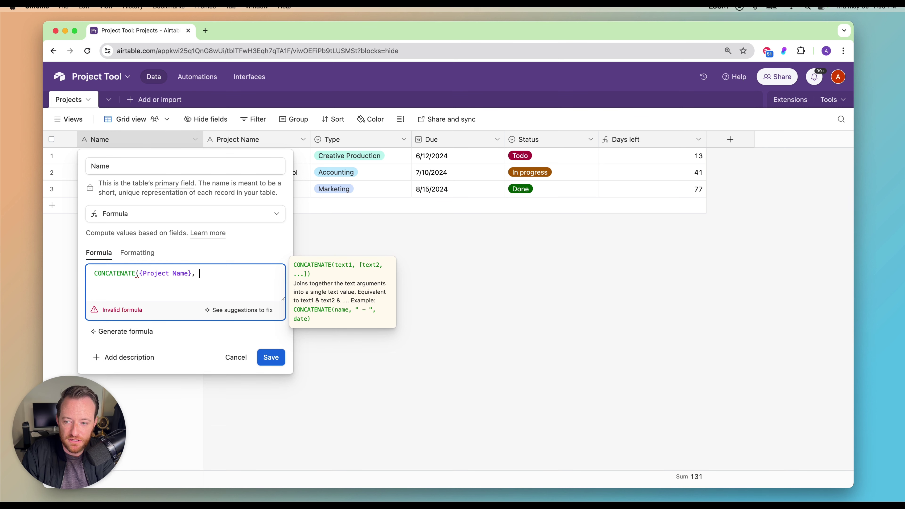
type("\" \" ")
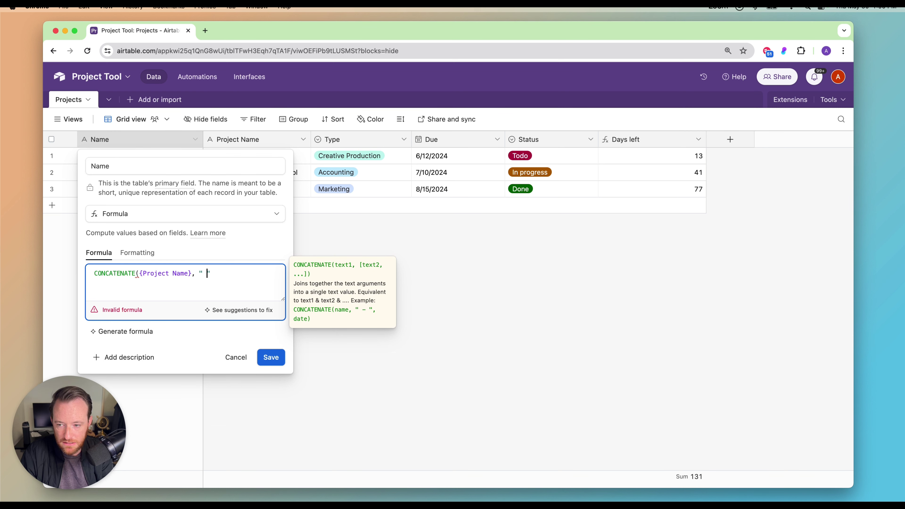
type("| \"")
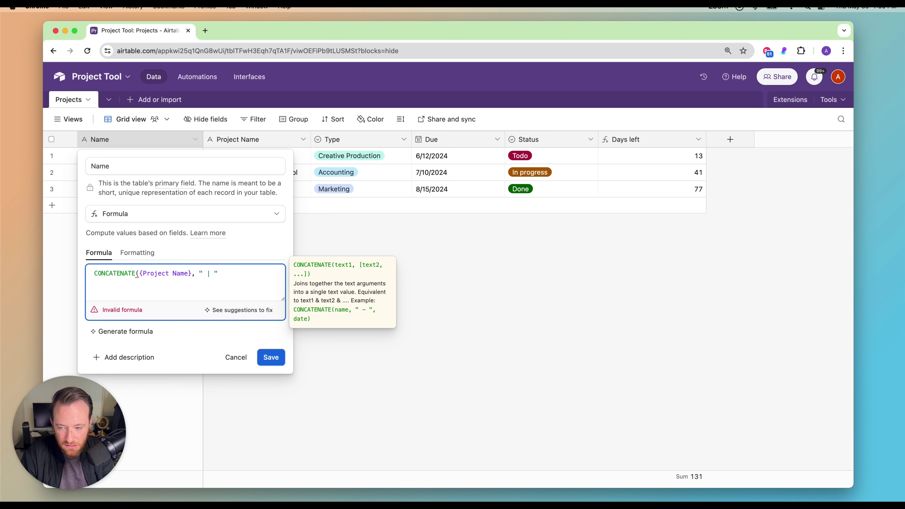
type(", ")
type("type")
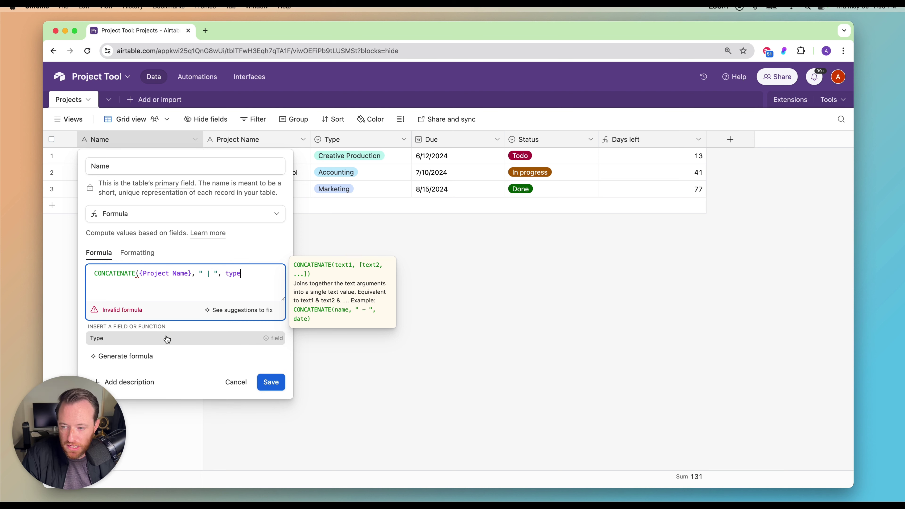
left_click(167, 338)
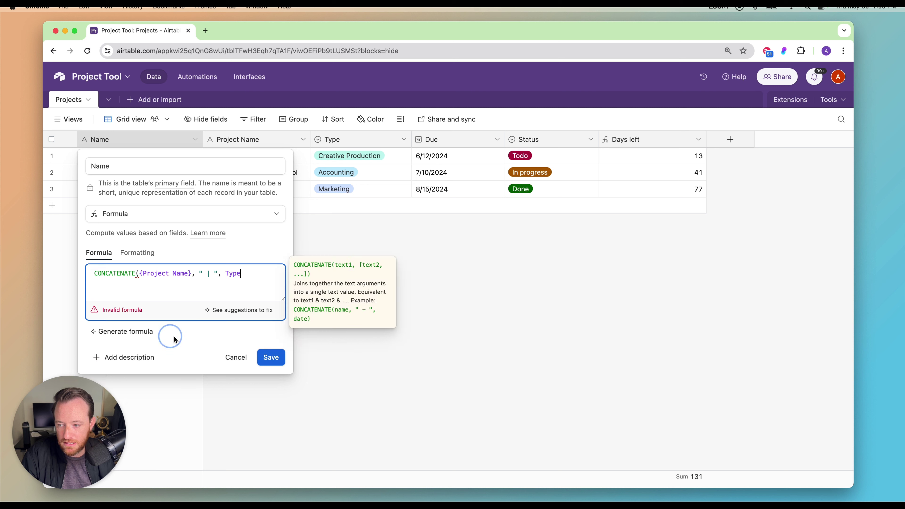
type(")")
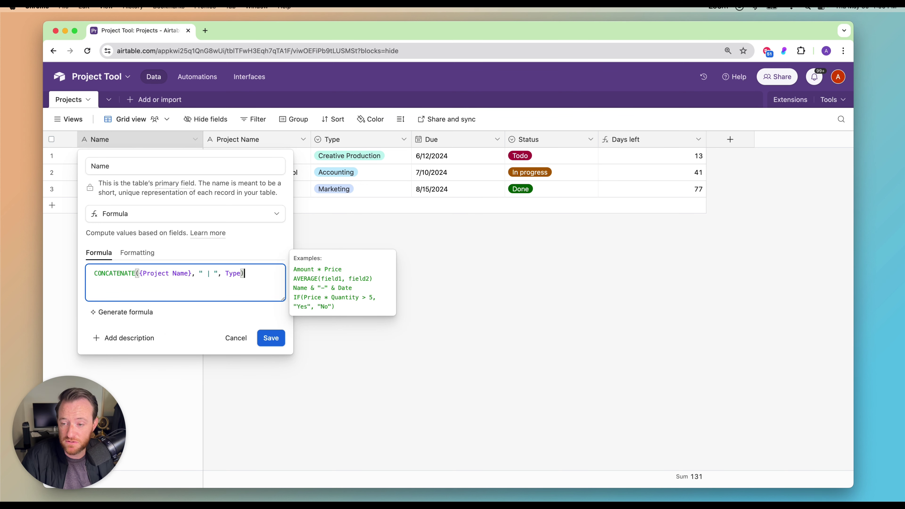
left_click(263, 338)
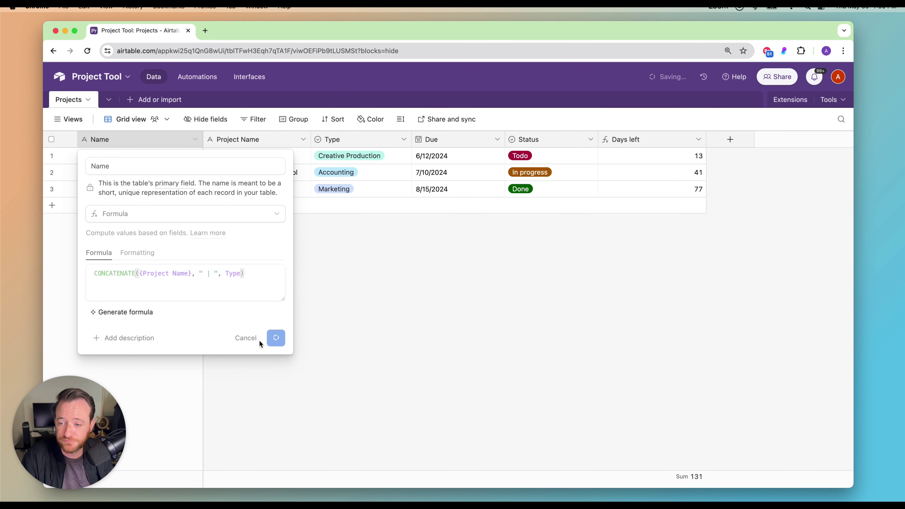
left_click_drag(202, 137, 259, 138)
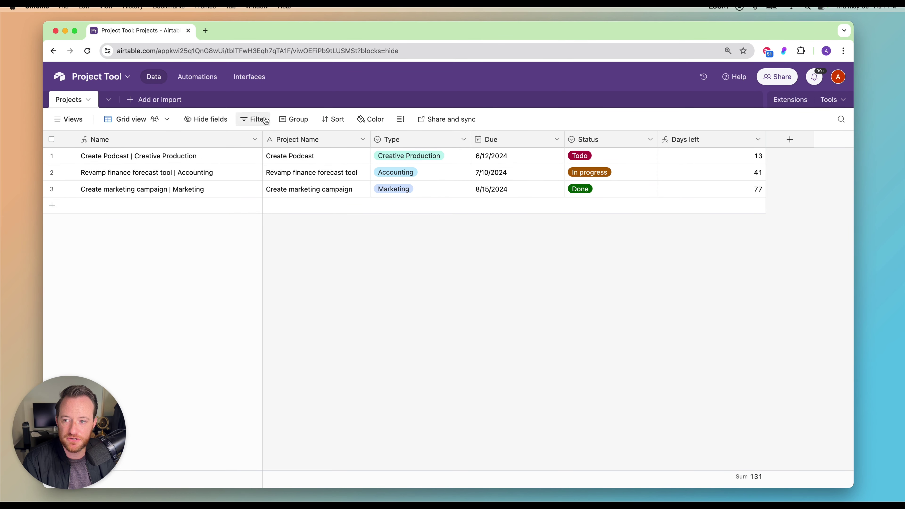
Hide the Days left field in the Projects grid view and show it again.
left_click(203, 119)
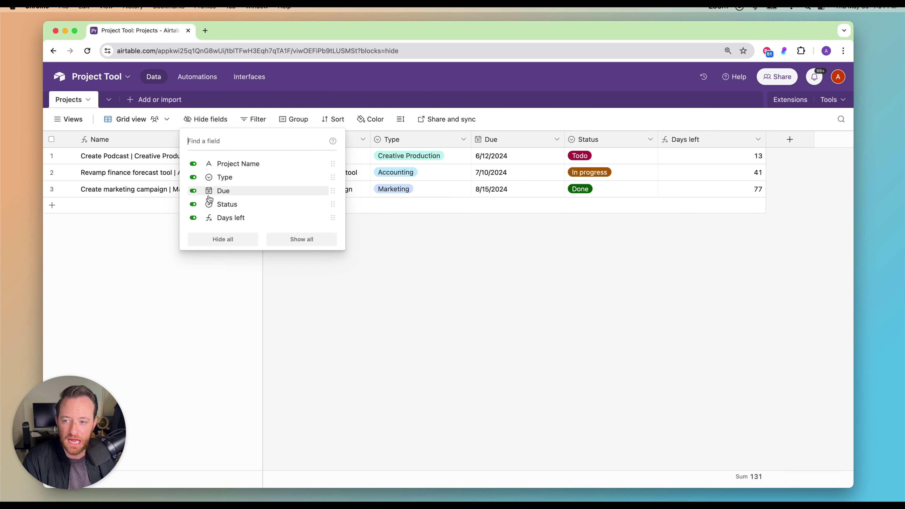
left_click(194, 218)
left_click(194, 217)
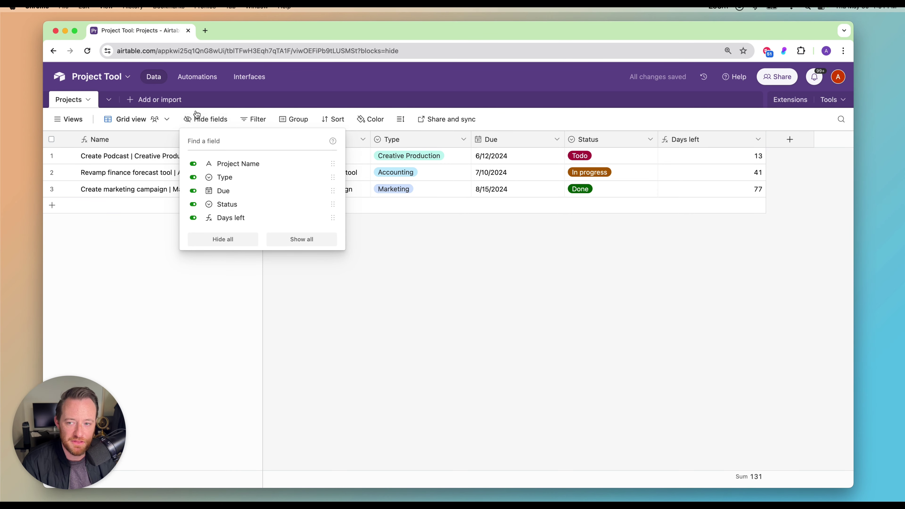
left_click(390, 99)
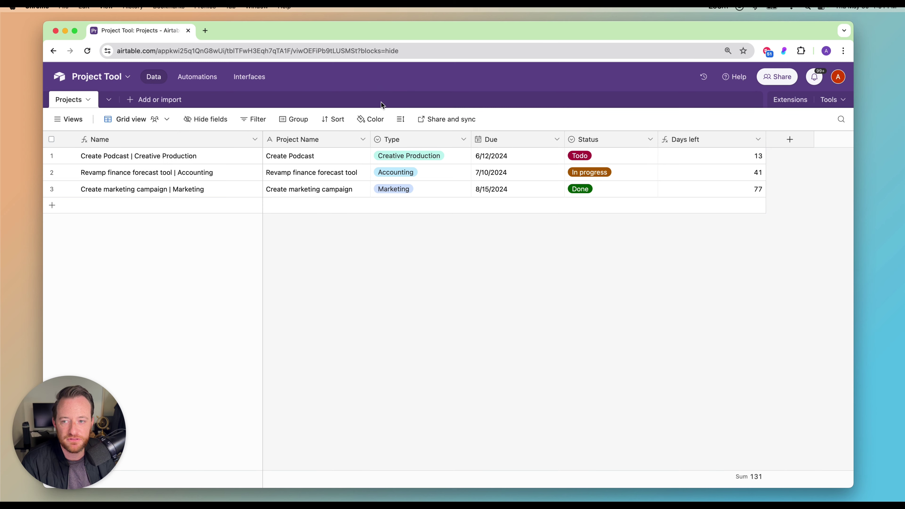
Sort the Projects grid view by the Days left field.
left_click(332, 120)
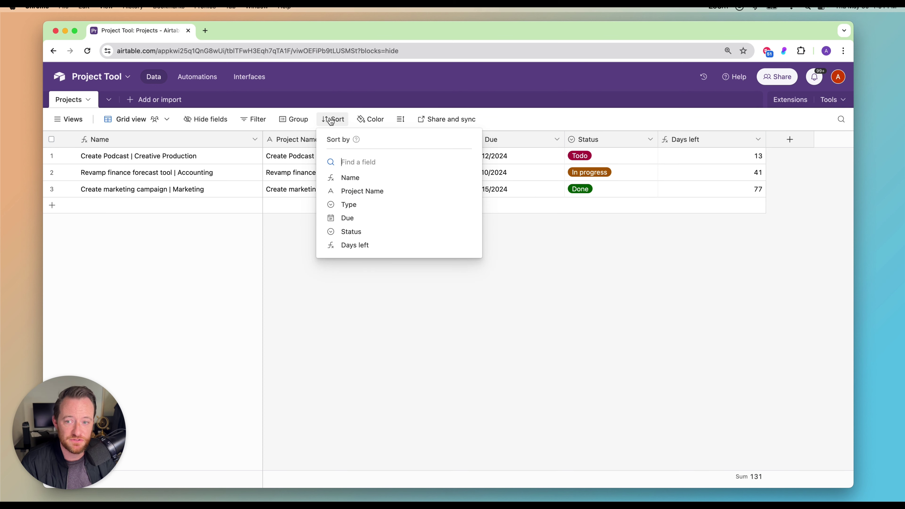
left_click(389, 249)
left_click(752, 307)
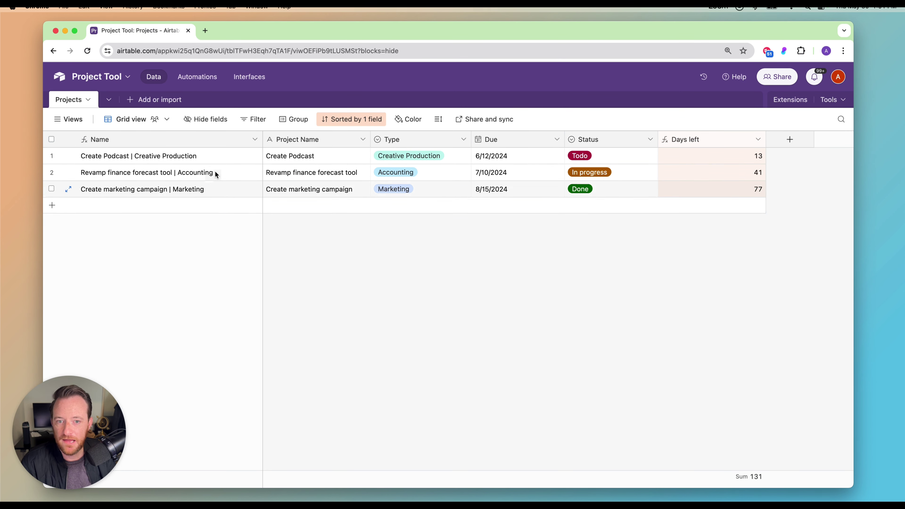
Set the status of the Create marketing campaign project to Todo.
left_click(597, 191)
left_click(593, 191)
left_click(595, 239)
Set the Create Podcast status to In progress and the Revamp finance forecast tool status to Todo.
left_click(598, 173)
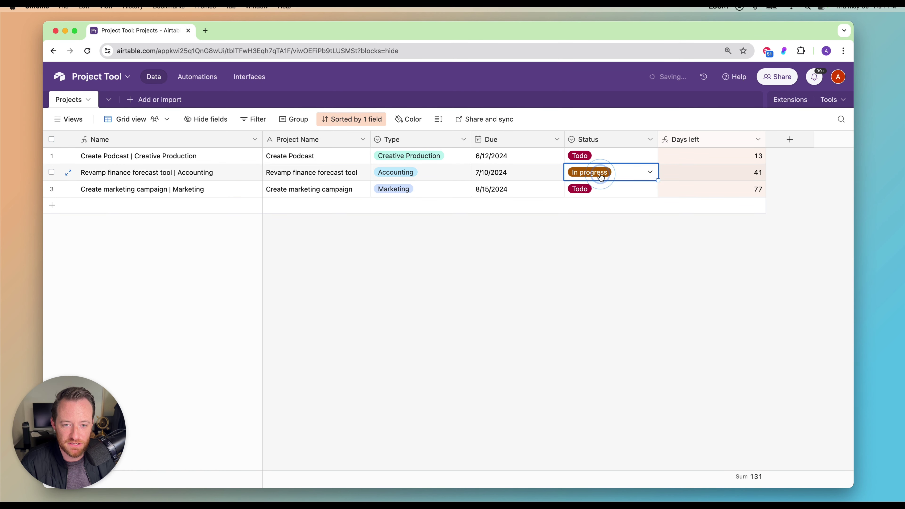
left_click(599, 173)
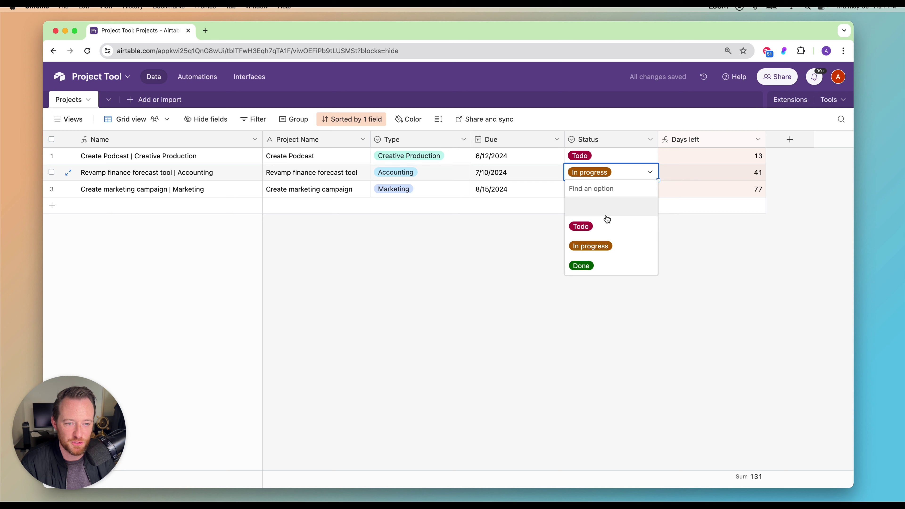
left_click(595, 156)
left_click(596, 155)
left_click(605, 228)
left_click(598, 173)
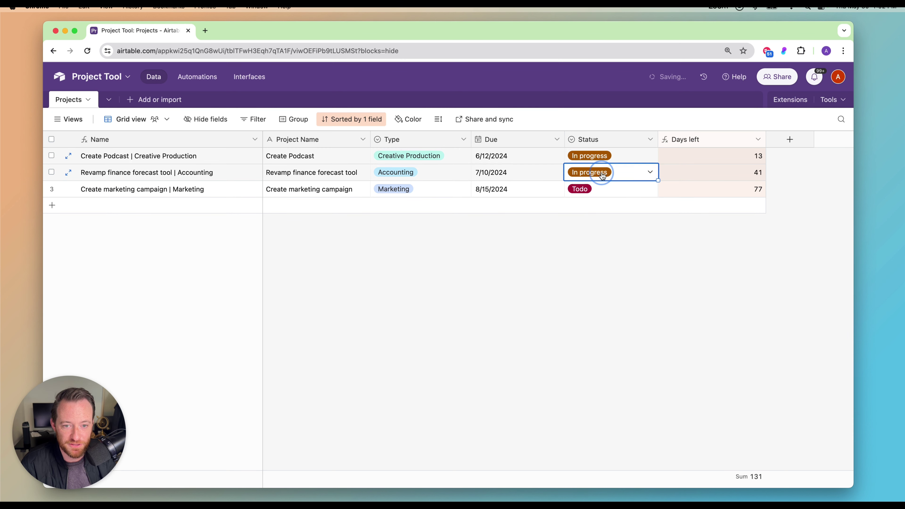
left_click(601, 175)
left_click(602, 229)
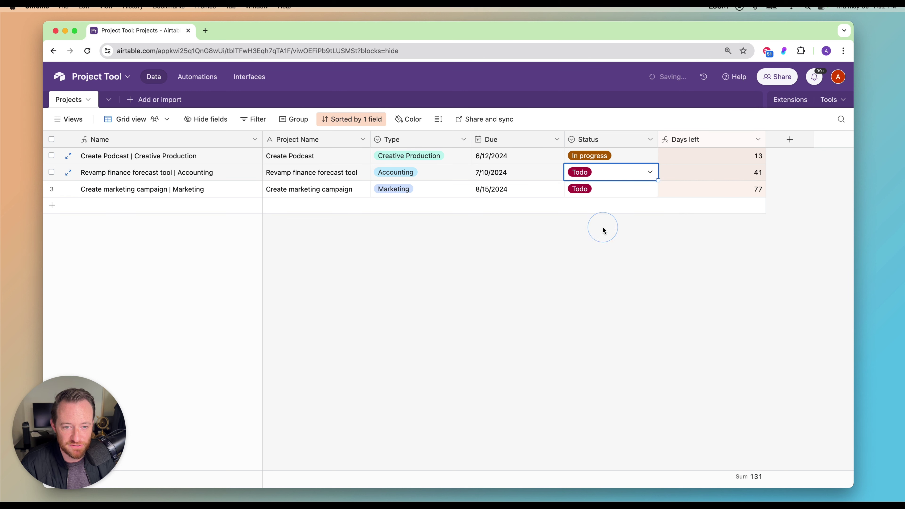
left_click(602, 171)
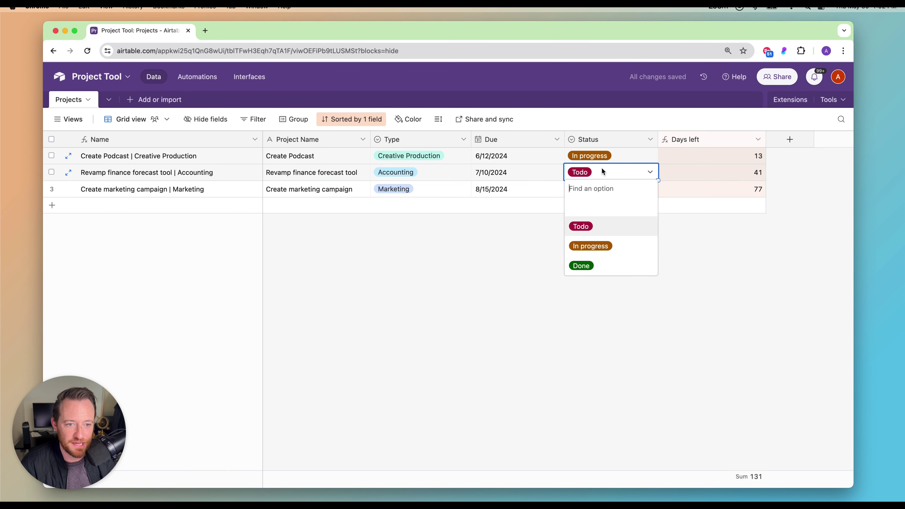
Set the Create Podcast status to Done and the Revamp finance forecast tool status to In progress.
left_click(597, 155)
left_click(598, 155)
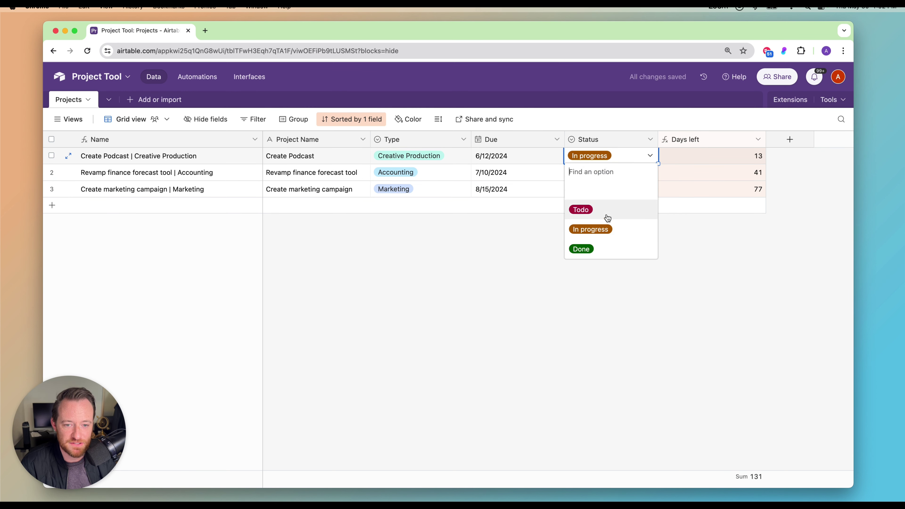
left_click(600, 246)
left_click(598, 174)
left_click(599, 174)
left_click(600, 242)
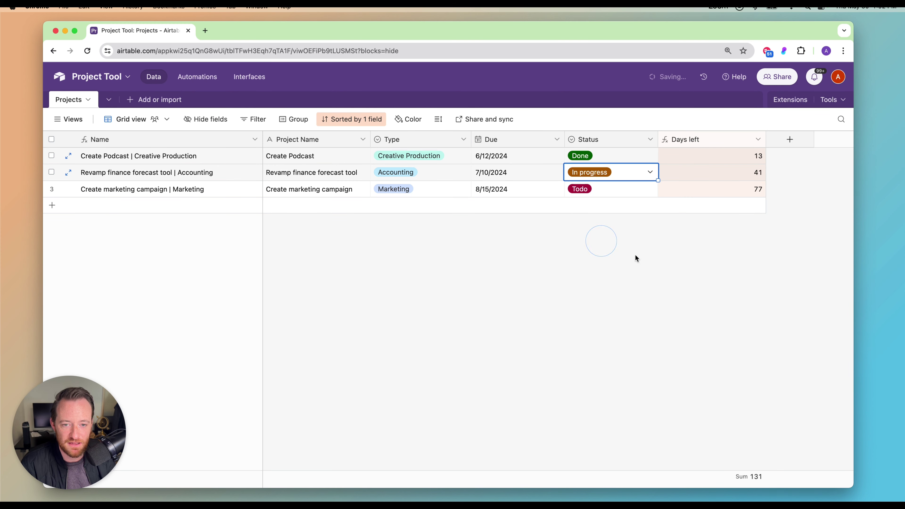
left_click(634, 259)
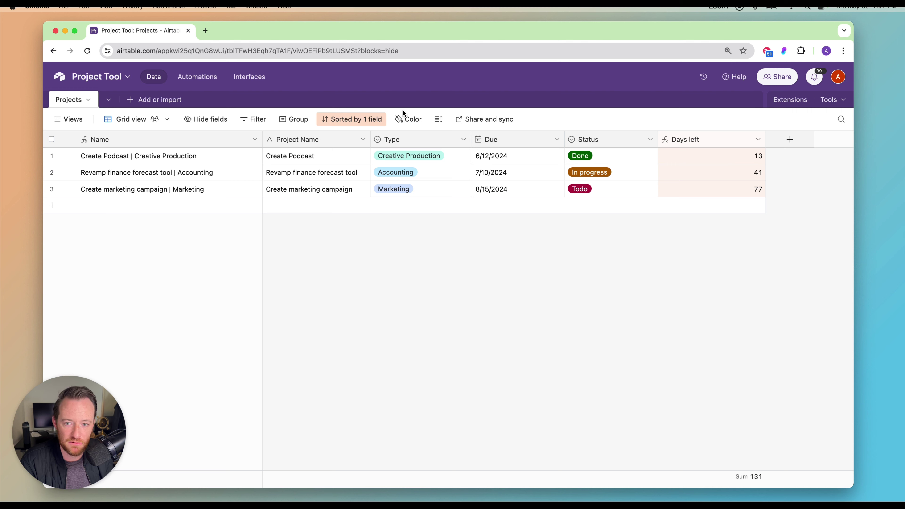
Add condition-based record coloring to the Projects grid view and choose red for its first condition.
left_click(402, 121)
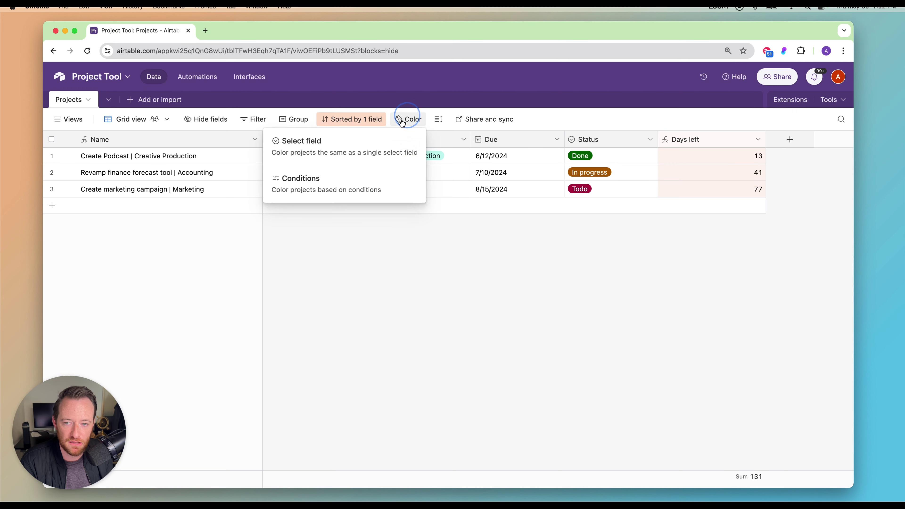
left_click(332, 190)
left_click(138, 168)
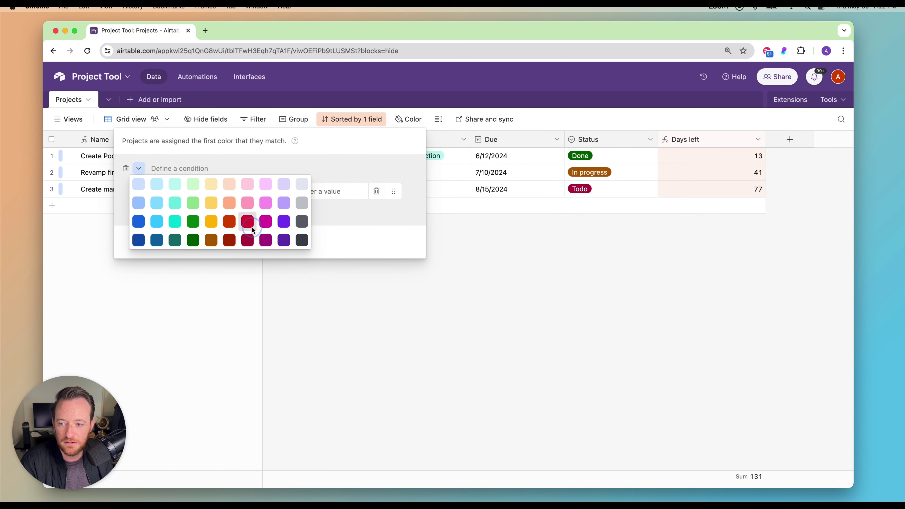
left_click(250, 242)
left_click(299, 167)
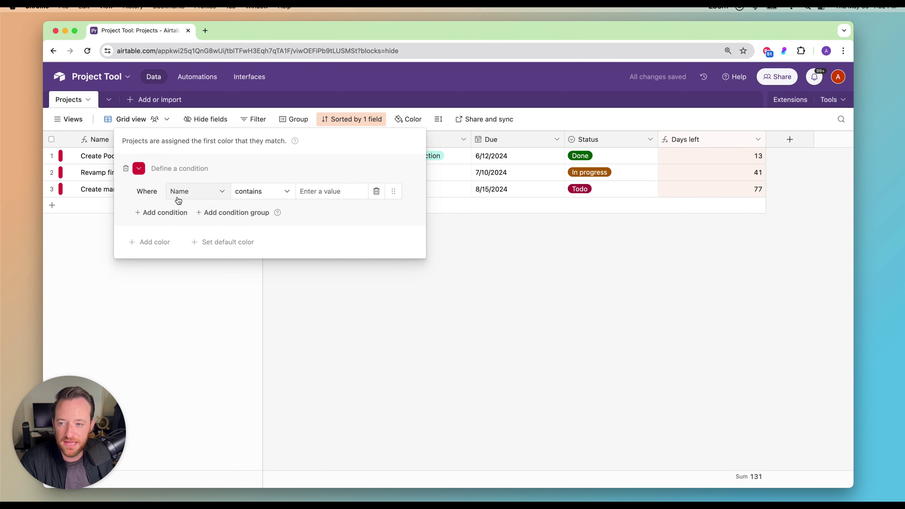
Define the red color condition as Days left < 15.
left_click(196, 193)
left_click(210, 322)
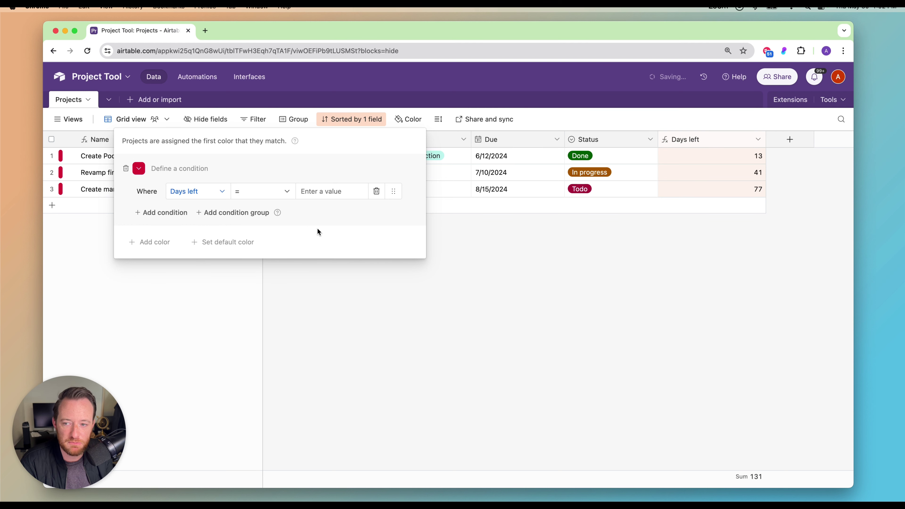
left_click(276, 192)
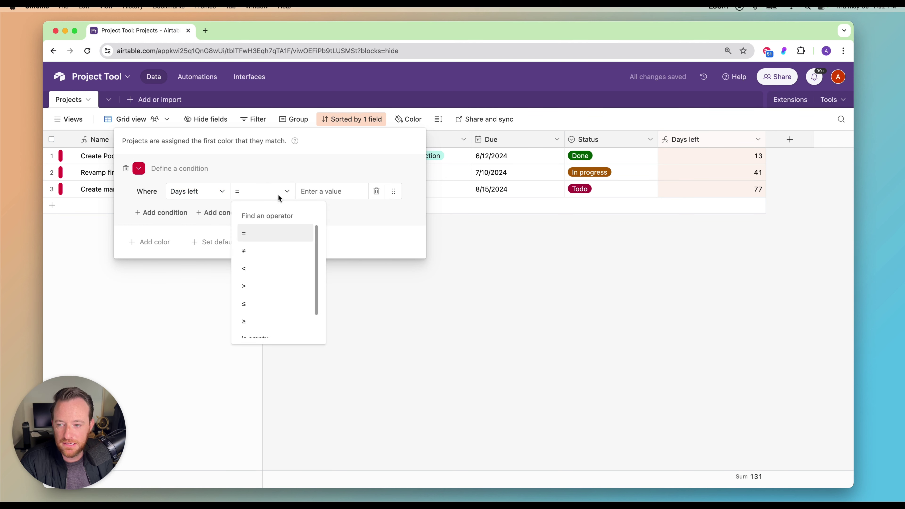
left_click(260, 275)
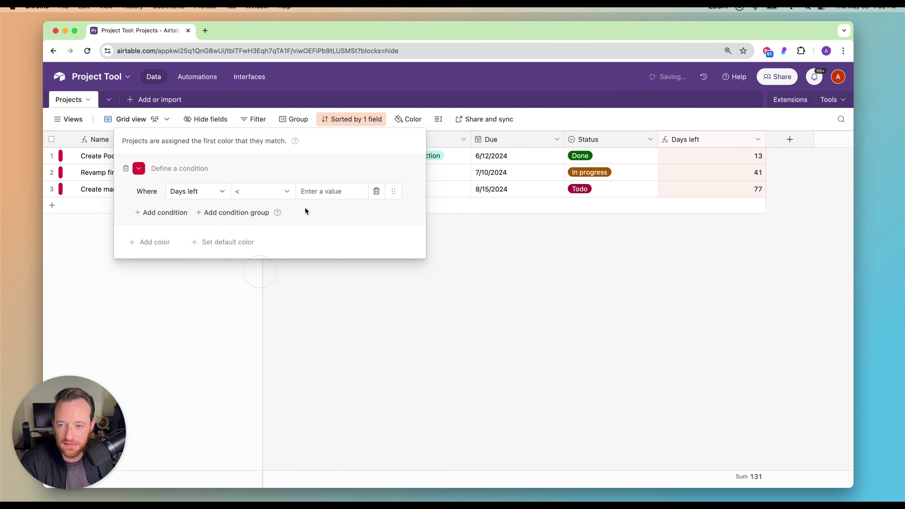
left_click(314, 192)
type("15")
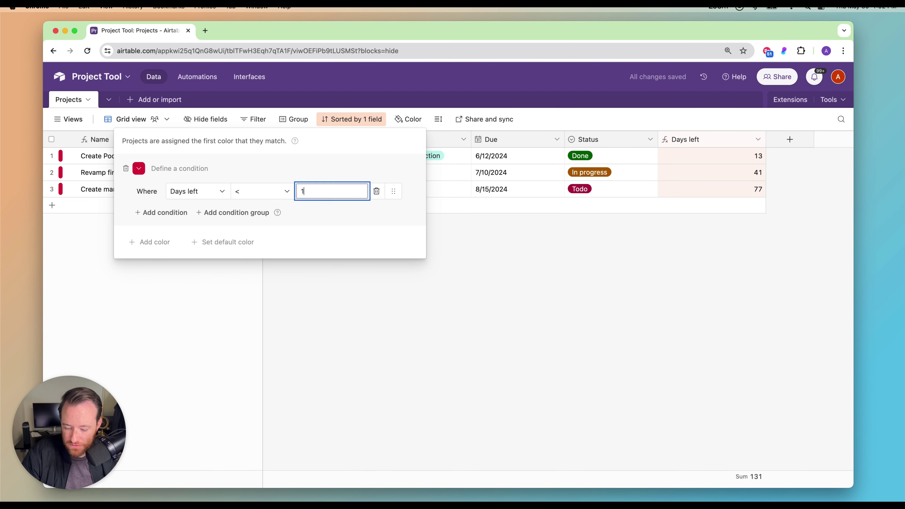
left_click(409, 324)
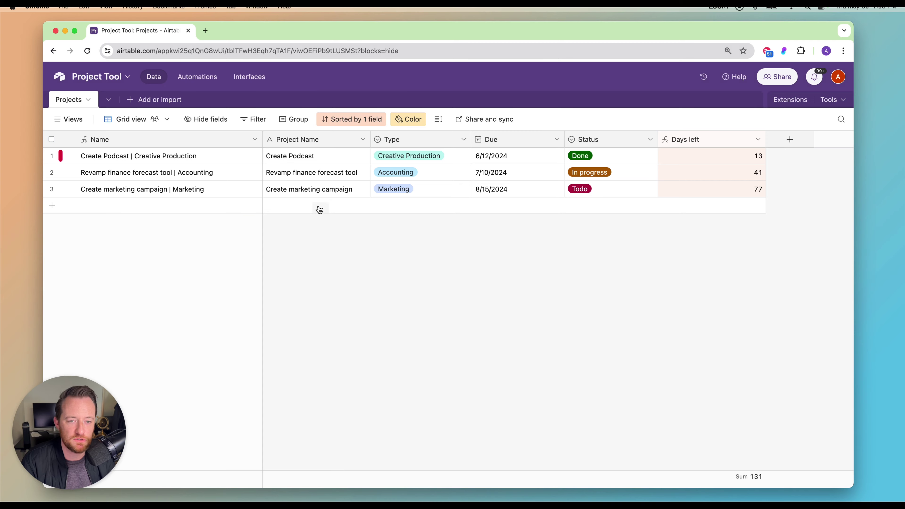
Add a blank table from scratch to the base and name it Tasks.
left_click(132, 100)
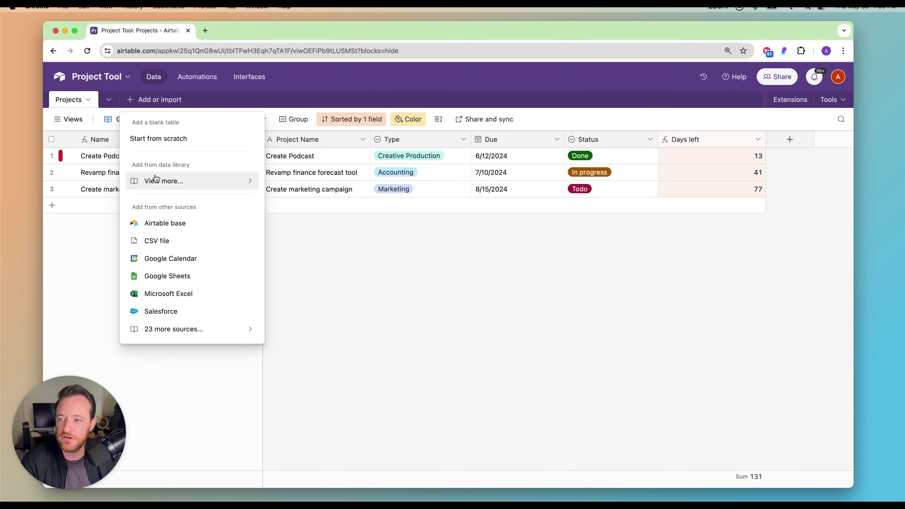
left_click(166, 142)
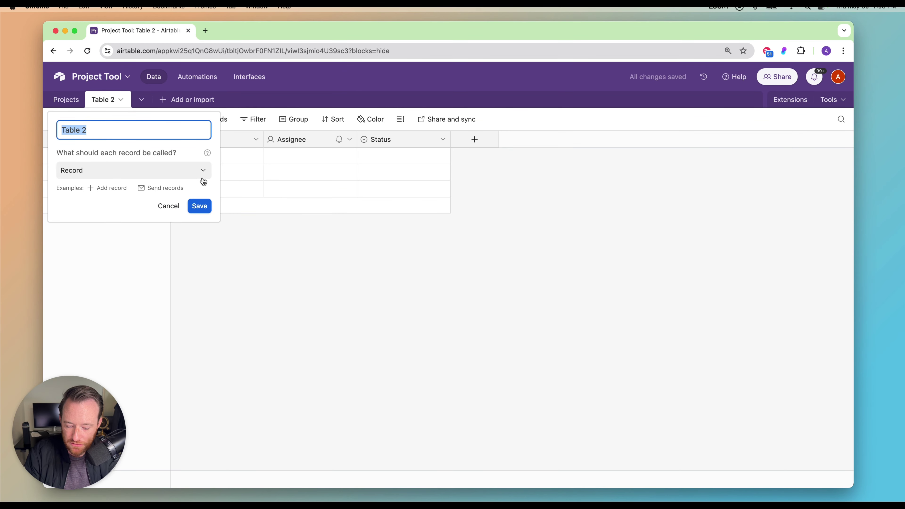
type("Tasks")
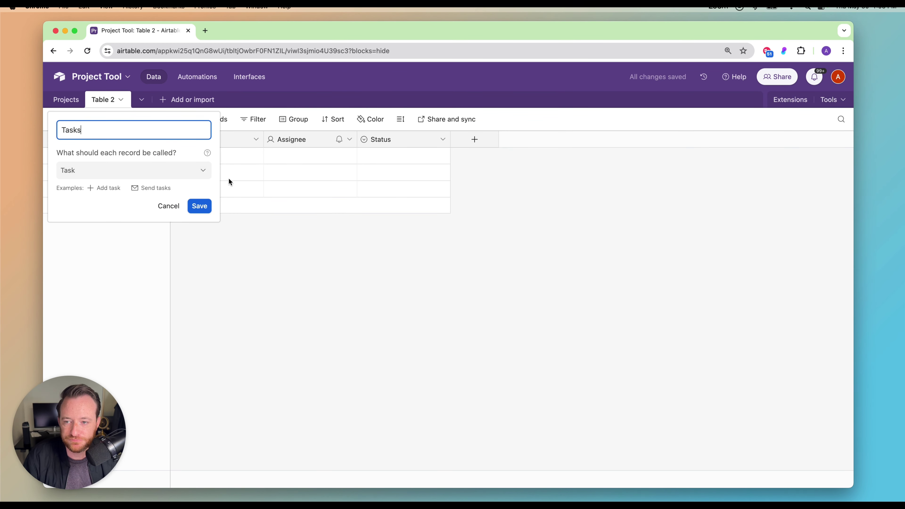
left_click(202, 206)
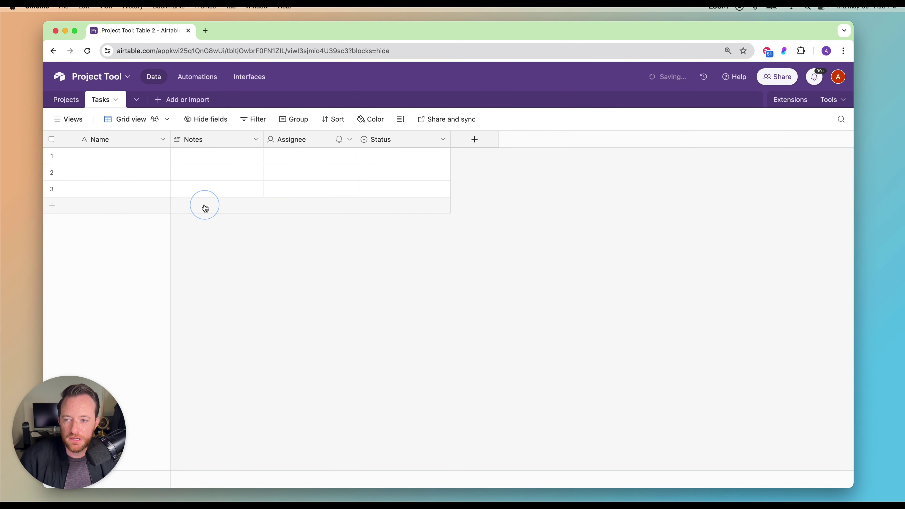
Delete the Notes, Assignee and Status fields from the Tasks table and slightly widen the Name column.
left_click(238, 141)
left_click(404, 140, "shift")
right_click(404, 139)
left_click(444, 251)
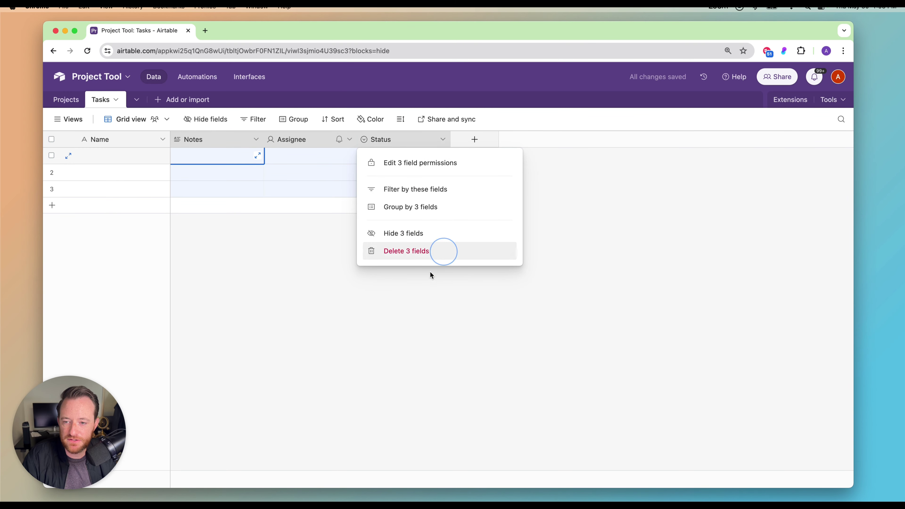
left_click_drag(170, 140, 180, 139)
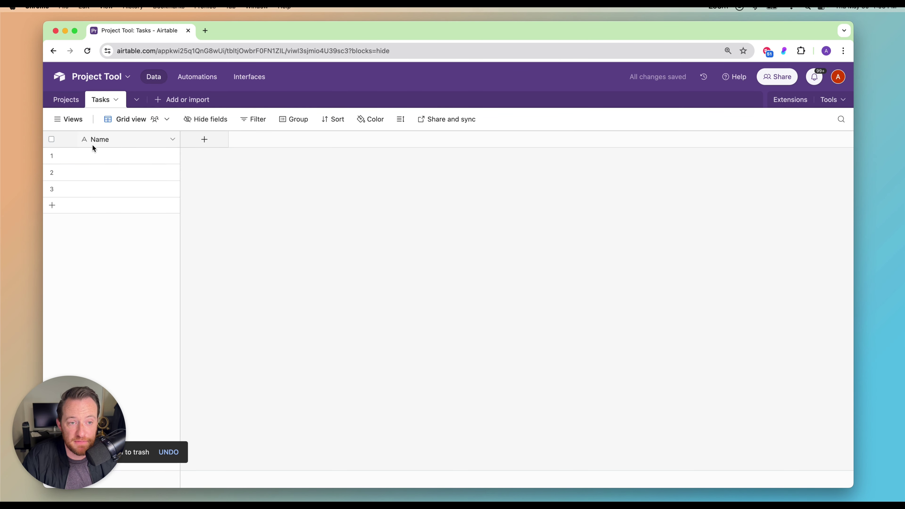
Enter five records in the Name column of the Tasks table: Task 1, Task 2, Task 3, Task 4 and Task 5.
double_click(105, 159)
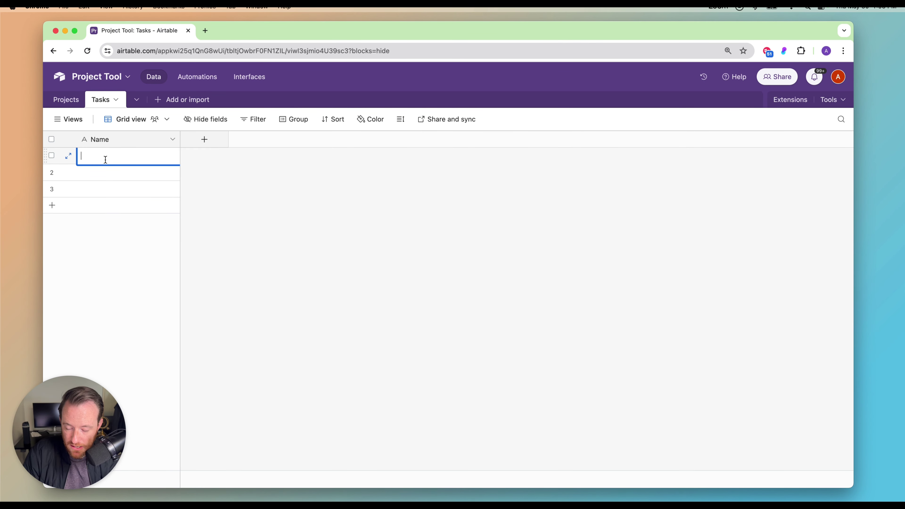
type("Todo")
key("BackSpace")
key("BackSpace")
key("BackSpace")
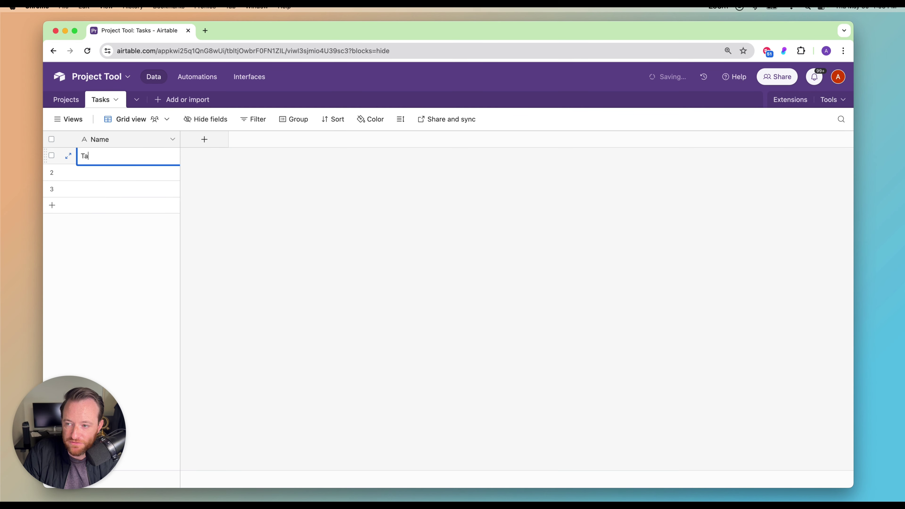
type("ask 1")
key("Return")
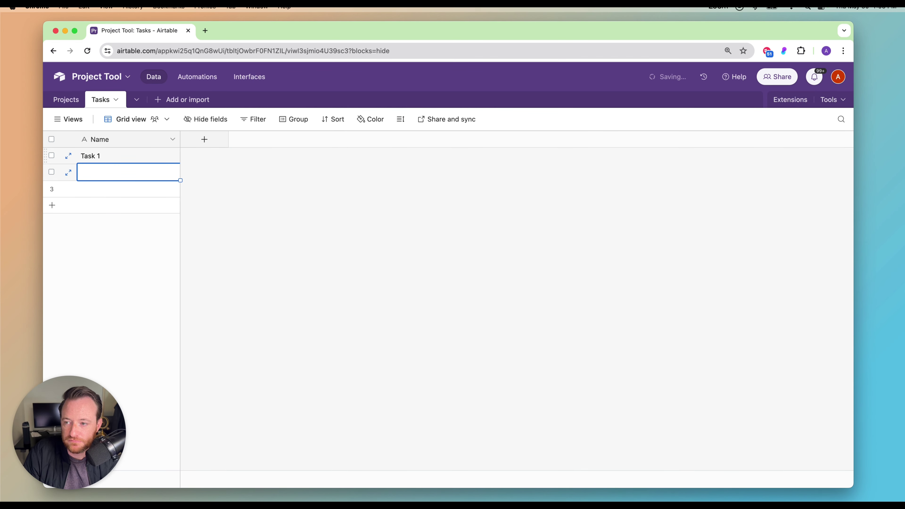
type("Task 2")
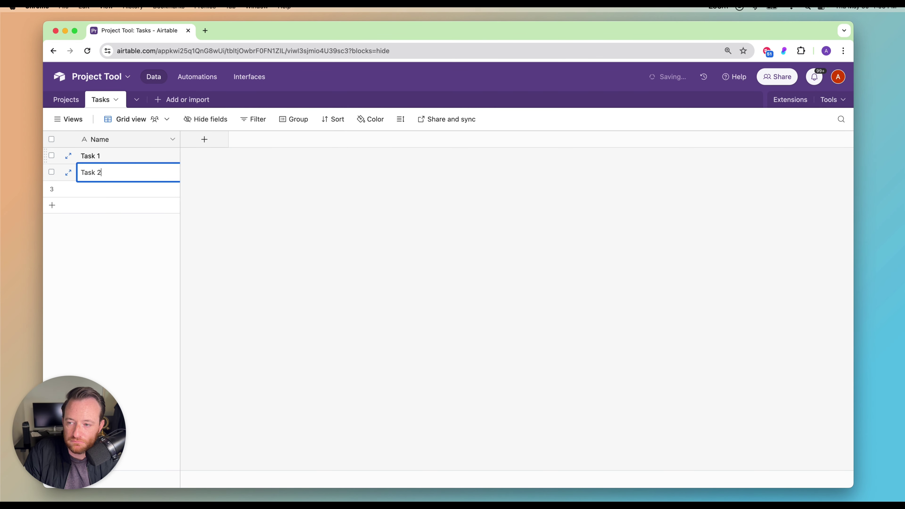
key("Return")
type("Task 3")
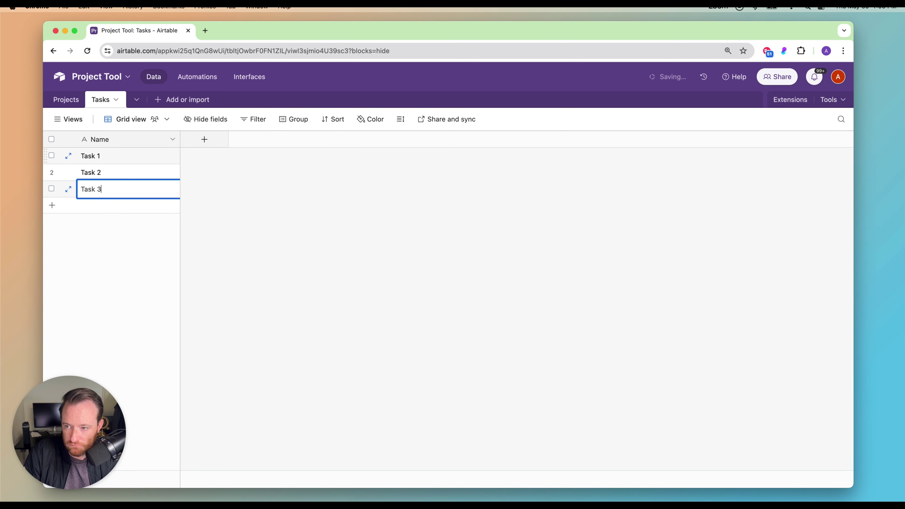
key("Return")
type("Task")
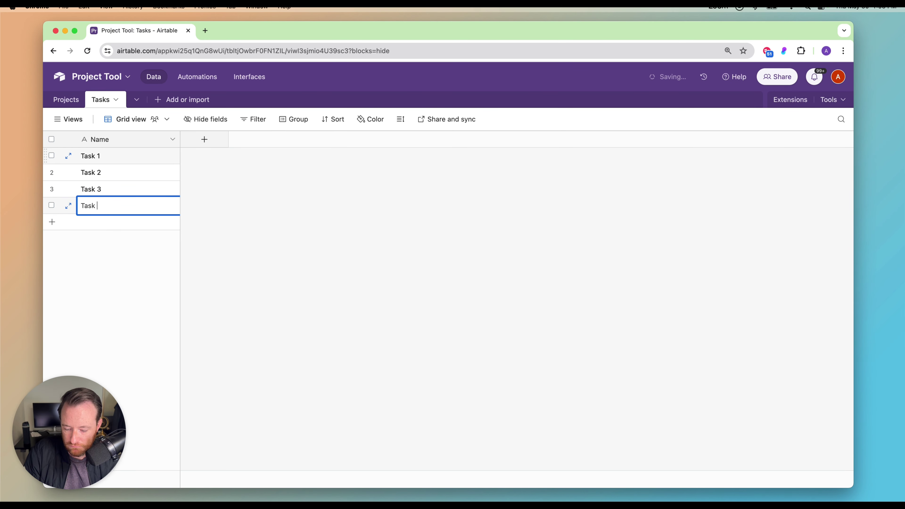
type(" 4")
key("Return")
type("Task ")
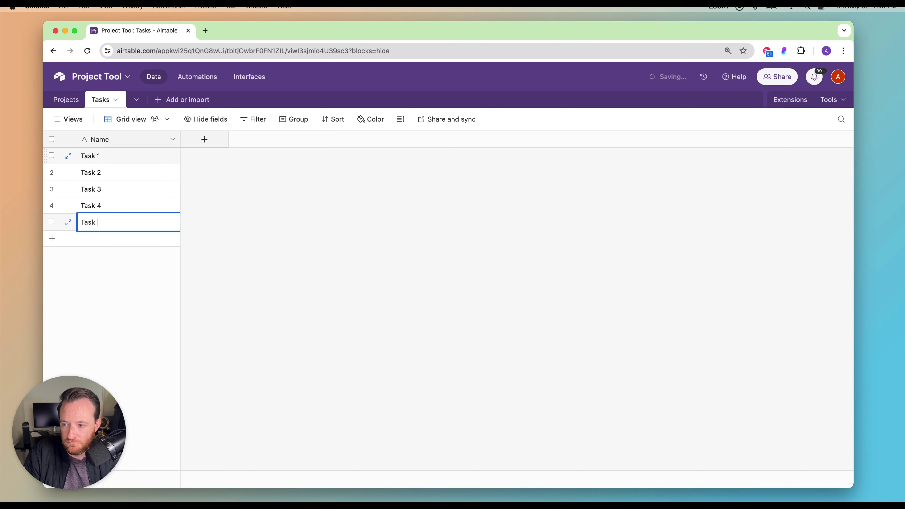
type("5")
left_click(462, 263)
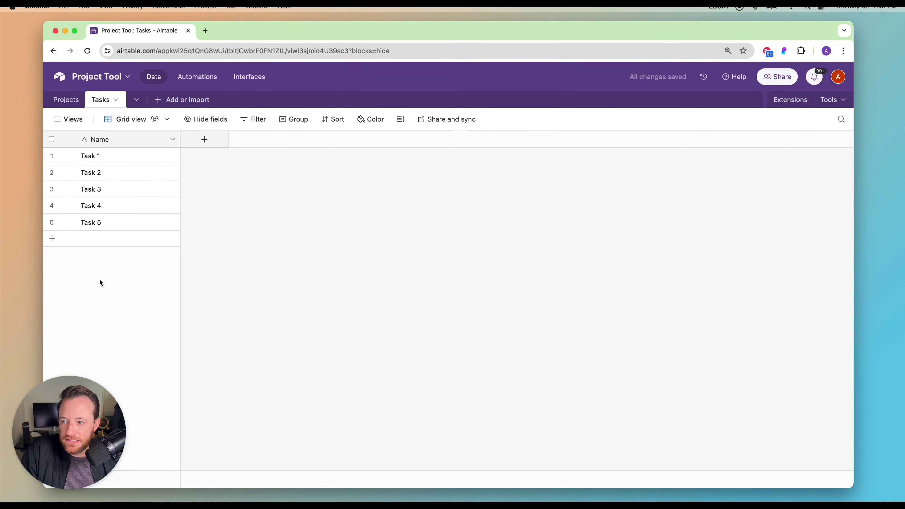
Add a checkbox field named Done? to the Tasks table, using the green thumbs-up style.
left_click(205, 139)
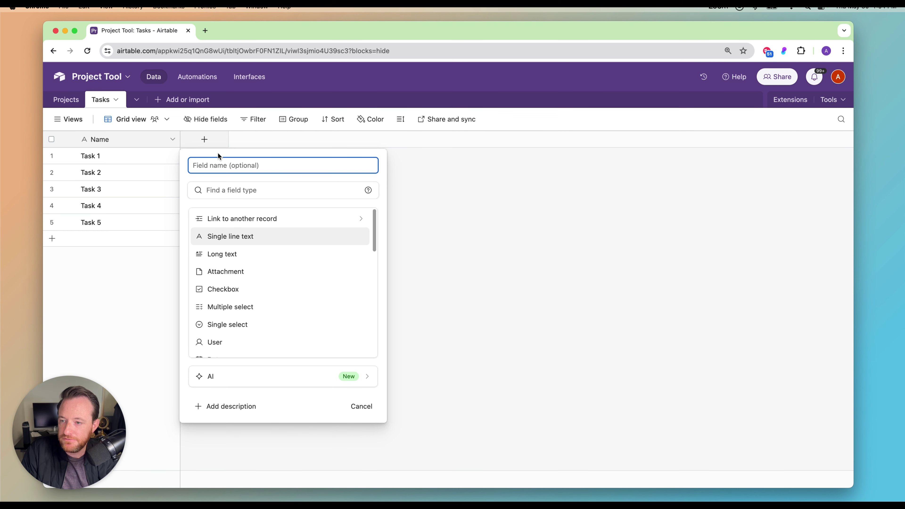
type("Done?")
key("Tab")
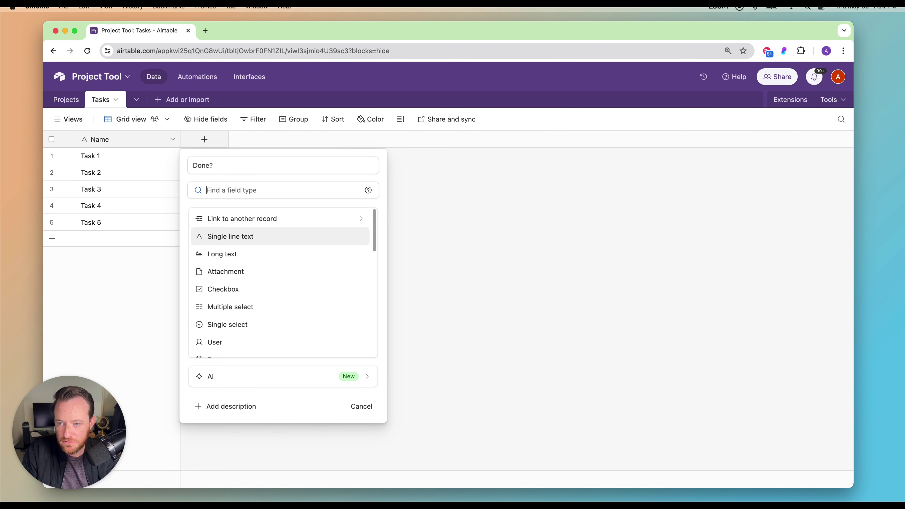
type("check")
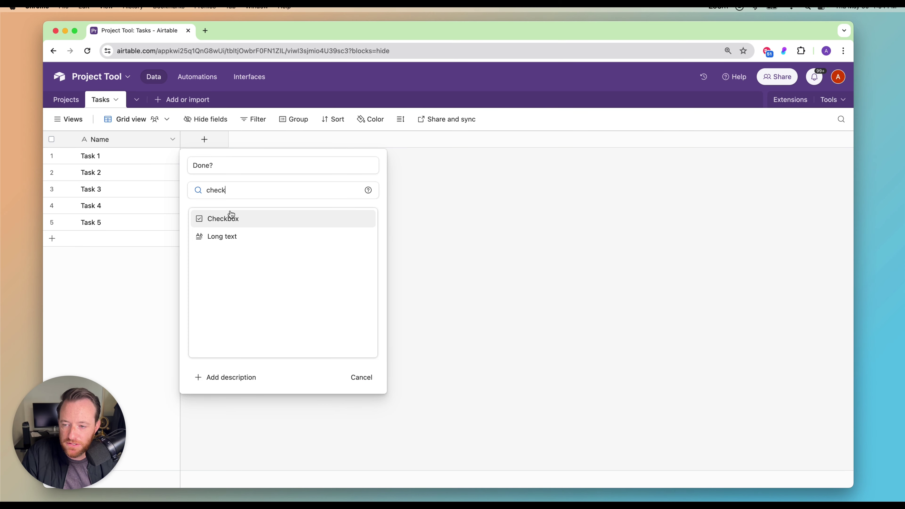
left_click(232, 219)
left_click(208, 242)
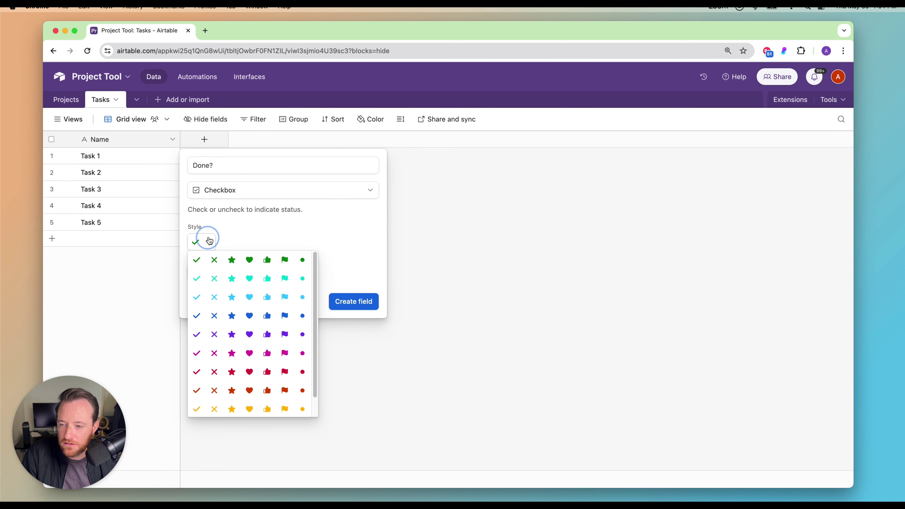
left_click(268, 259)
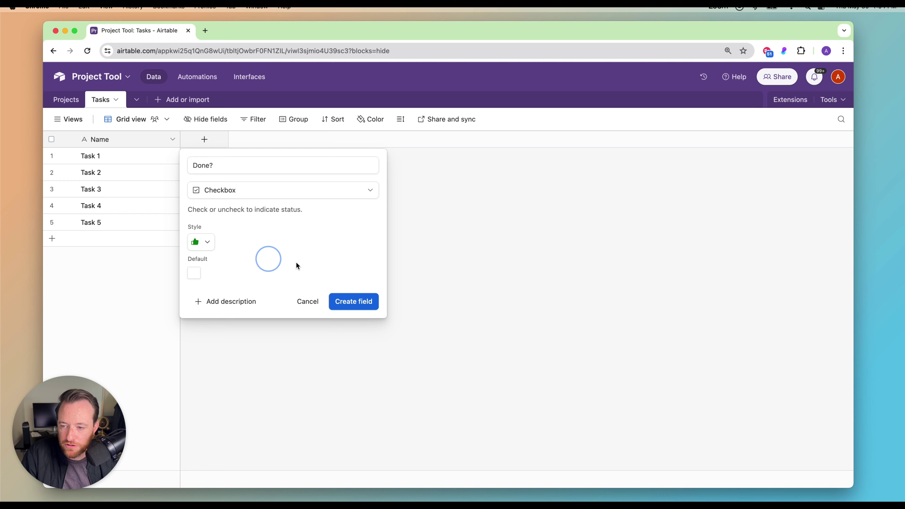
left_click(350, 306)
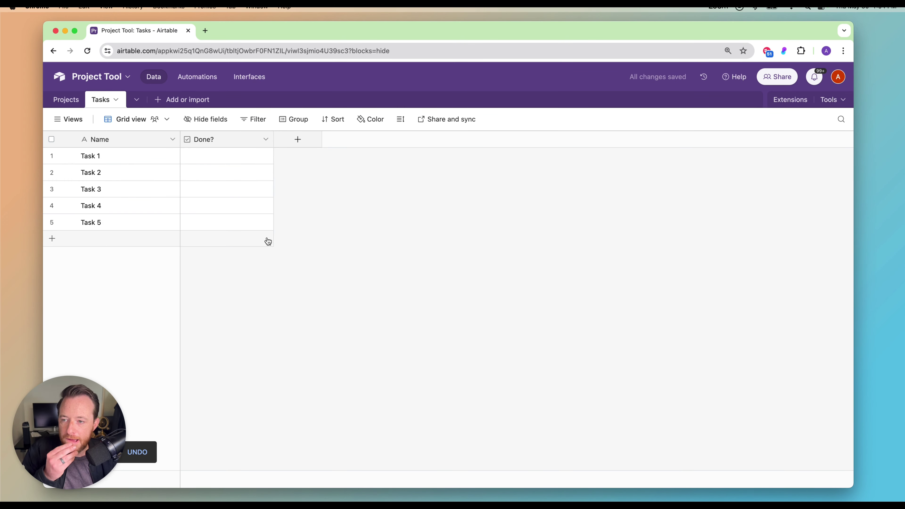
Add a Date field named Due Date to the Tasks table.
left_click(297, 139)
type("Due Date")
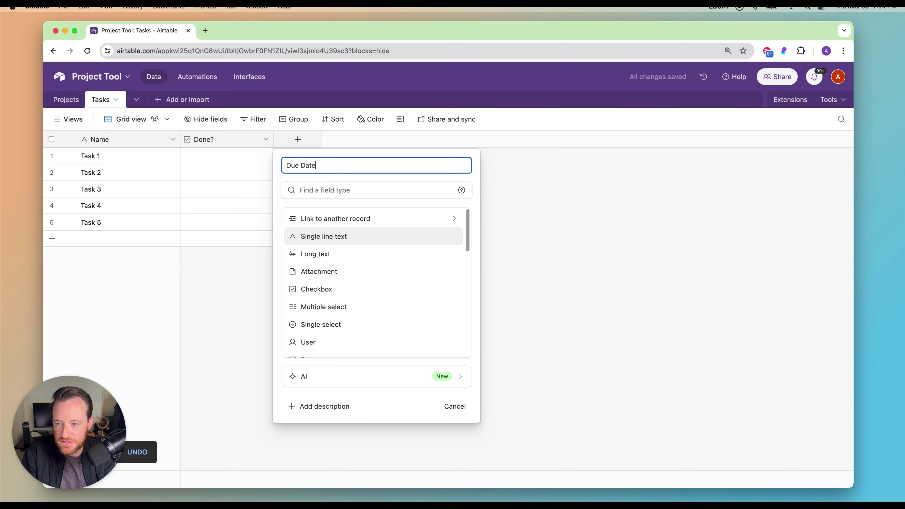
key("Tab")
type("date")
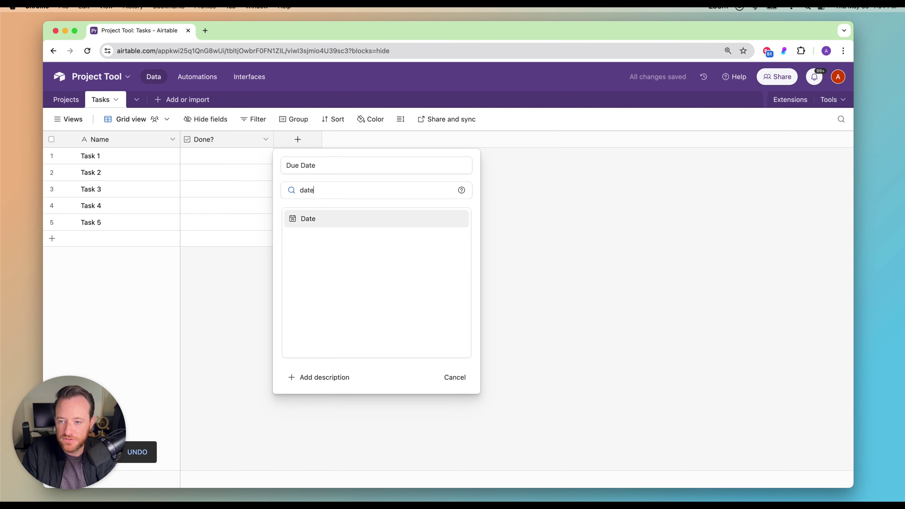
left_click(319, 219)
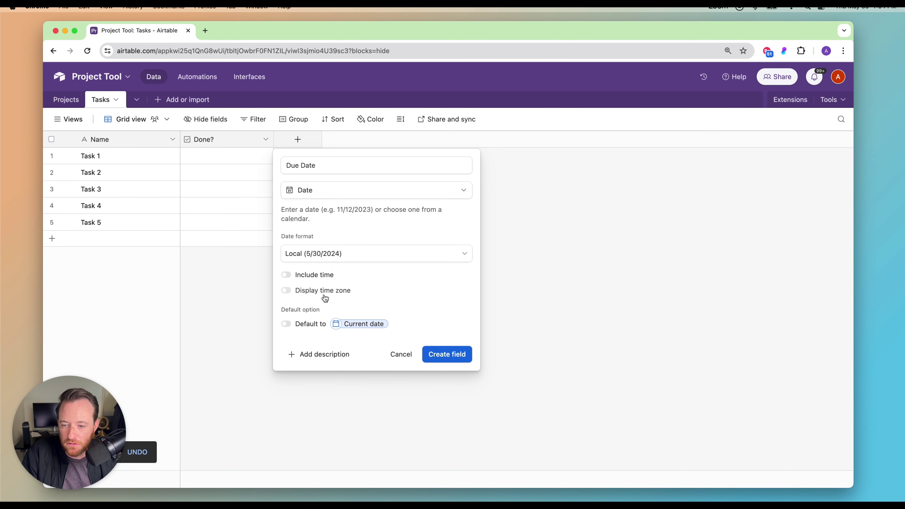
left_click(442, 356)
Set Task 1's due date to 5/31/2024 and copy it down through Task 5.
double_click(318, 154)
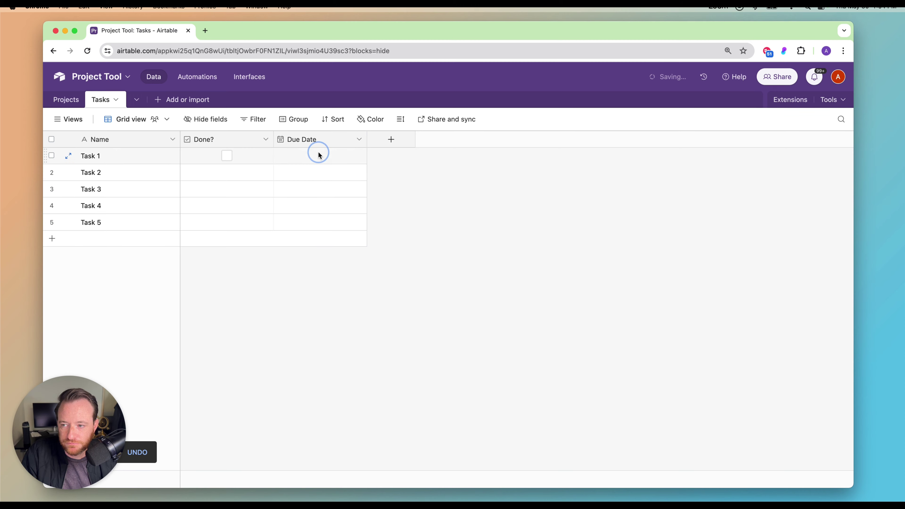
left_click(371, 258)
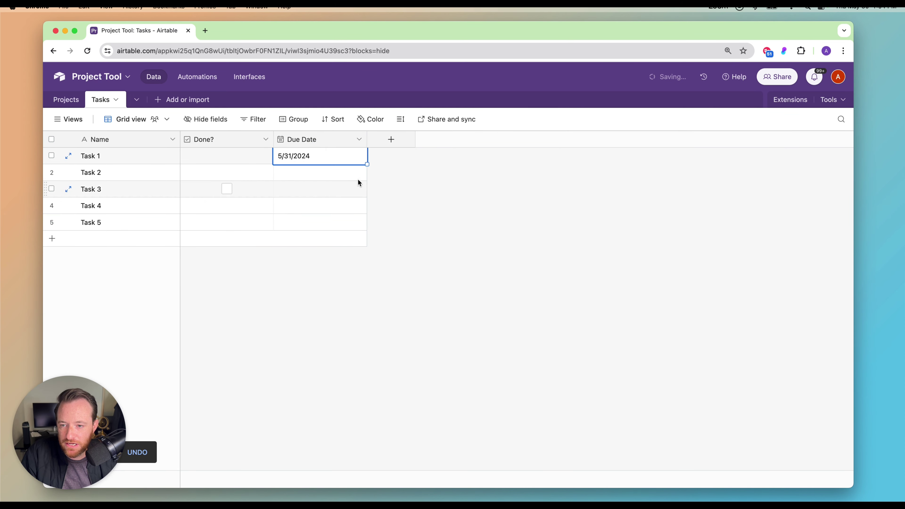
left_click_drag(367, 164, 360, 228)
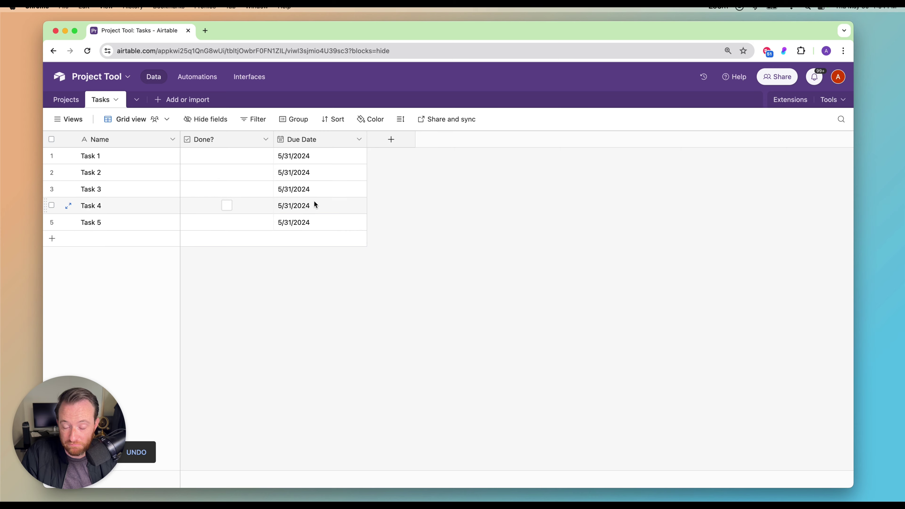
Add a Long text field named Notes to the Tasks table and slightly widen its column.
left_click(392, 139)
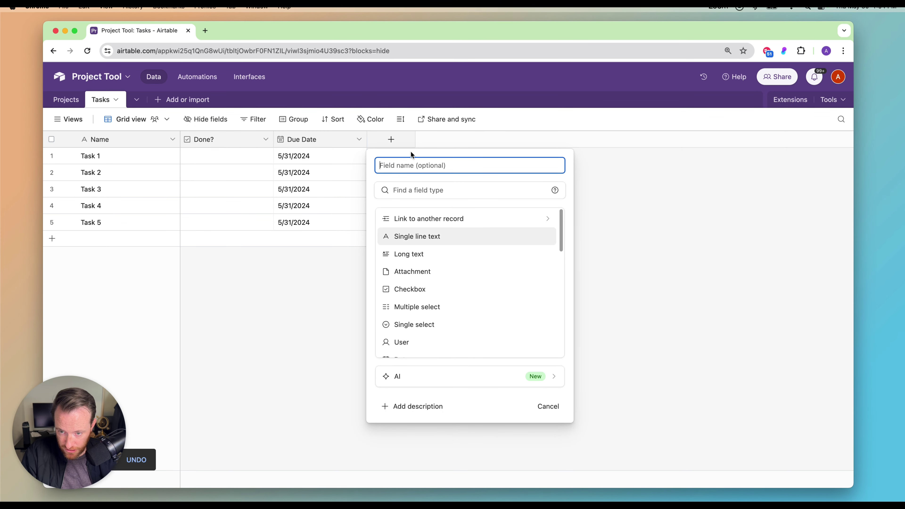
type("Notes")
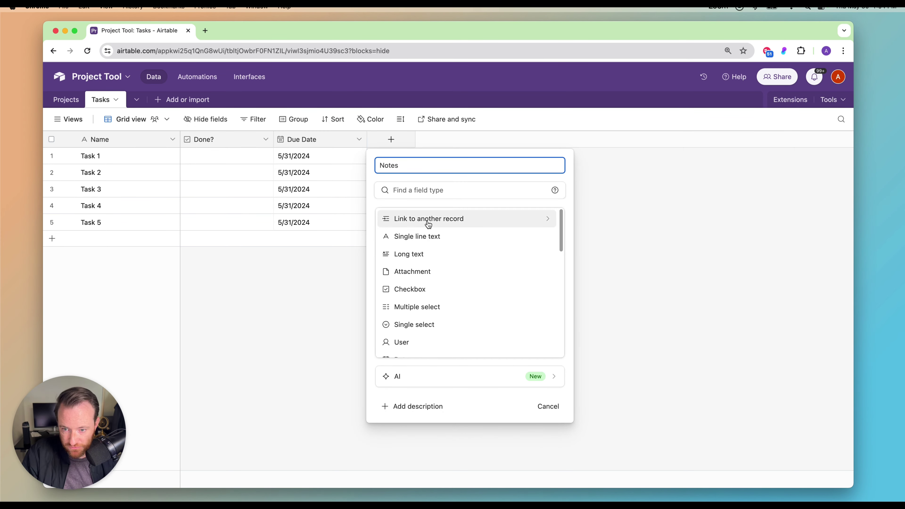
left_click(424, 271)
left_click(426, 200)
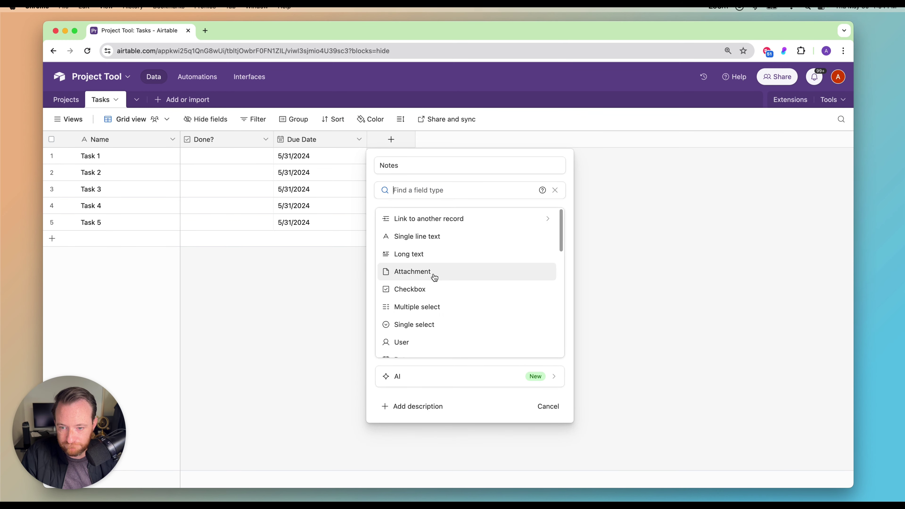
left_click(430, 258)
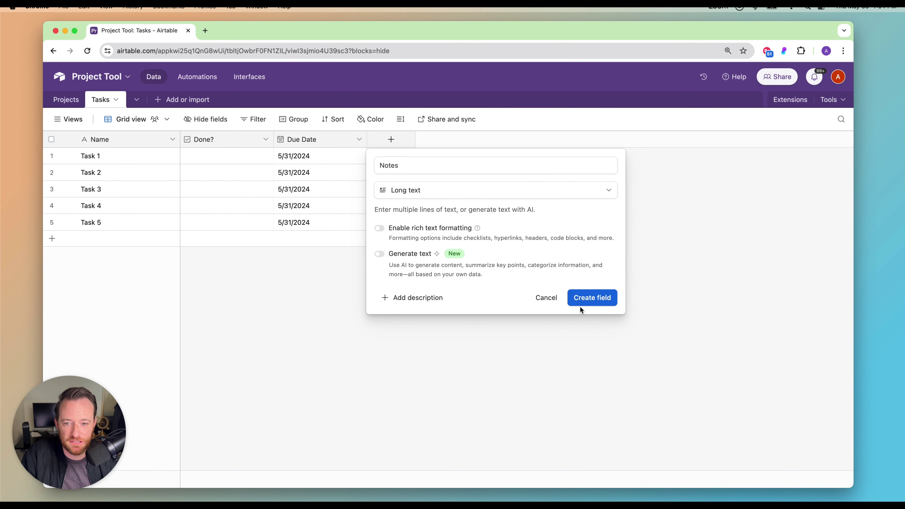
left_click(592, 298)
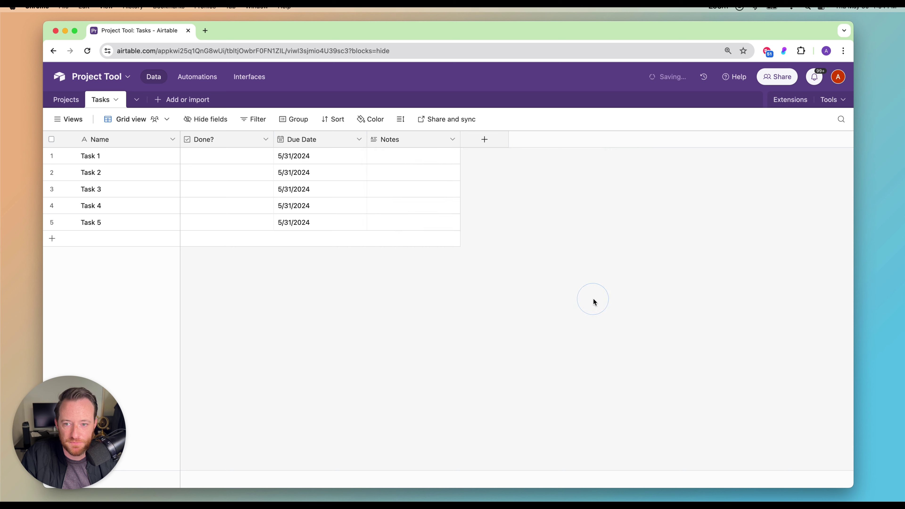
left_click_drag(462, 141, 481, 140)
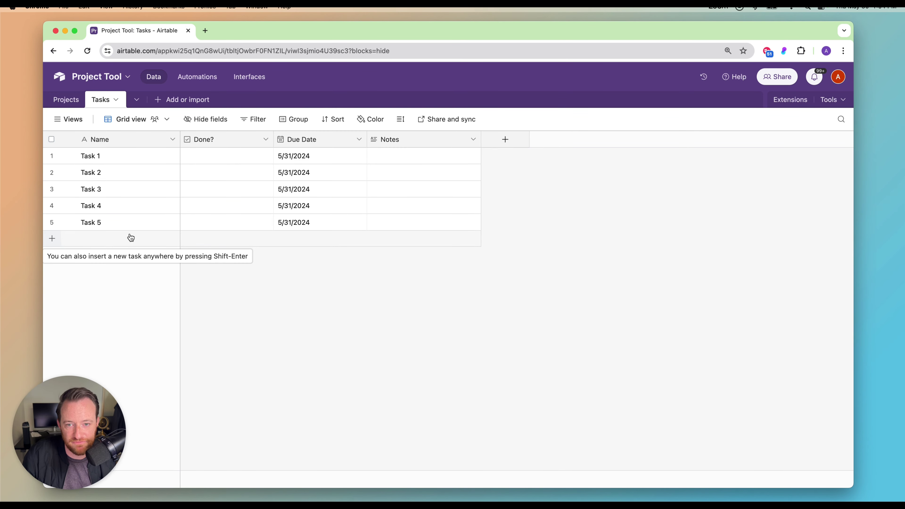
Add a field named Project that links to records in the Projects table, without adding any lookup fields.
left_click(504, 139)
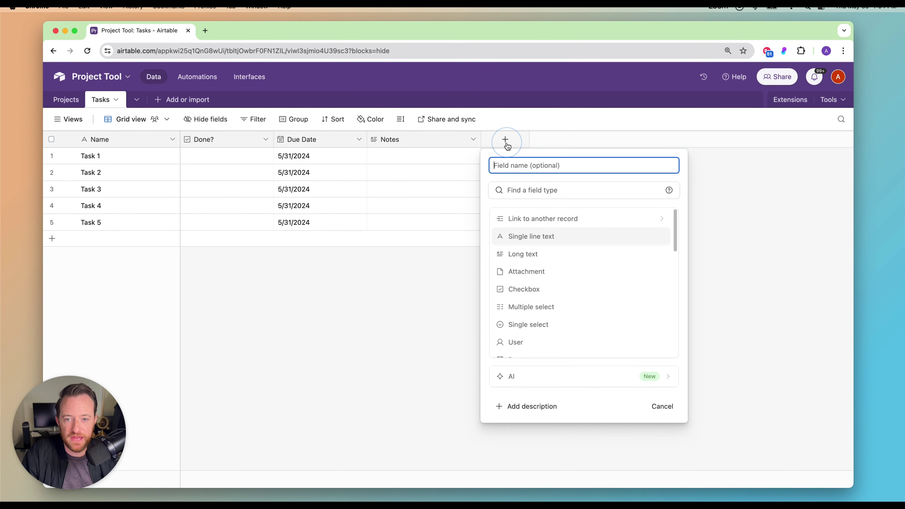
left_click(532, 219)
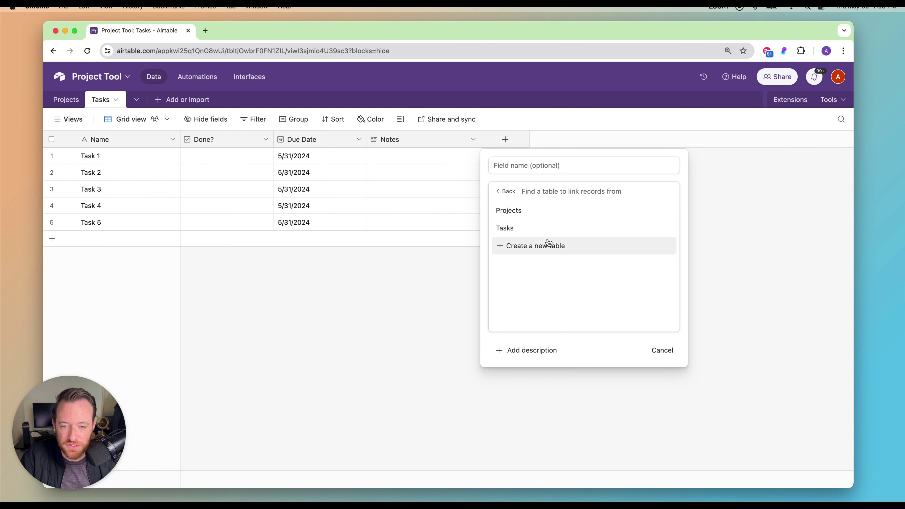
left_click(520, 214)
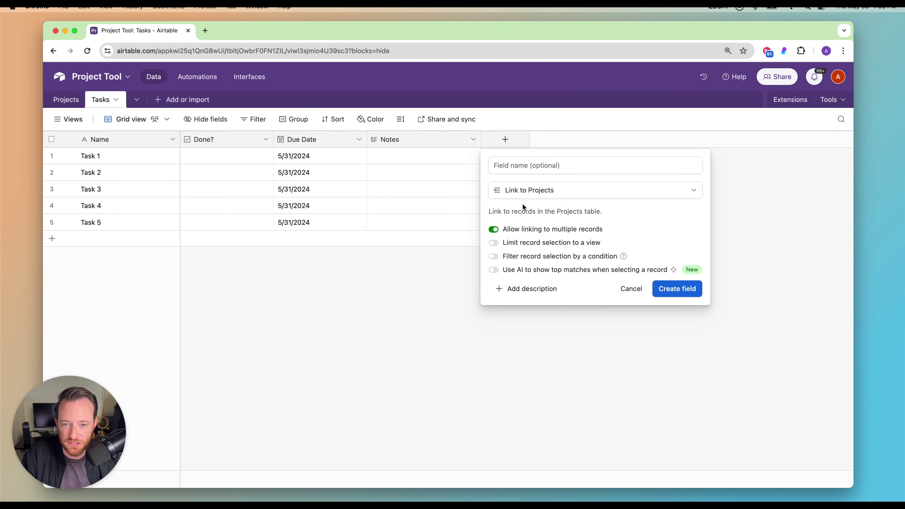
left_click(545, 166)
type("Pr")
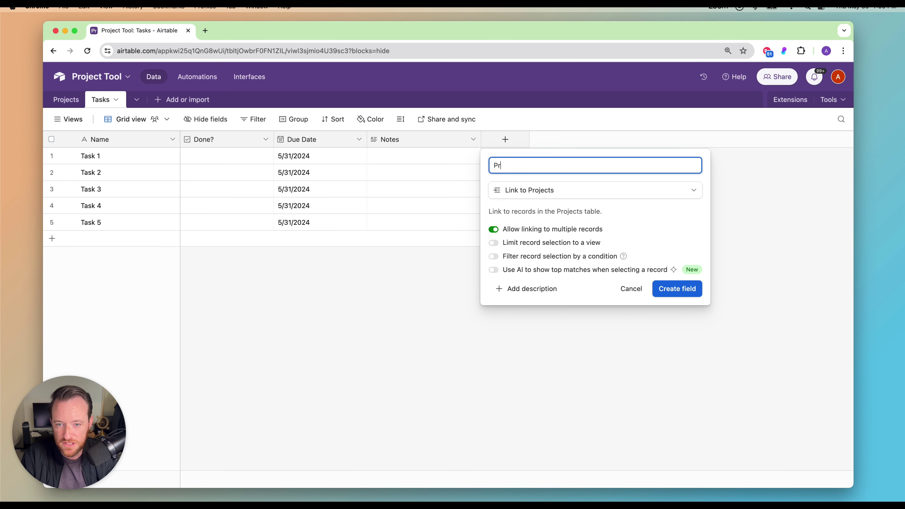
type("oject")
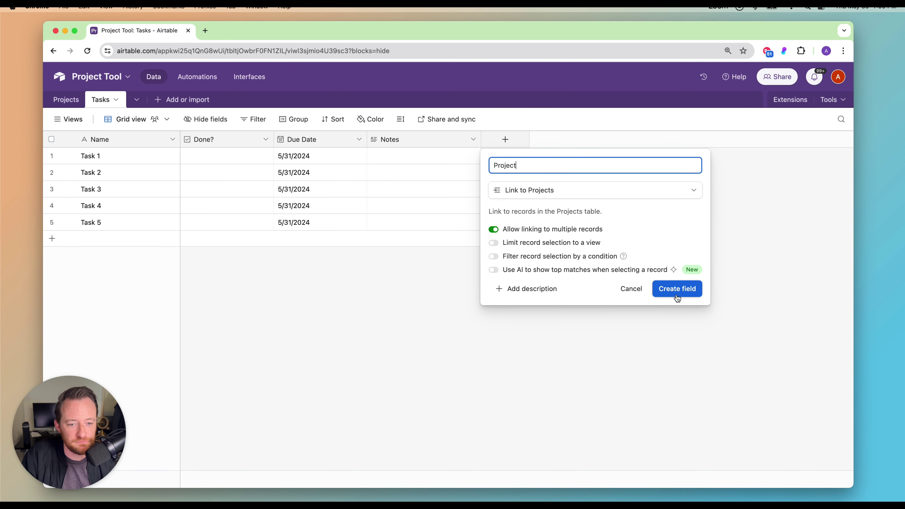
left_click(676, 288)
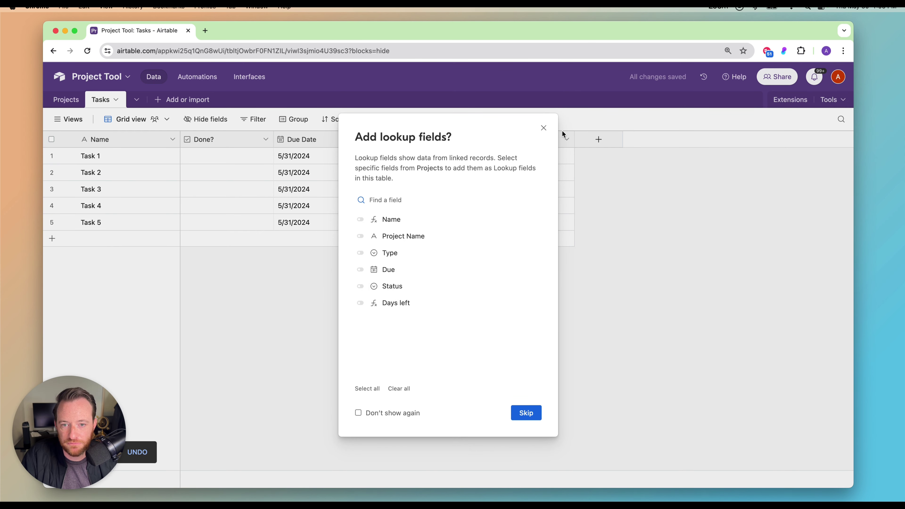
left_click(543, 127)
Link Tasks 1 to 3 to the project "Revamp finance forecast tool | Accounting" and widen the Project column to fit the full names.
left_click(513, 156)
left_click(489, 156)
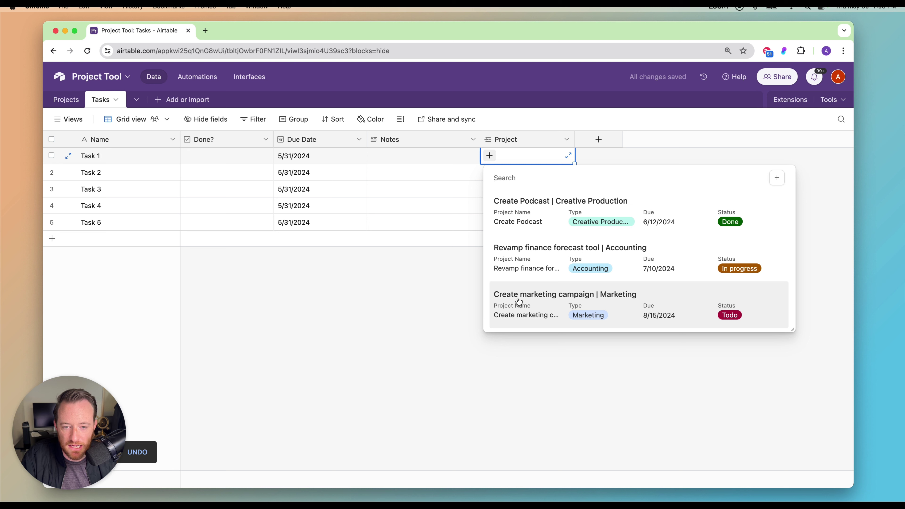
left_click(535, 275)
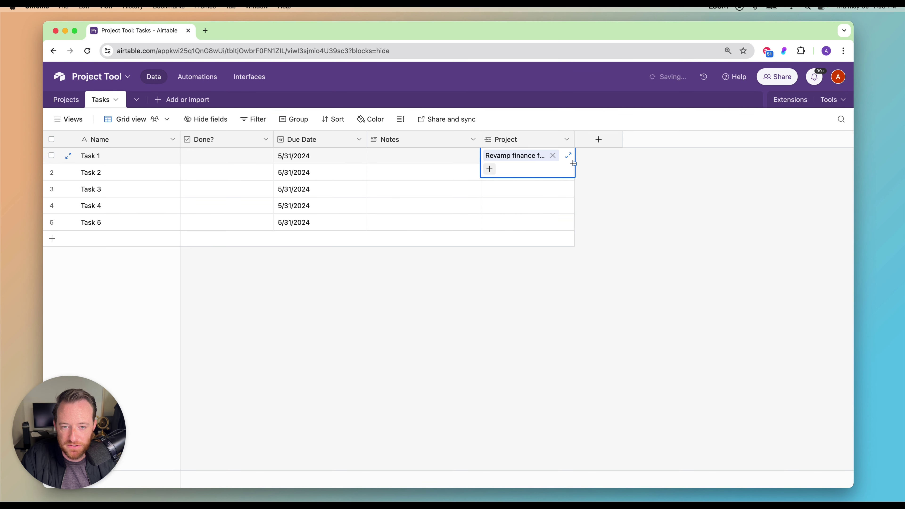
left_click_drag(573, 163, 570, 188)
left_click(655, 331)
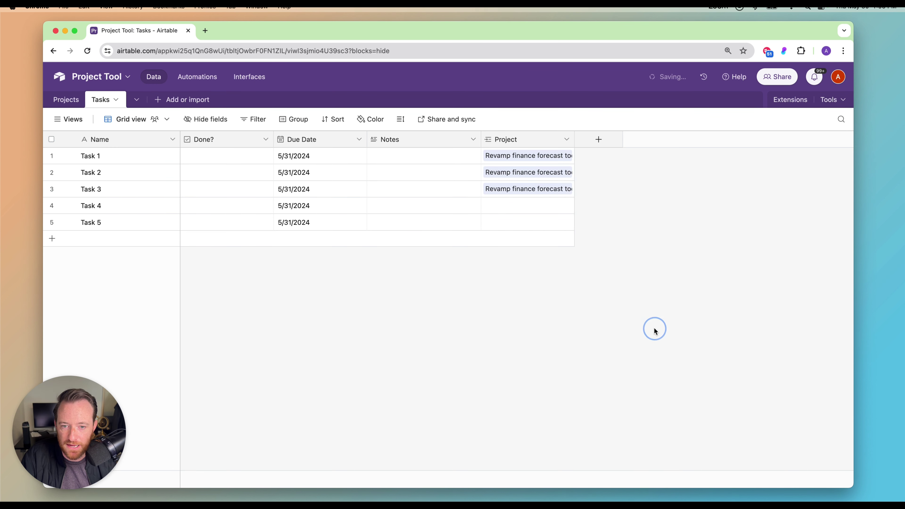
left_click_drag(574, 139, 681, 150)
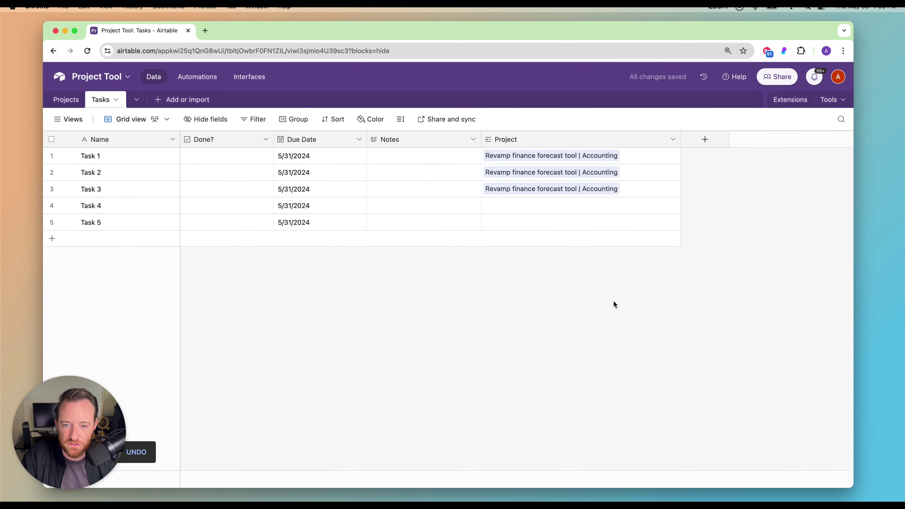
Link Task 4 and Task 5 to the project "Create Podcast | Creative Production".
left_click(507, 207)
left_click(489, 205)
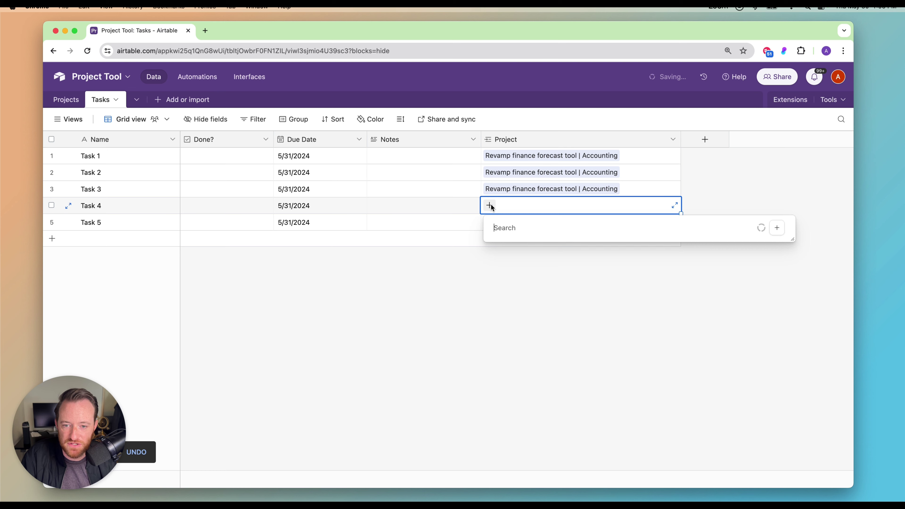
left_click(541, 262)
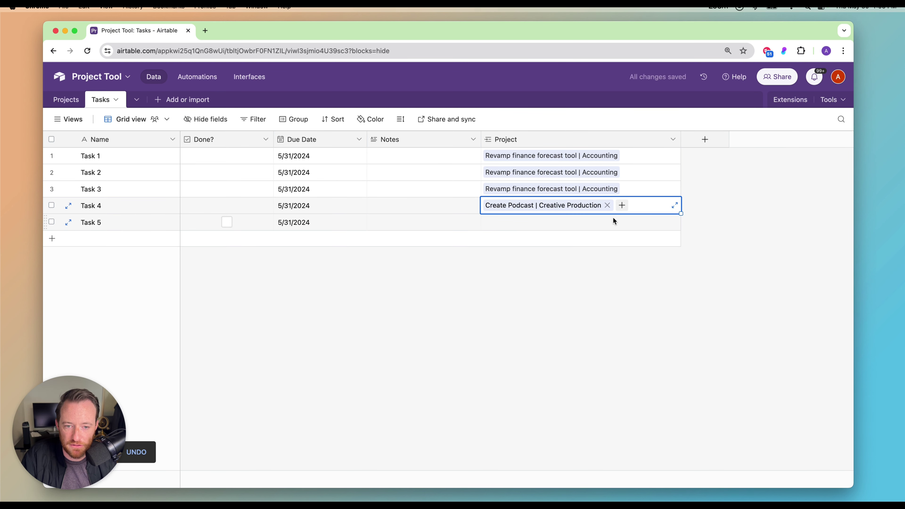
left_click_drag(680, 212, 651, 277)
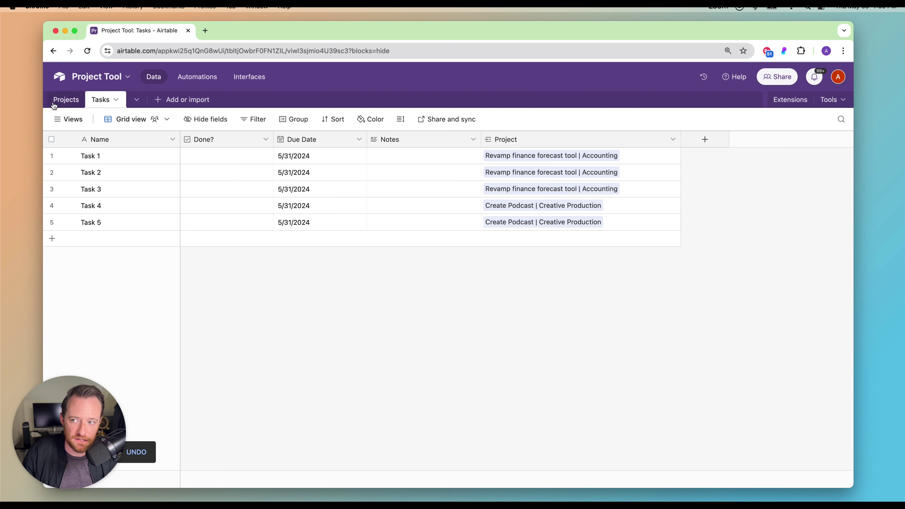
Examine the linked Tasks column in the Projects table and compare it with the Project links in the Tasks table.
left_click(64, 100)
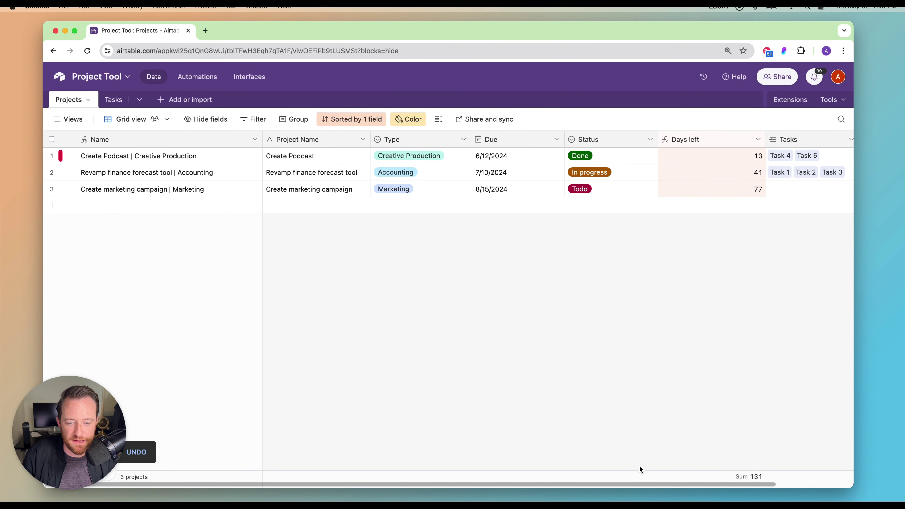
left_click_drag(641, 484, 714, 484)
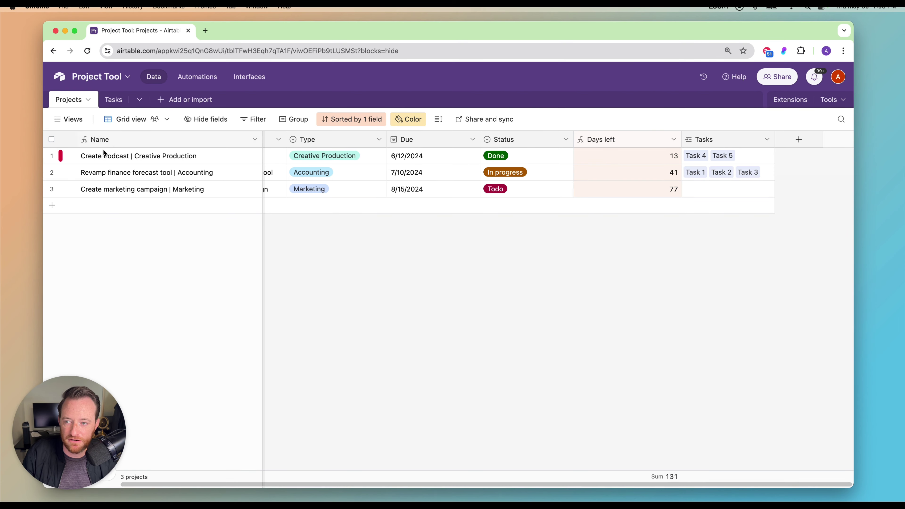
left_click(114, 99)
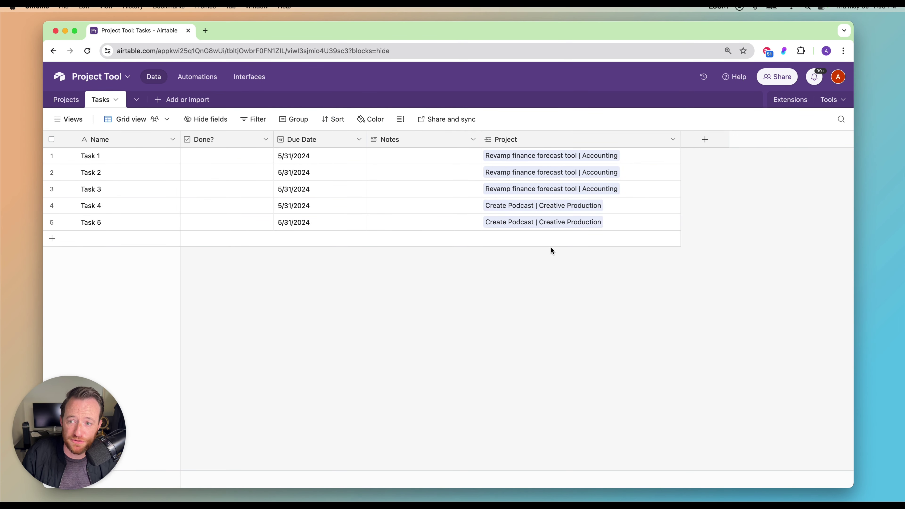
left_click(66, 100)
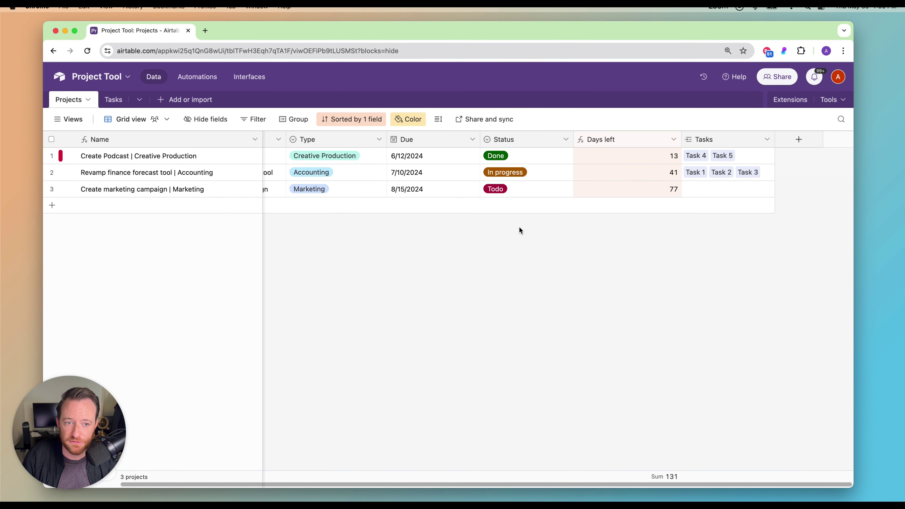
Add an unnamed Count field to the Projects table that counts the linked records from Tasks.
left_click(113, 100)
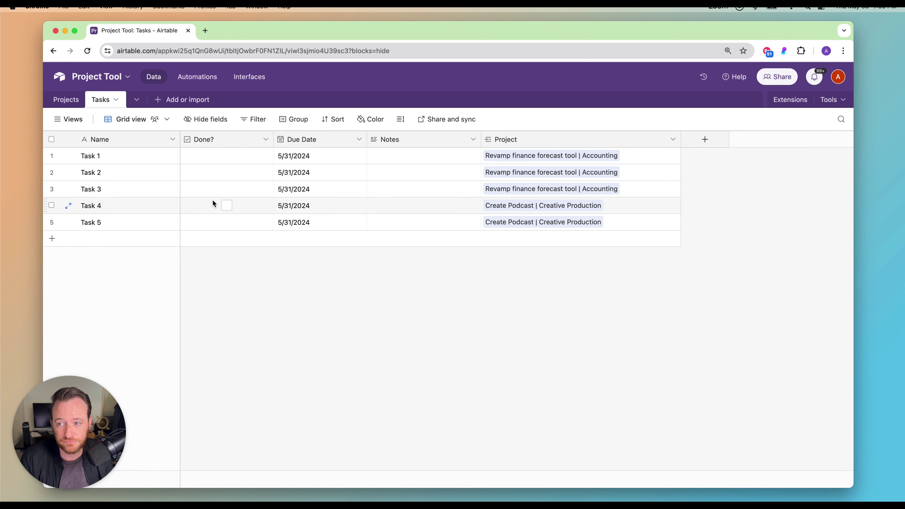
left_click(60, 101)
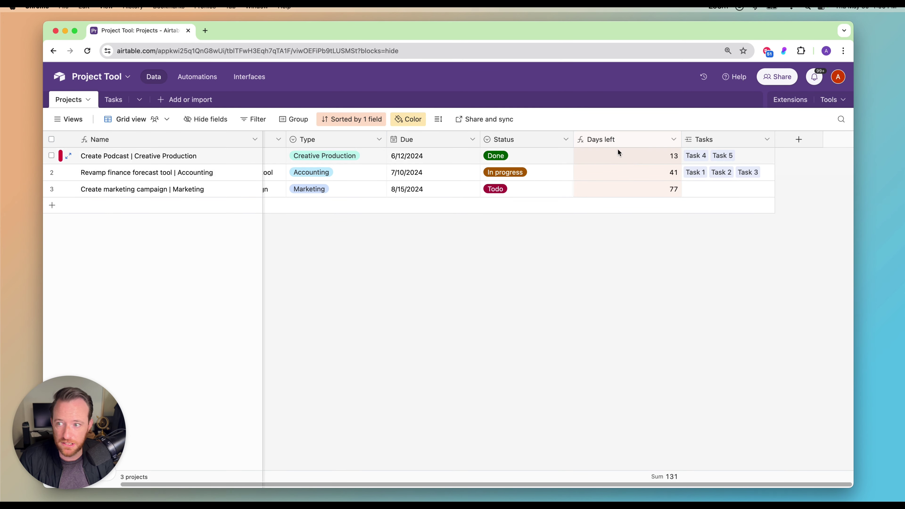
left_click(798, 139)
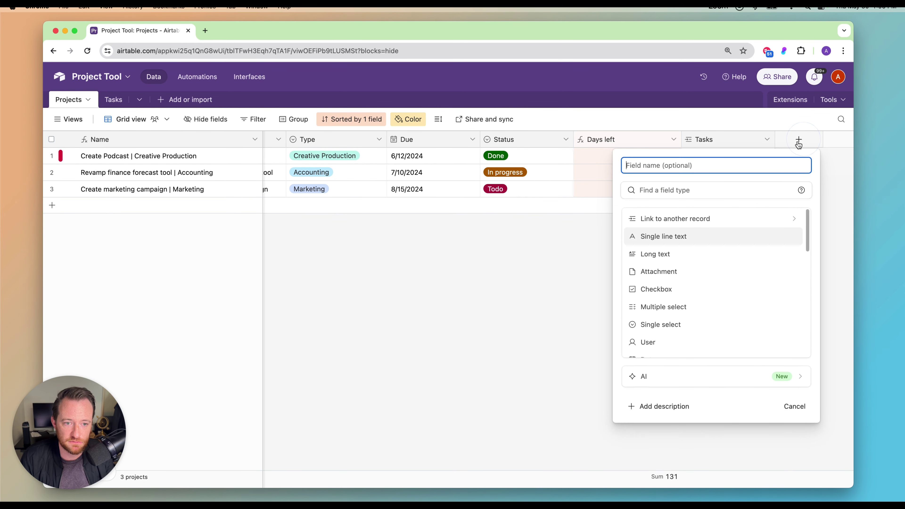
left_click(725, 187)
type("count")
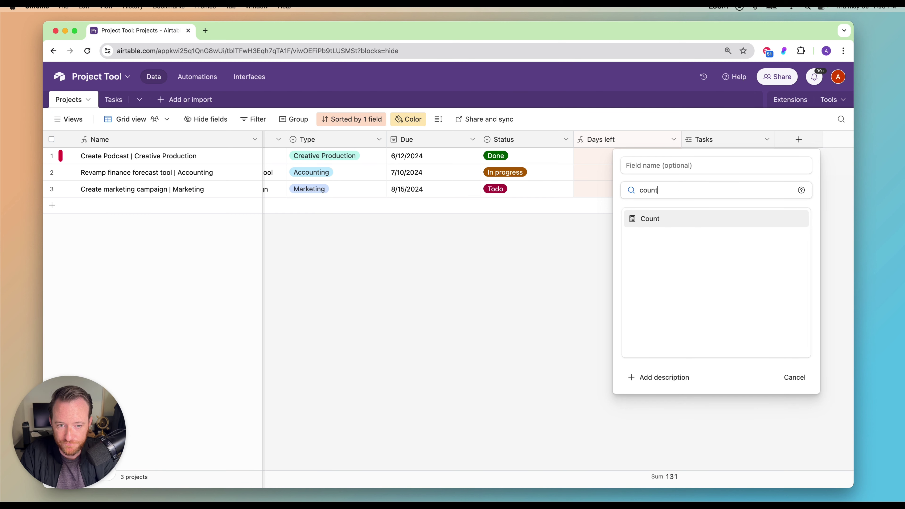
left_click(687, 222)
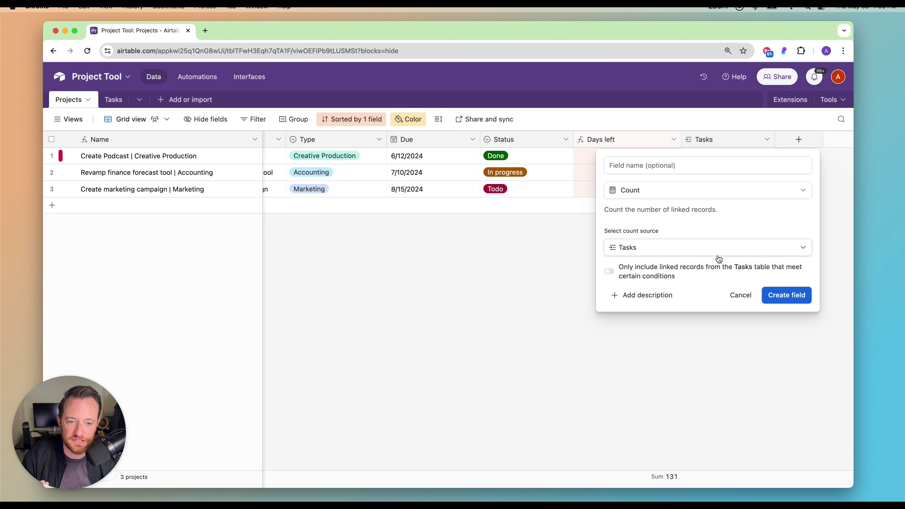
left_click(654, 252)
left_click(632, 291)
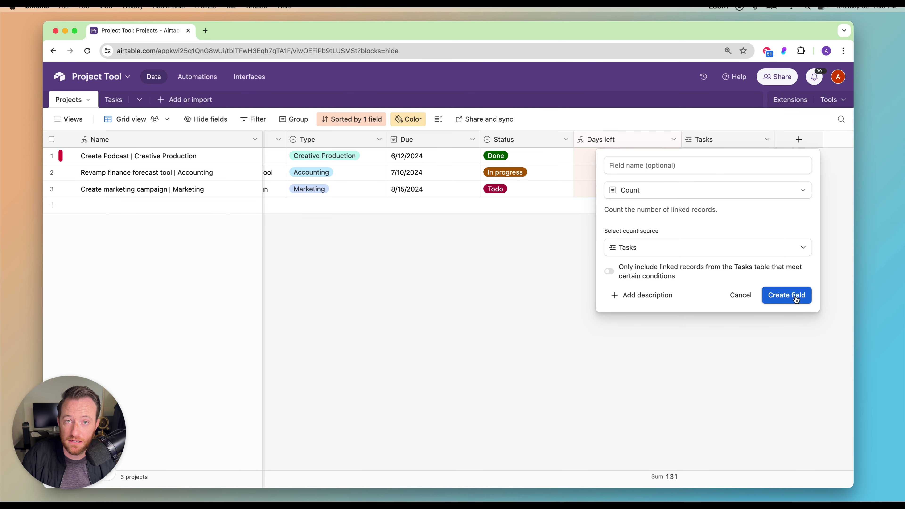
left_click(786, 295)
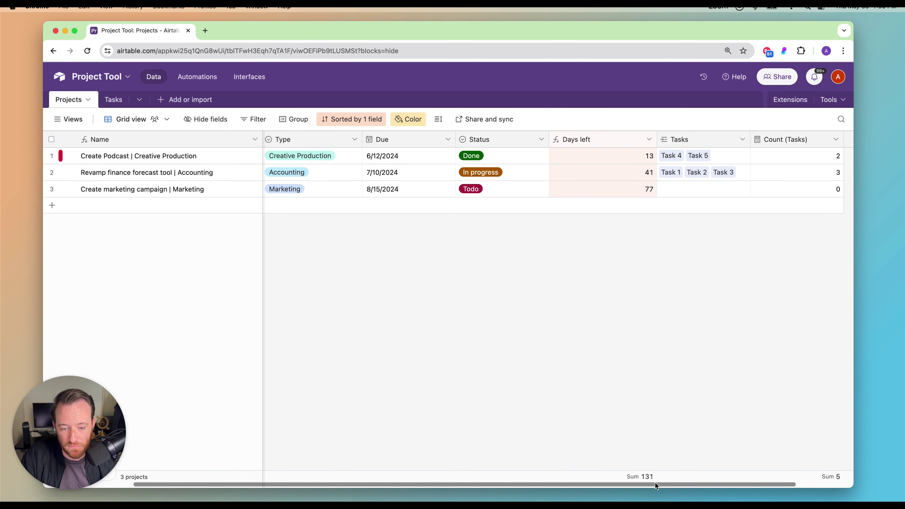
left_click_drag(655, 482, 805, 478)
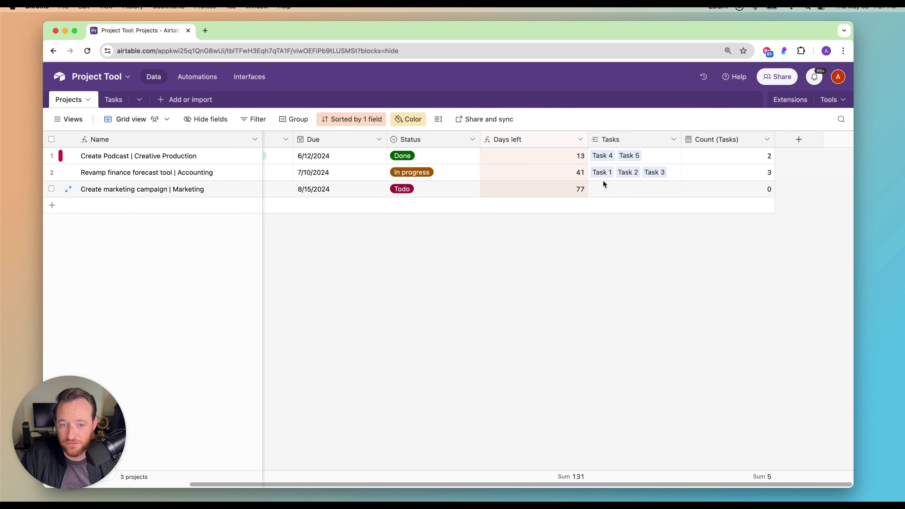
Mark Task 1 and Task 4 as done in the Tasks table.
left_click(114, 99)
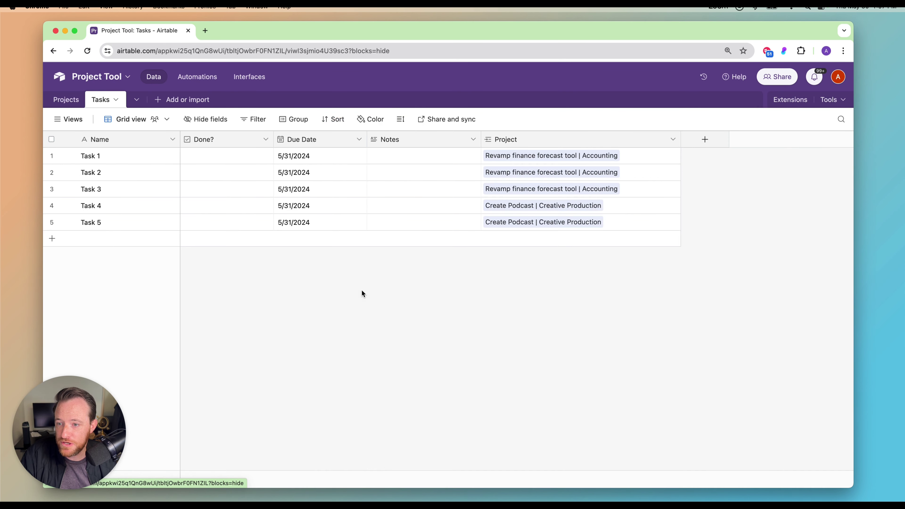
left_click(227, 157)
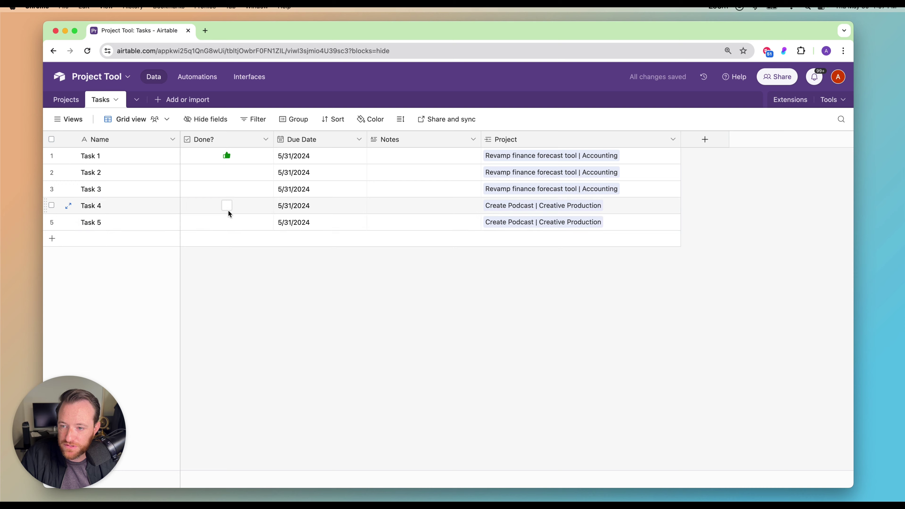
left_click(227, 206)
Duplicate the Count (Tasks) field in the Projects table and name the copy "Count Tasks Complete".
left_click(66, 100)
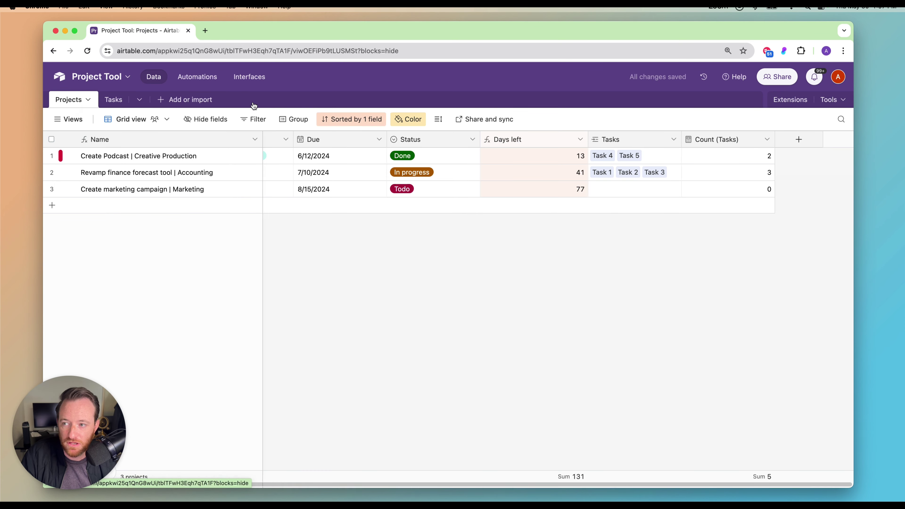
left_click(767, 139)
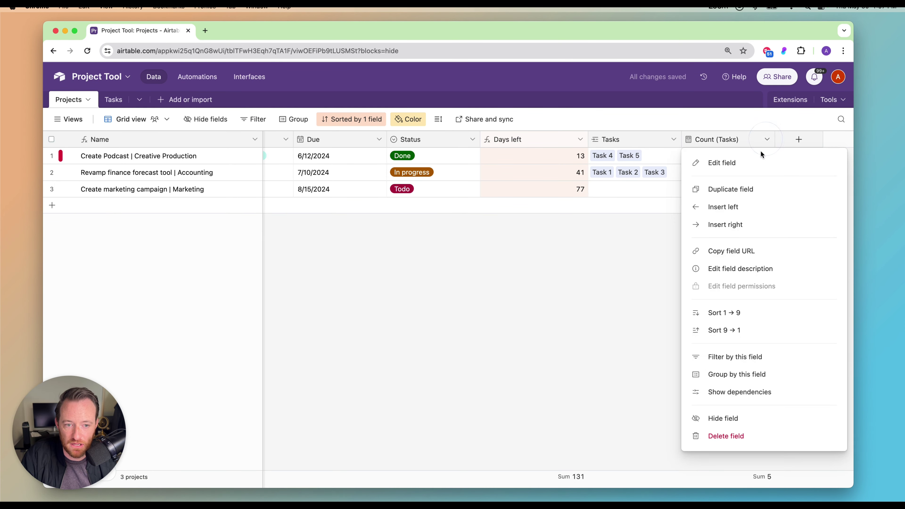
left_click(750, 188)
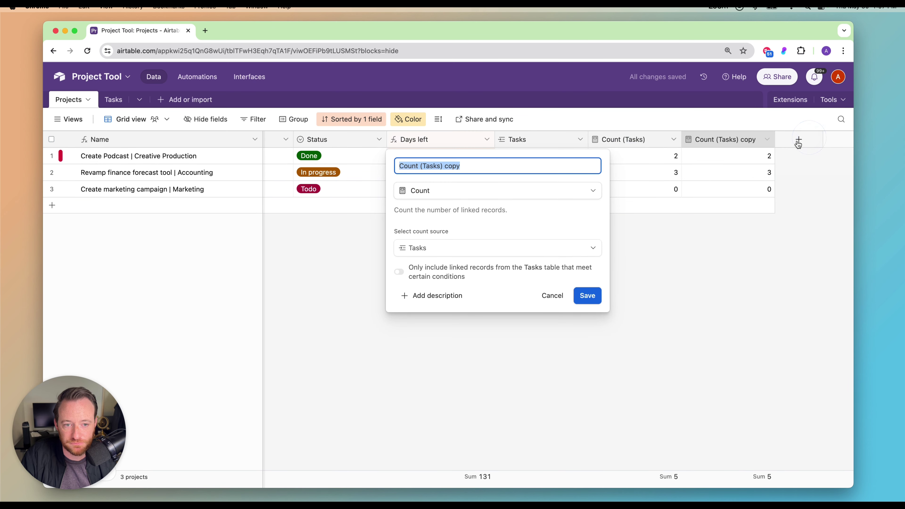
left_click(449, 171)
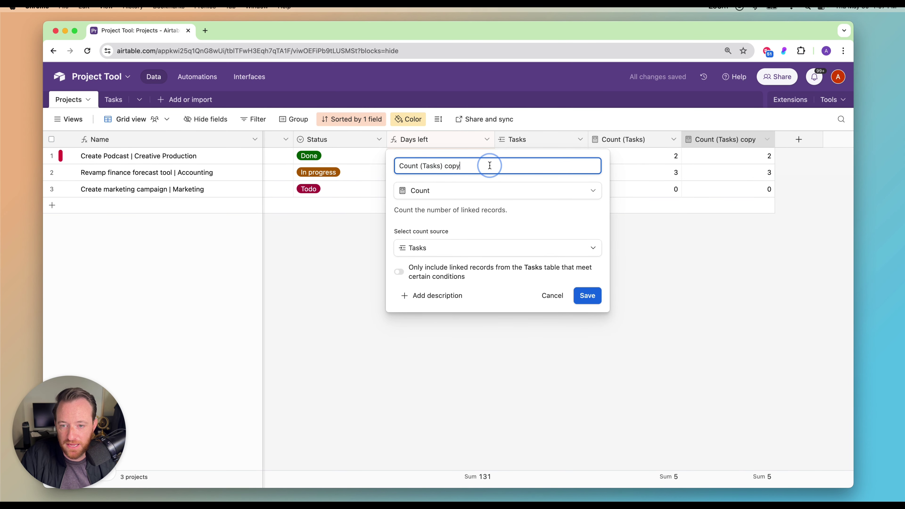
left_click_drag(471, 168, 442, 164)
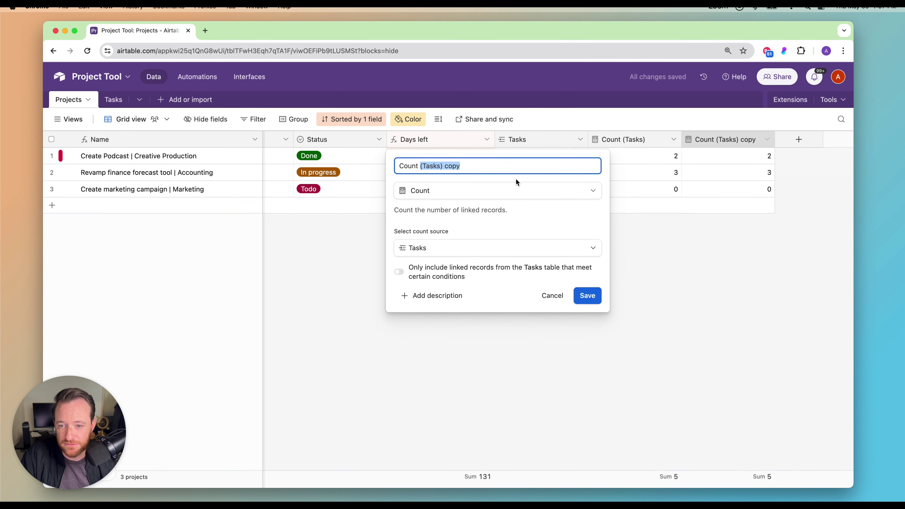
type("Tasks Complete")
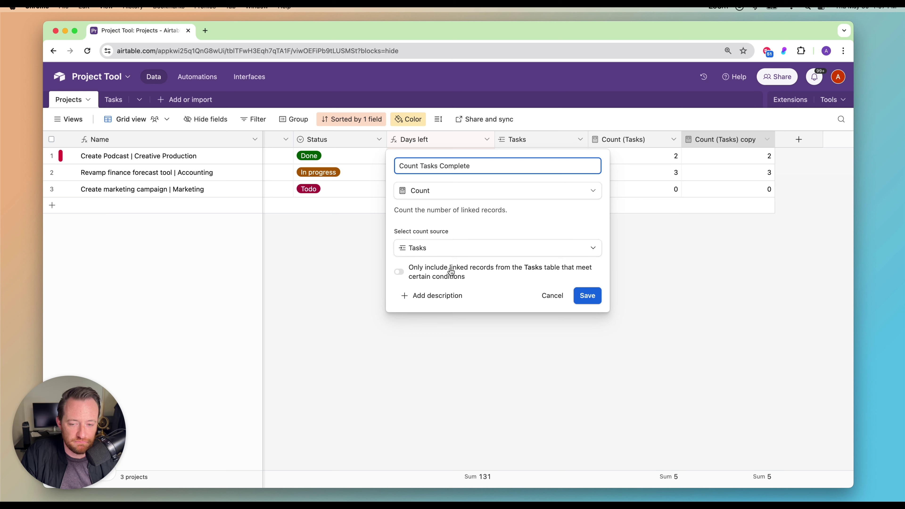
Limit the Count Tasks Complete field to linked tasks whose Done? checkbox is checked, save it, and review its values.
left_click(399, 272)
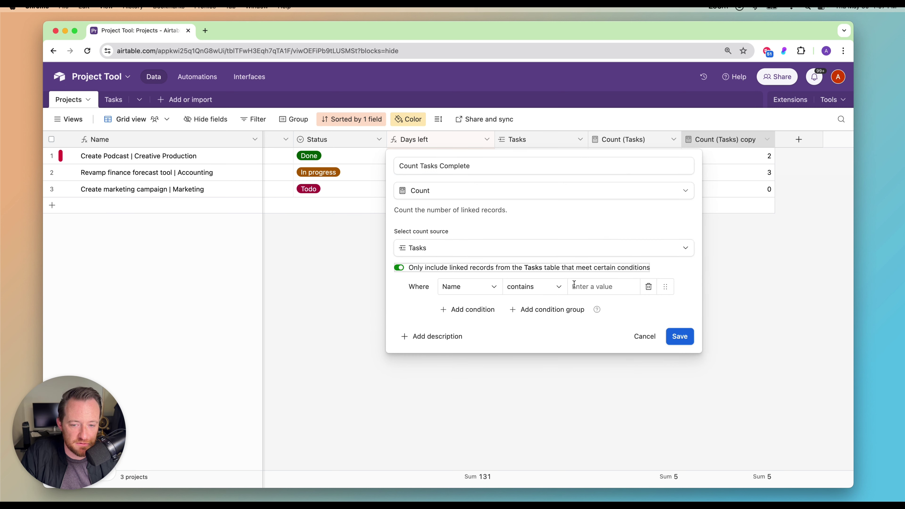
left_click(486, 288)
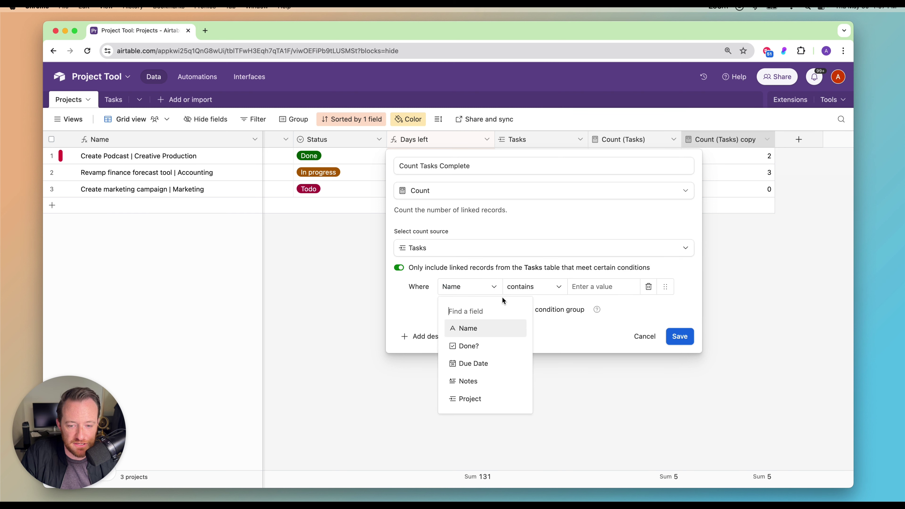
left_click(470, 346)
left_click(604, 287)
left_click(683, 337)
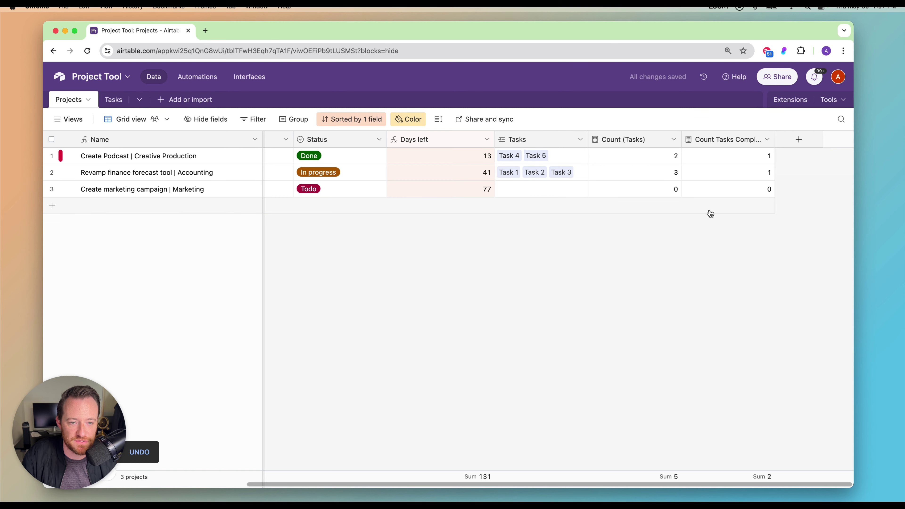
left_click(744, 156)
left_click(733, 167)
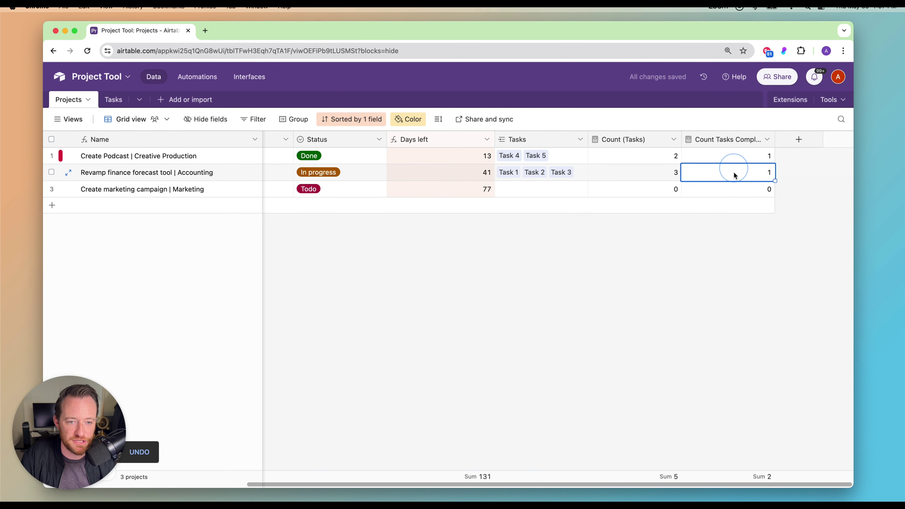
left_click(736, 156)
left_click(739, 172)
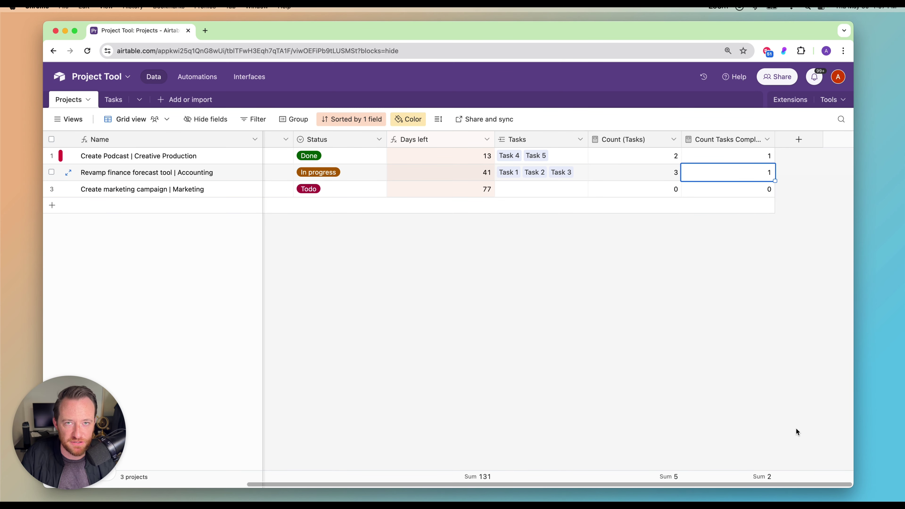
Set up a new formula field named "% complete" with the formula {Count Tasks Complete}/{Count (Tasks)}.
left_click(798, 140)
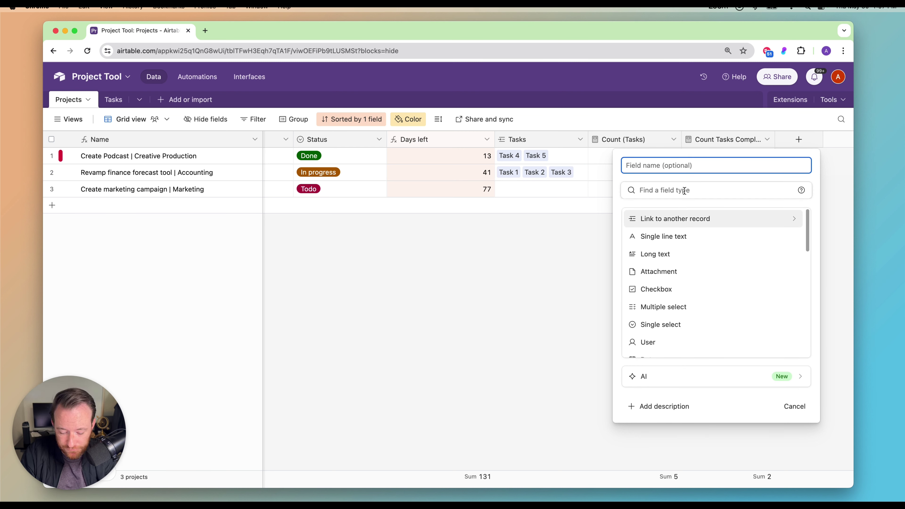
type("% complete")
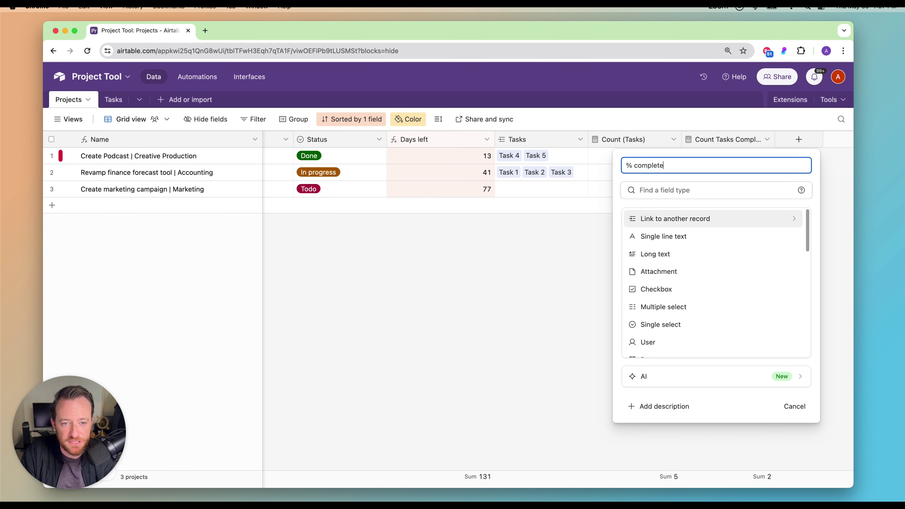
left_click(712, 190)
type("for")
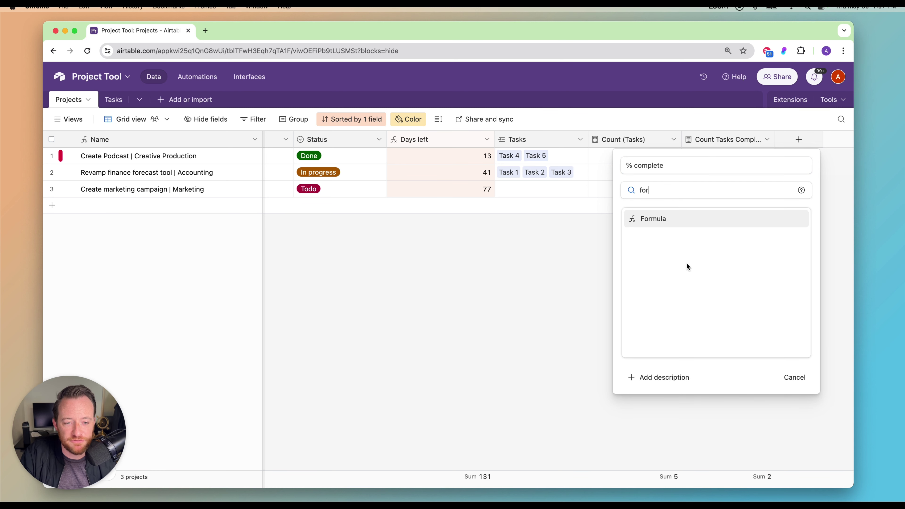
left_click(677, 222)
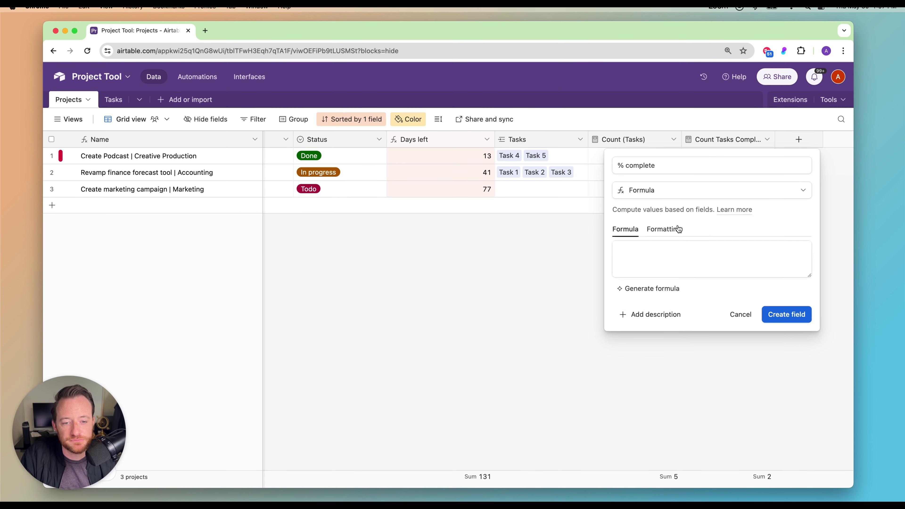
left_click(648, 249)
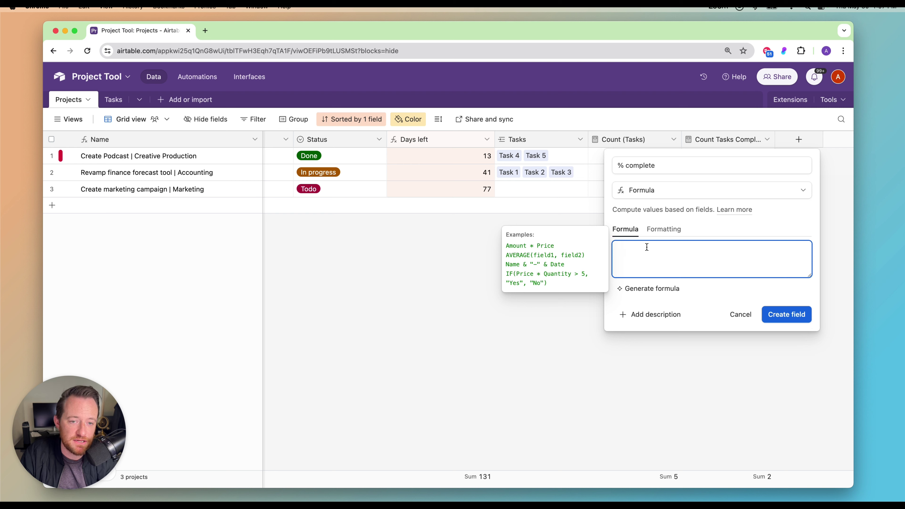
type("count")
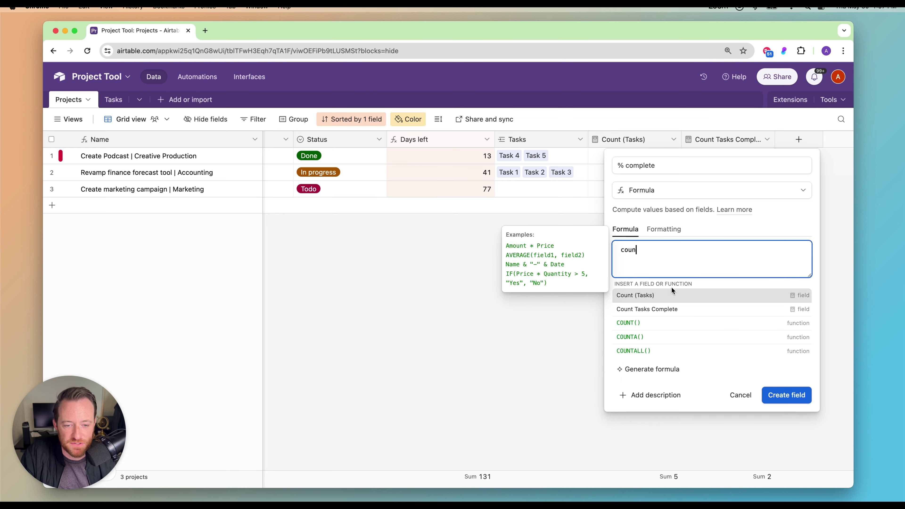
left_click(671, 308)
type("/cou")
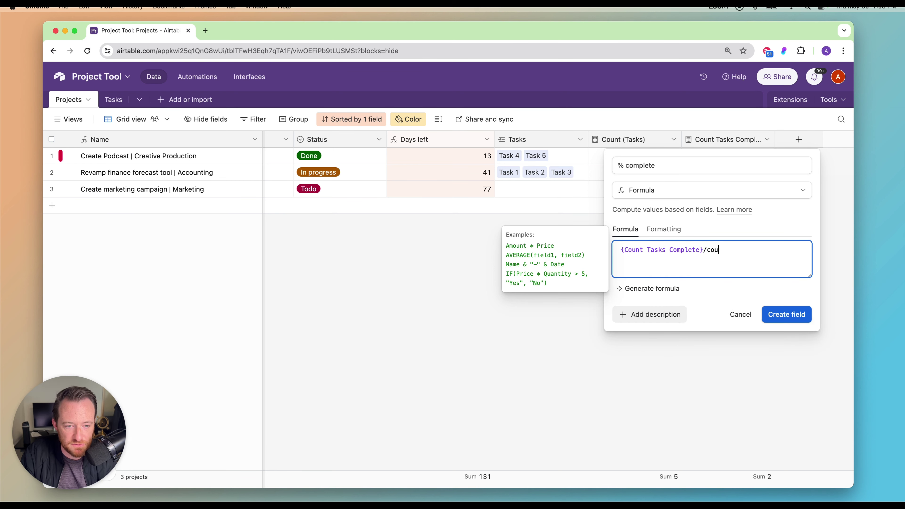
left_click(727, 299)
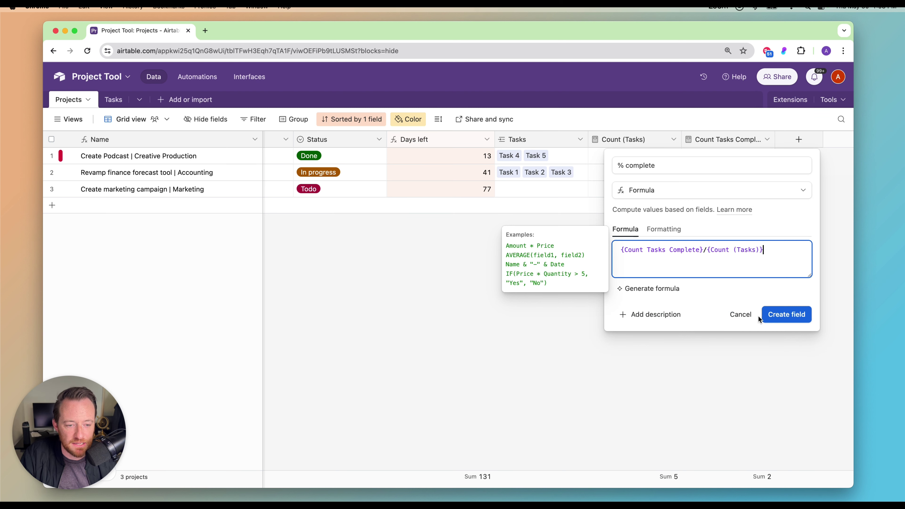
Format the % complete field as Percent, displayed as a Circle progress bar with percent values, and create the field.
left_click(664, 229)
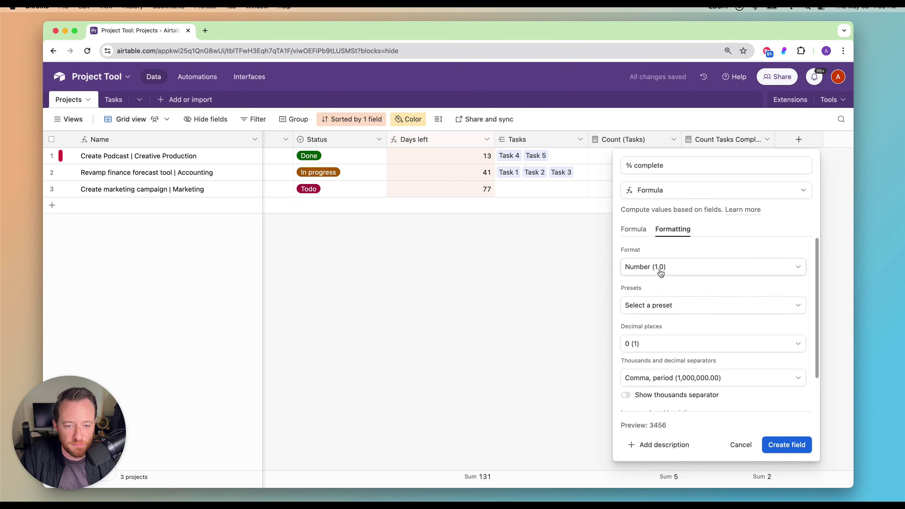
left_click(687, 266)
left_click(667, 342)
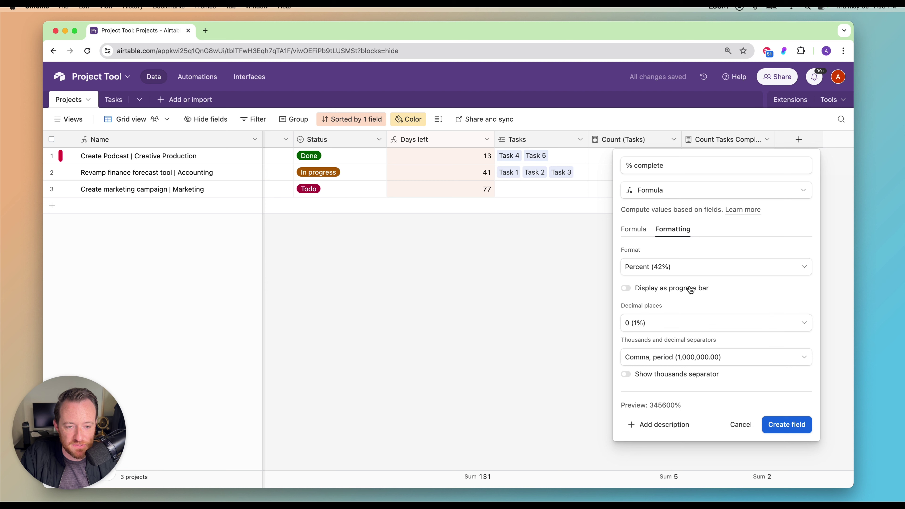
left_click(627, 288)
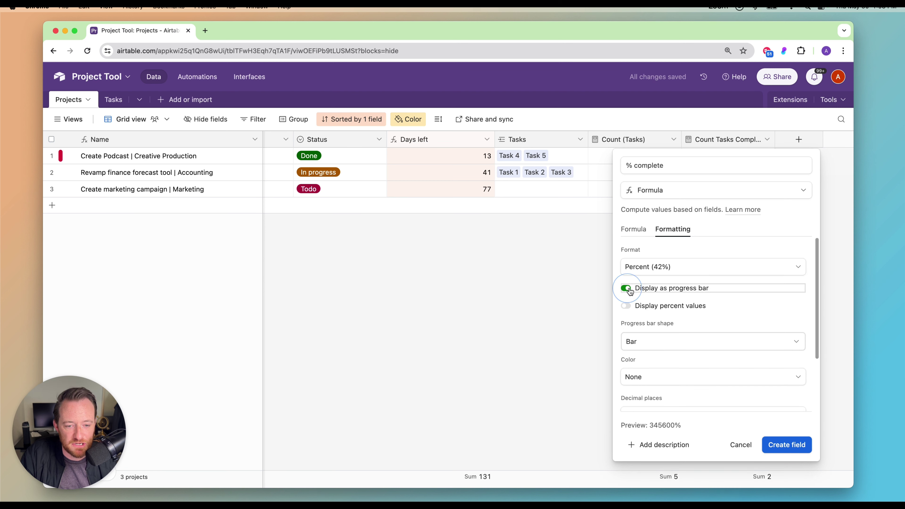
left_click(626, 306)
left_click(656, 343)
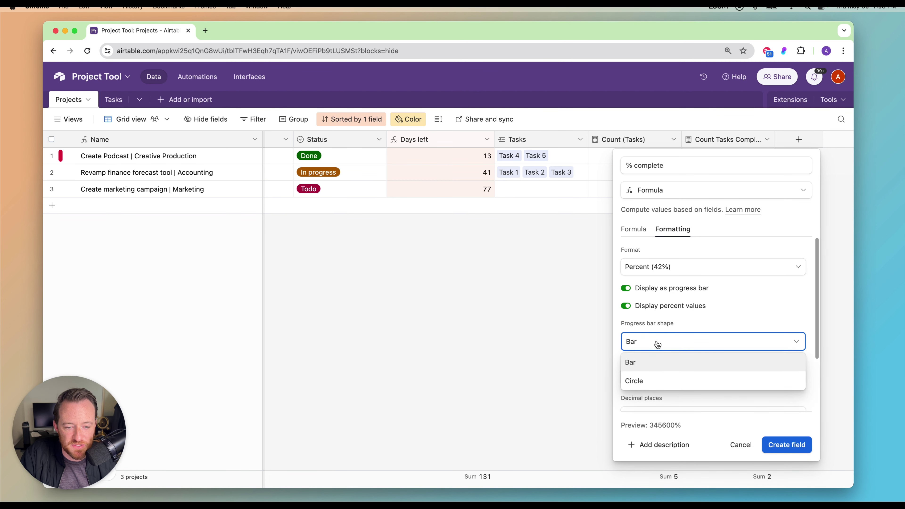
left_click(666, 381)
left_click(788, 455)
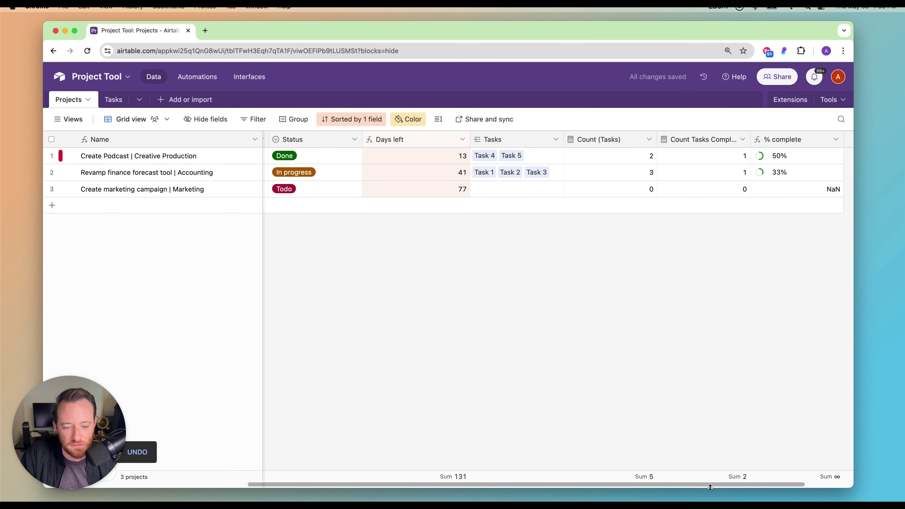
left_click_drag(707, 484, 784, 483)
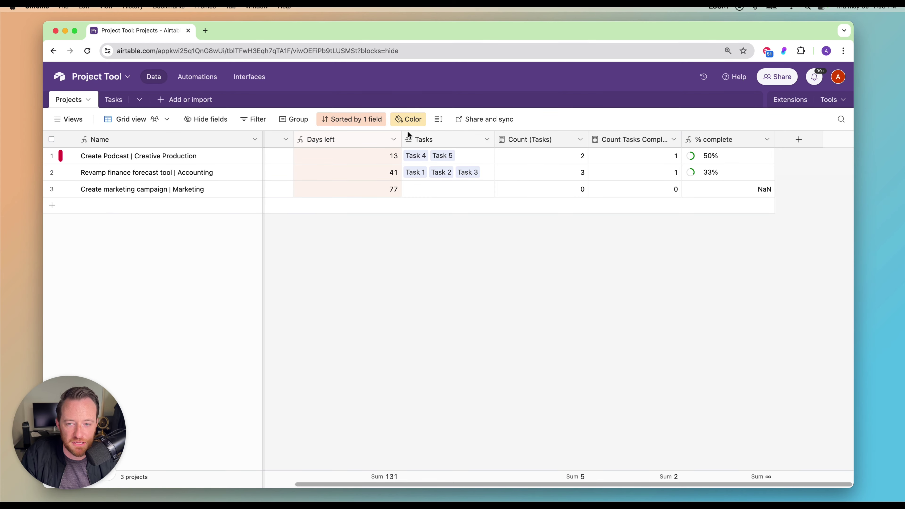
Mark Task 5 of the Create Podcast project as done in its linked task record, and return to the Projects grid.
left_click(441, 158)
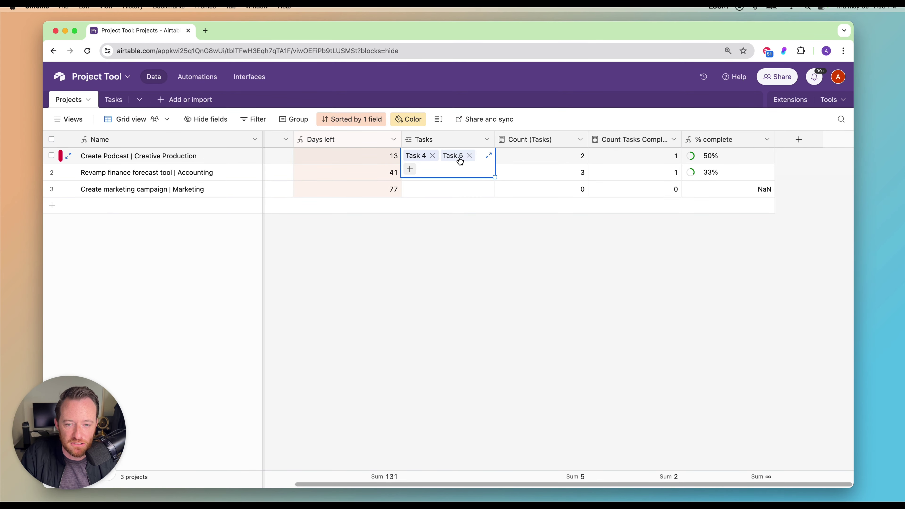
left_click(460, 158)
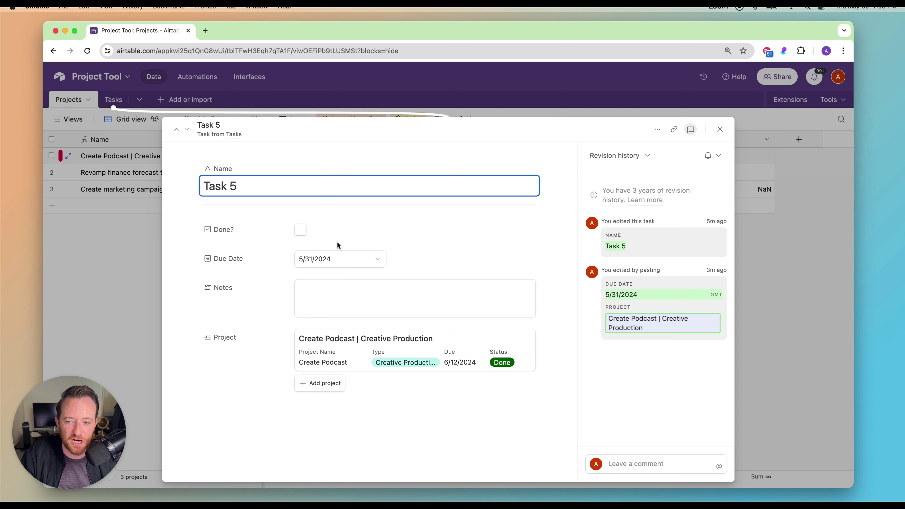
left_click(302, 234)
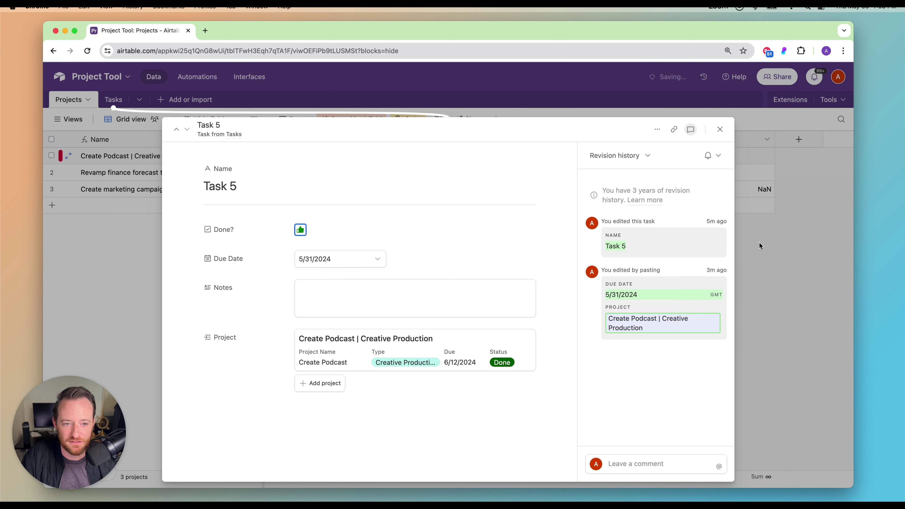
left_click(765, 242)
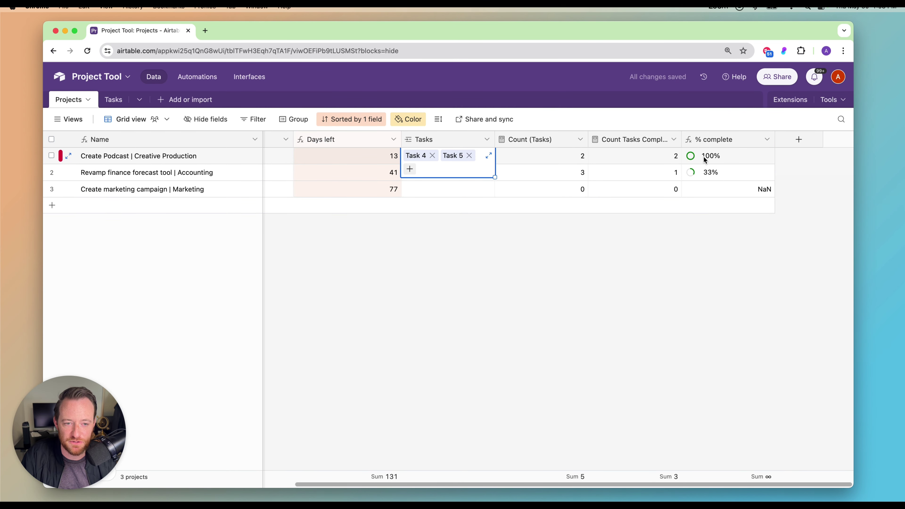
left_click(715, 273)
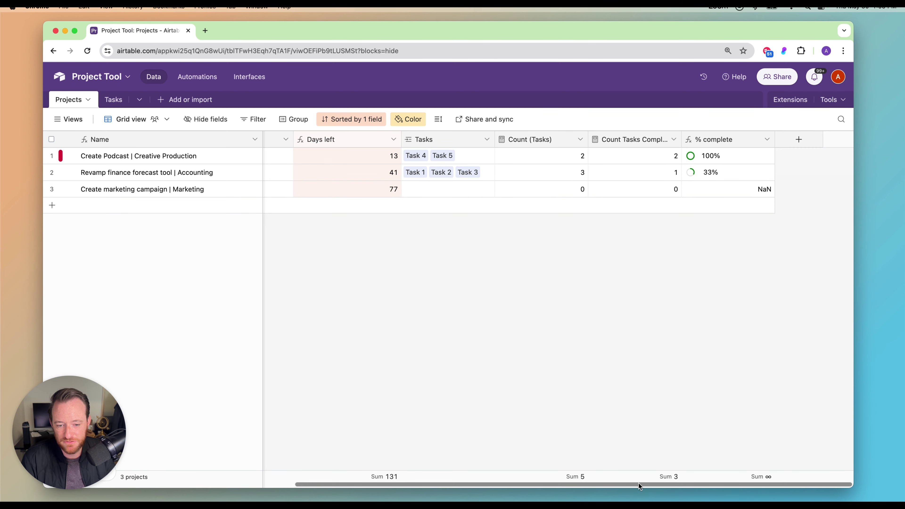
Go to the base's automations and bring up the available trigger types for the first automation.
scroll(639, 486, "left", 10)
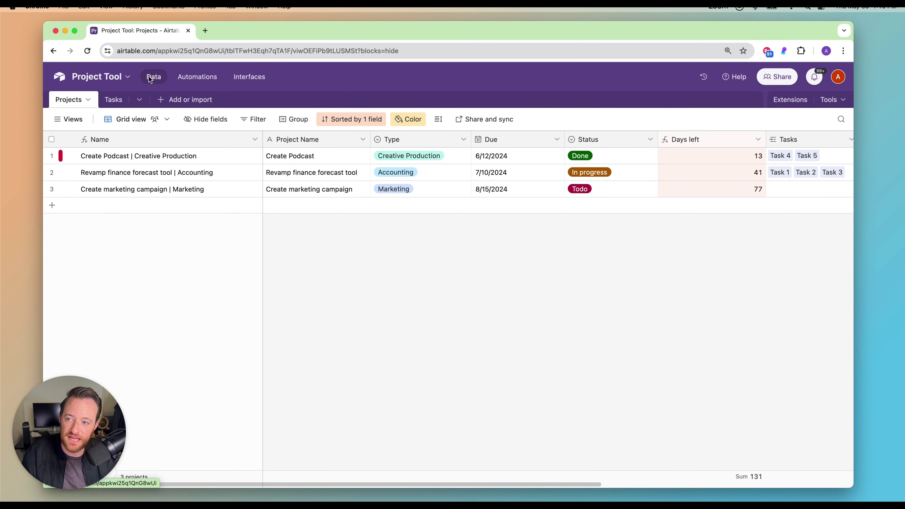
left_click(192, 79)
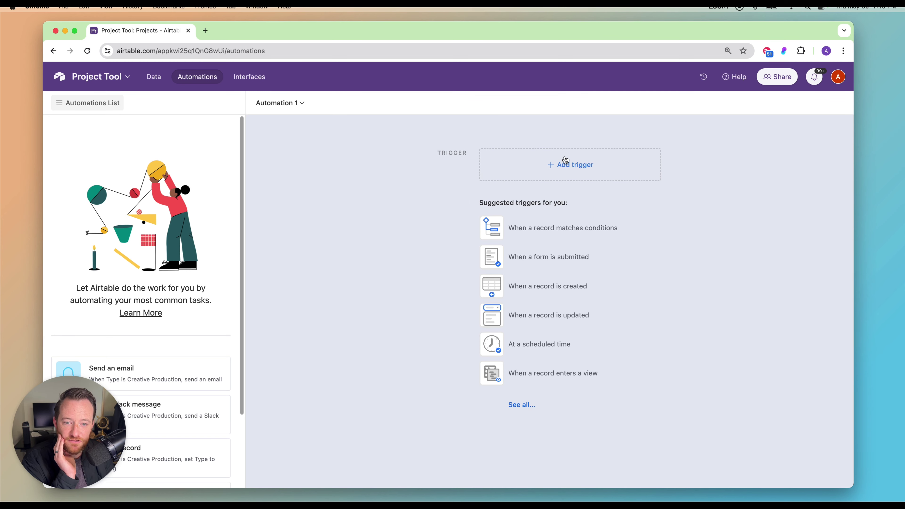
left_click(559, 164)
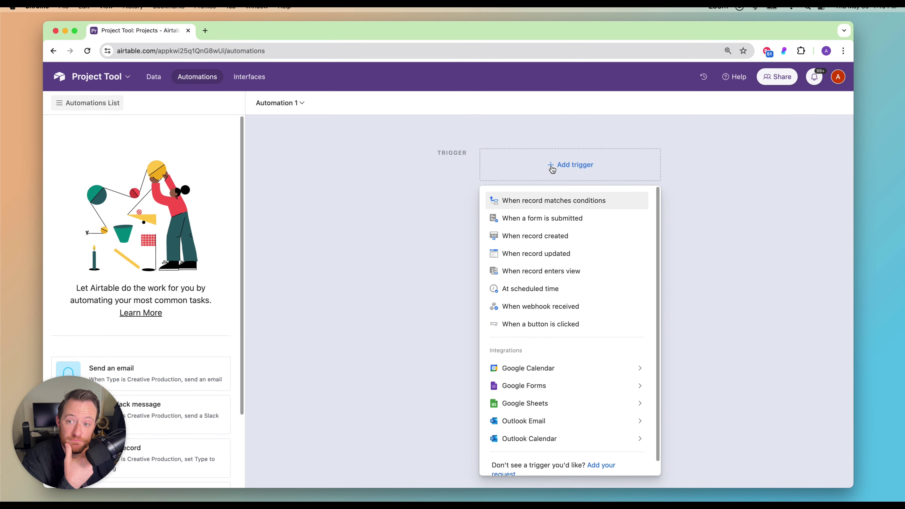
Start a new automation that uses the trigger When a record matches conditions.
left_click(152, 76)
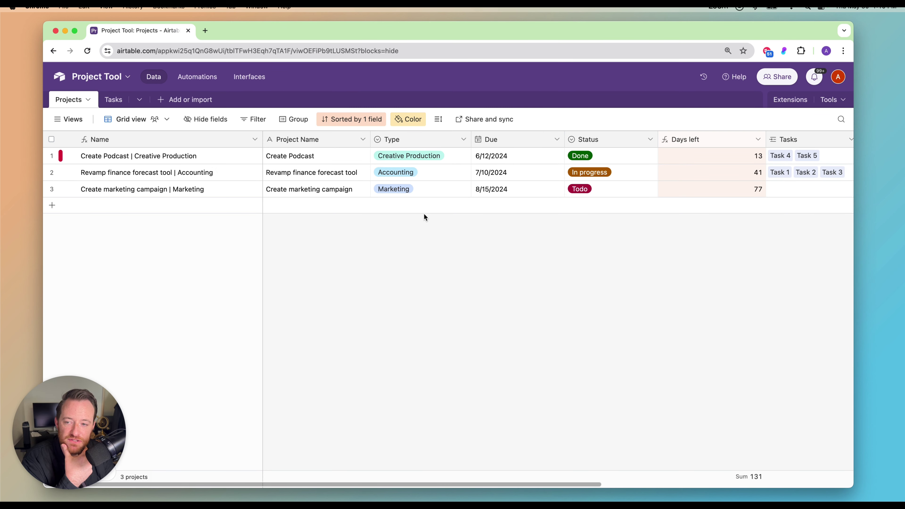
left_click(211, 78)
left_click(500, 365)
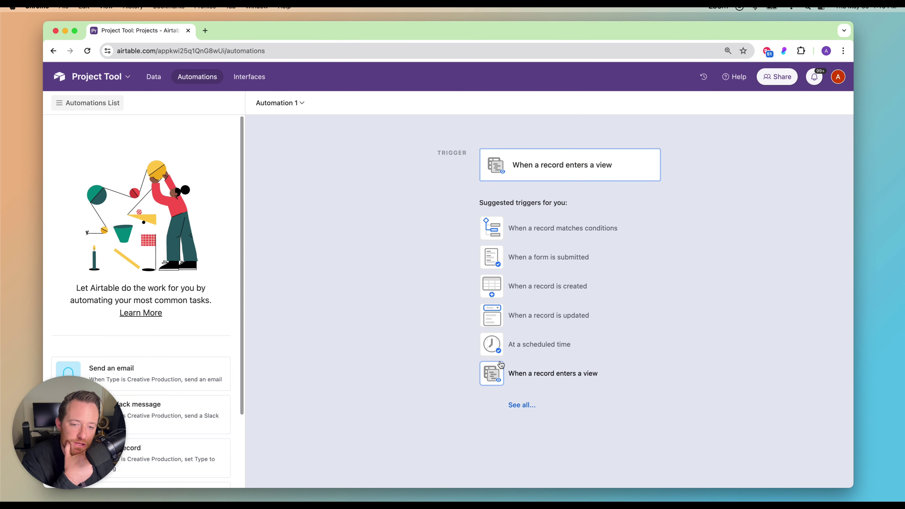
left_click(570, 228)
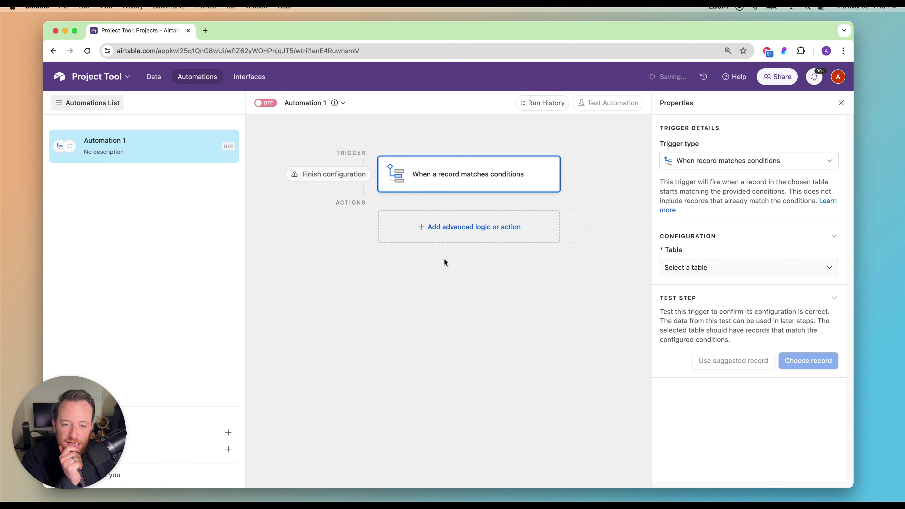
Keep the automation's record-matching trigger type and set its table to Projects.
left_click(724, 161)
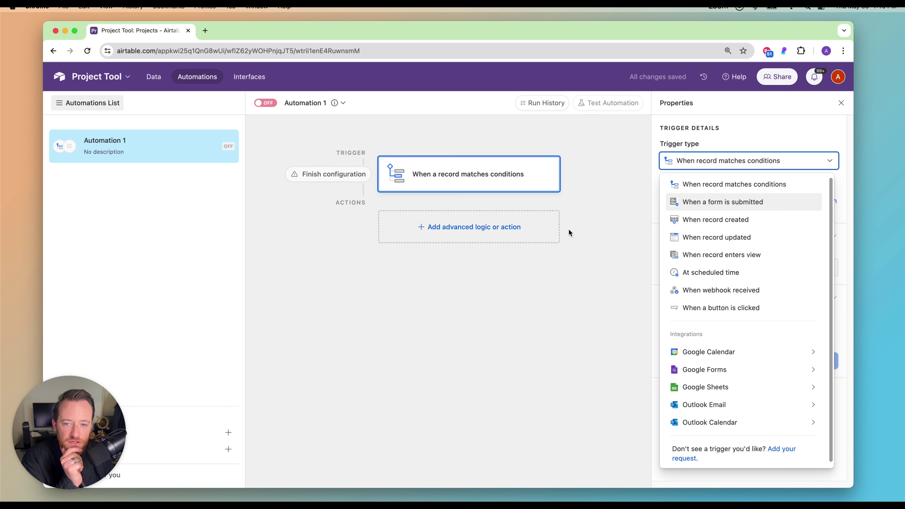
left_click(480, 181)
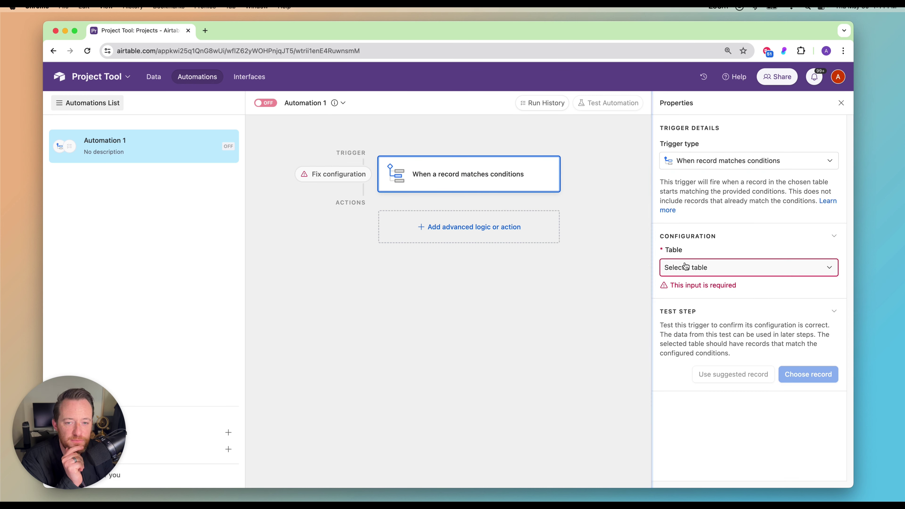
left_click(697, 268)
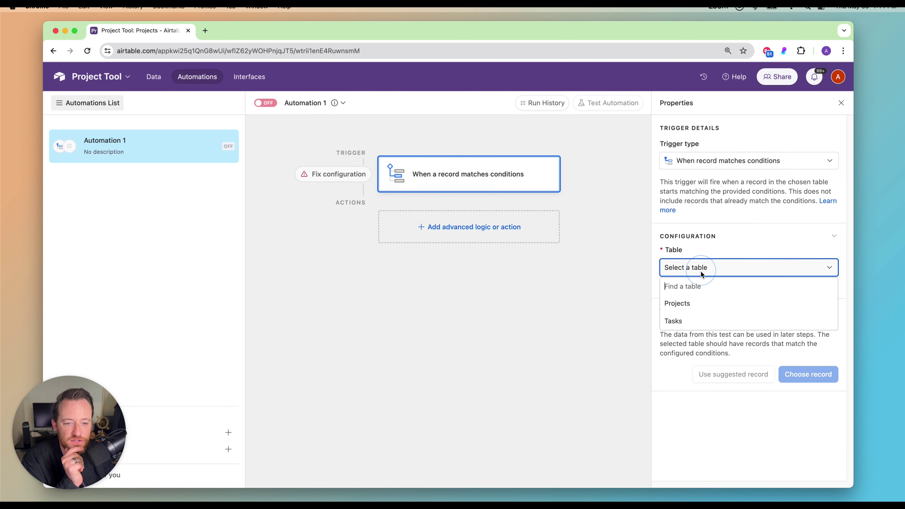
left_click(703, 303)
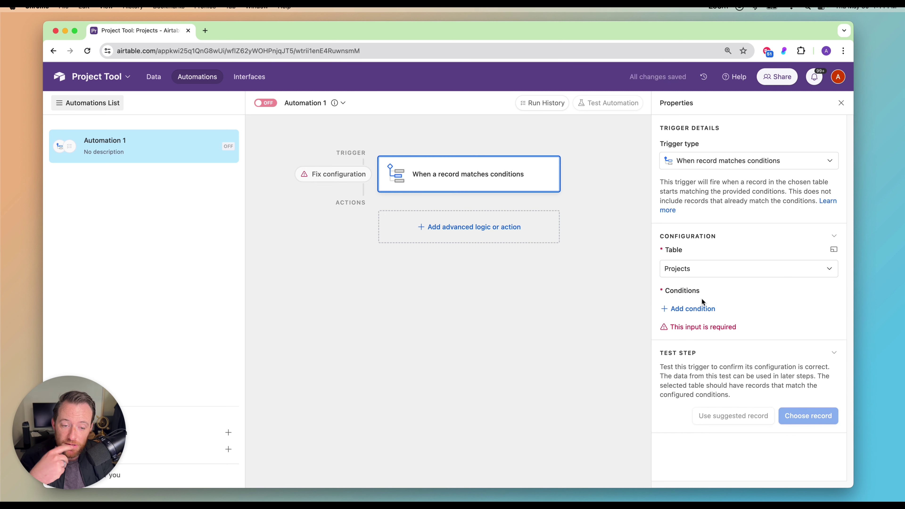
Add the trigger condition Type is Creative Production and test the trigger with the Create Podcast record.
left_click(700, 308)
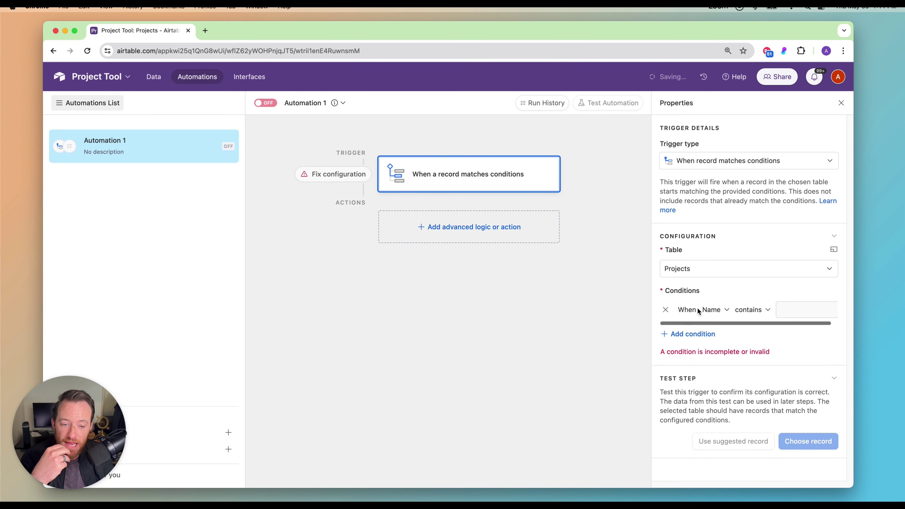
left_click(713, 310)
scroll(737, 382, "down", 3)
scroll(738, 378, "up", 3)
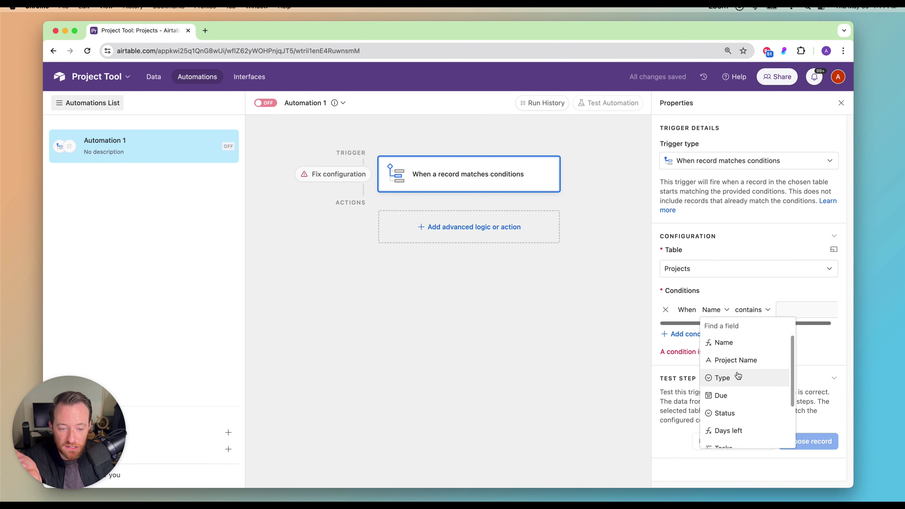
left_click(746, 382)
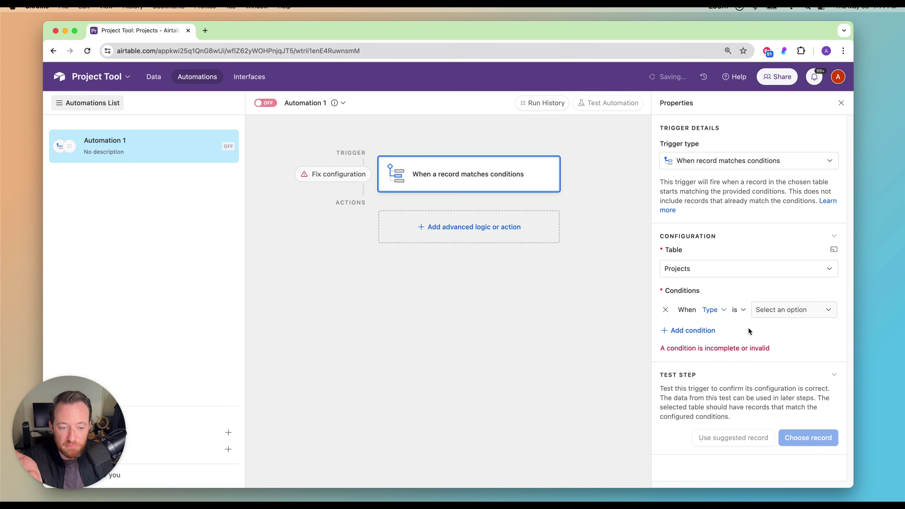
left_click(778, 309)
left_click(806, 390)
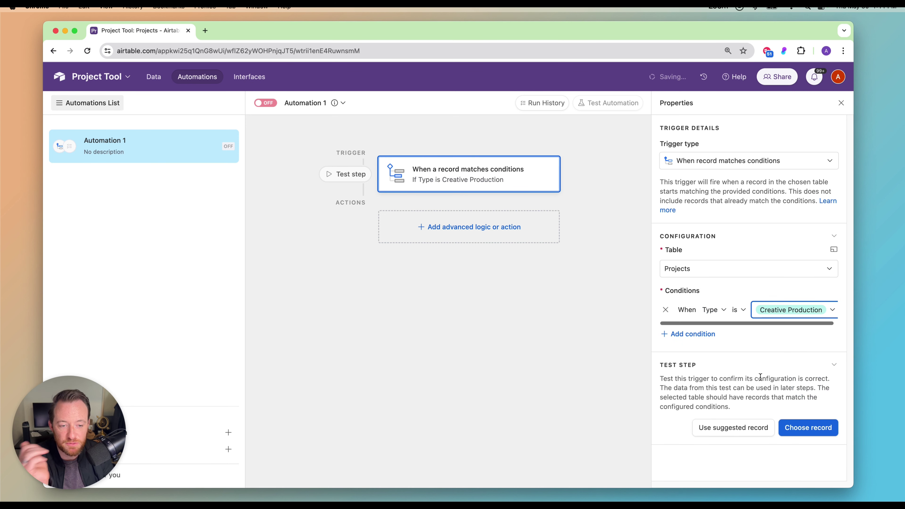
left_click(807, 429)
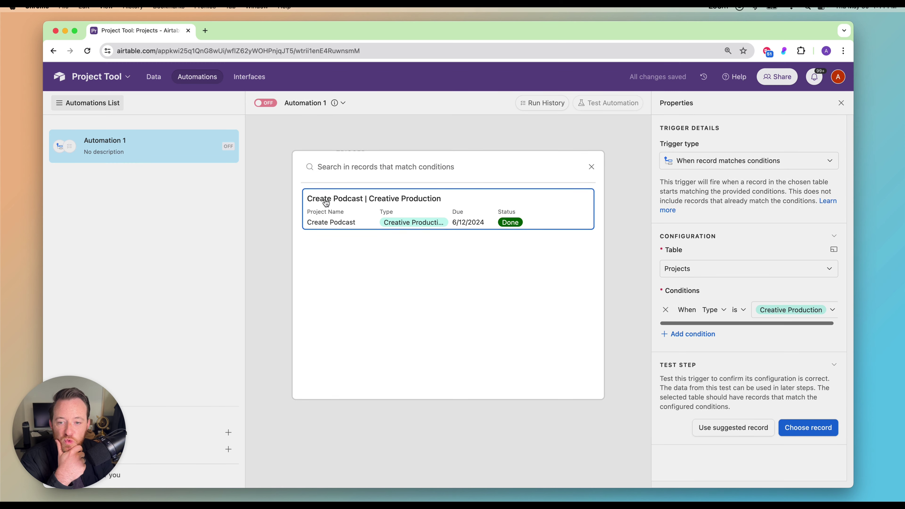
left_click(413, 219)
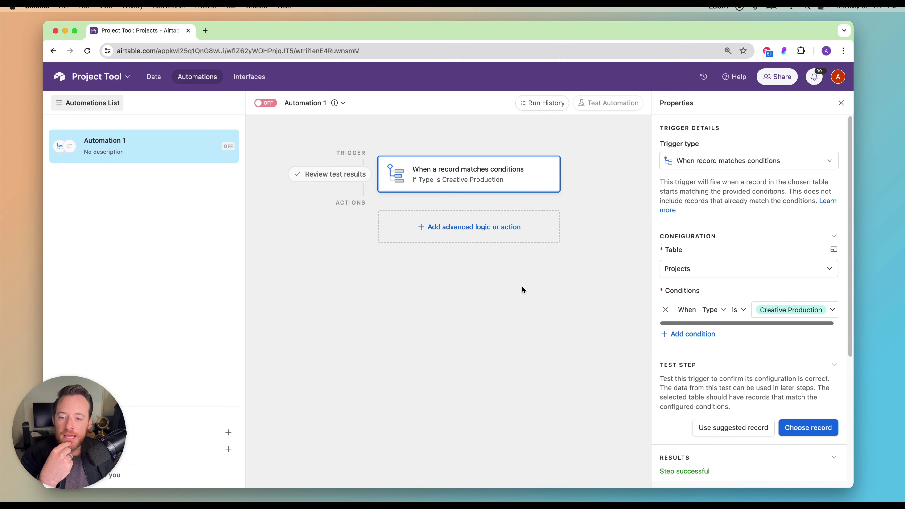
Review the existing records in the Projects and Tasks tables.
left_click(153, 77)
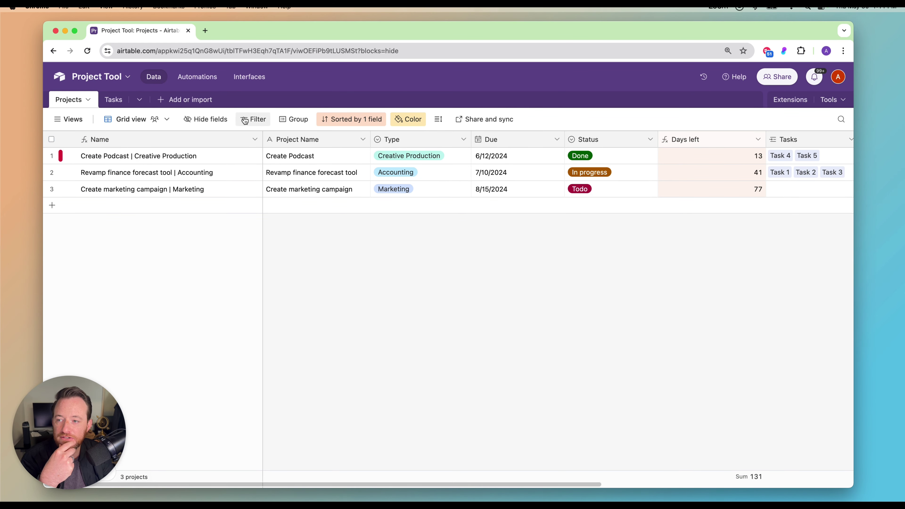
left_click(114, 99)
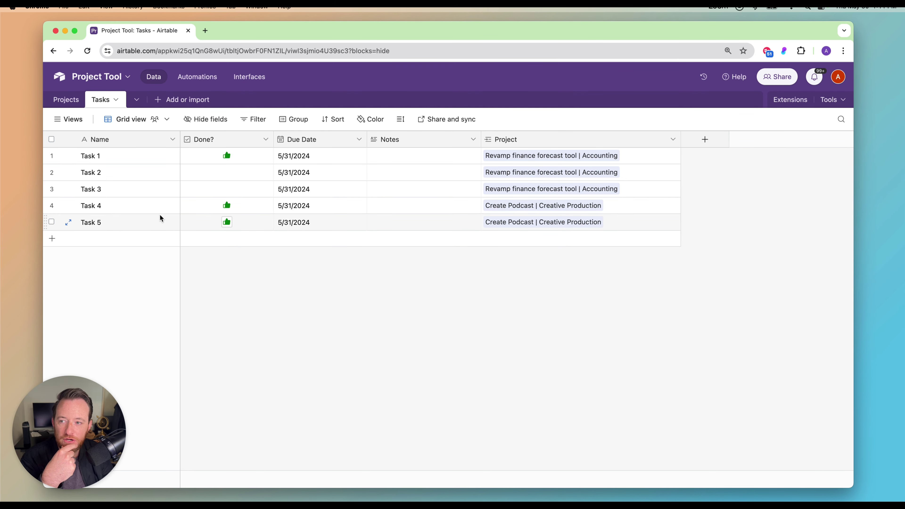
left_click(68, 99)
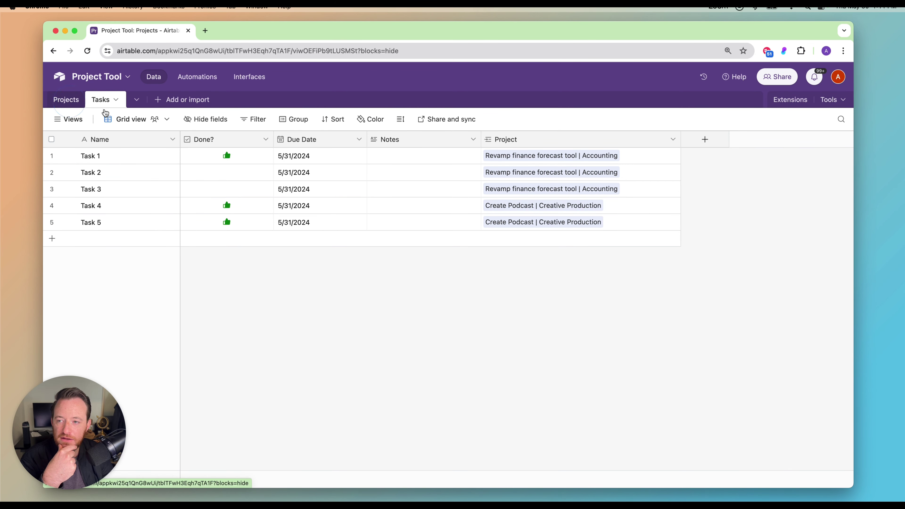
left_click(123, 100)
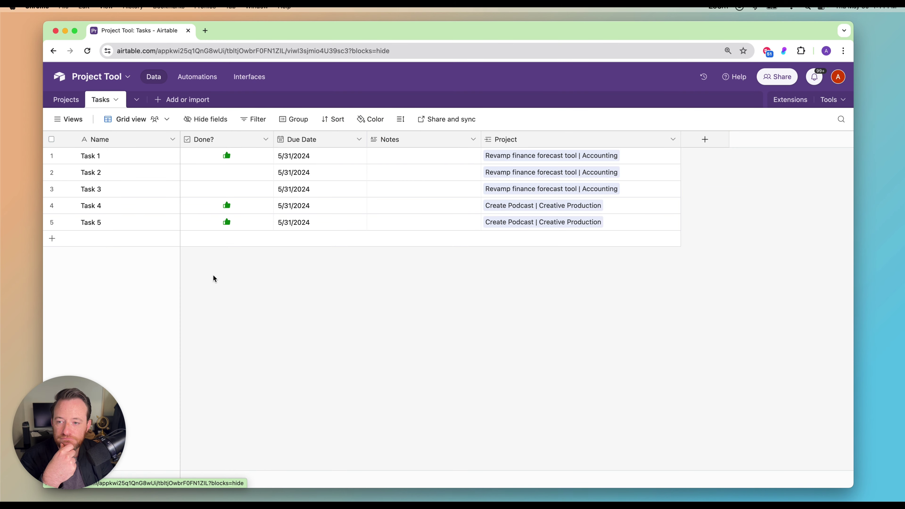
Add a Create record action to the automation and set its table to Tasks.
left_click(211, 76)
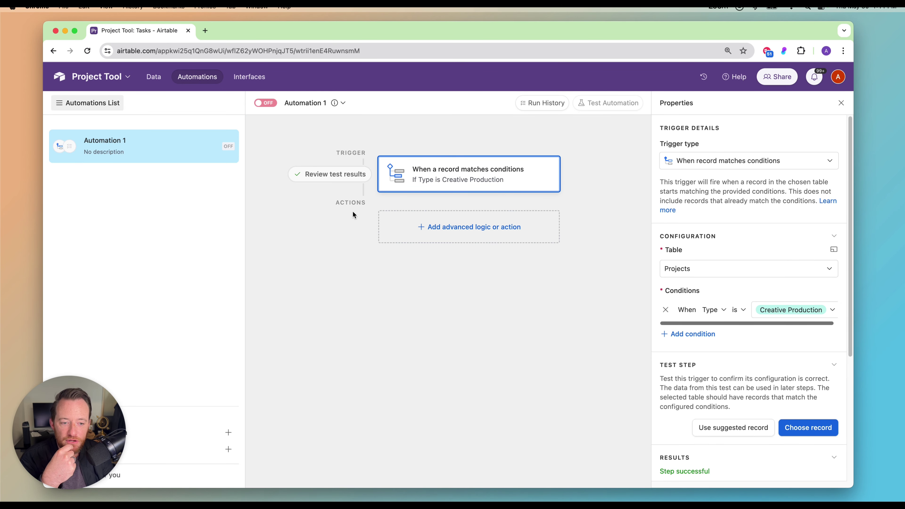
left_click(451, 224)
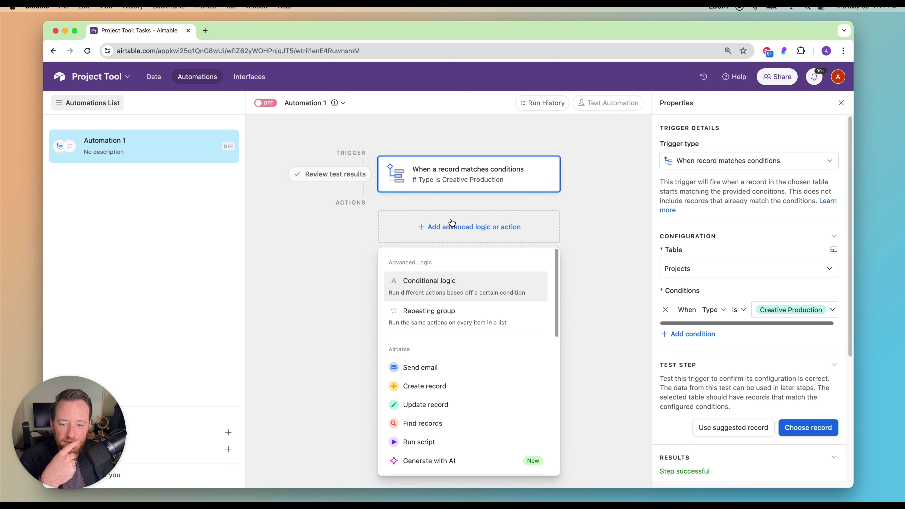
scroll(460, 354, "down", 6)
scroll(460, 359, "up", 4)
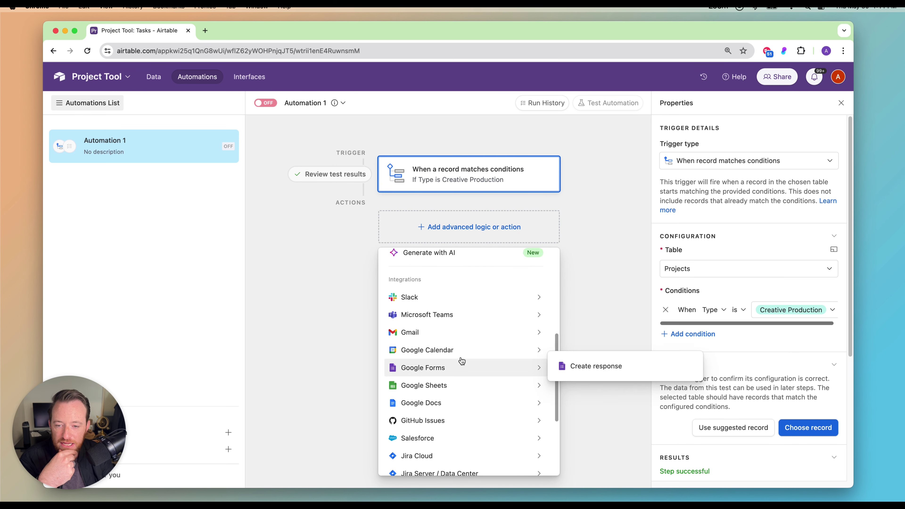
scroll(460, 360, "down", 6)
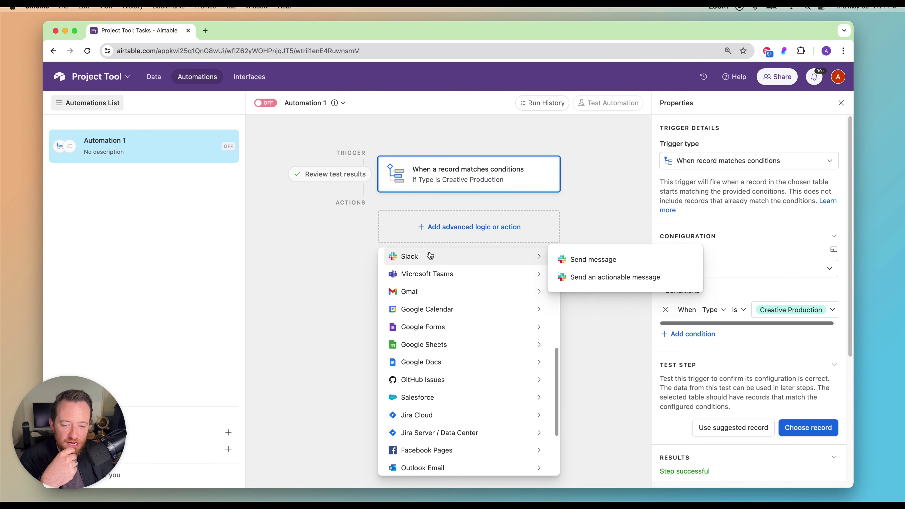
mouse_move(443, 363)
scroll(442, 360, "up", 6)
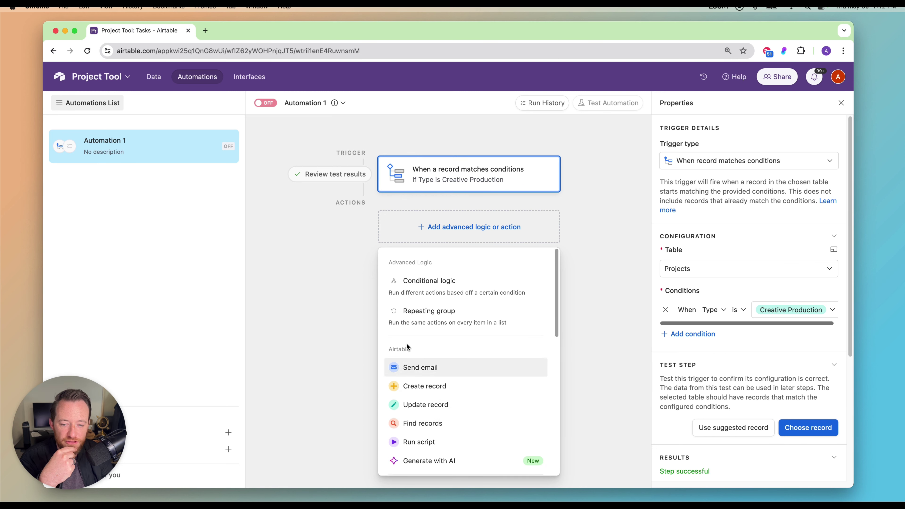
left_click(452, 387)
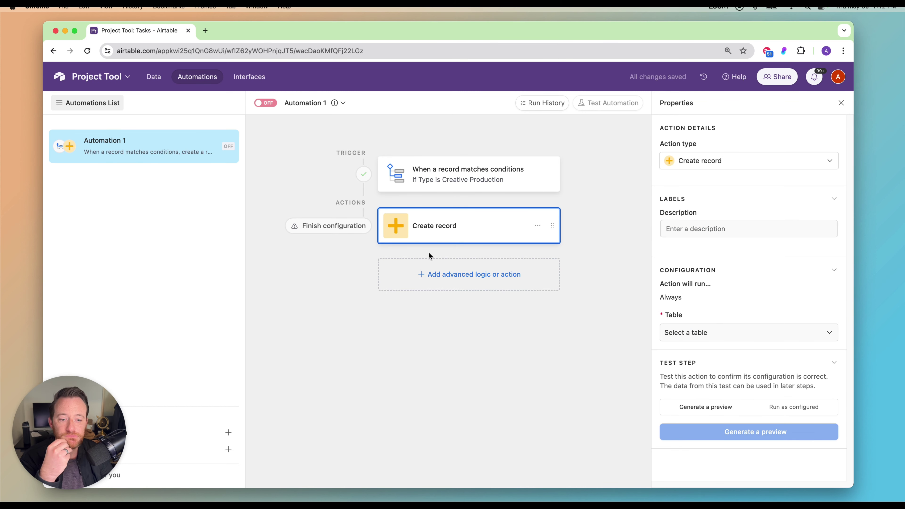
left_click(697, 327)
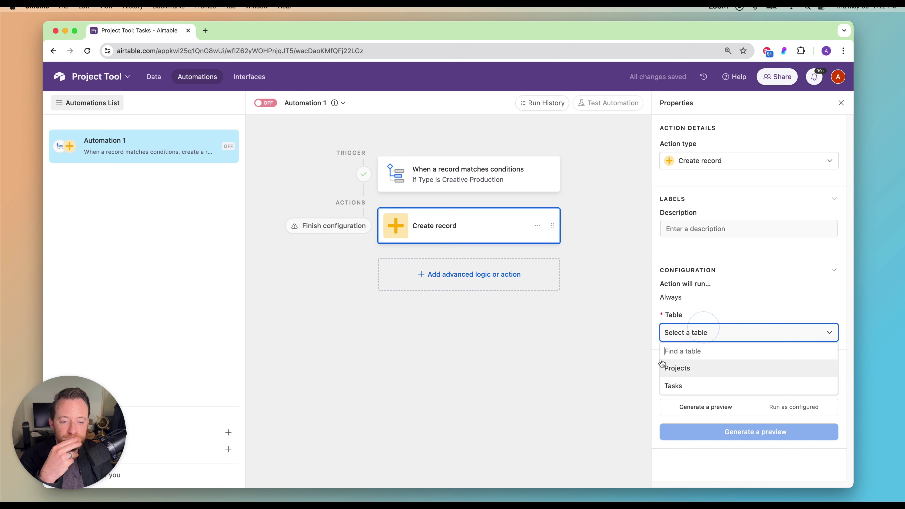
left_click(690, 389)
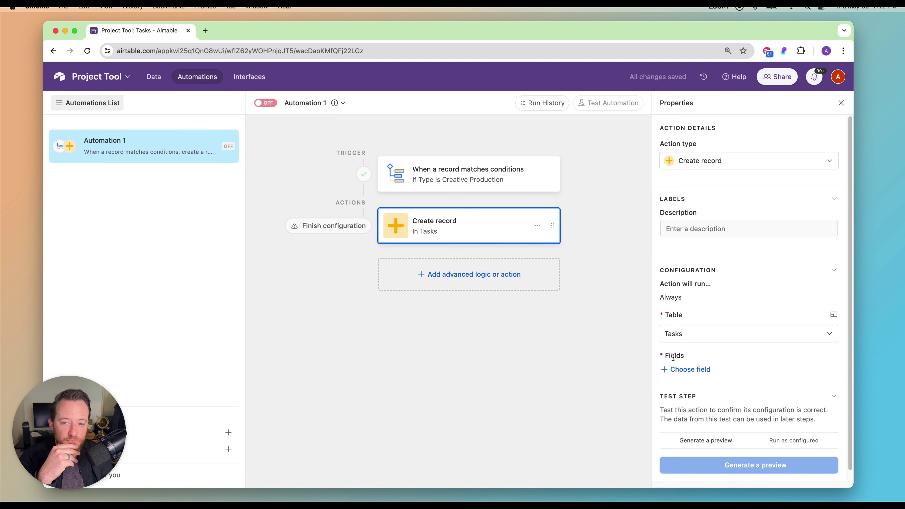
Set the Name field of the Create record action to "Creative Production Task" and turn Automation 1 on.
left_click(697, 377)
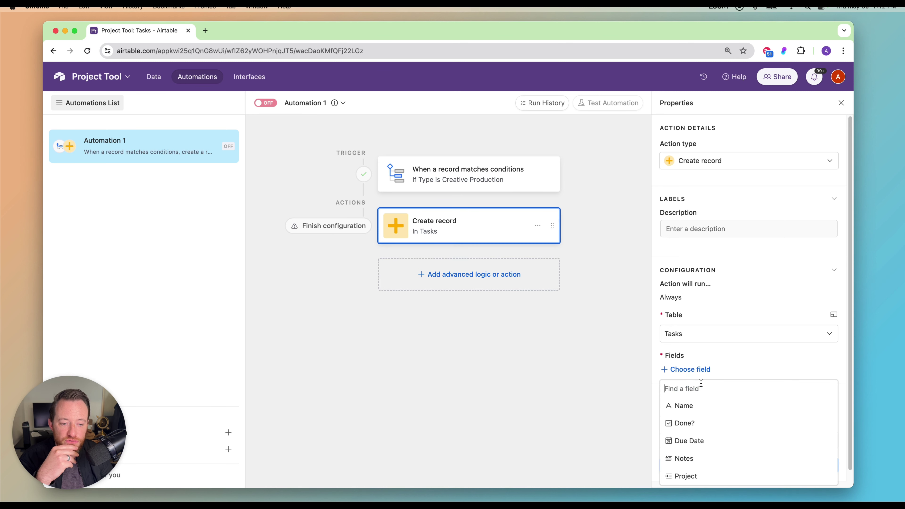
left_click(699, 406)
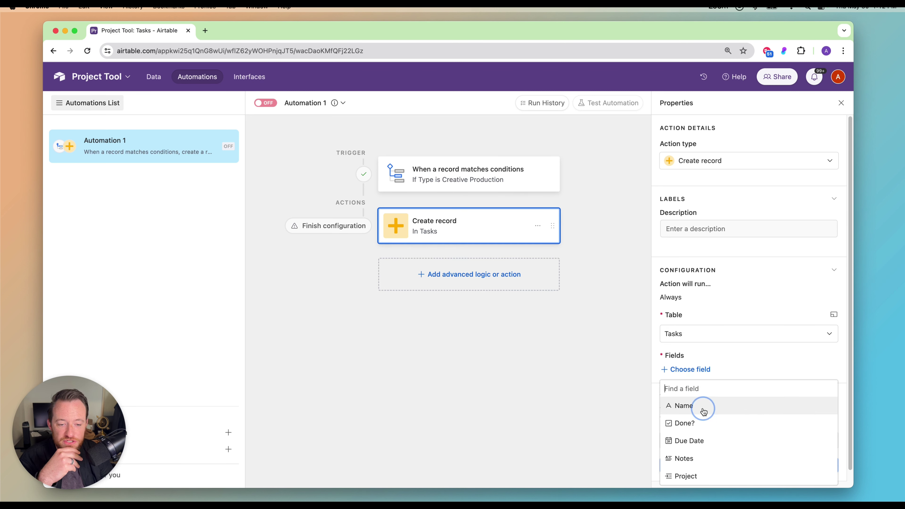
left_click(722, 390)
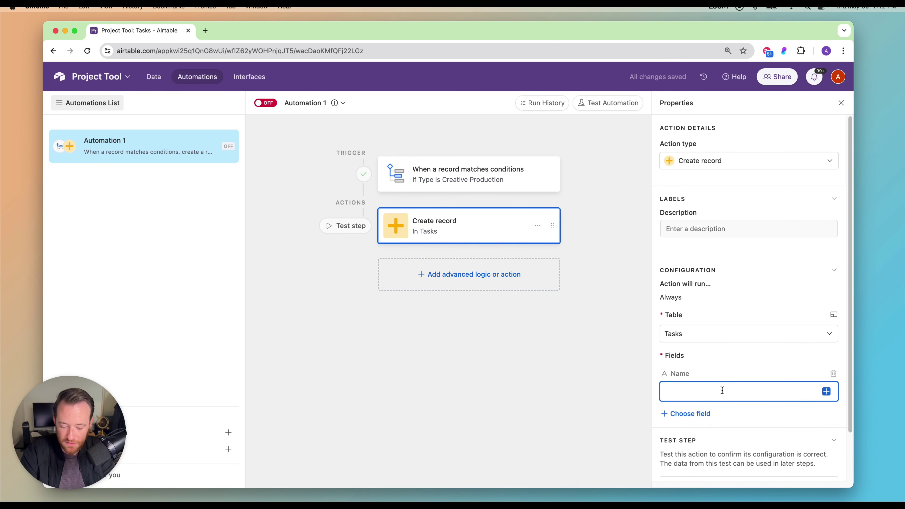
type("Creative Production Task")
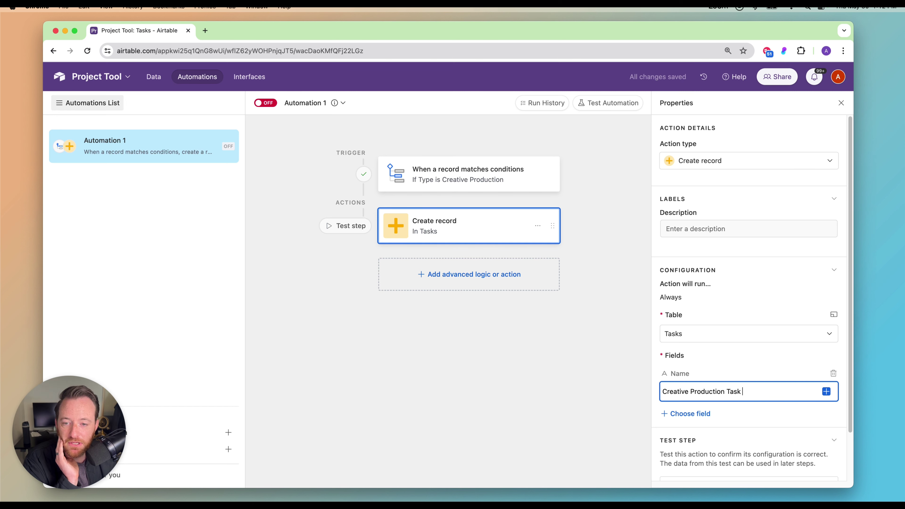
left_click(497, 181)
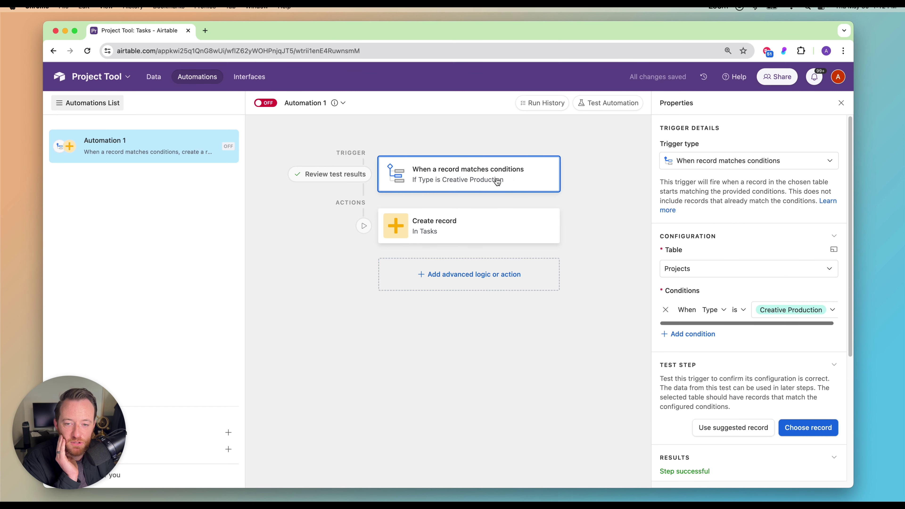
left_click(490, 228)
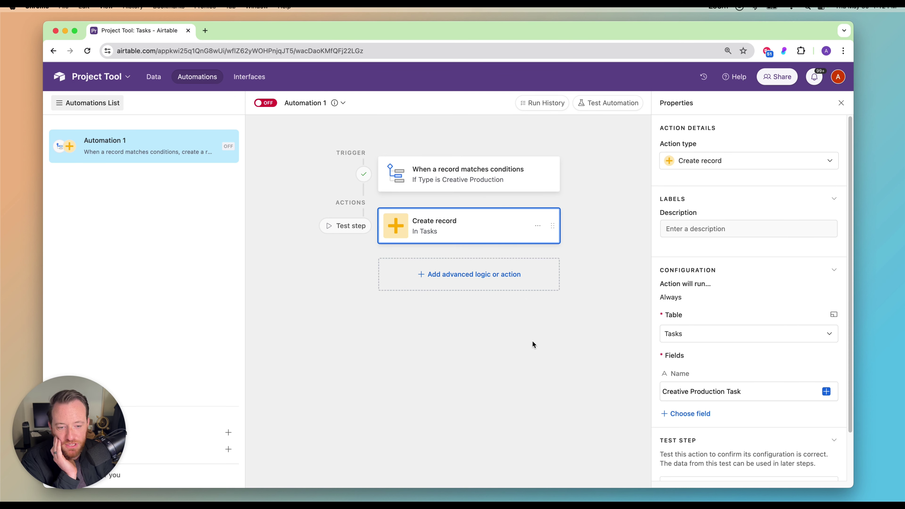
left_click(262, 103)
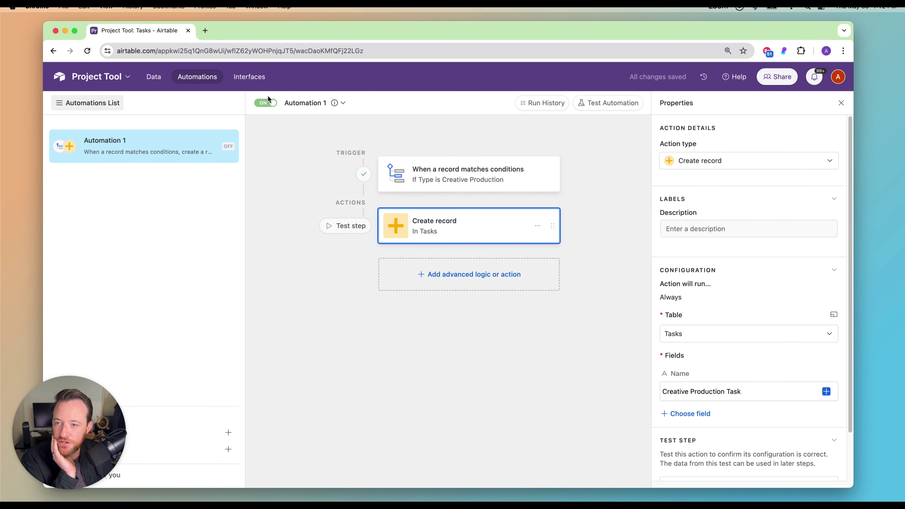
Add a new blank record at the end of the Projects table.
left_click(153, 76)
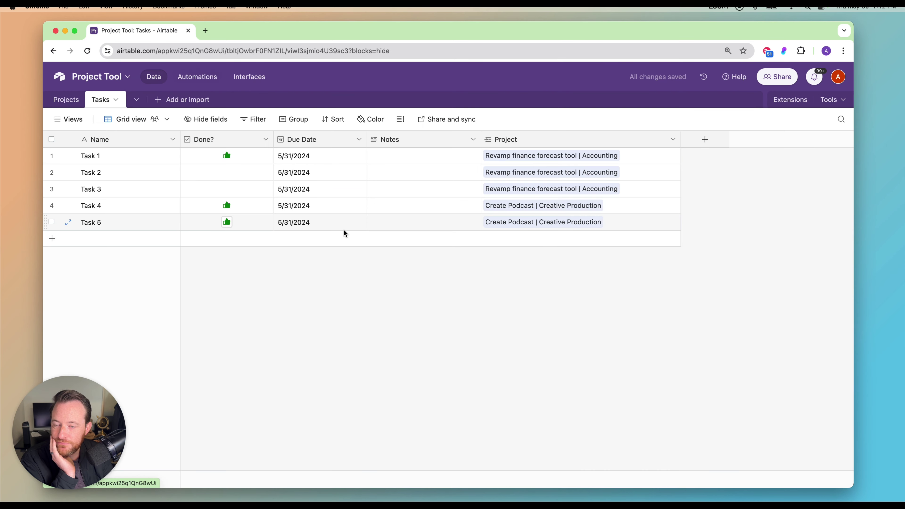
left_click(66, 100)
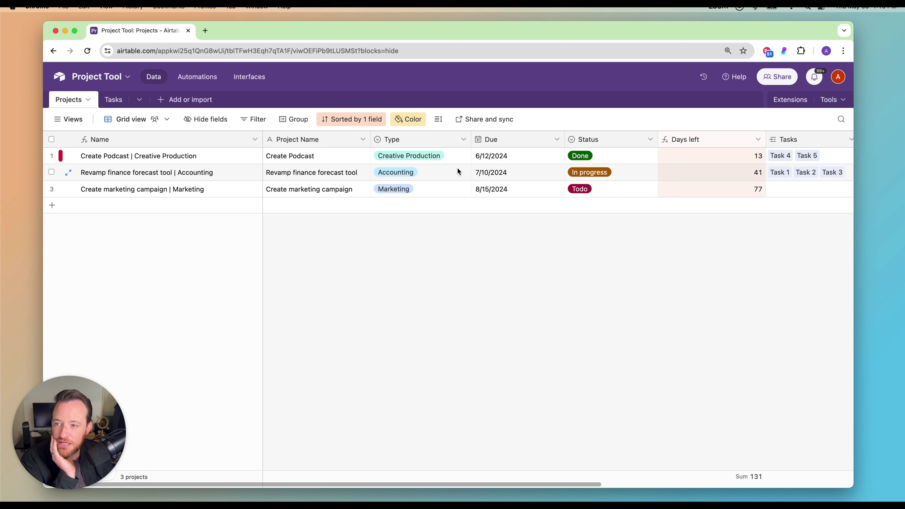
left_click(52, 206)
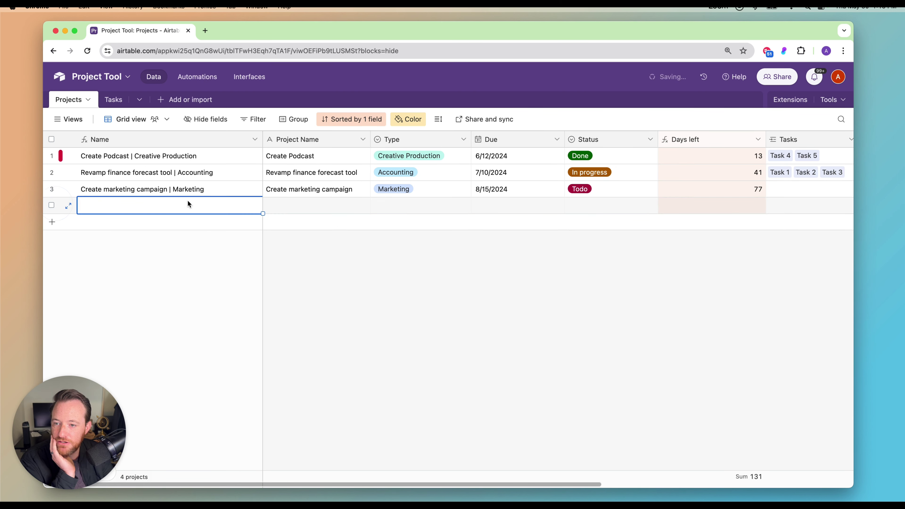
Name the new project "A new creative project", set its Type to Creative Production, and check the Tasks table for the automation's task.
left_click(285, 203)
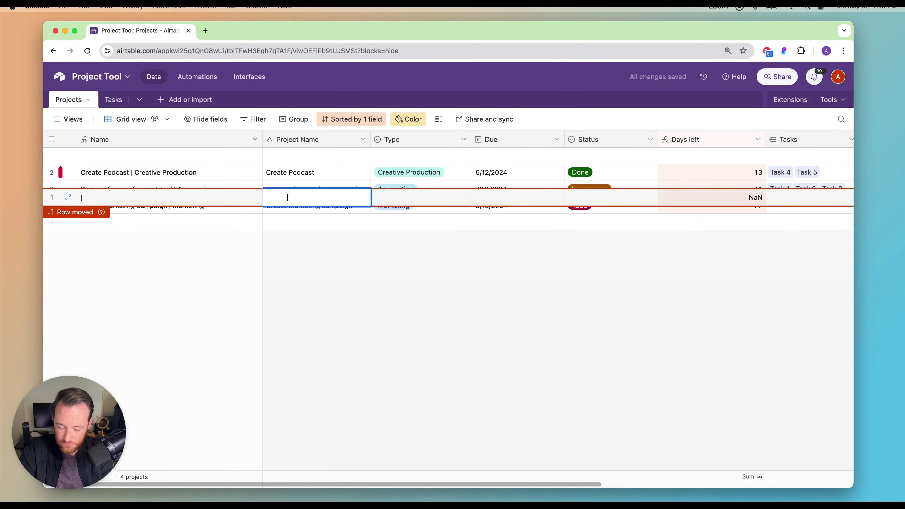
type("A new creative project")
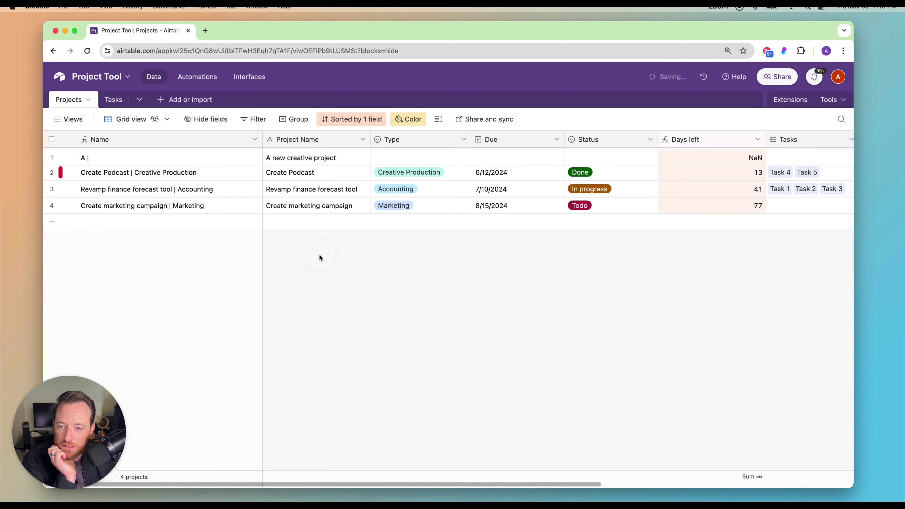
left_click(400, 158)
left_click(400, 160)
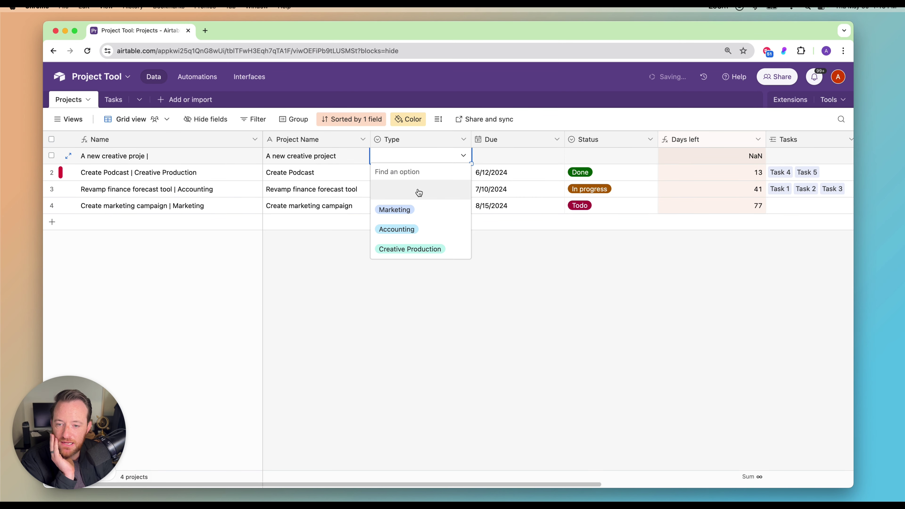
left_click(439, 248)
left_click(114, 101)
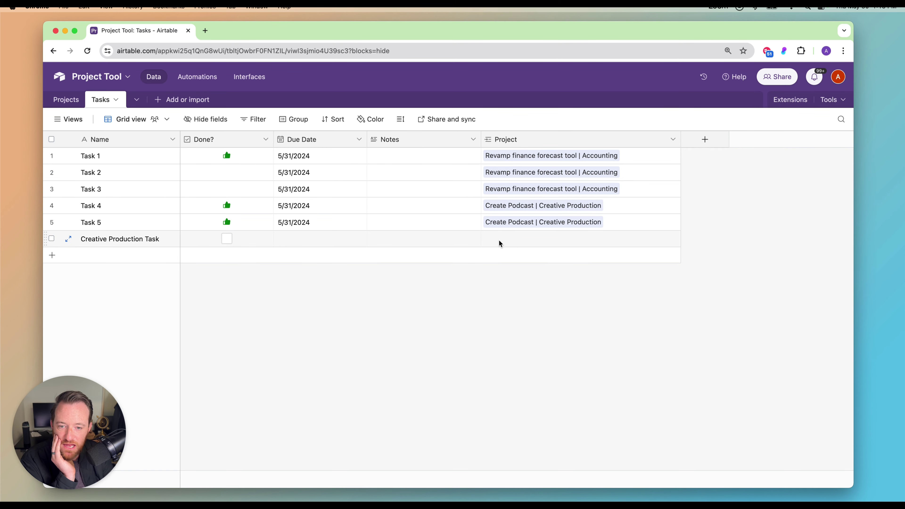
Add the Project field to the automation's Create record action, fill it with the trigger's Airtable record ID, and update the live automation.
left_click(198, 77)
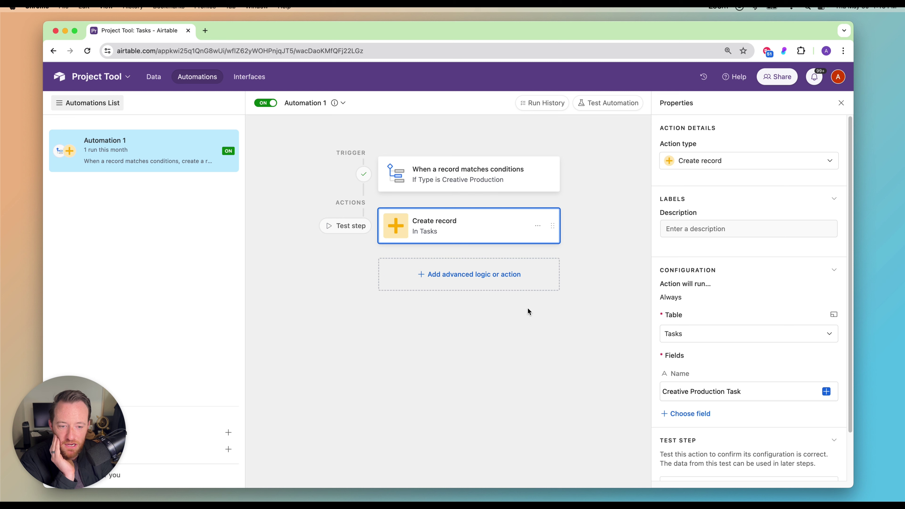
scroll(710, 361, "down", 3)
left_click(709, 360)
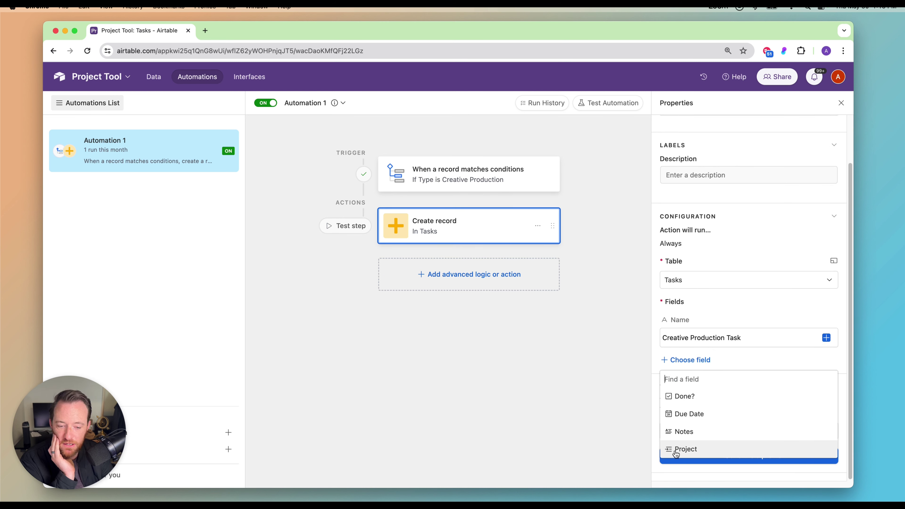
left_click(700, 449)
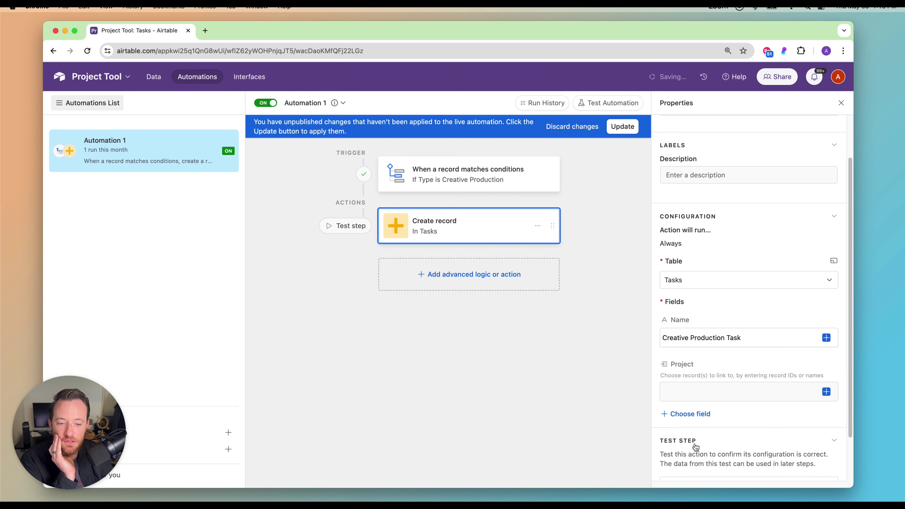
left_click(702, 399)
left_click(824, 391)
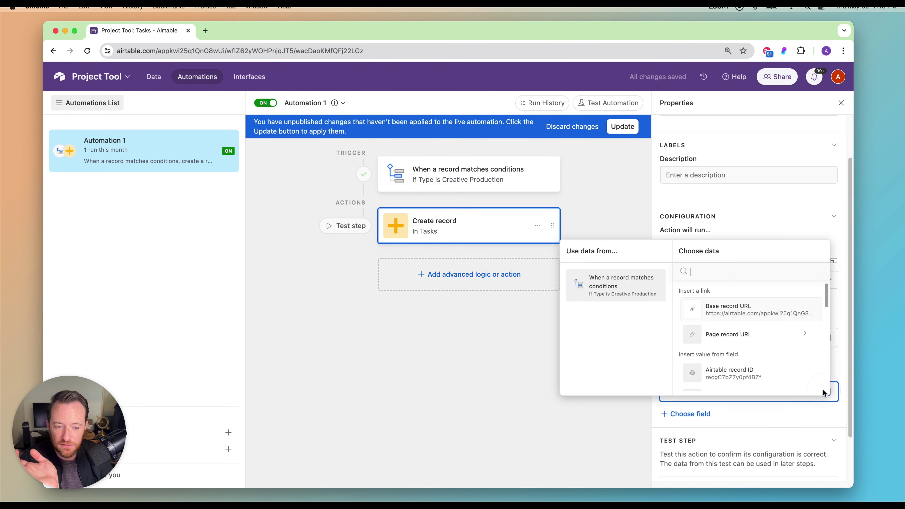
scroll(731, 335, "down", 1)
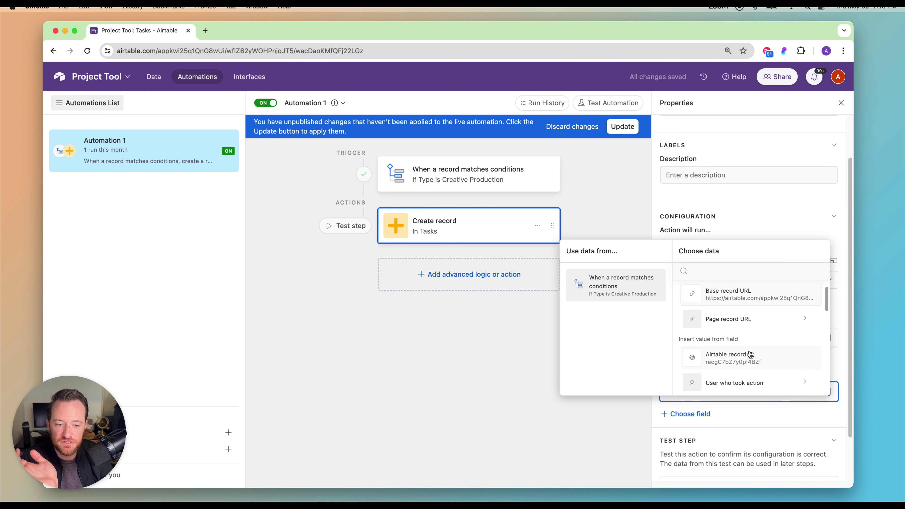
left_click(716, 358)
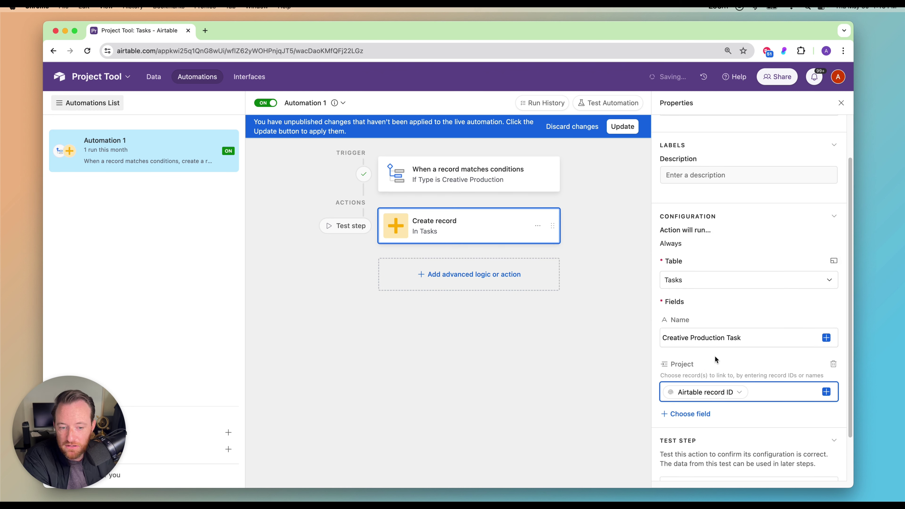
left_click(624, 127)
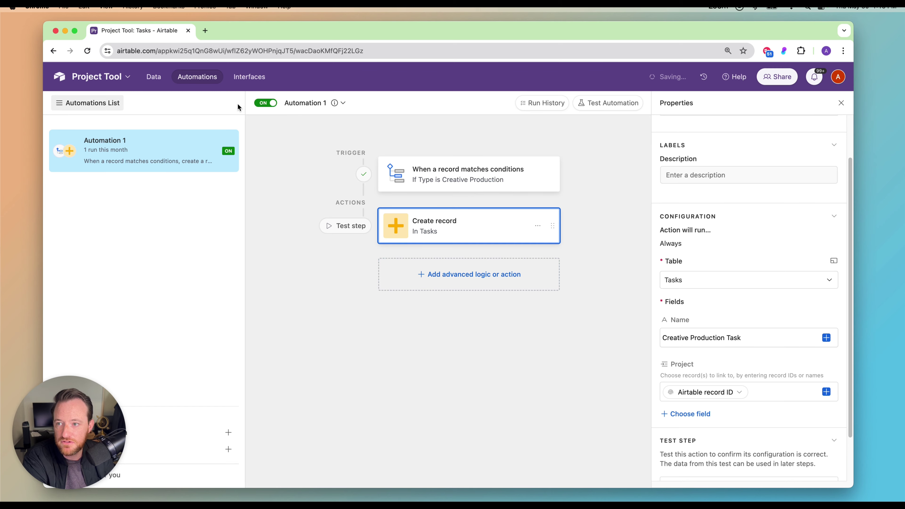
Add a record to the Projects table named "Another creative project" with the Type Creative Production.
left_click(146, 78)
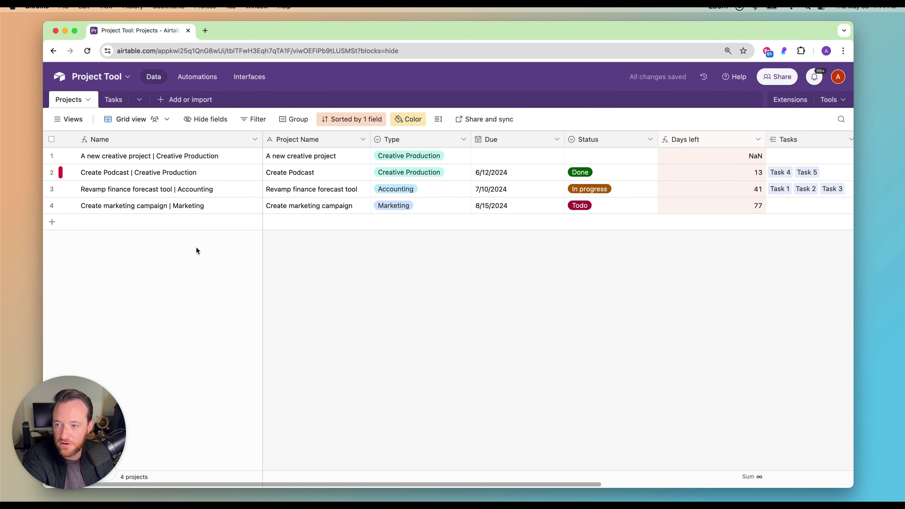
left_click(53, 220)
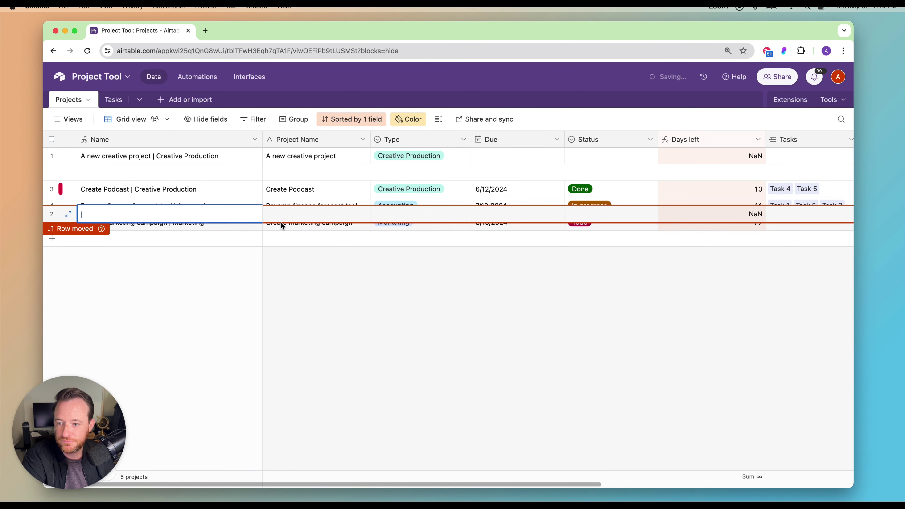
left_click(290, 171)
left_click(290, 172)
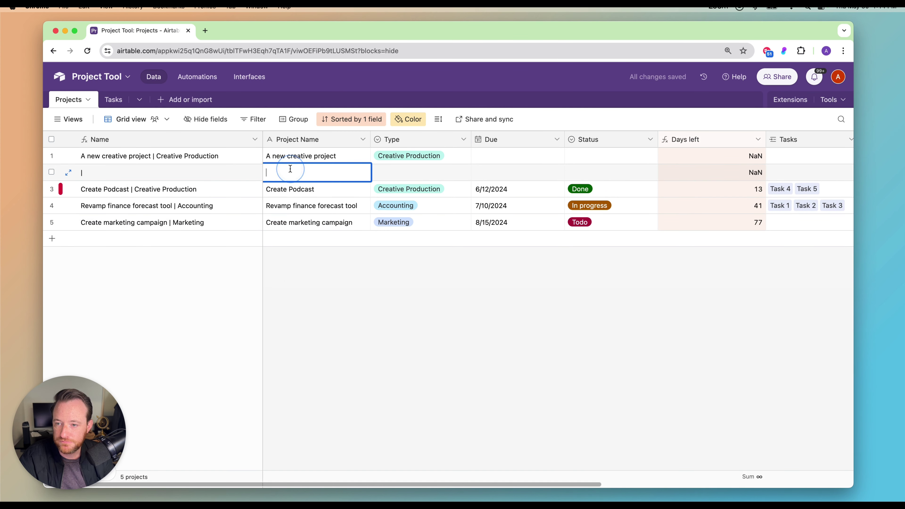
type("Another creative project")
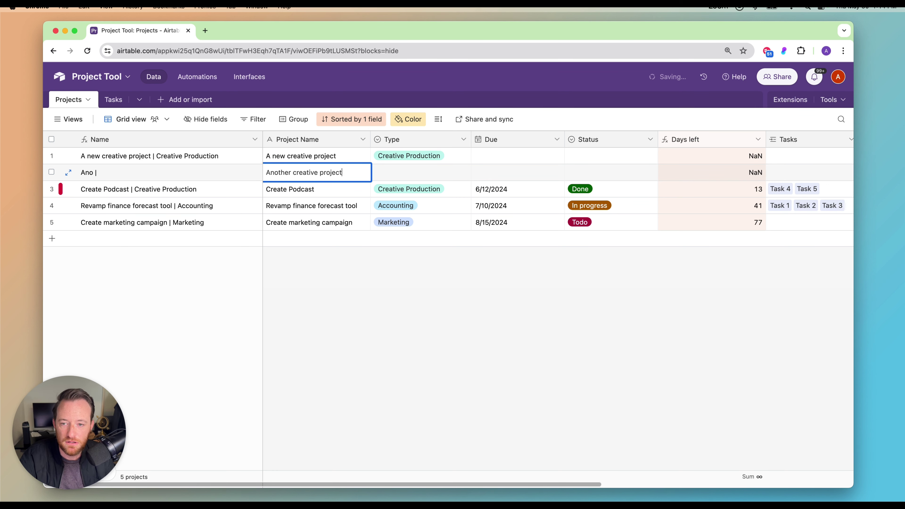
double_click(404, 172)
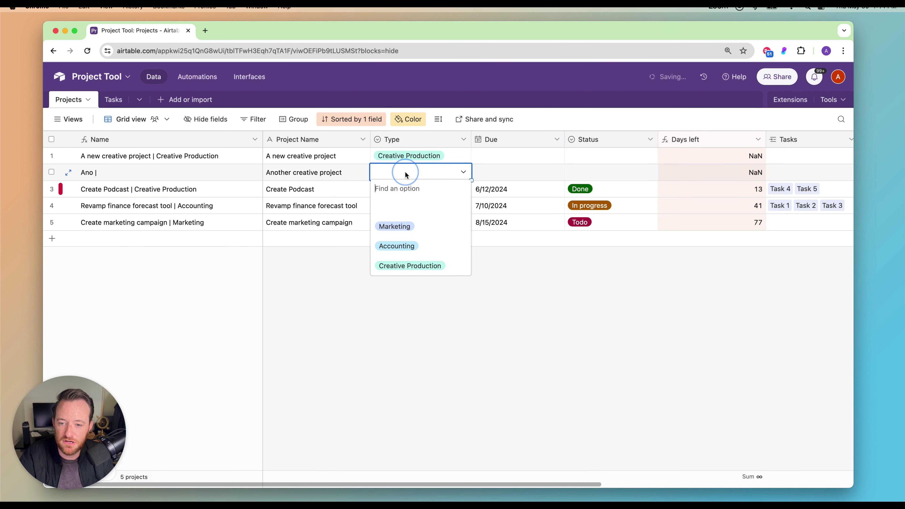
left_click(442, 265)
Widen the Tasks field in the Projects table and check the new task's project link in both tables.
left_click_drag(555, 484, 638, 484)
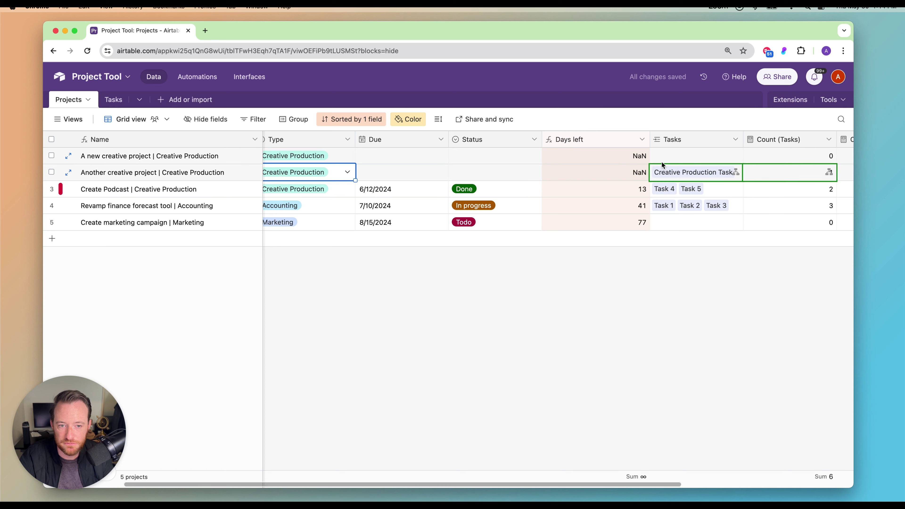
left_click_drag(742, 139, 771, 142)
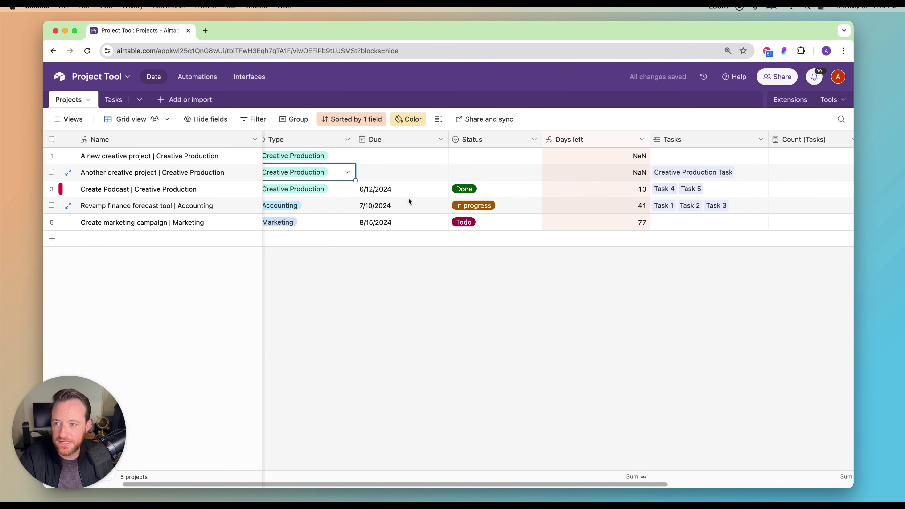
left_click(113, 100)
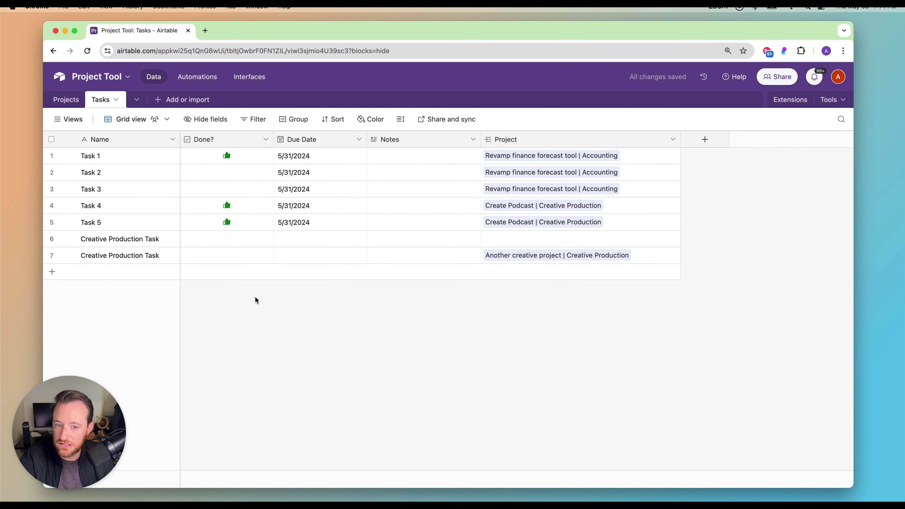
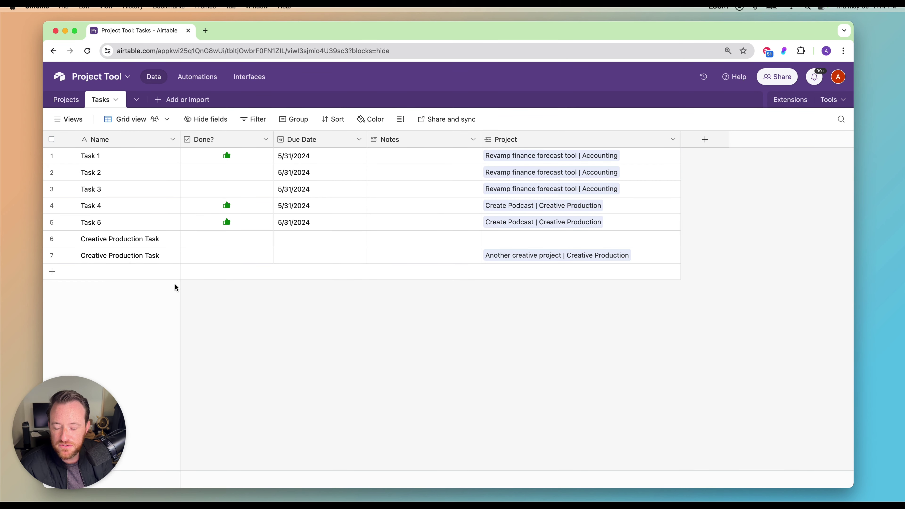
Add a repeating group containing the existing Create record action to Automation 1 and look at its input list choices.
left_click(187, 78)
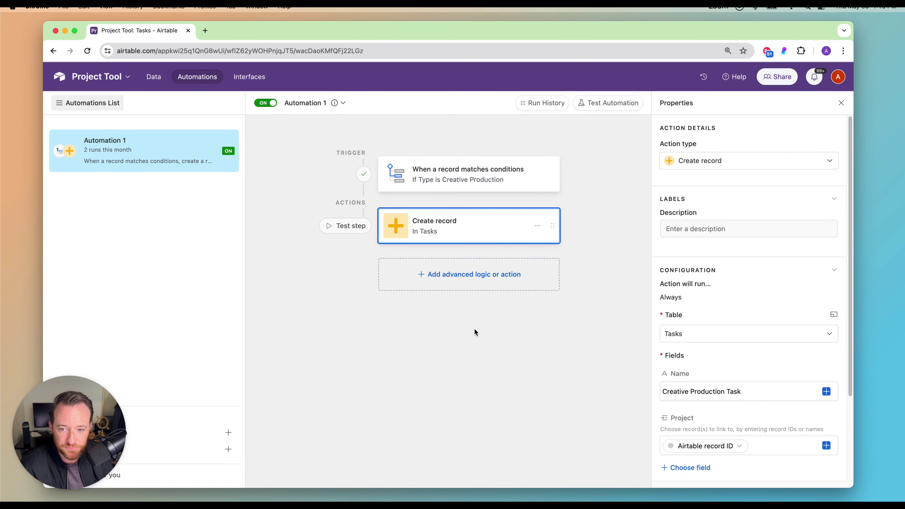
left_click(478, 286)
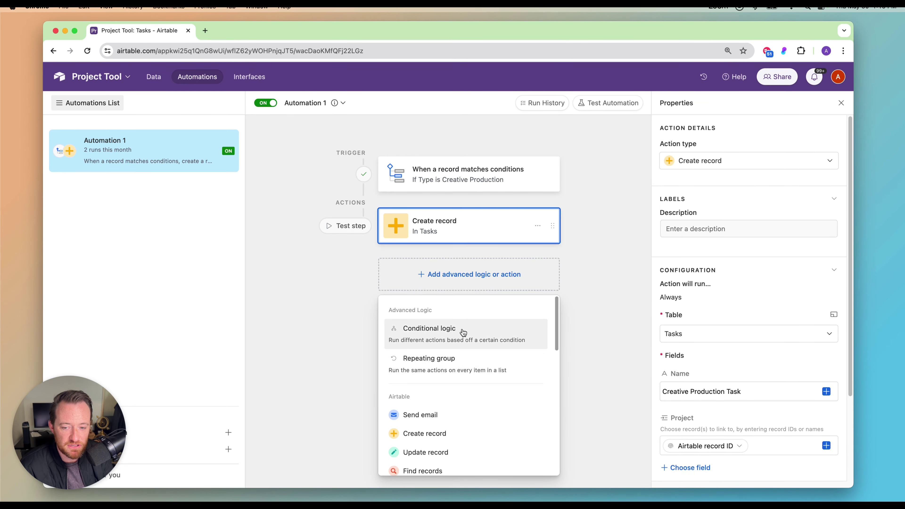
left_click(422, 362)
left_click(487, 272)
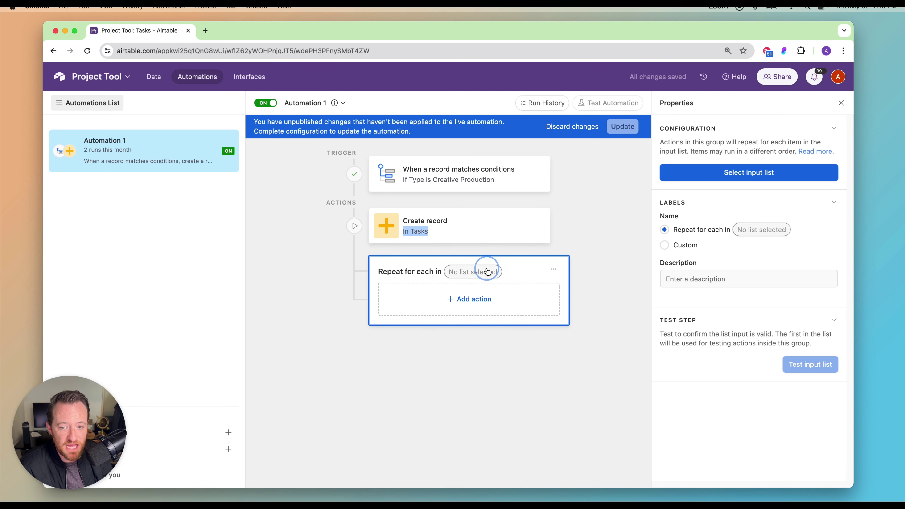
left_click_drag(541, 220, 480, 301)
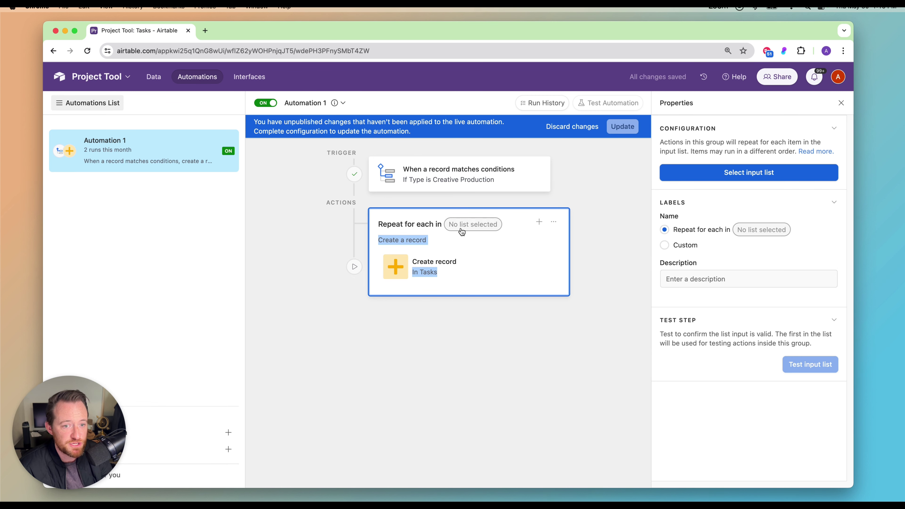
left_click(755, 173)
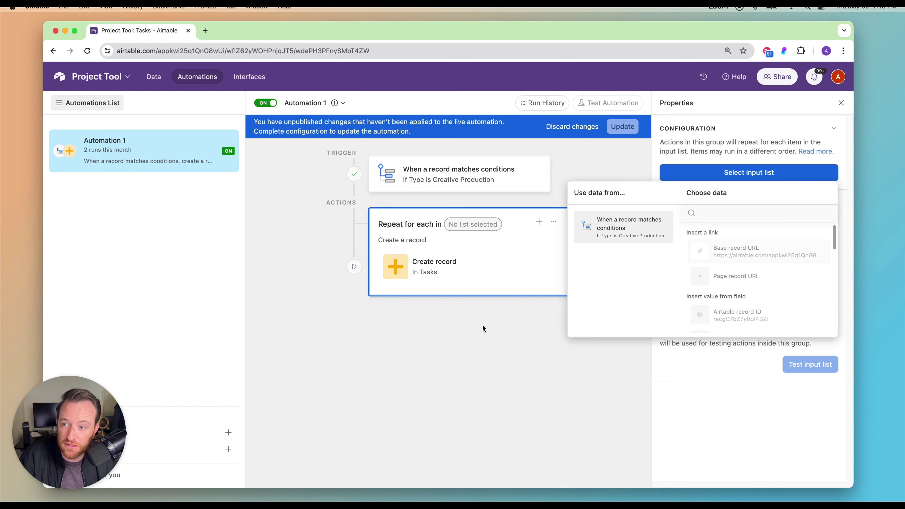
left_click(489, 345)
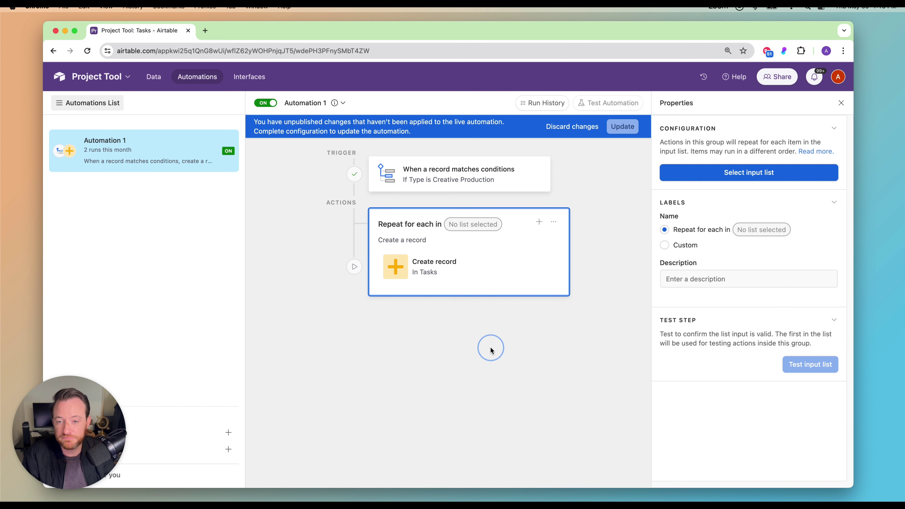
Move the Create record action back out of the repeating group and delete the group.
left_click(554, 223)
left_click_drag(460, 273, 438, 218)
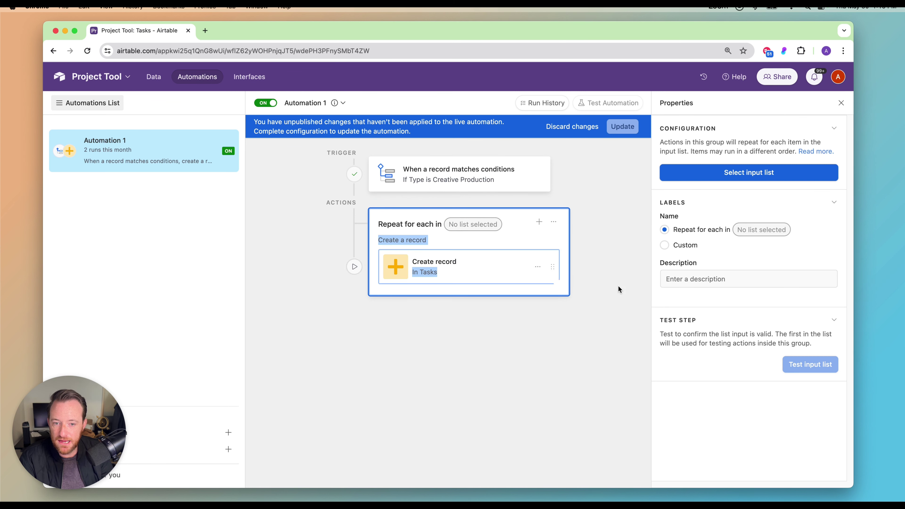
left_click_drag(557, 266, 558, 203)
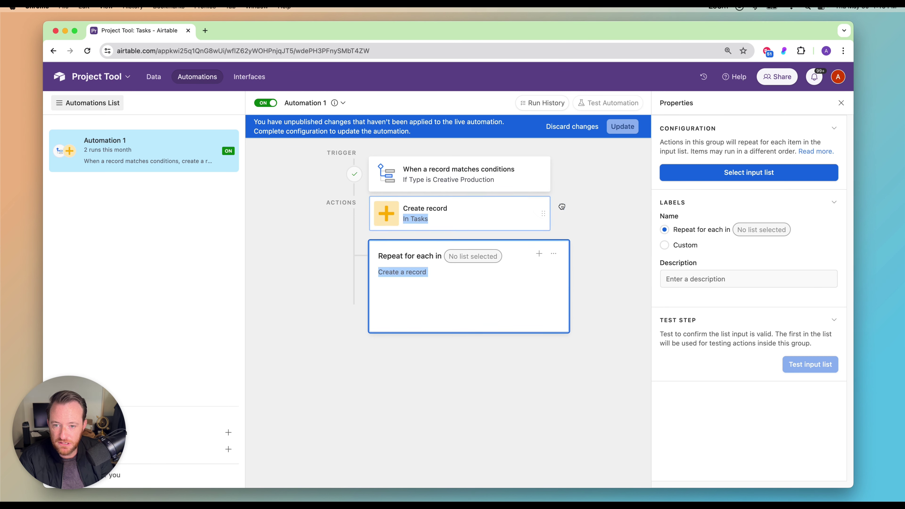
left_click(559, 268)
left_click(581, 285)
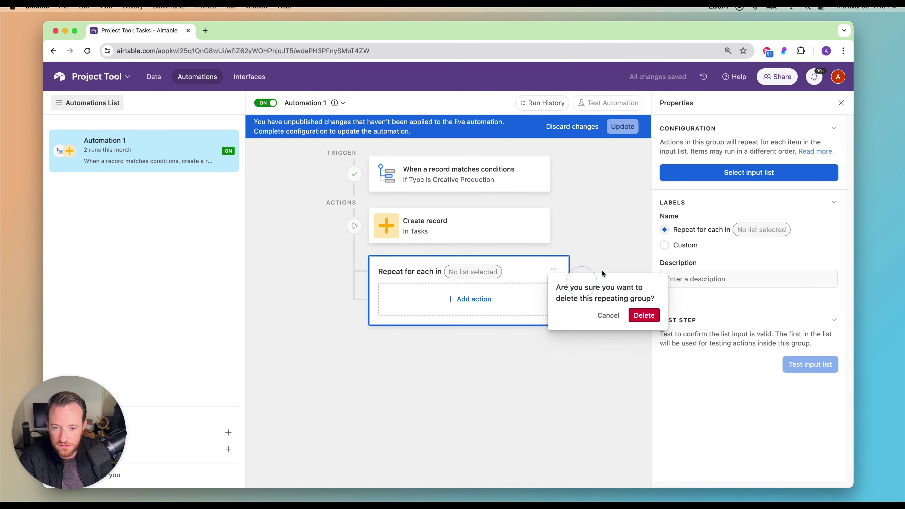
left_click(644, 315)
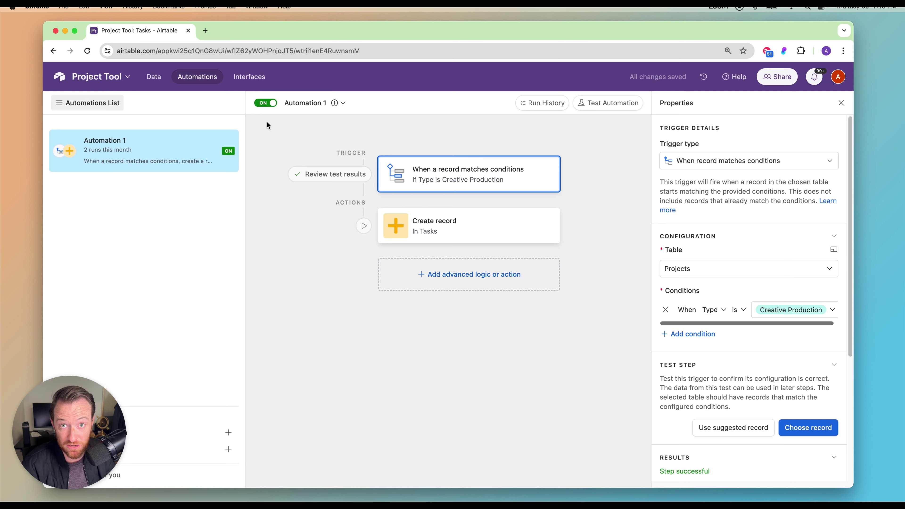
Add a User field named Assignee at the end of the Projects table, with notifications for added users turned off.
left_click(157, 77)
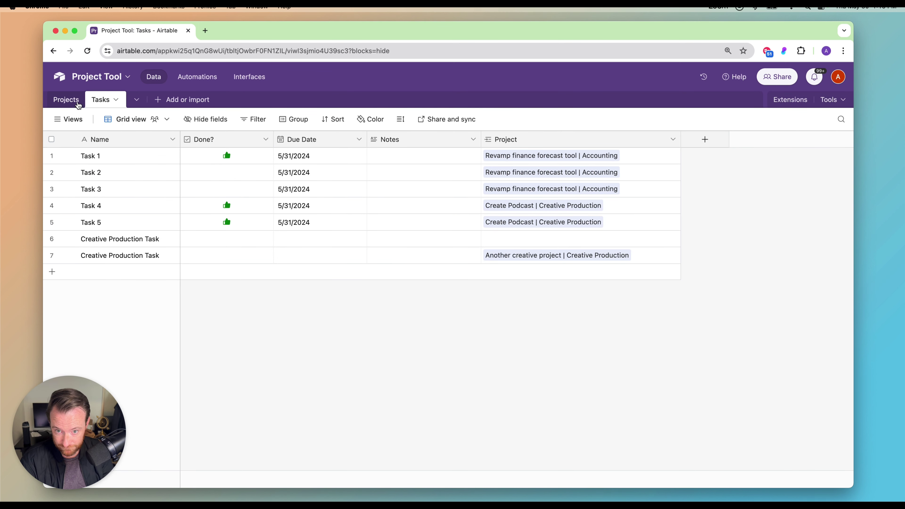
left_click(68, 101)
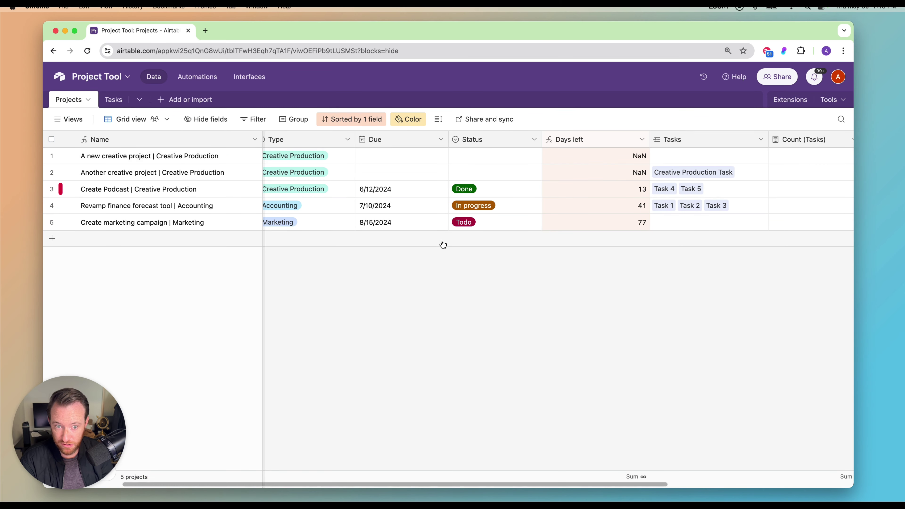
left_click_drag(509, 487, 868, 196)
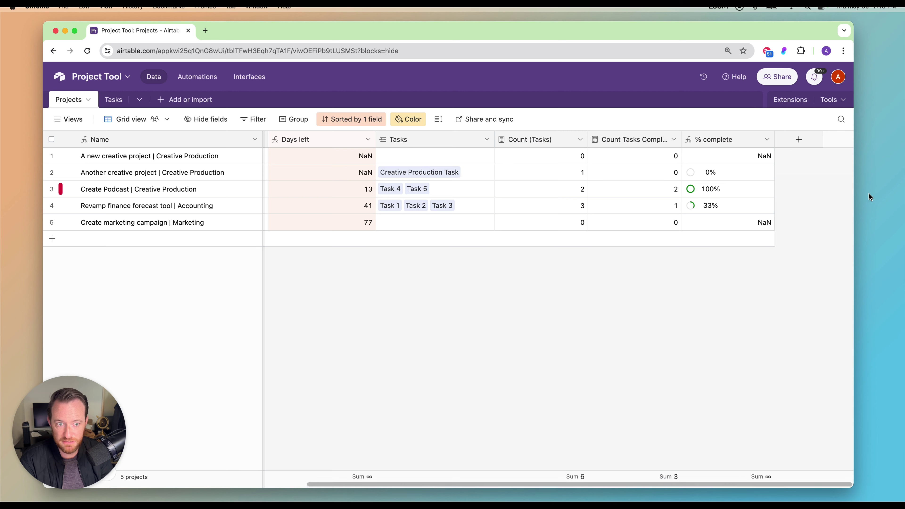
left_click(799, 141)
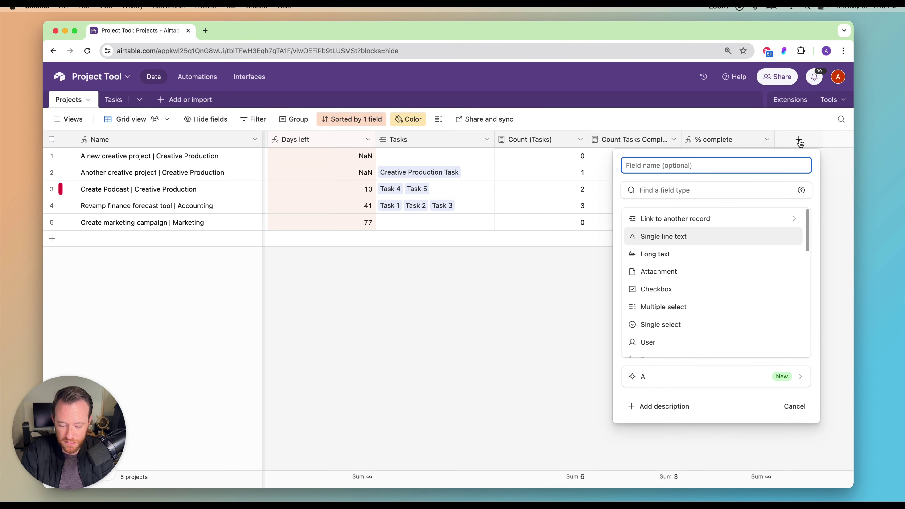
type("Assignee")
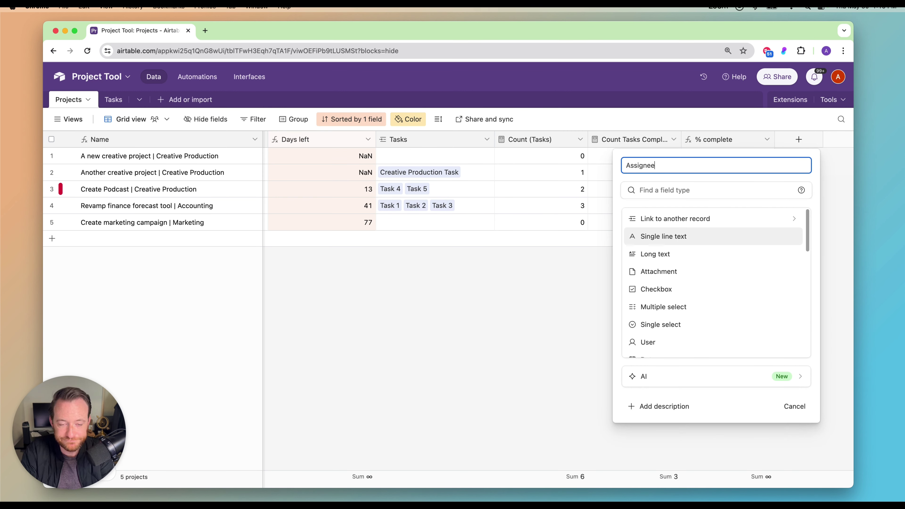
key("Tab")
type("usre")
key("BackSpace")
key("BackSpace")
type("er")
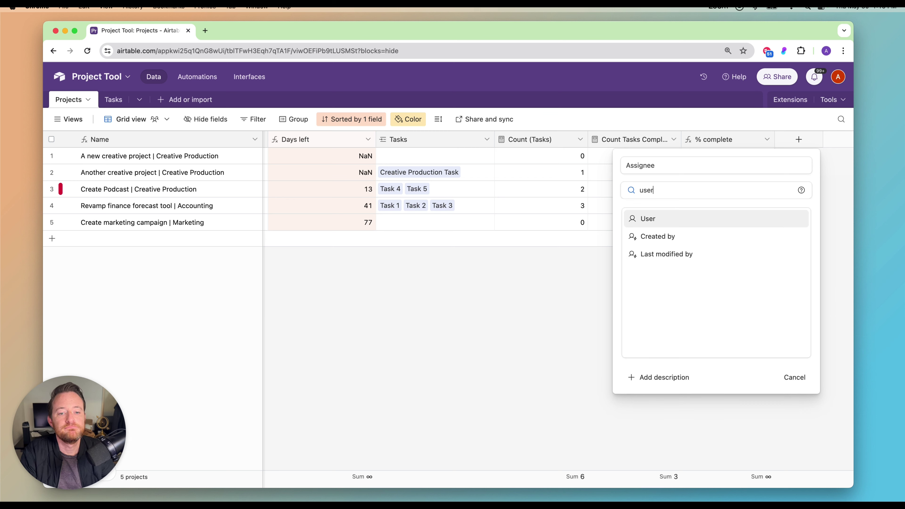
left_click(721, 217)
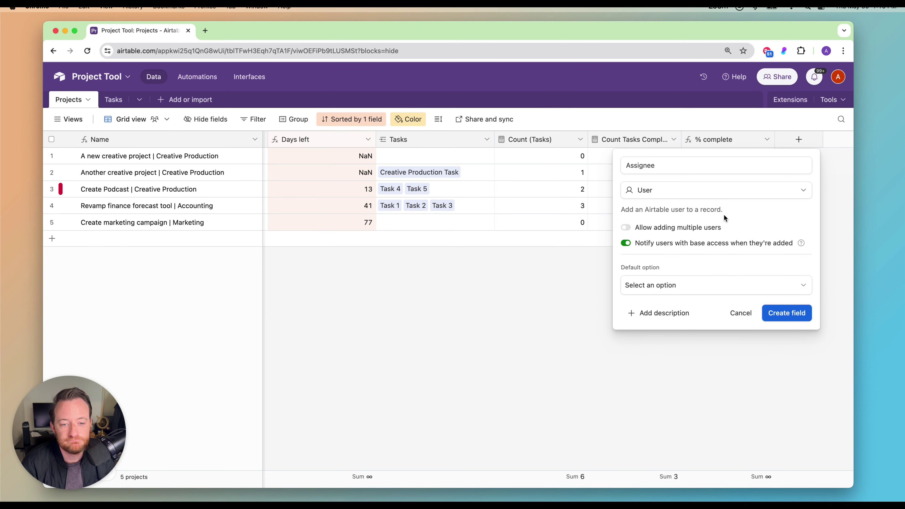
left_click(625, 243)
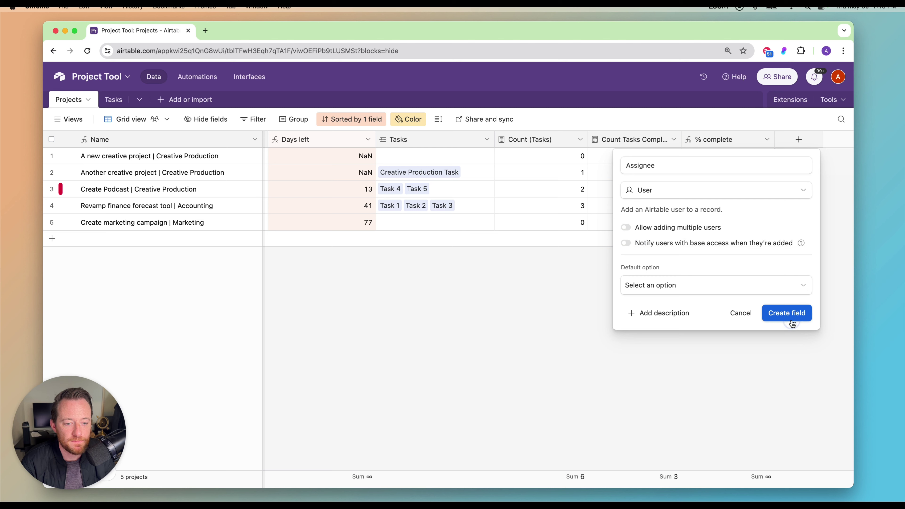
left_click(788, 314)
Assign the first listed user to all five projects in the Assignee field.
left_click_drag(709, 484, 753, 484)
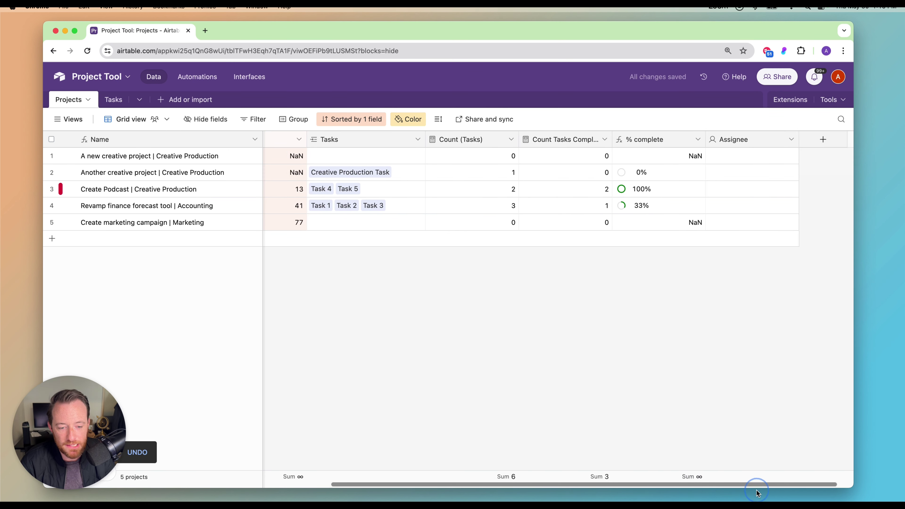
left_click(712, 159)
left_click(712, 160)
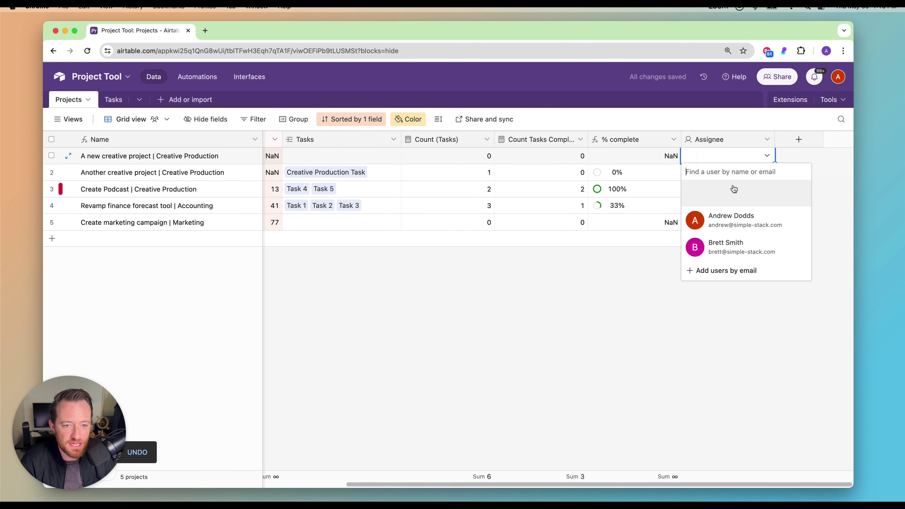
left_click(728, 214)
left_click_drag(774, 162, 767, 195)
left_click(737, 211)
left_click(735, 211)
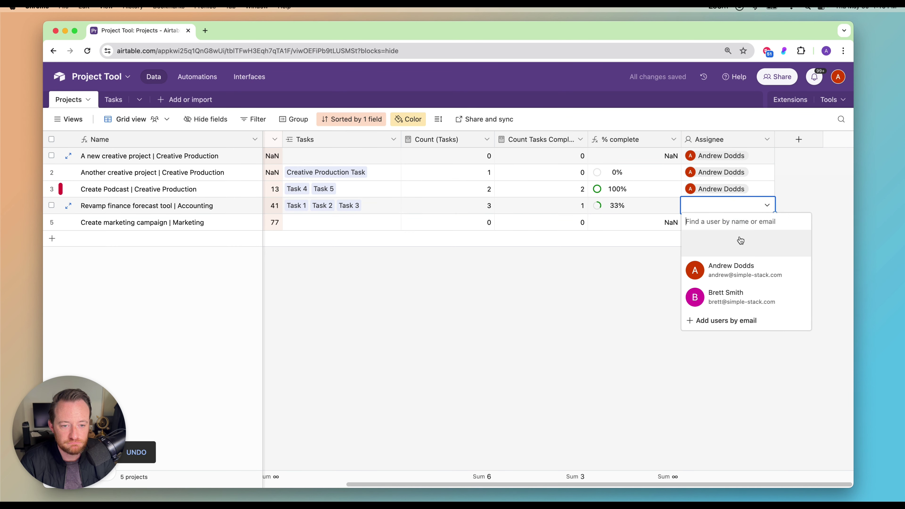
left_click(820, 153)
left_click(763, 193)
left_click_drag(774, 197, 774, 239)
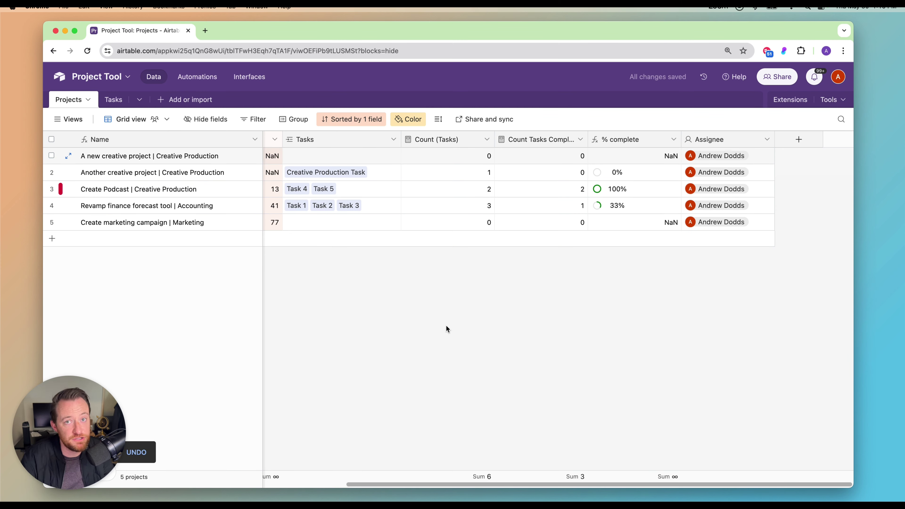
Create a new automation named "Notify of new project".
left_click(201, 77)
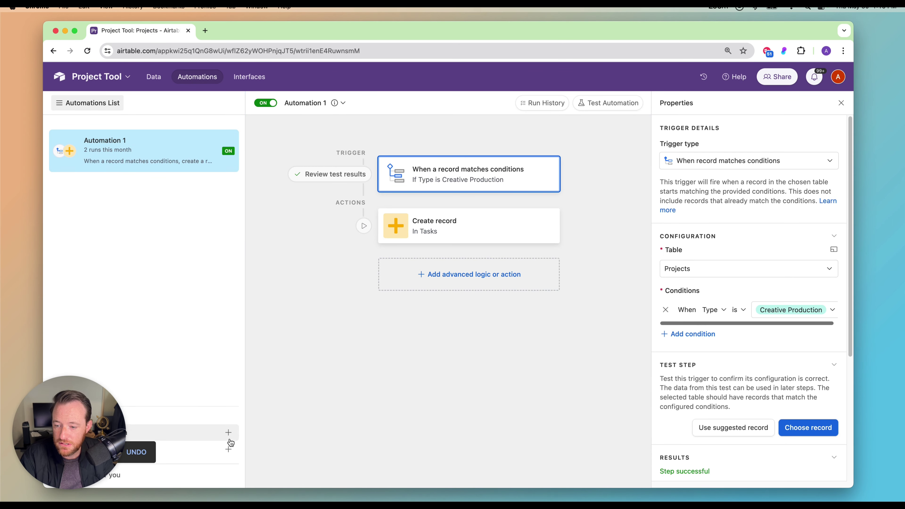
left_click(228, 432)
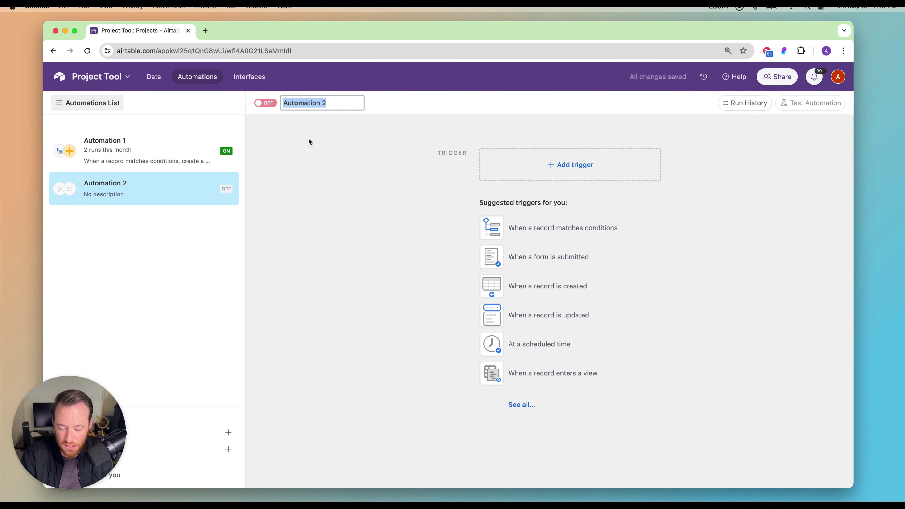
type("Notify of new")
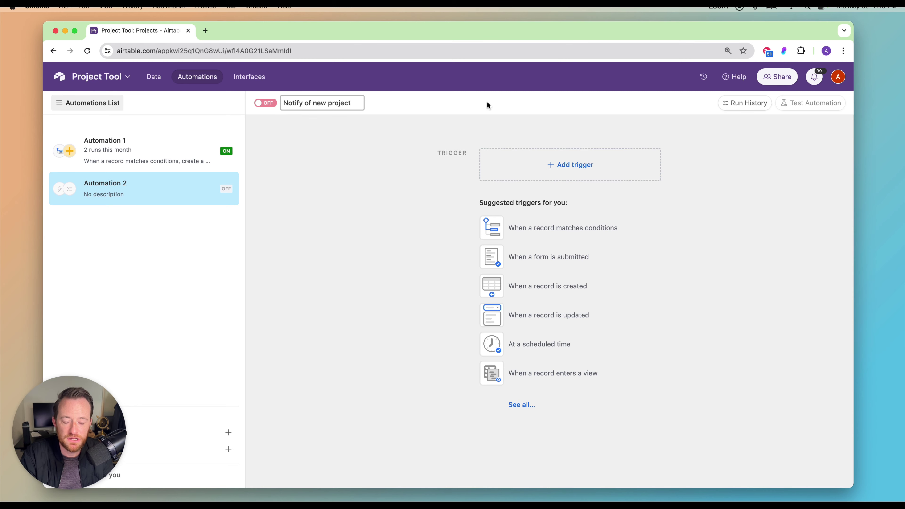
Trigger the automation when a Projects record's Assignee is not empty, and test the trigger with the "Another creative project" record.
left_click(571, 226)
left_click(706, 268)
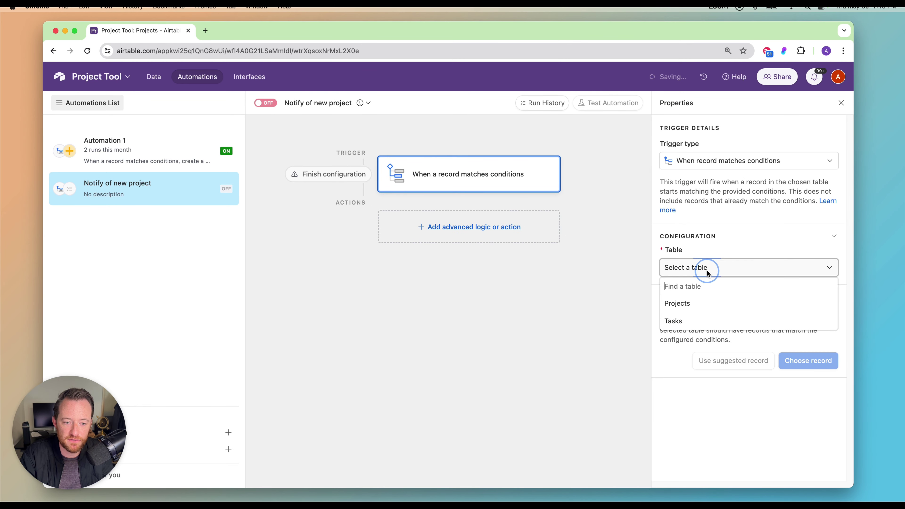
left_click(696, 307)
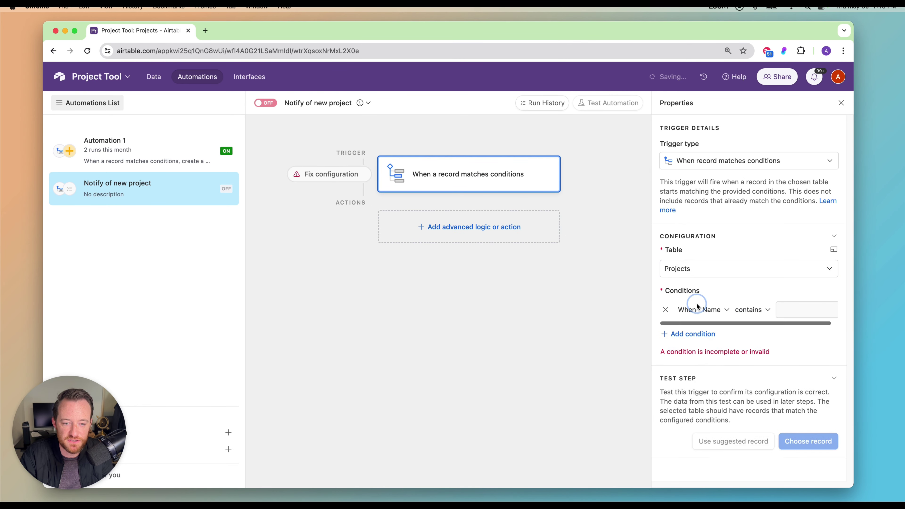
left_click(711, 309)
scroll(761, 383, "down", 3)
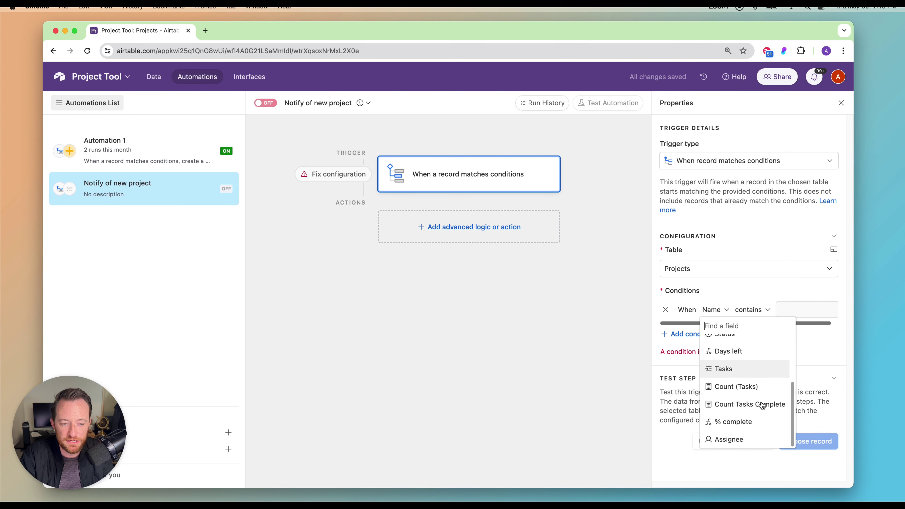
left_click(751, 439)
left_click(795, 307)
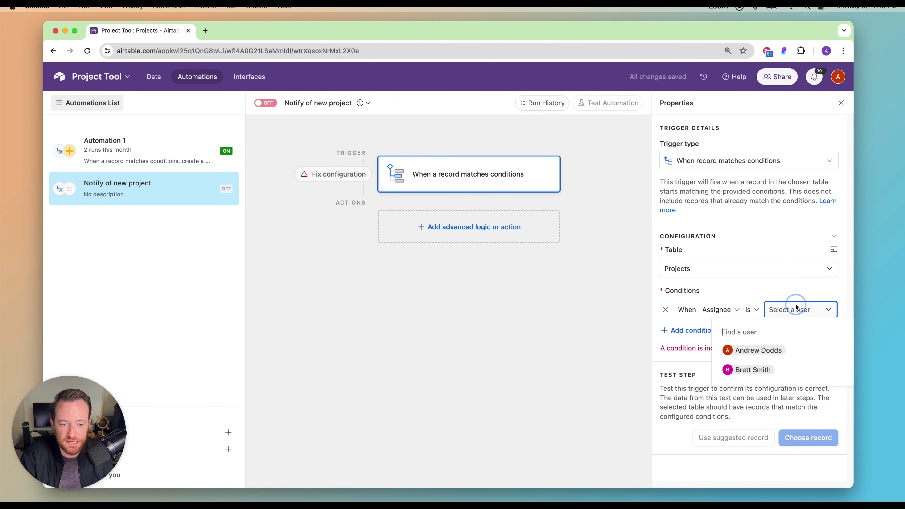
left_click(752, 309)
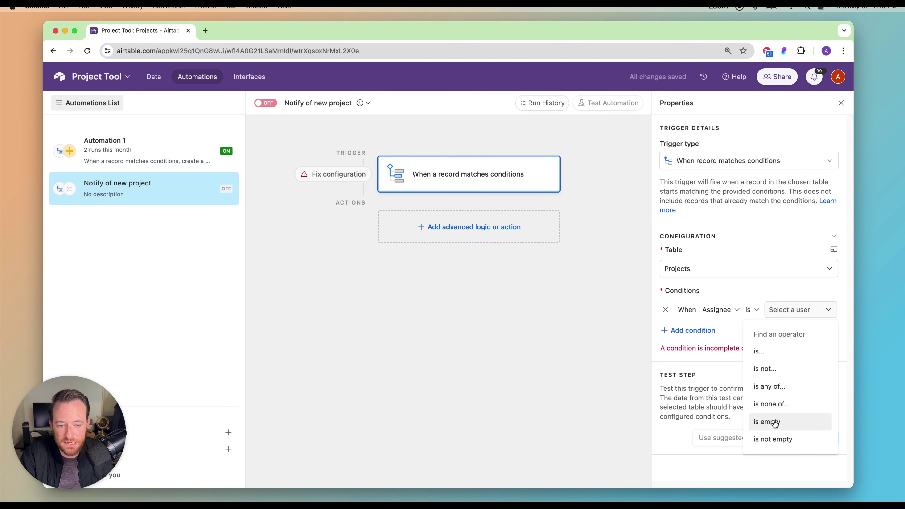
left_click(777, 439)
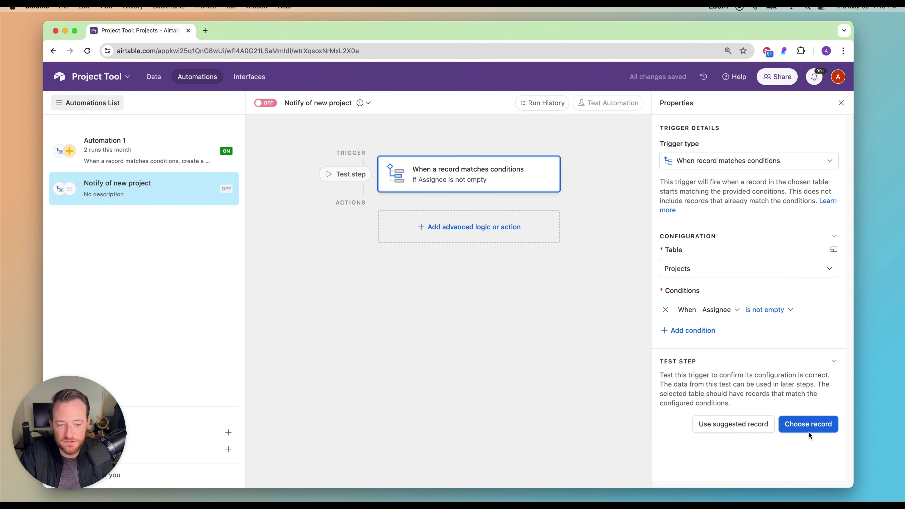
left_click(807, 426)
left_click(464, 206)
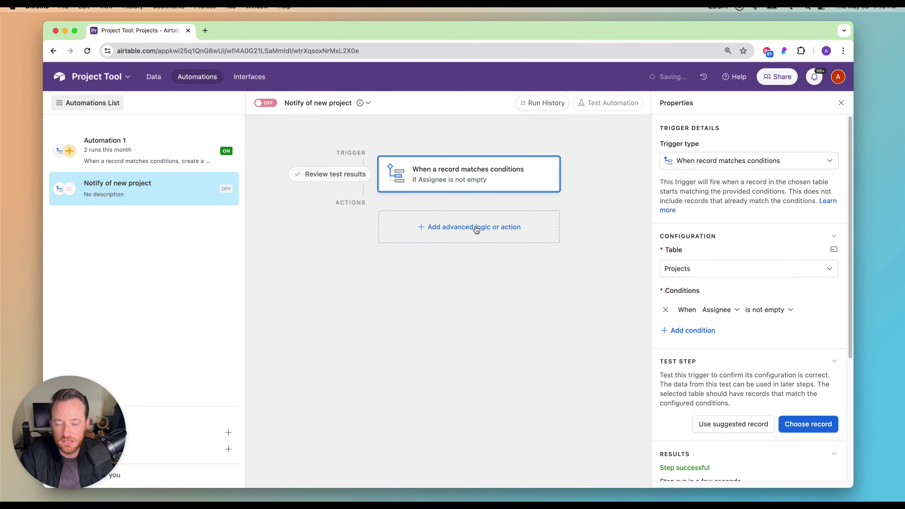
Add a Send email action to the automation, addressed to the Email value of the trigger record's Assignee.
left_click(479, 227)
left_click(481, 366)
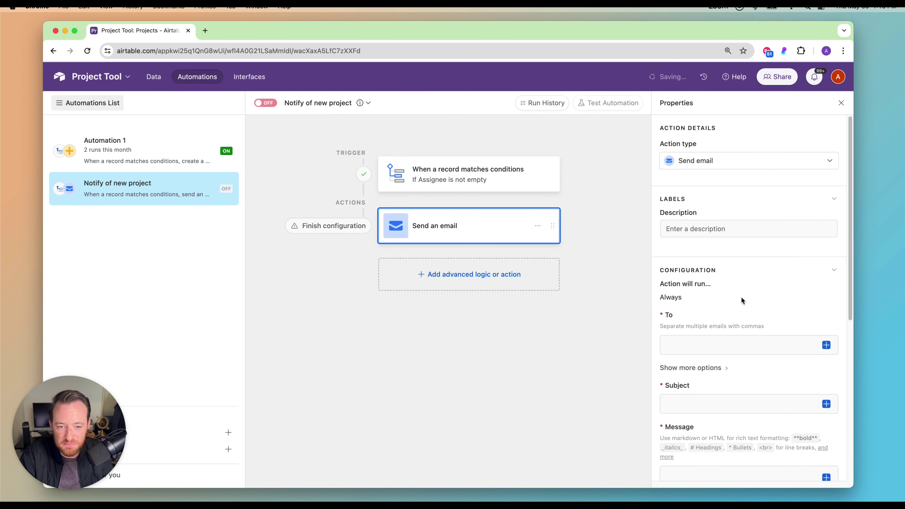
scroll(742, 285, "down", 3)
left_click(743, 206)
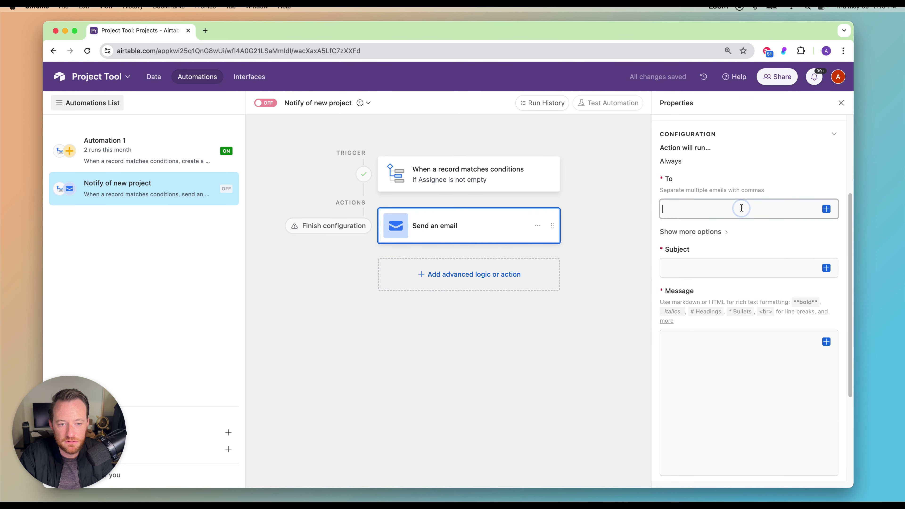
left_click(826, 210)
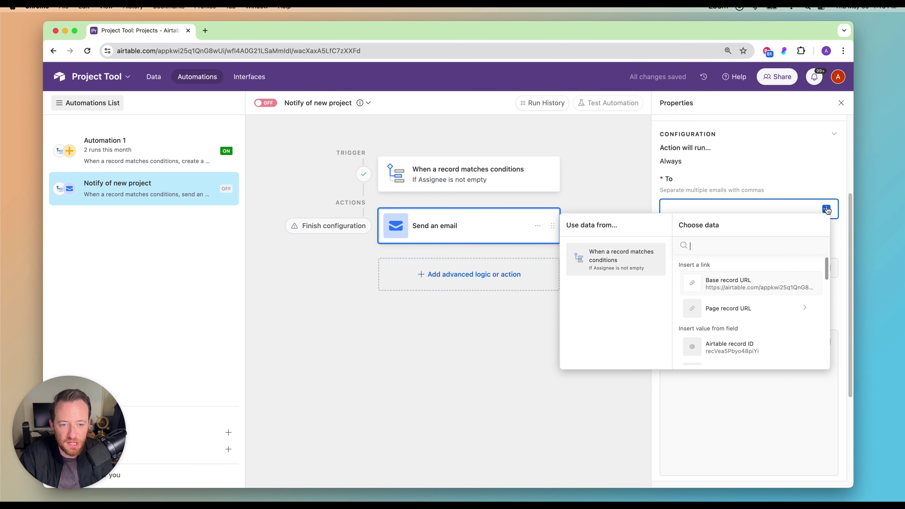
scroll(716, 291, "down", 5)
scroll(717, 293, "down", 3)
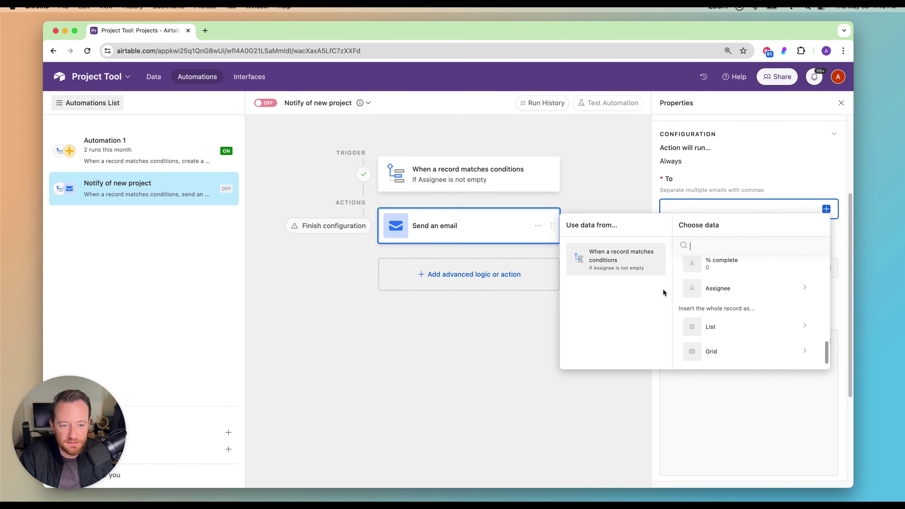
left_click(735, 290)
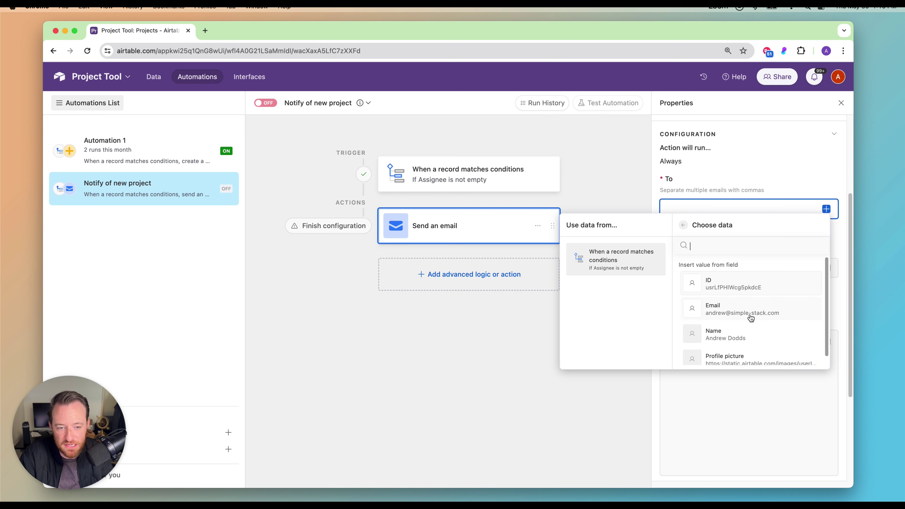
left_click(770, 309)
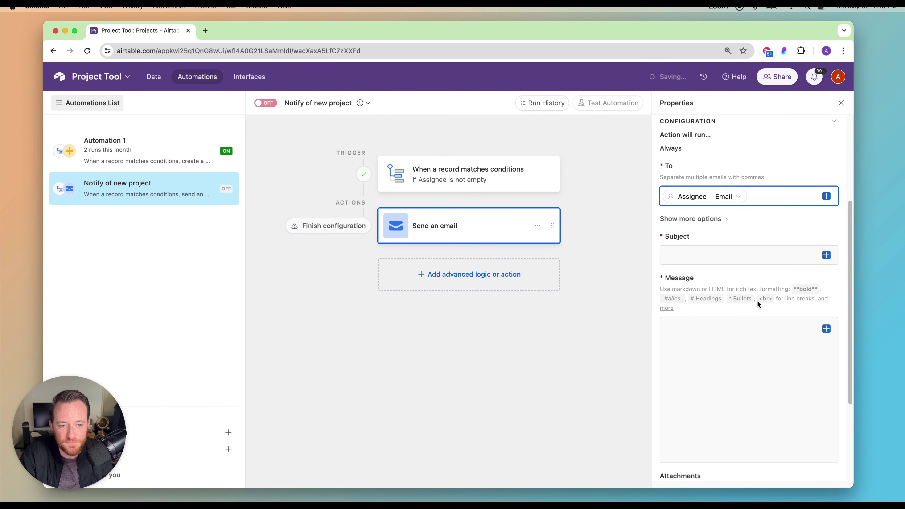
Set the email's subject to "A new project has been Assigned".
left_click(698, 254)
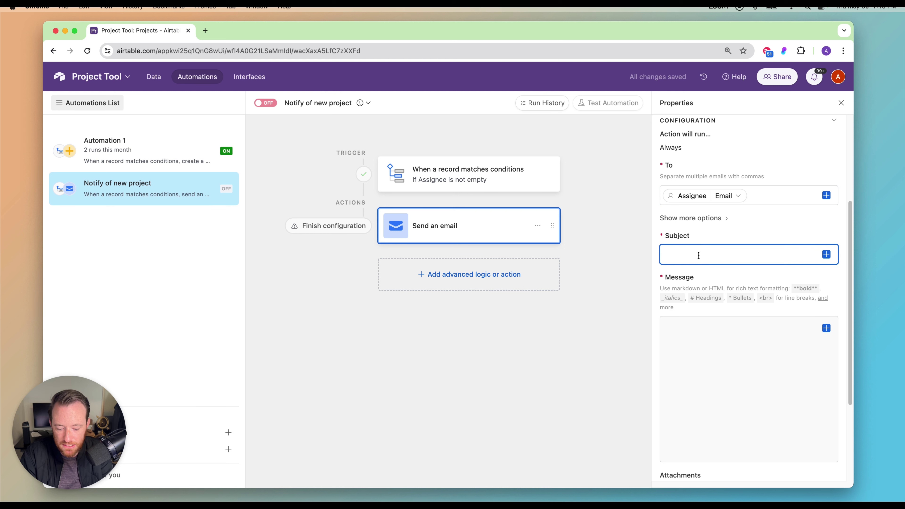
type("A new project has been Assi")
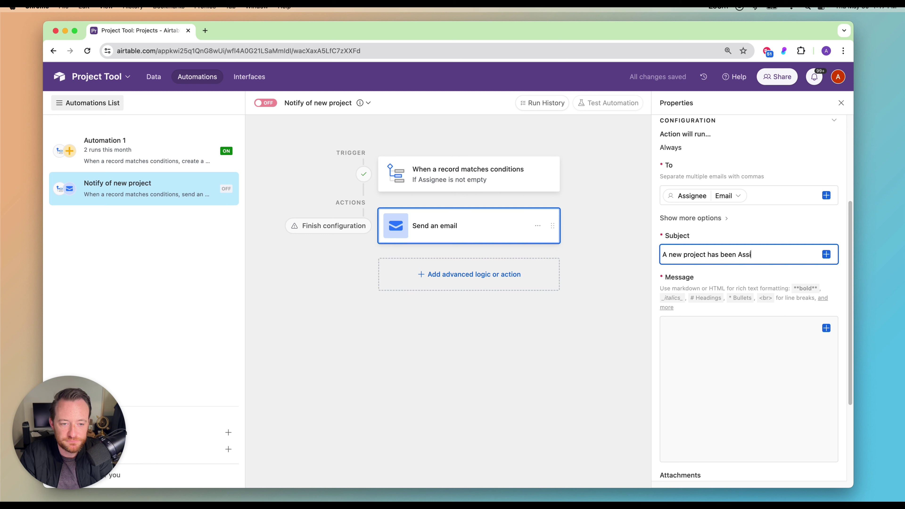
type("gned")
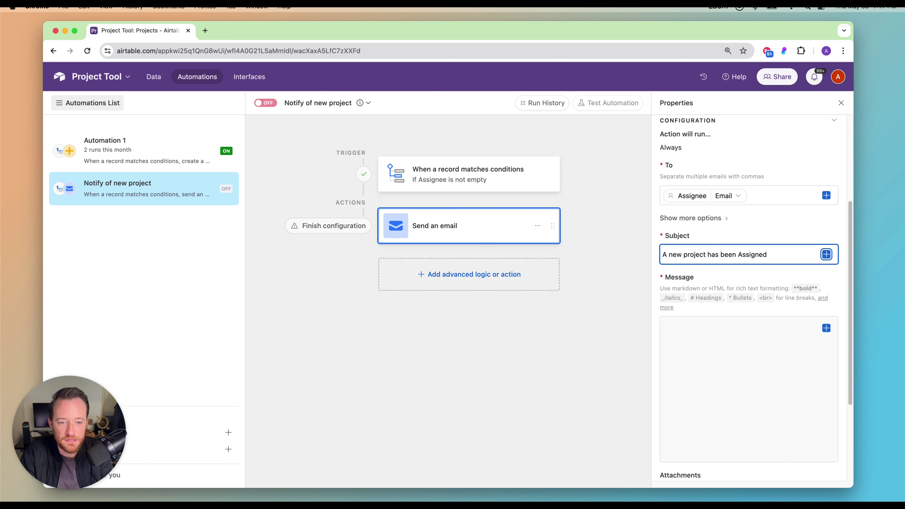
Begin the email message with the greeting "Hello," and a new paragraph that starts with "The".
key("Tab")
key("Tab")
type("Hel")
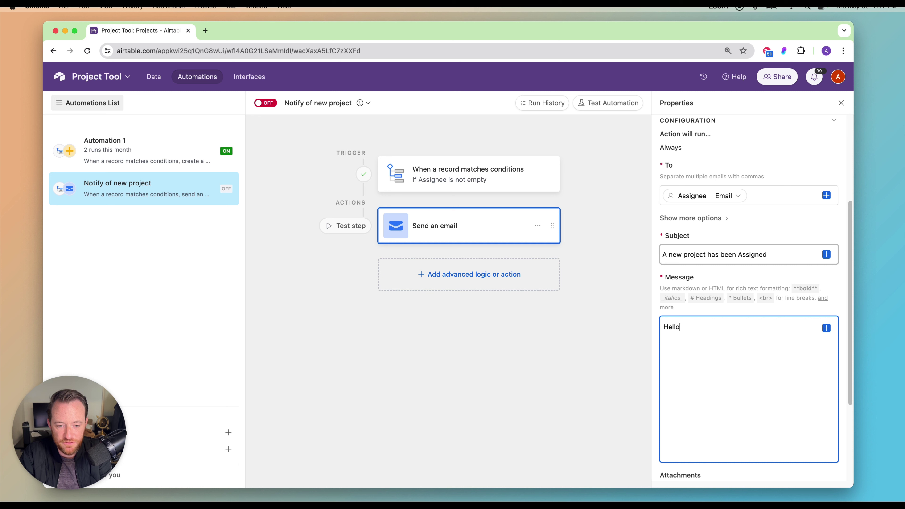
type("lomAl")
key("BackSpace")
key("BackSpace")
key("BackSpace")
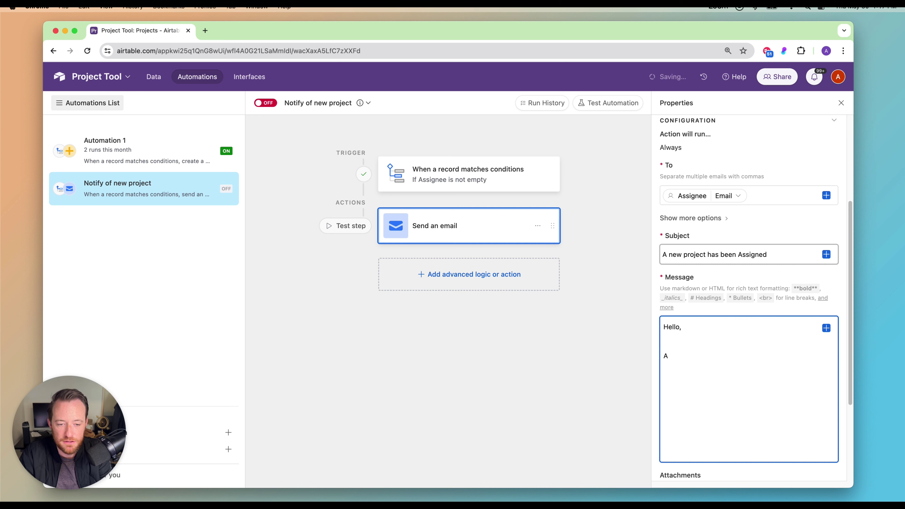
key("Return")
type("The")
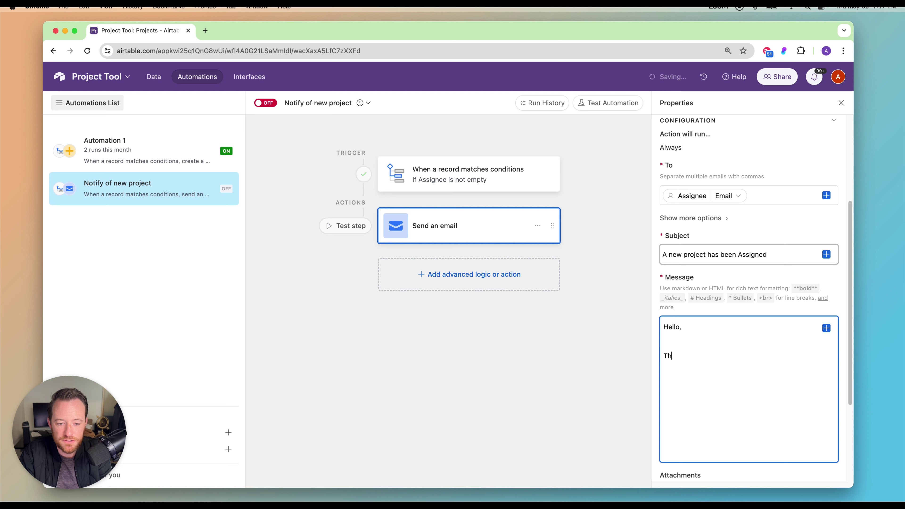
Insert the Project Name value, add "has been assigned to you. Please follow this link to see more details.", and place the Base record URL below.
left_click(826, 327)
scroll(769, 265, "down", 3)
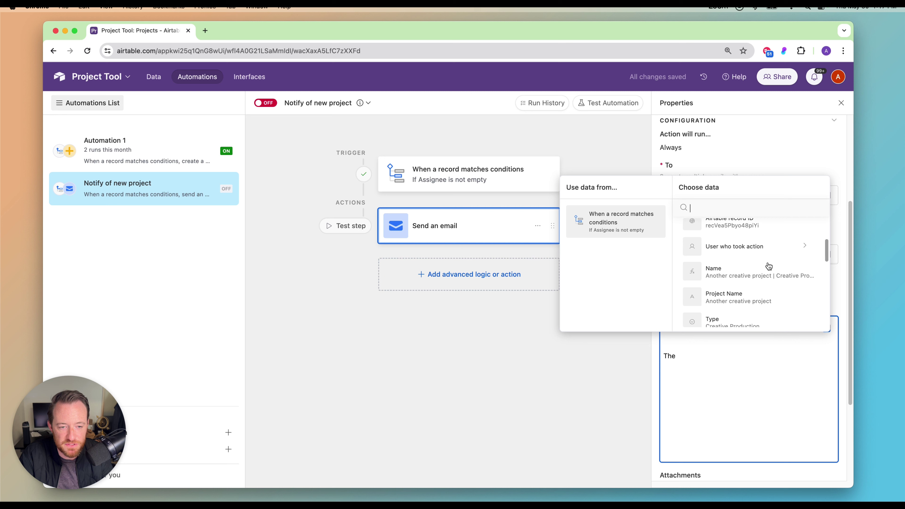
scroll(768, 265, "down", 1)
left_click(747, 285)
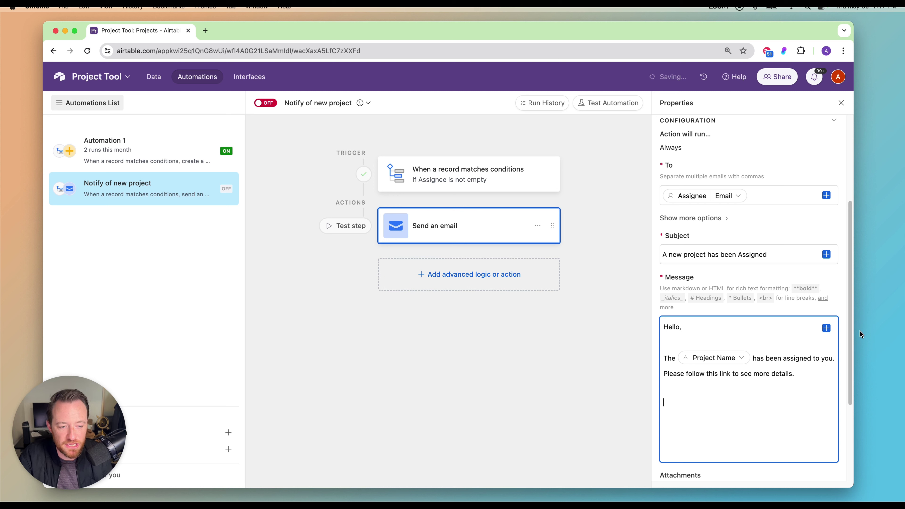
left_click(826, 328)
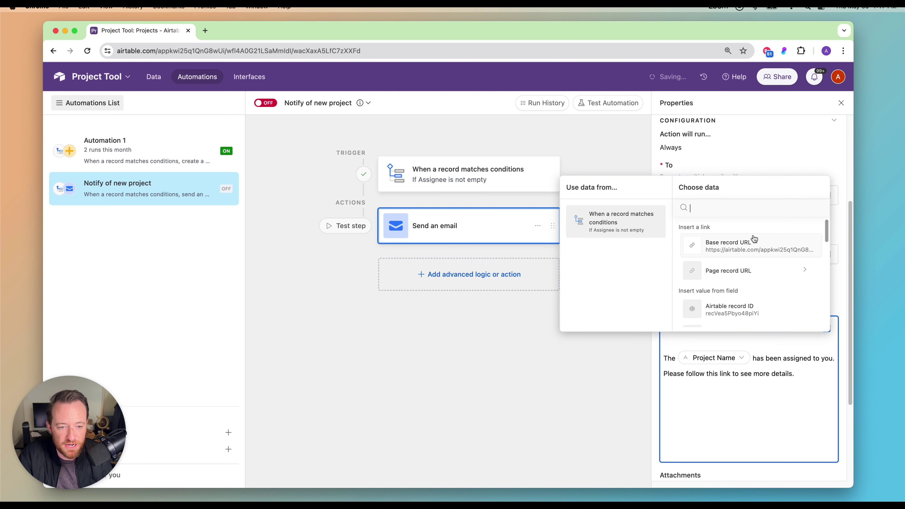
left_click(733, 252)
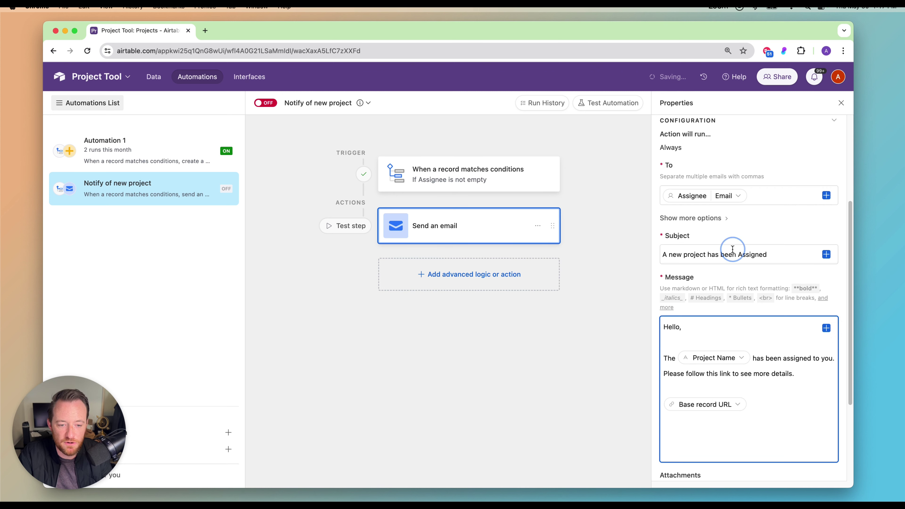
Test the email action by generating a preview of the message, and turn the automation on.
scroll(788, 380, "down", 3)
scroll(783, 381, "down", 2)
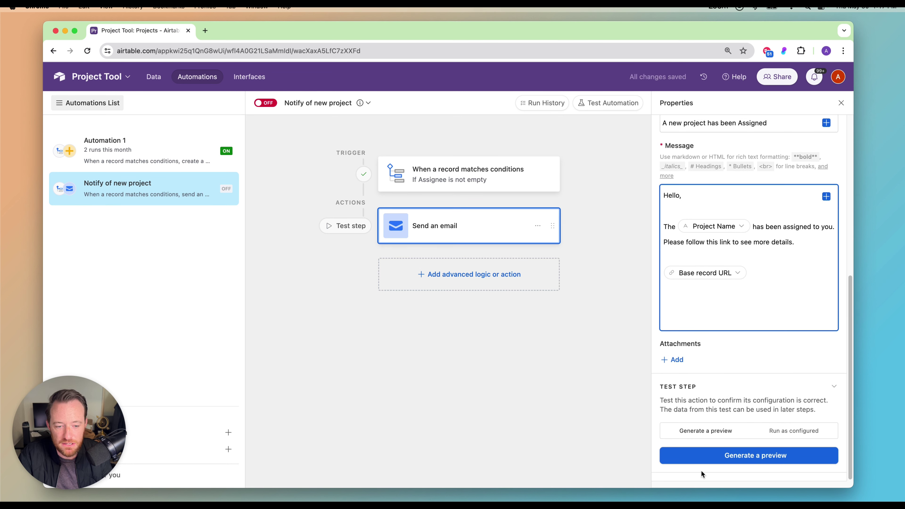
left_click(752, 460)
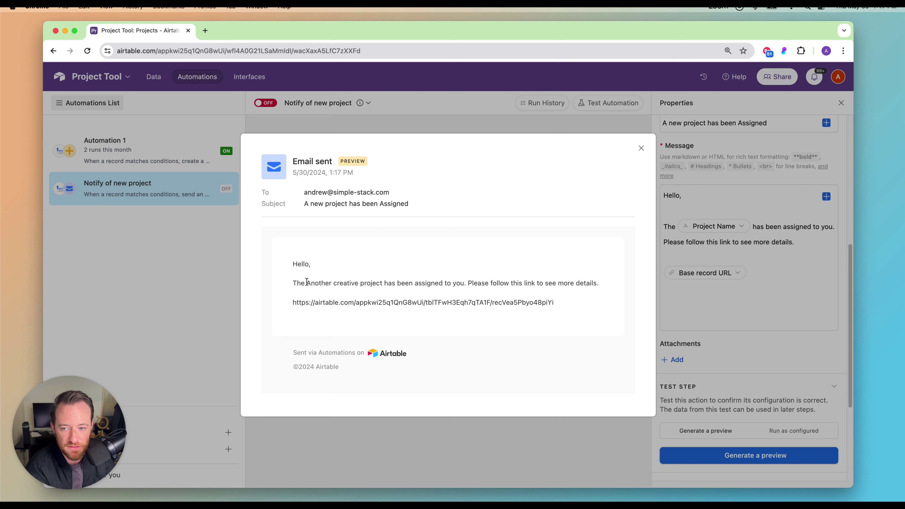
left_click_drag(307, 283, 602, 286)
left_click(595, 302)
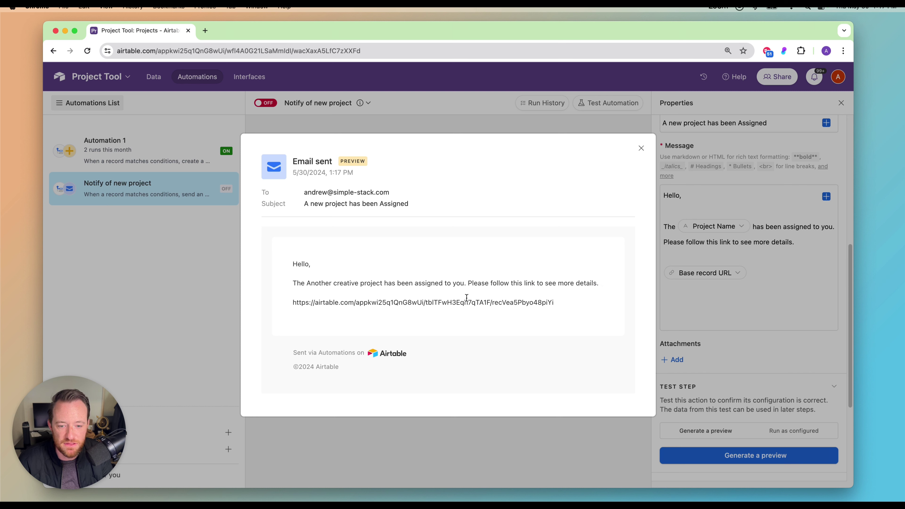
left_click(600, 449)
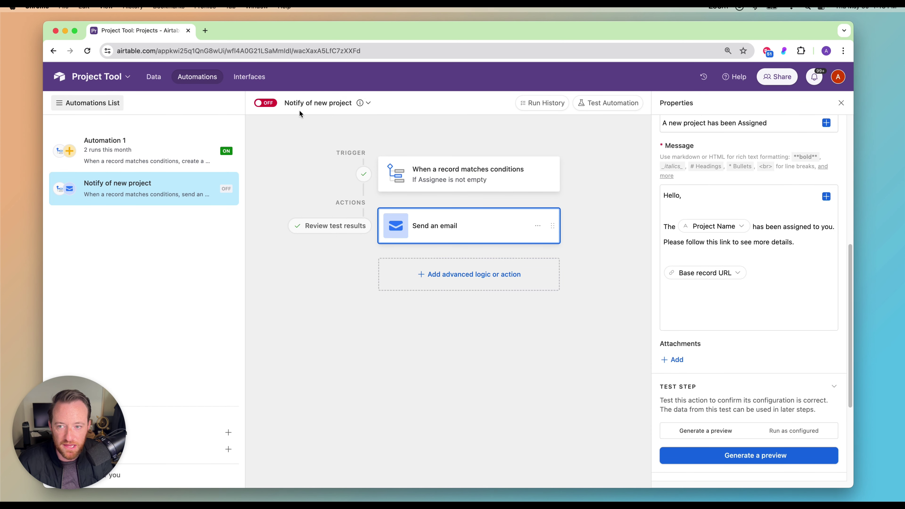
left_click(265, 102)
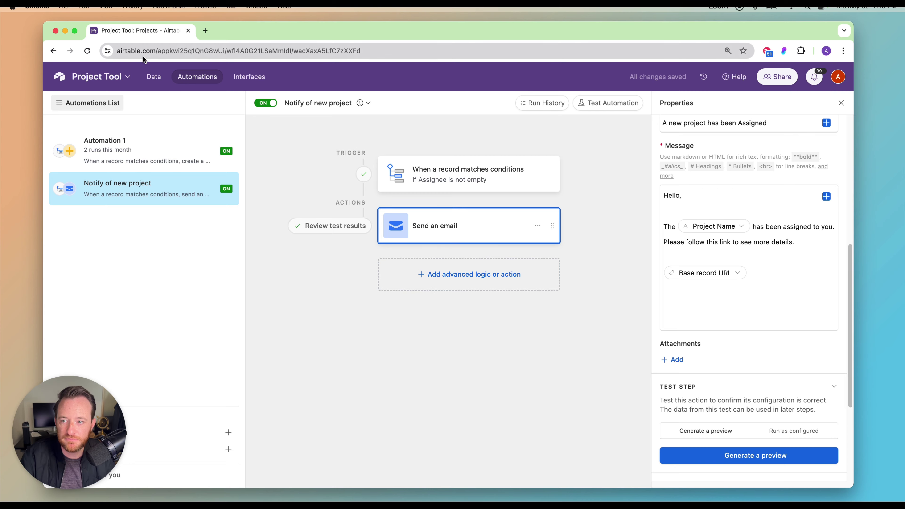
Add a new record to the Projects table with the Project Name "A new project".
left_click(153, 77)
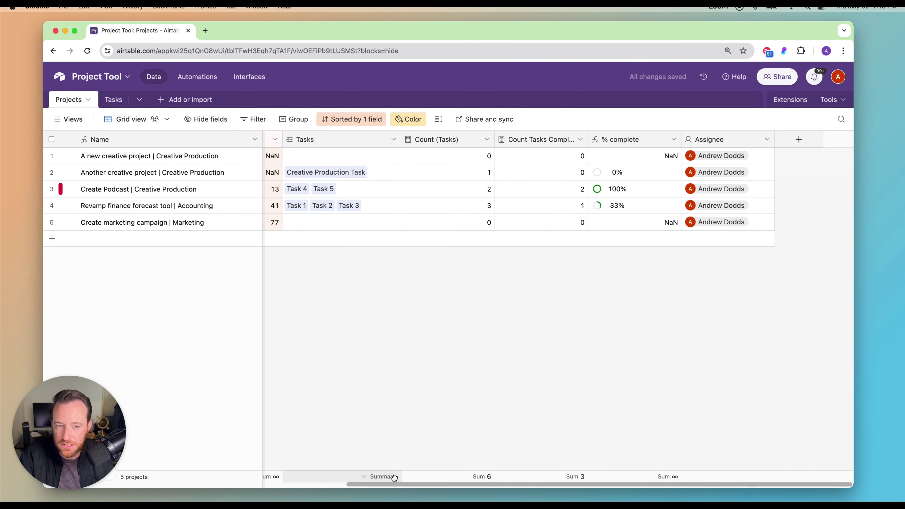
left_click_drag(385, 483, 119, 392)
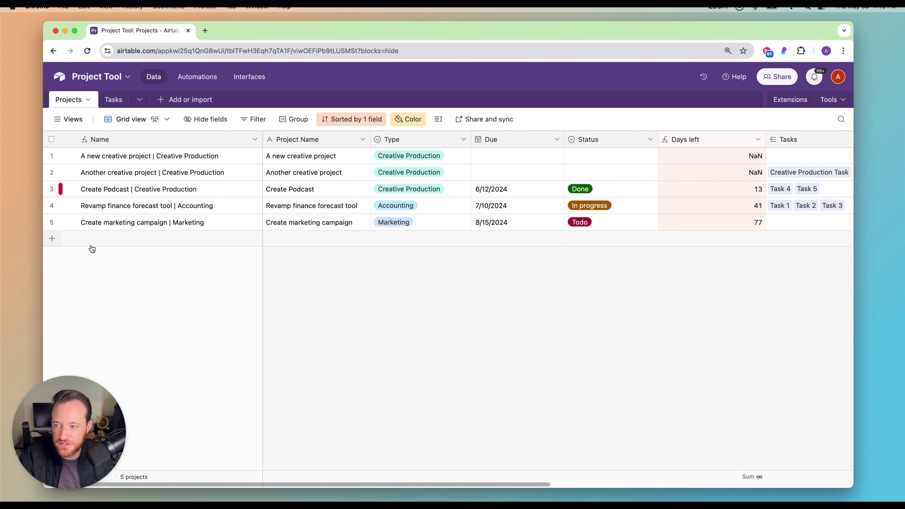
left_click(57, 239)
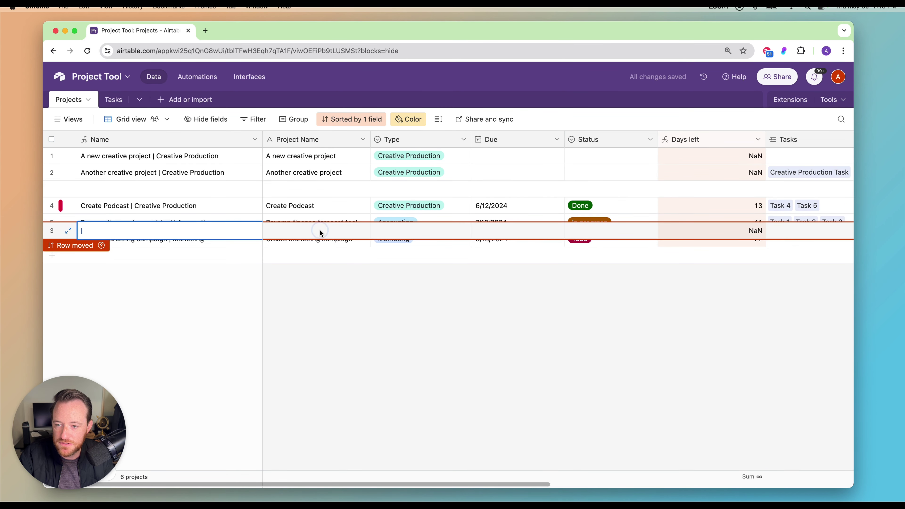
left_click(320, 231)
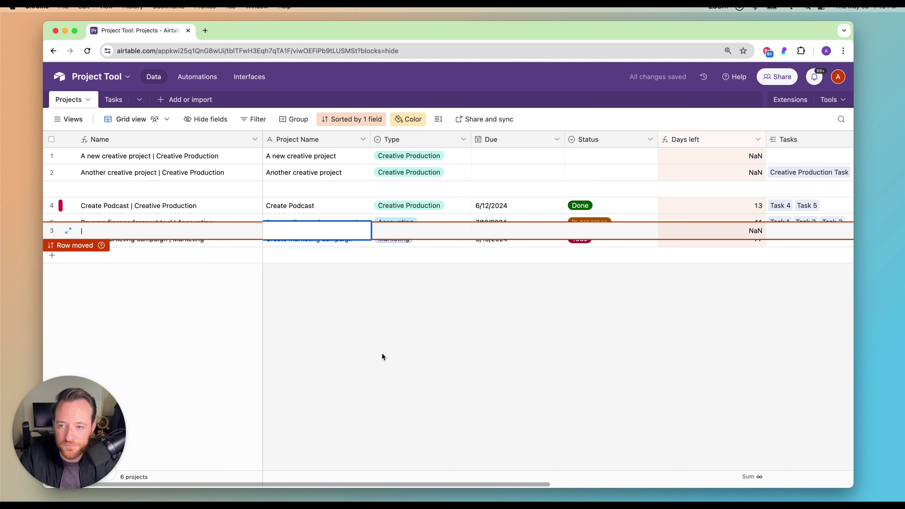
type("A new project")
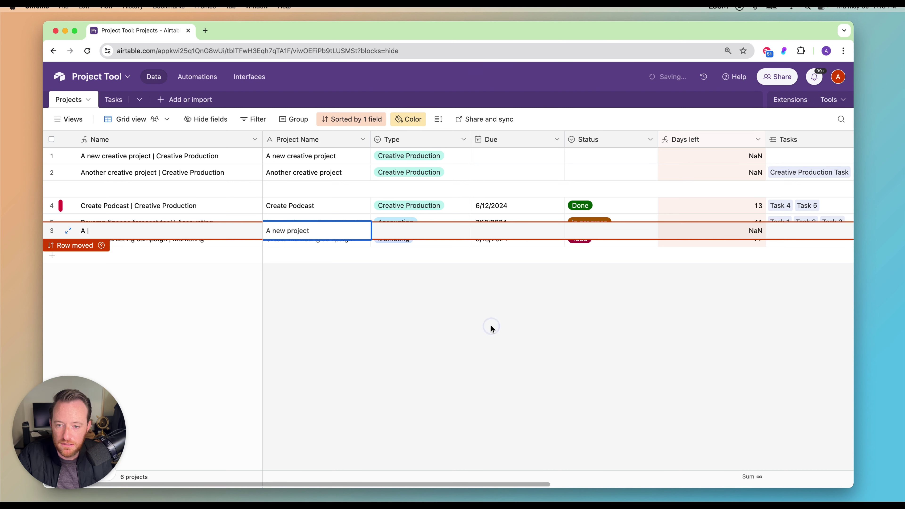
Set the "A new project" record's Type to Accounting and its Status to Todo.
double_click(427, 189)
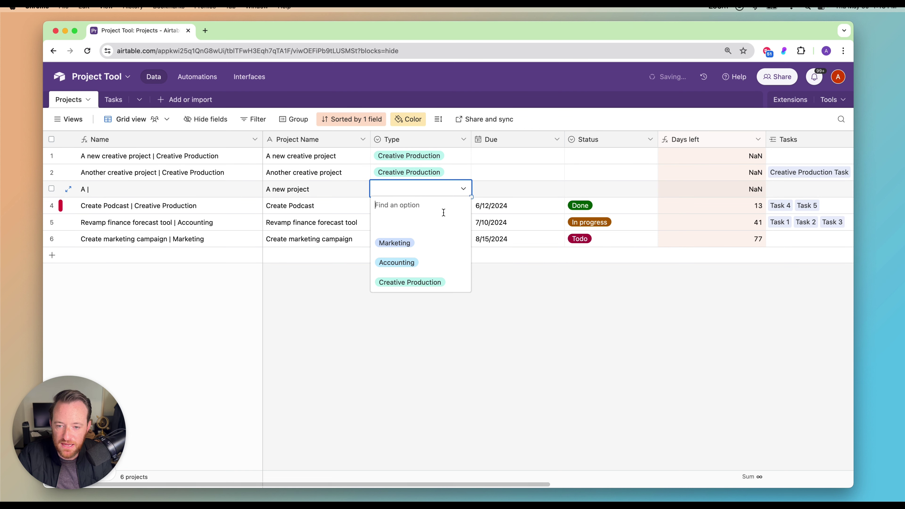
left_click(434, 262)
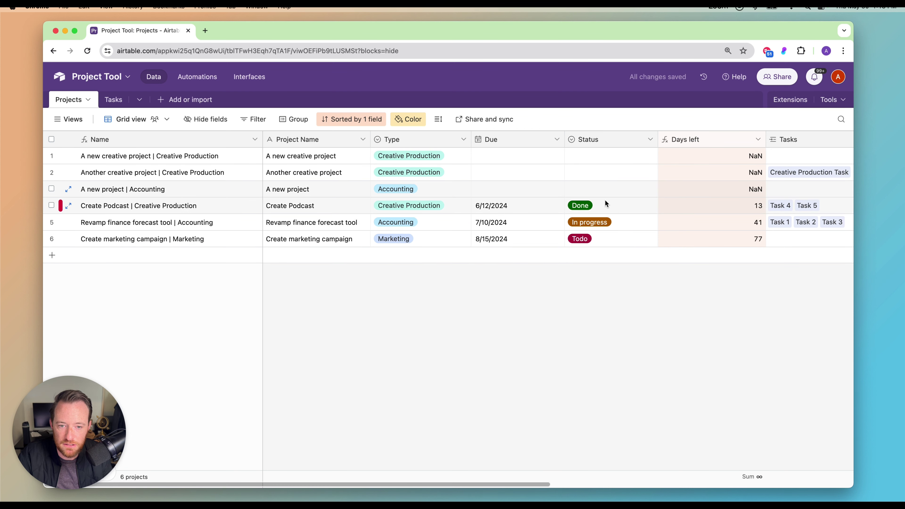
double_click(606, 189)
left_click(603, 242)
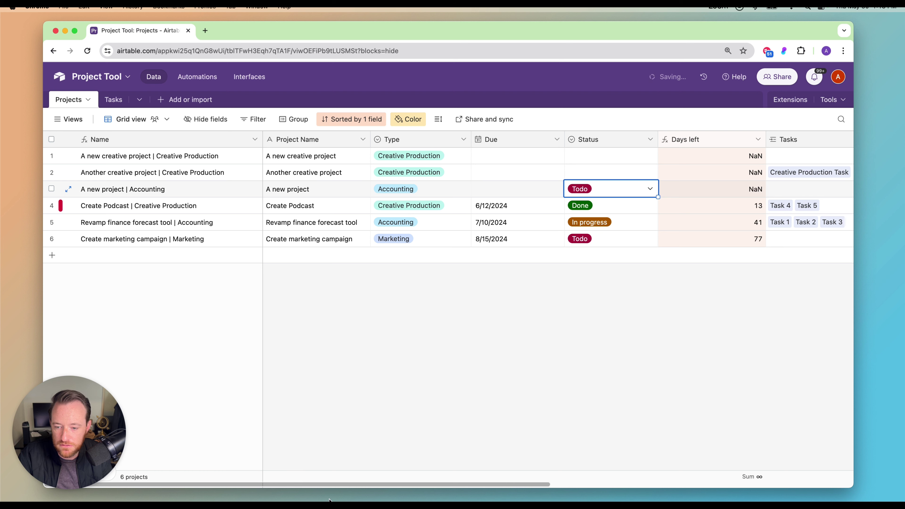
Assign the "A new project" record to the same user as the other projects.
left_click_drag(335, 484, 850, 470)
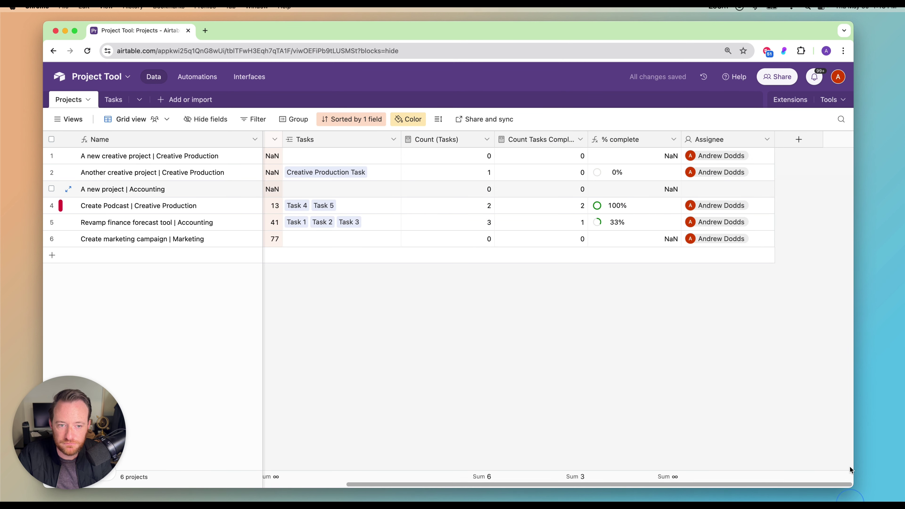
left_click(719, 192)
left_click(718, 192)
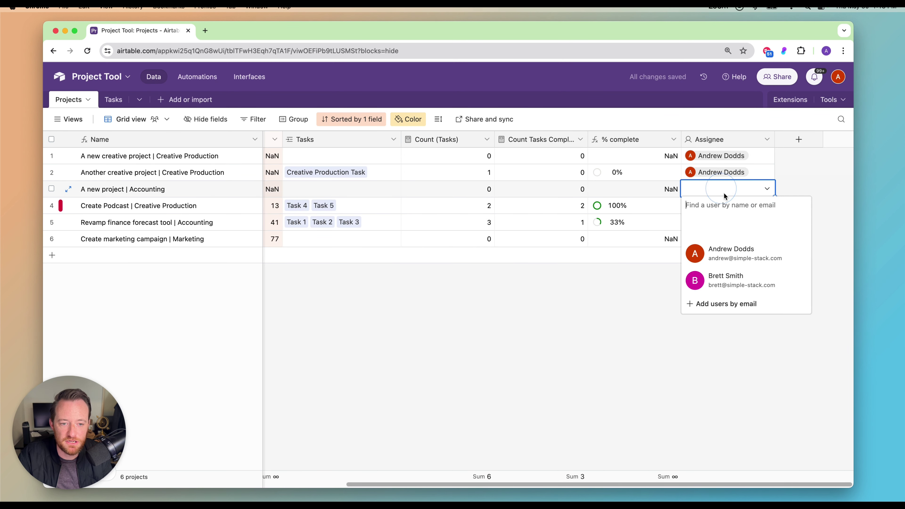
left_click(722, 253)
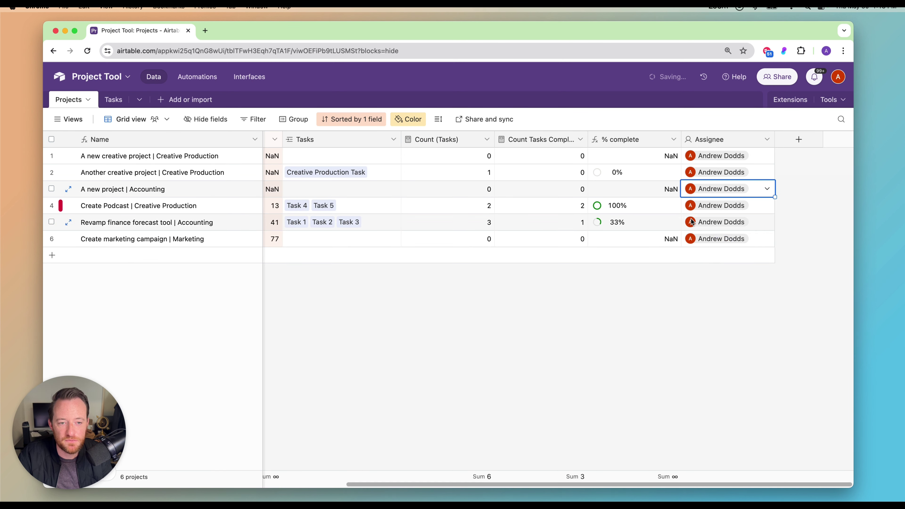
Switch to Gmail by opening gmail.com in a new browser tab.
left_click(205, 31)
type("gmail.com")
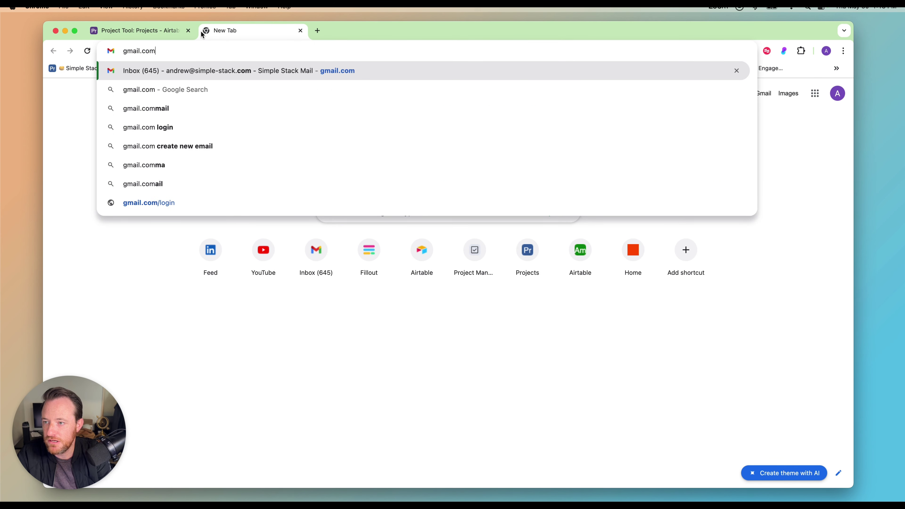
key("Return")
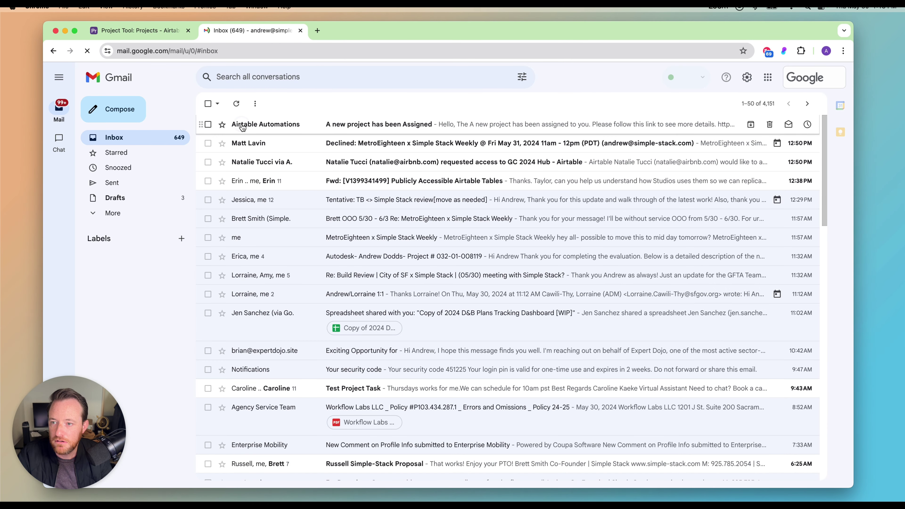
Read the "A new project has been Assigned" email, follow its link to the project record, and close the record.
left_click(239, 124)
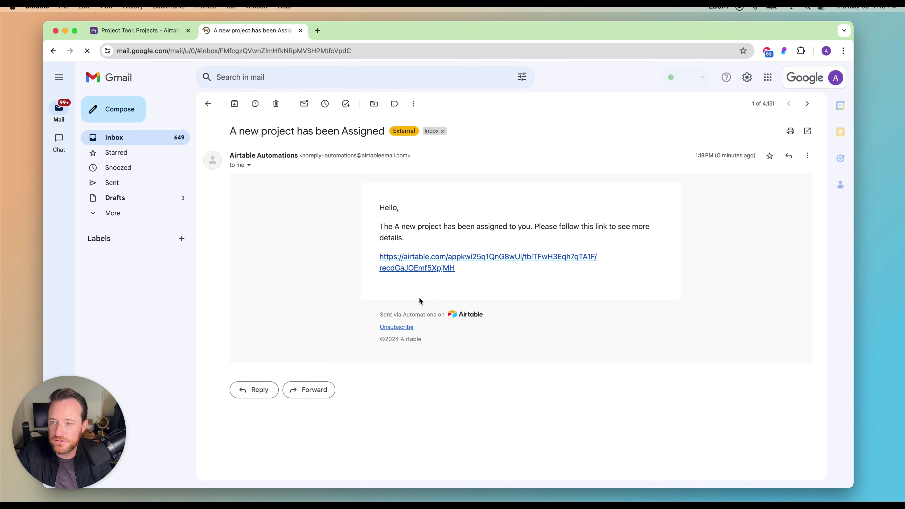
left_click(425, 264)
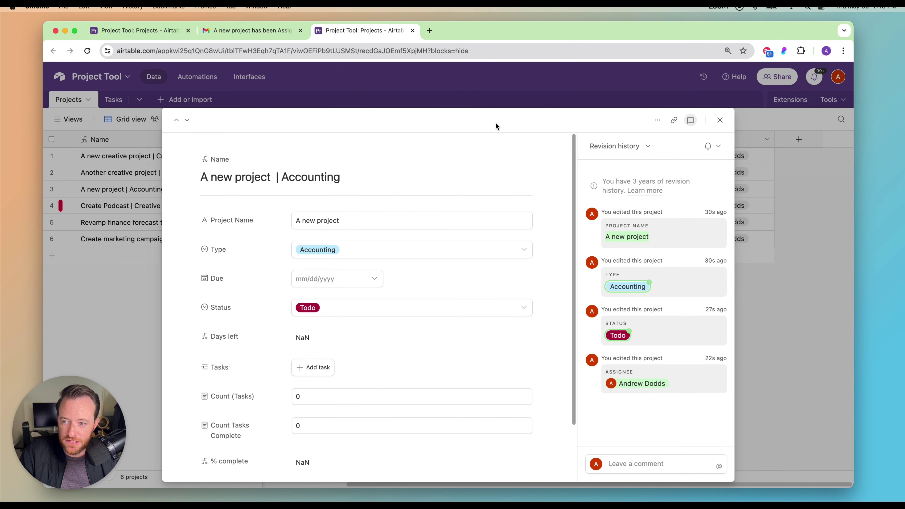
left_click(719, 121)
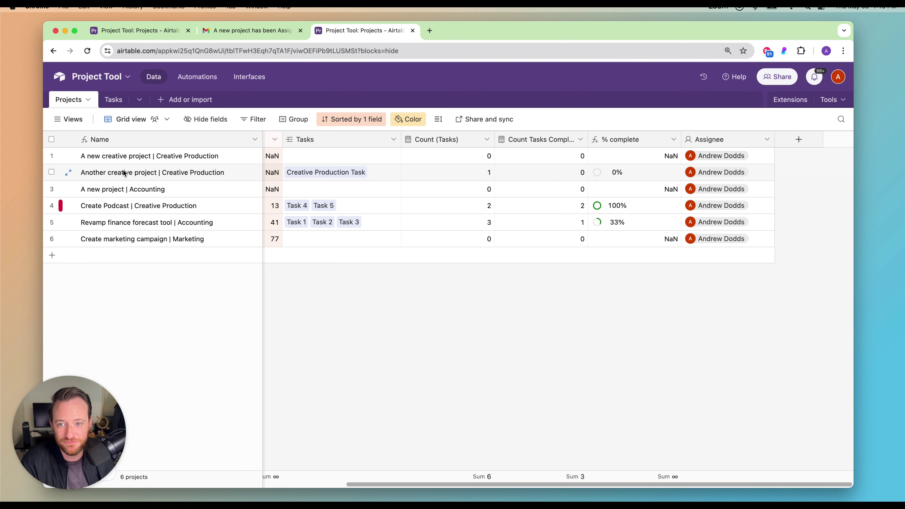
left_click_drag(51, 410, 790, 66)
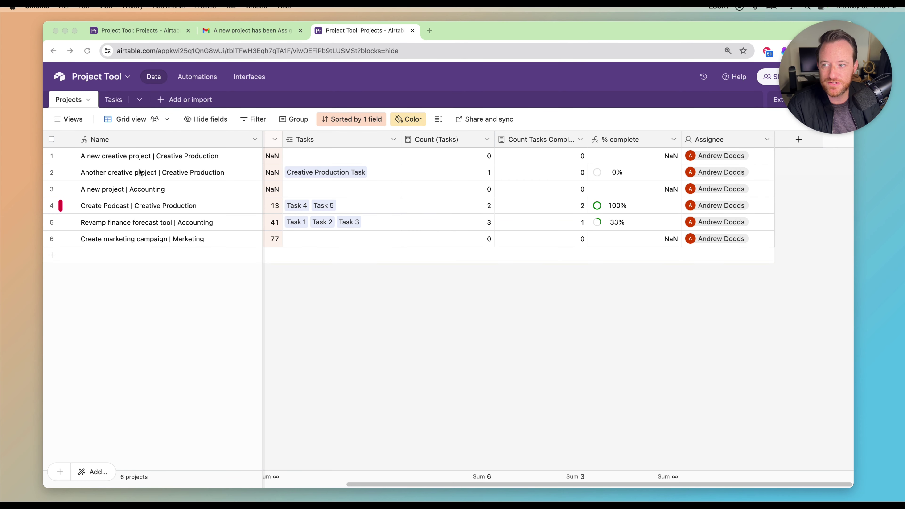
Show the Projects table's list of views and rename the Grid view as "All Projects".
left_click(68, 119)
left_click(69, 119)
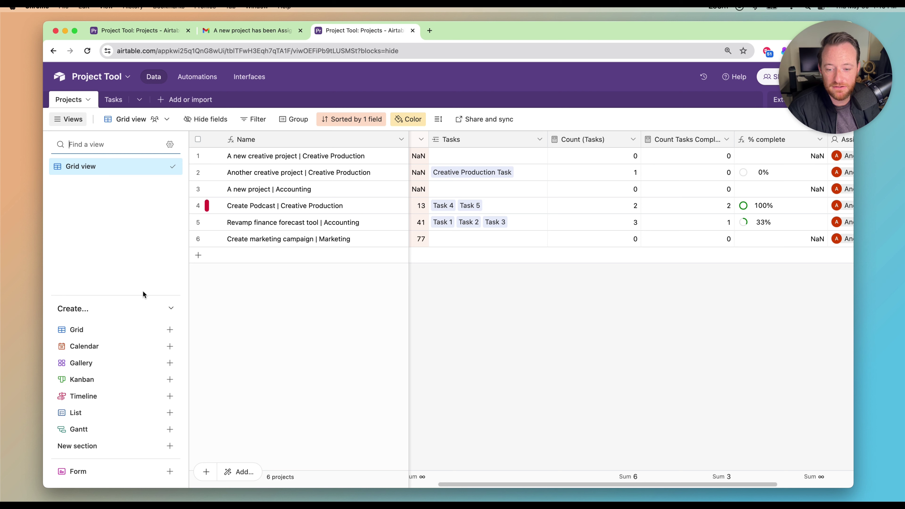
left_click_drag(586, 484, 256, 473)
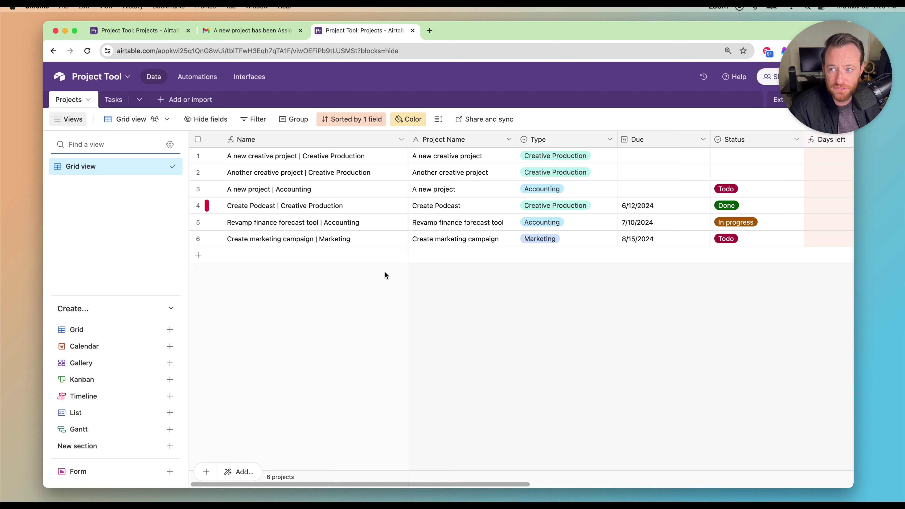
left_click(73, 120)
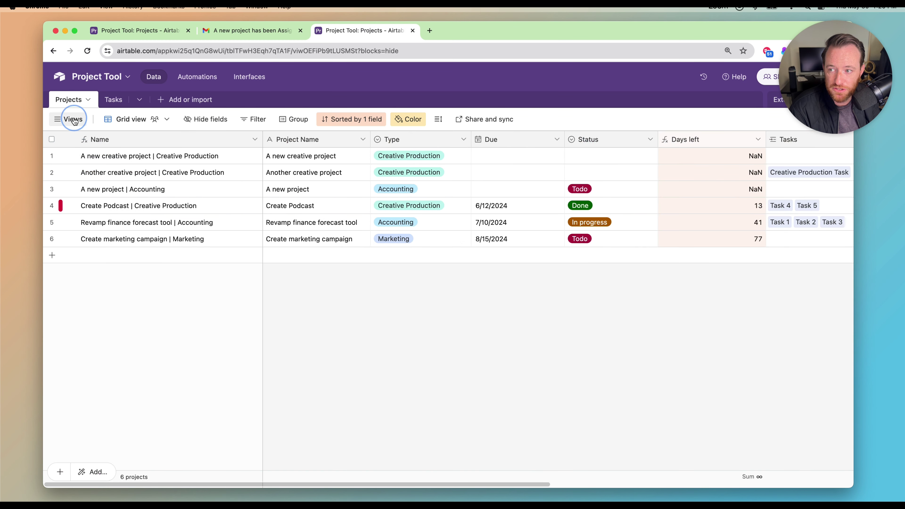
left_click(73, 119)
double_click(88, 166)
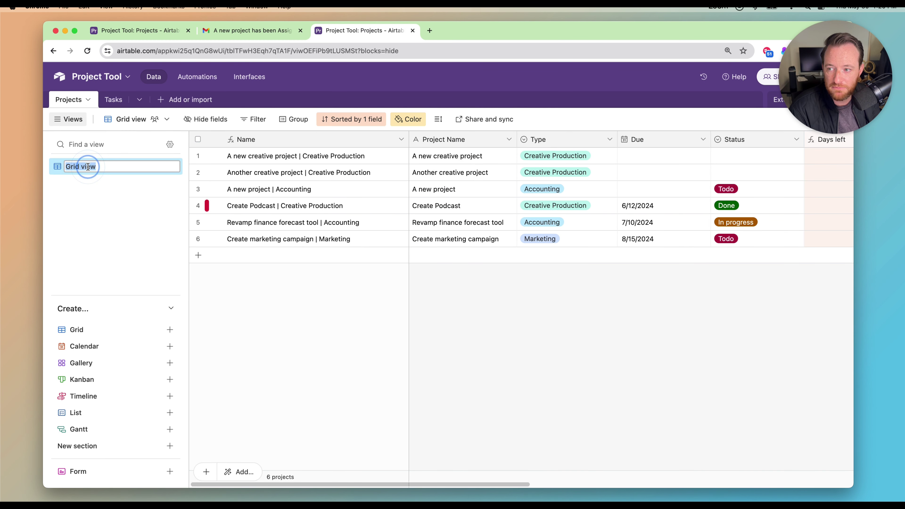
type("A")
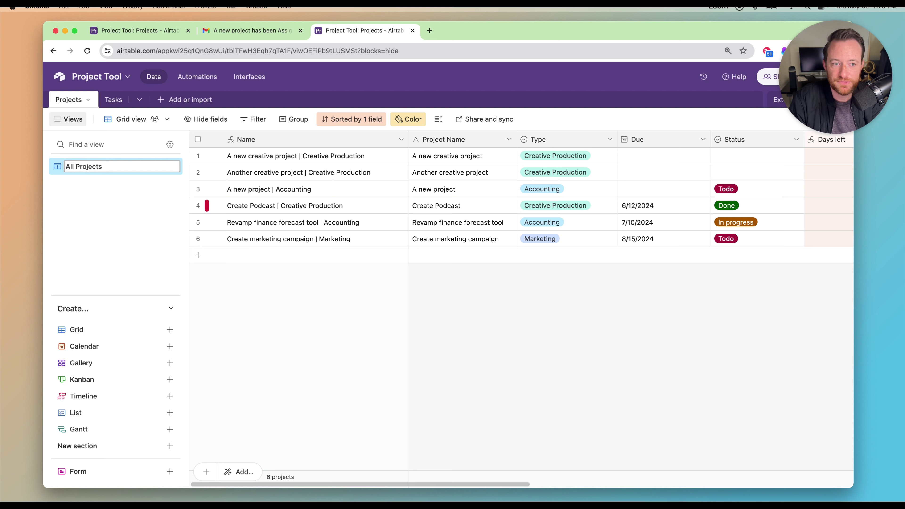
type("ll Projects")
left_click(257, 311)
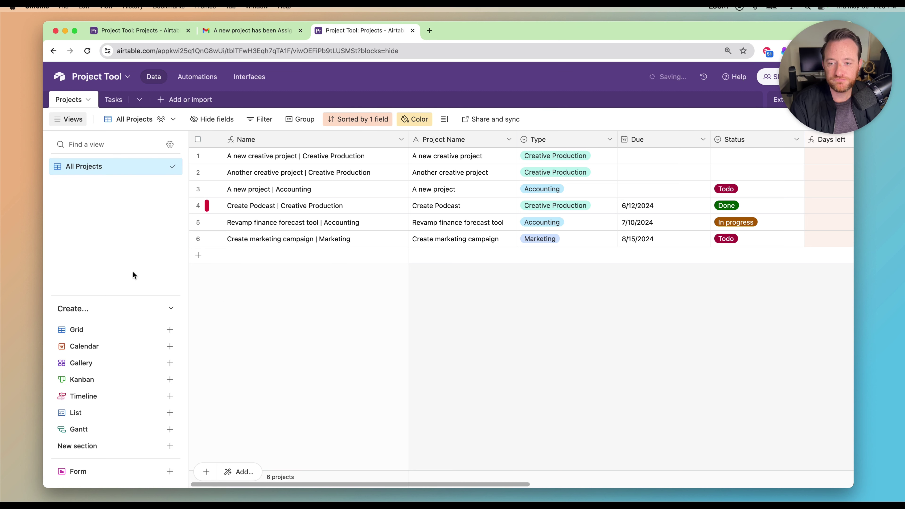
Set the due date of the "A new creative project" record to 7/19/2024.
left_click(672, 155)
left_click(672, 155)
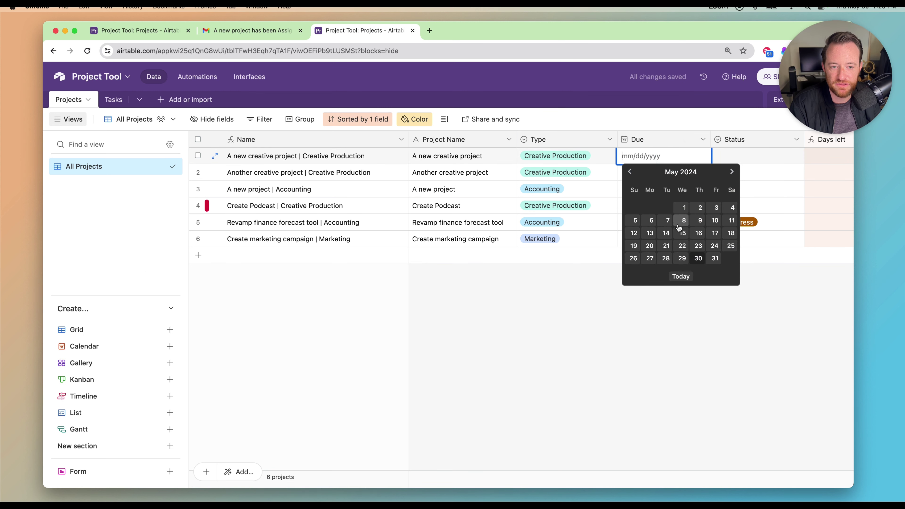
left_click(732, 171)
left_click(732, 171)
left_click(714, 233)
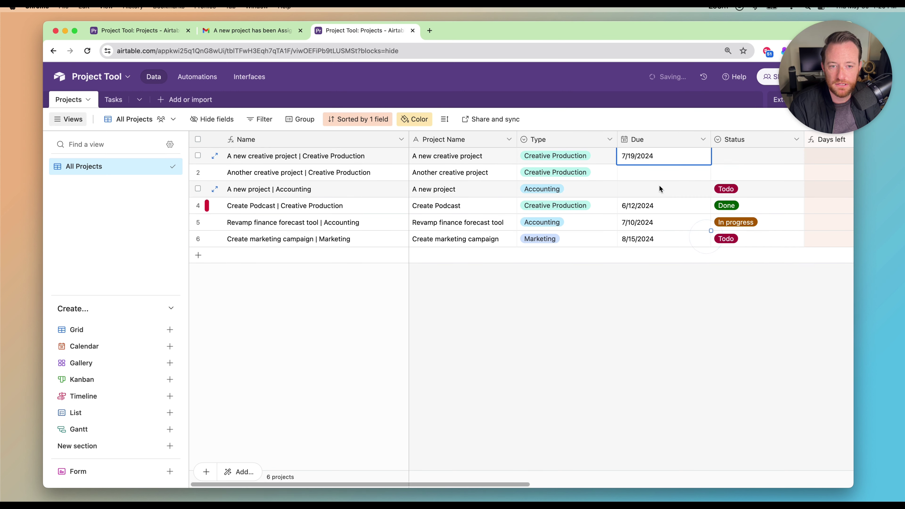
Set the due date of the "A new project" accounting record to 6/5/2024.
left_click(643, 173)
left_click(640, 172)
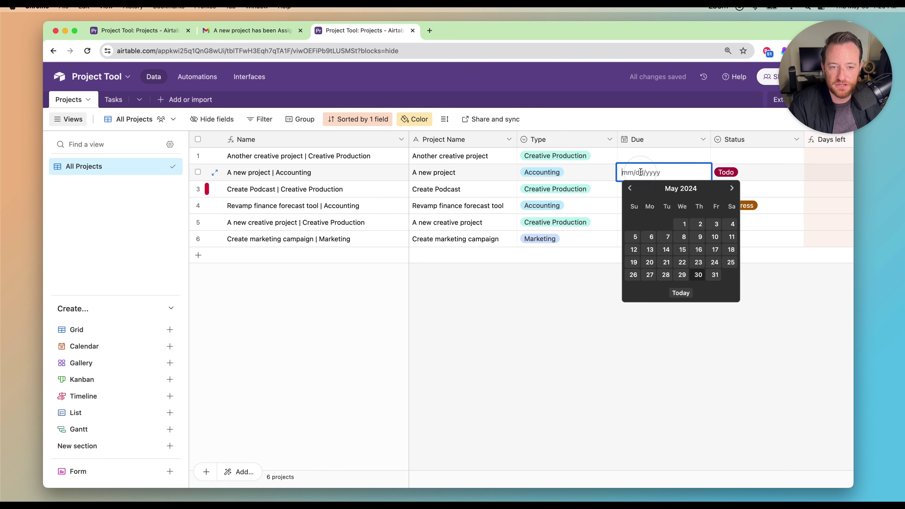
left_click(732, 192)
left_click(683, 237)
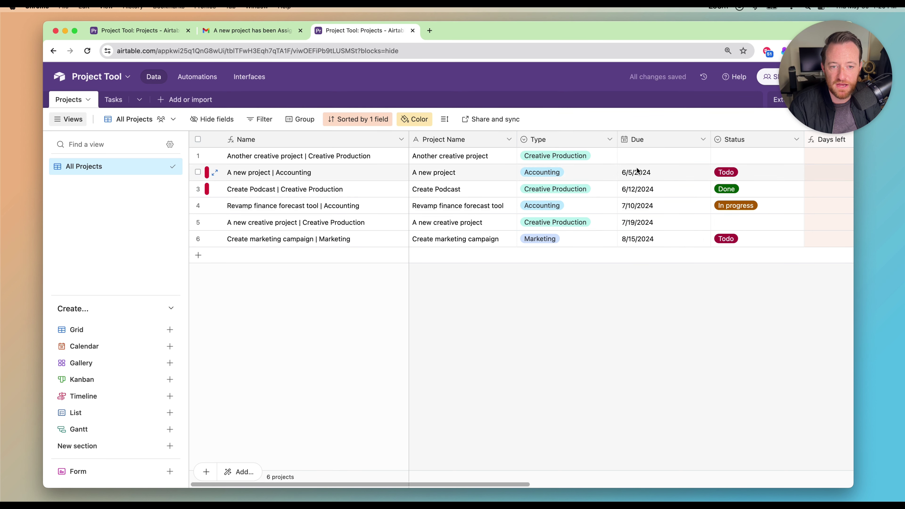
Set the due date of the "Another creative project" record to 7/11/2024.
left_click(638, 156)
left_click(638, 156)
left_click(731, 171)
left_click(731, 172)
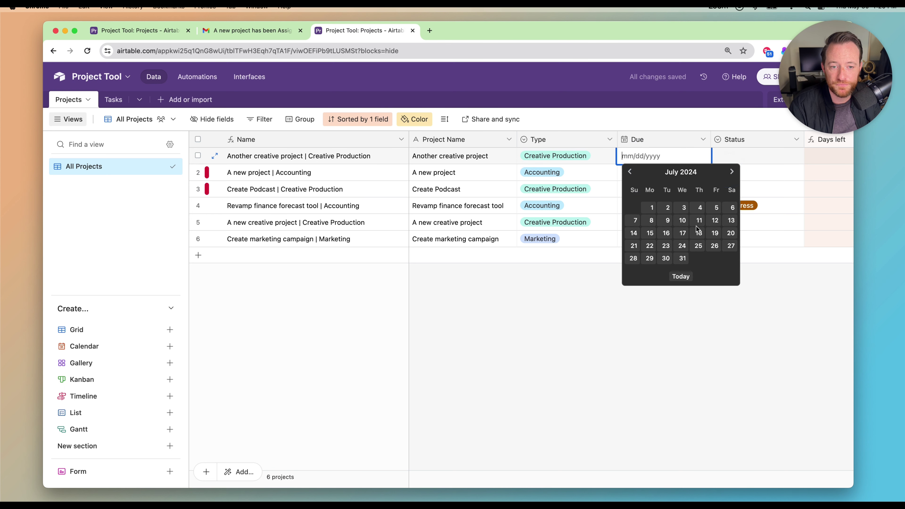
left_click(698, 220)
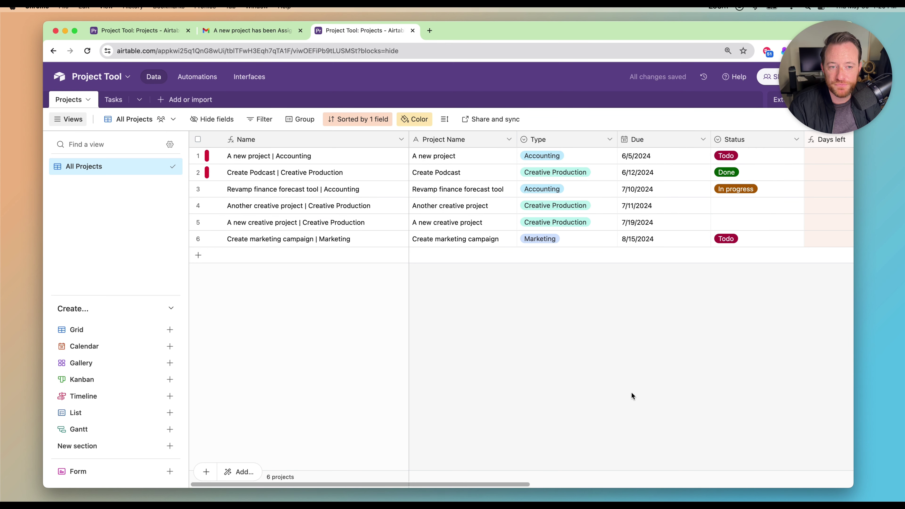
Set the status of both "Another creative project" and "A new creative project" to In progress.
left_click(747, 204)
left_click(748, 205)
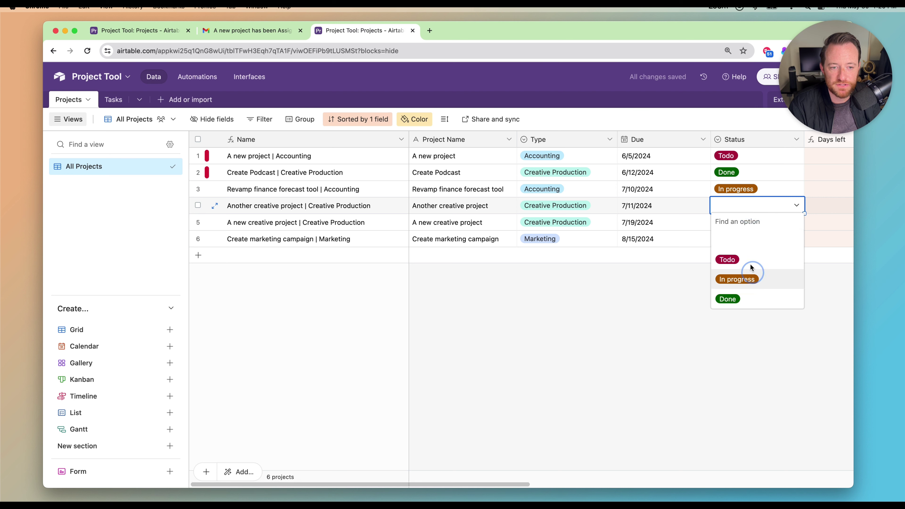
left_click(751, 273)
left_click(748, 222)
left_click(748, 222)
left_click(732, 296)
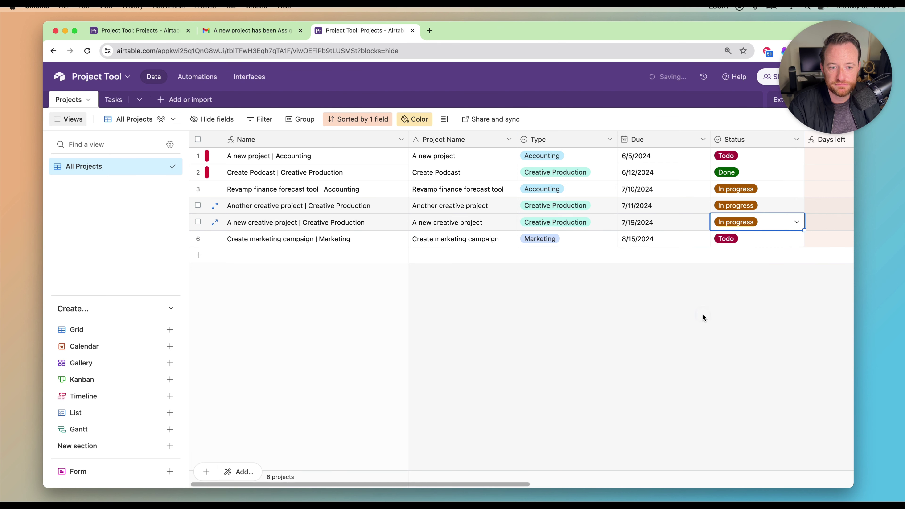
left_click(703, 317)
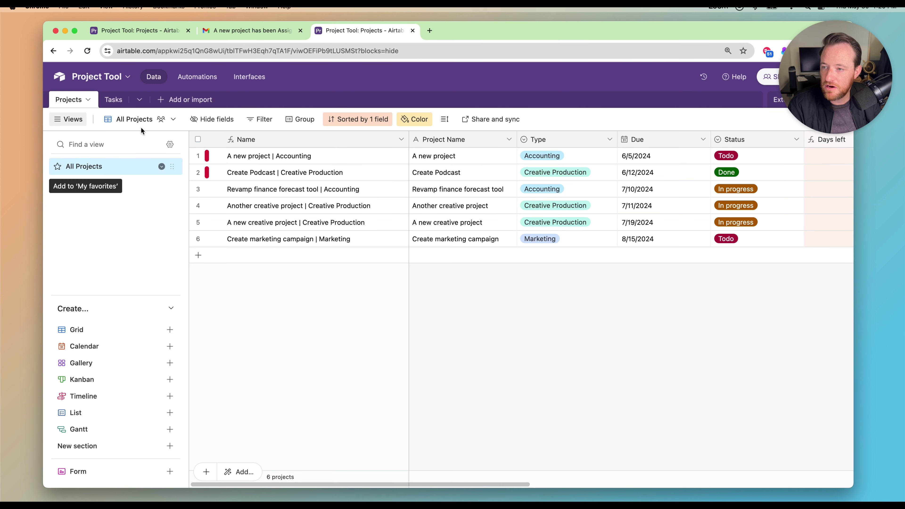
Duplicate the All Projects view and name the copy "In Progress".
left_click(161, 166)
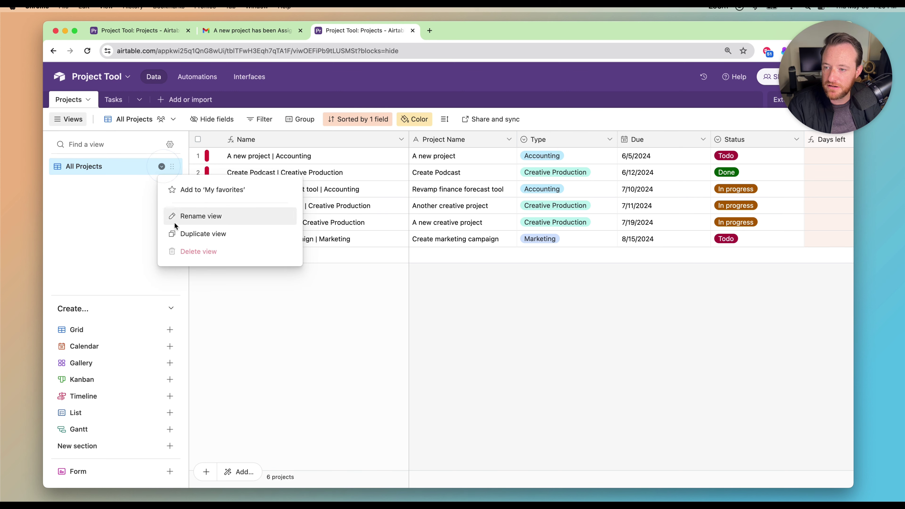
left_click(201, 234)
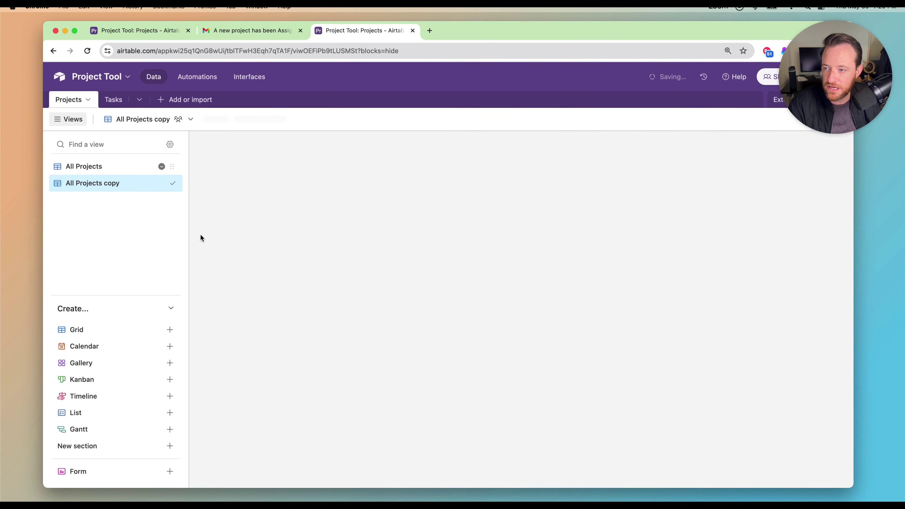
double_click(111, 182)
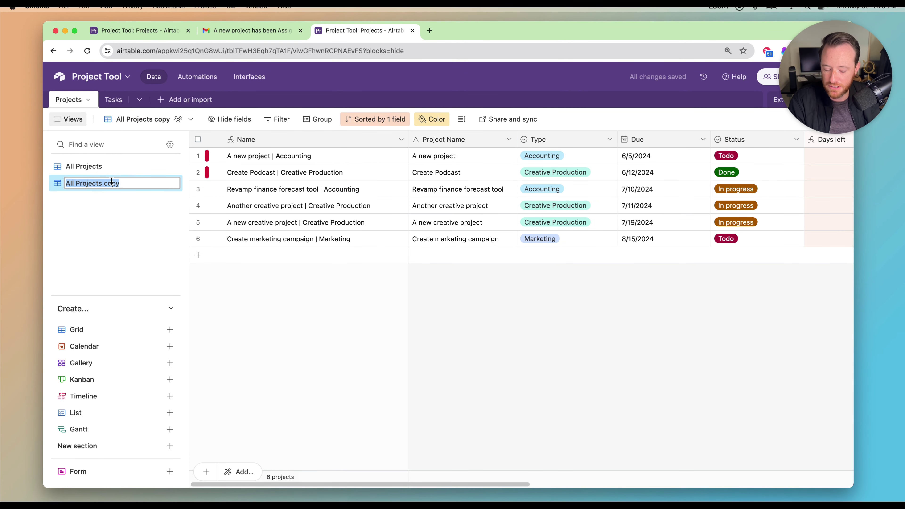
key("BackSpace")
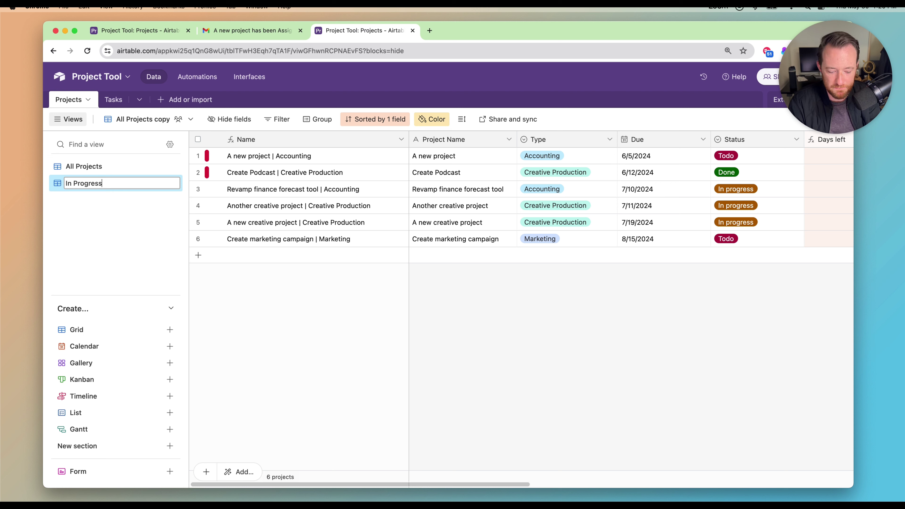
key("Return")
Filter the In Progress view to show only projects where Status is In progress.
left_click(262, 120)
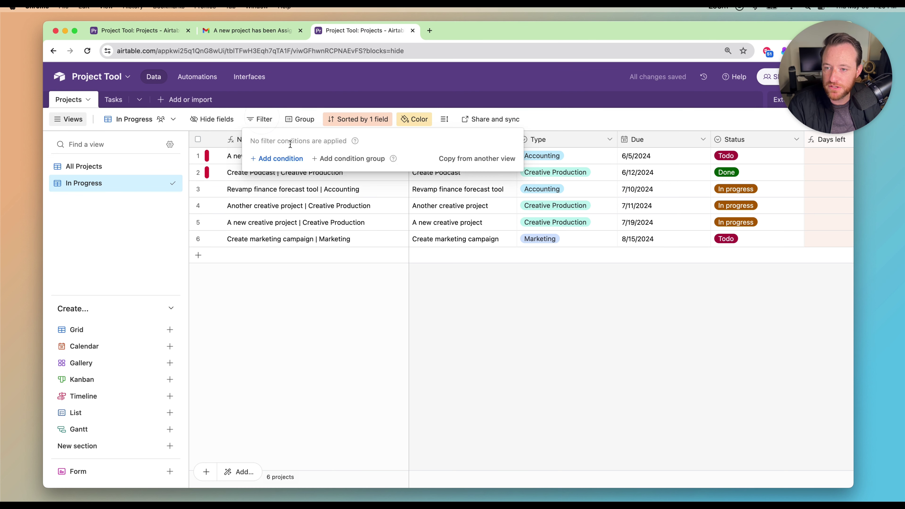
left_click(288, 158)
left_click(320, 160)
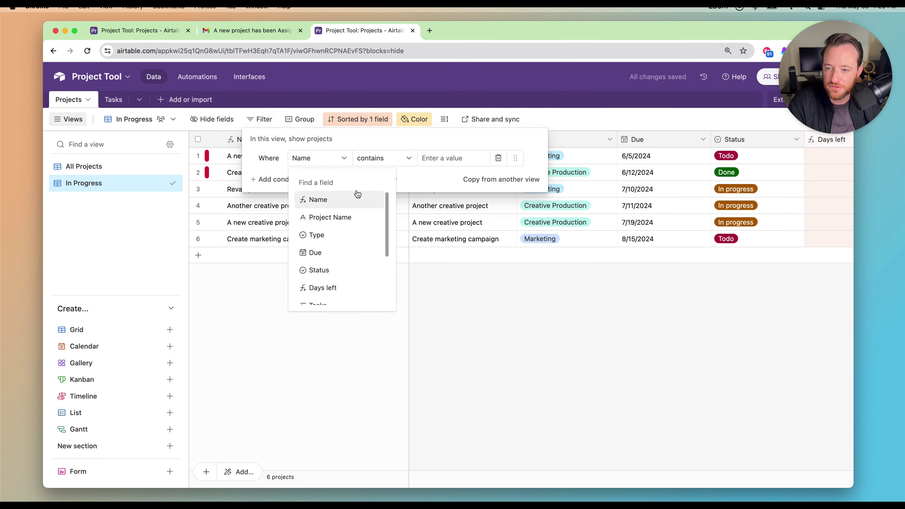
scroll(340, 251, "down", 1)
left_click(340, 254)
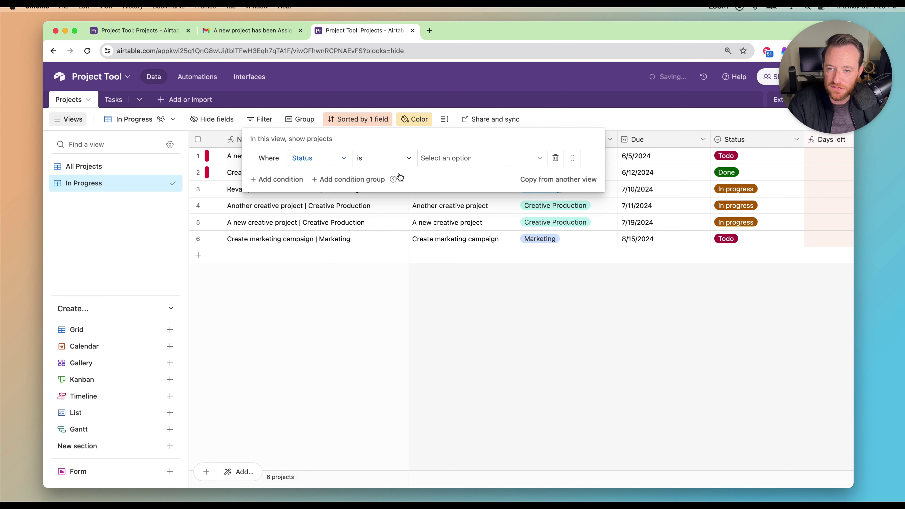
left_click(442, 159)
left_click(451, 221)
left_click(524, 270)
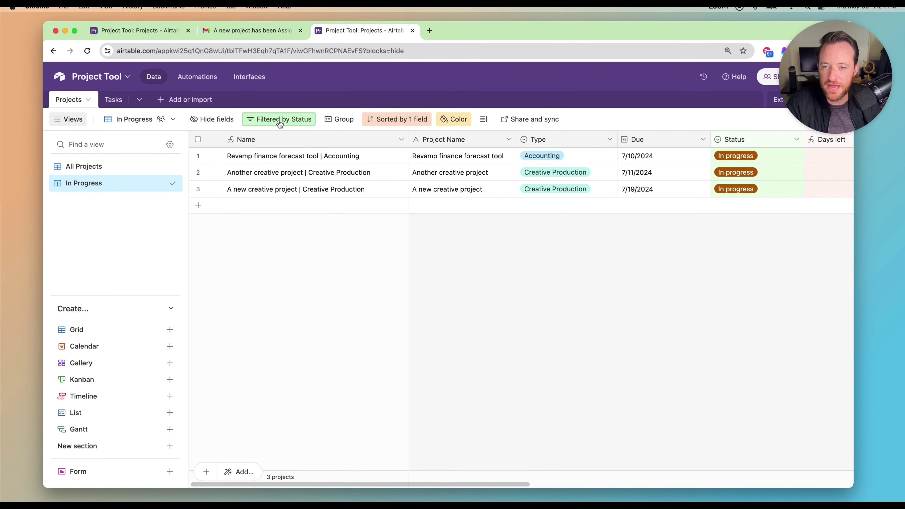
Group the records of the In Progress view by the Type field.
left_click(339, 119)
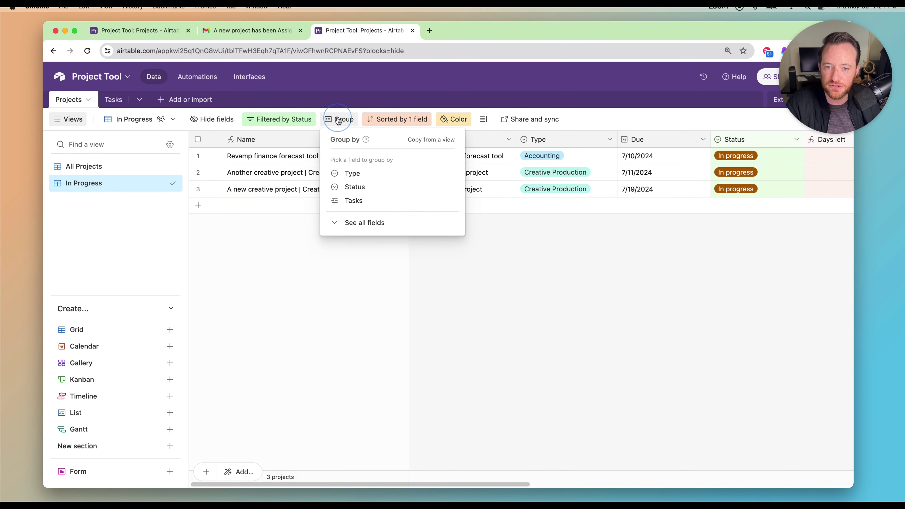
left_click(371, 175)
left_click(530, 342)
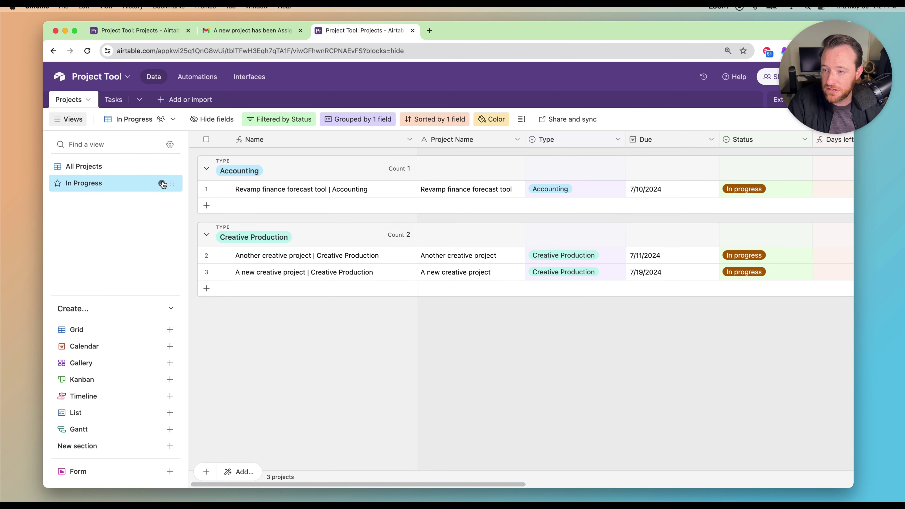
Duplicate the In Progress view and name the copy "Upcoming Projects".
left_click(161, 183)
left_click(199, 250)
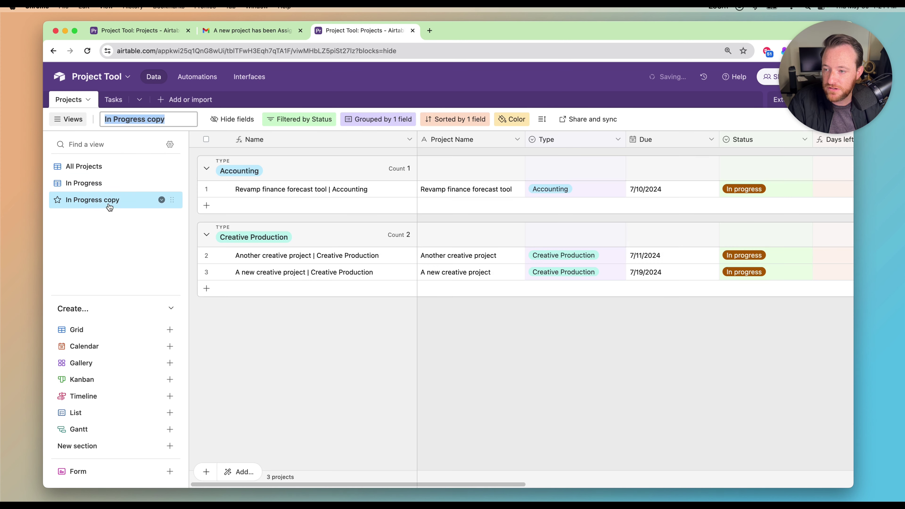
double_click(110, 201)
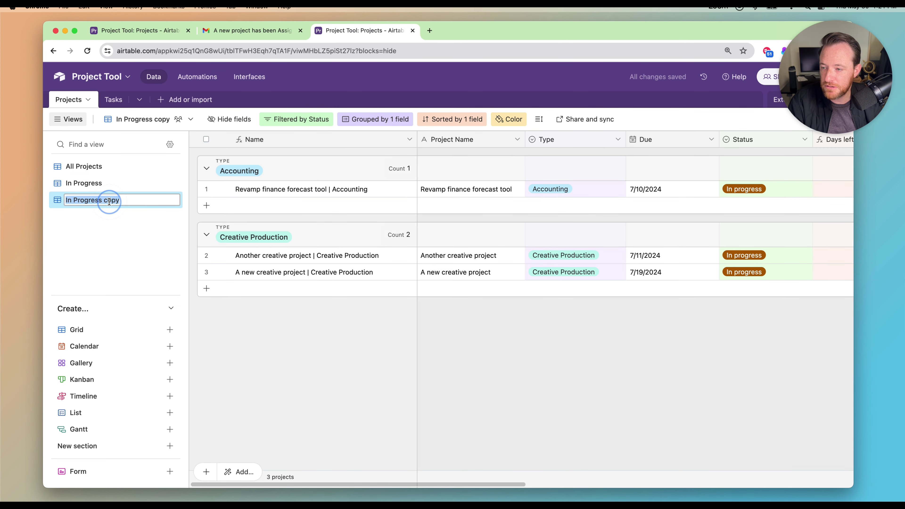
type("Upcomin")
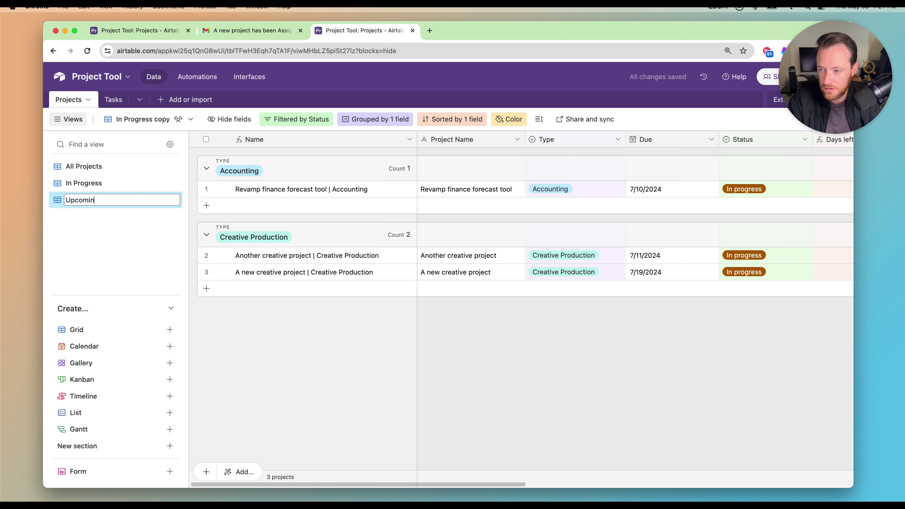
type("g Projects")
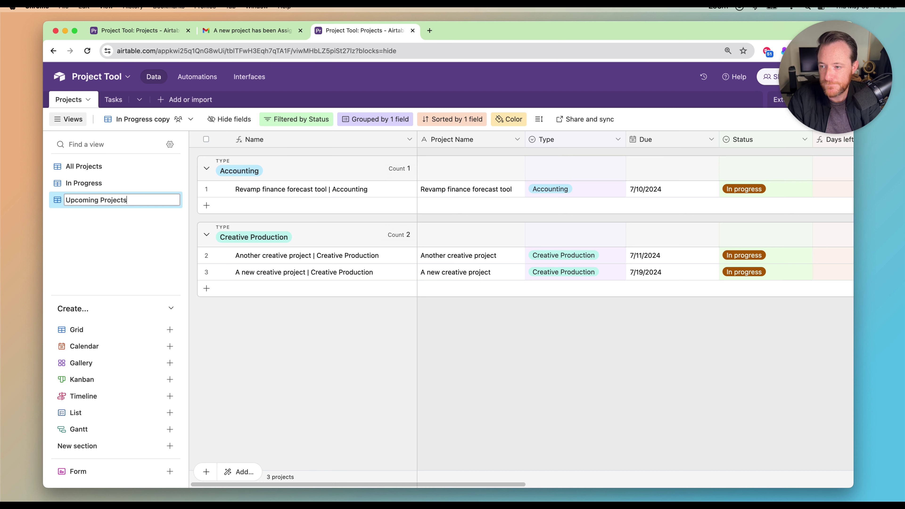
key("Return")
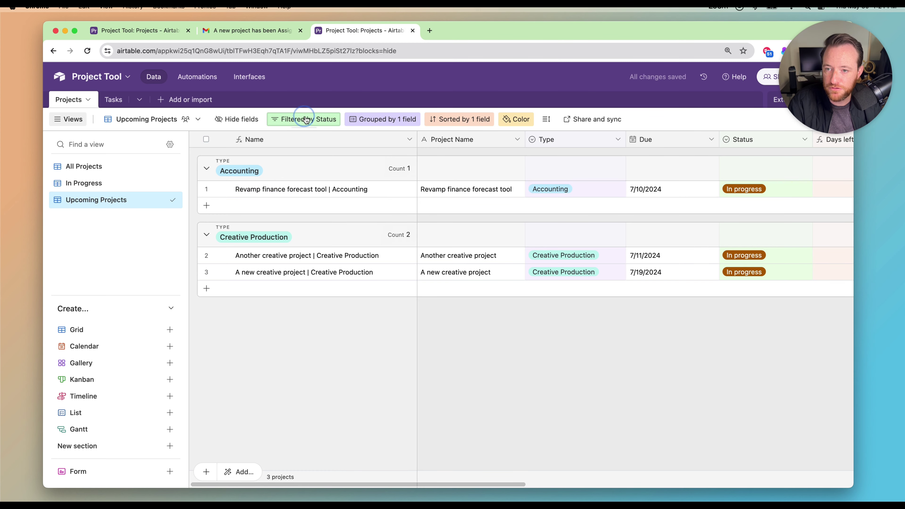
Replace the Upcoming Projects view's Status filter with a condition showing projects where Days left is ≤ 30.
left_click(303, 118)
left_click(580, 157)
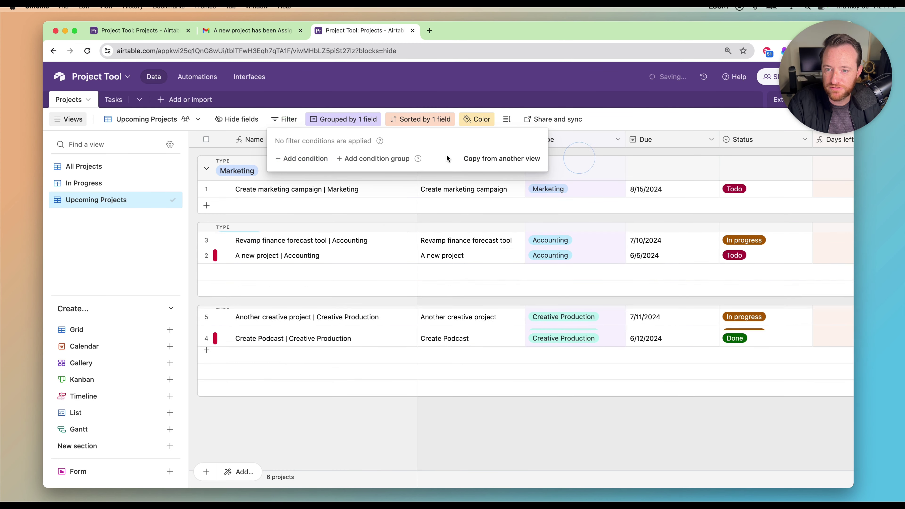
left_click(315, 159)
left_click(360, 159)
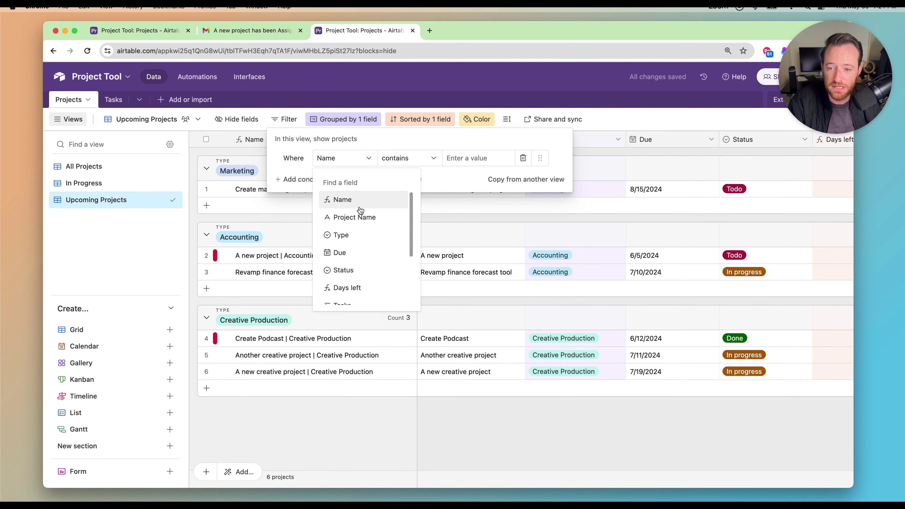
scroll(360, 211, "down", 5)
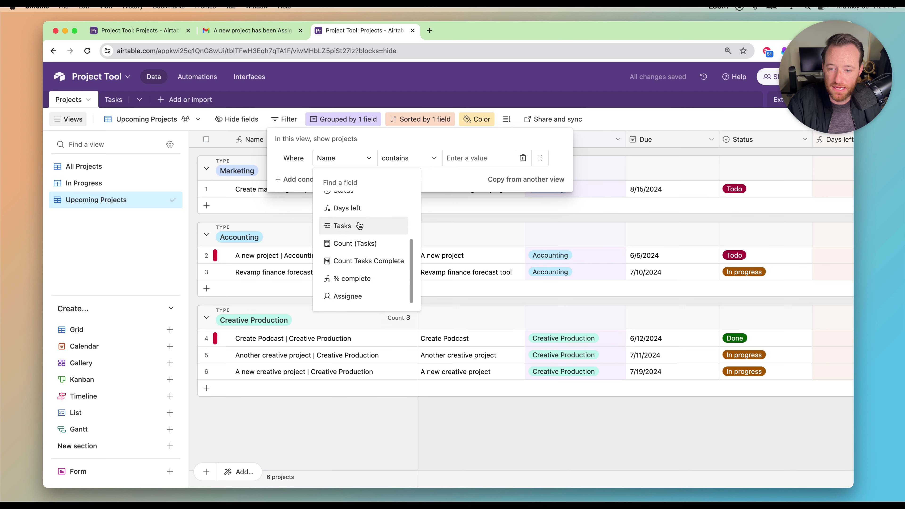
scroll(372, 272, "up", 1)
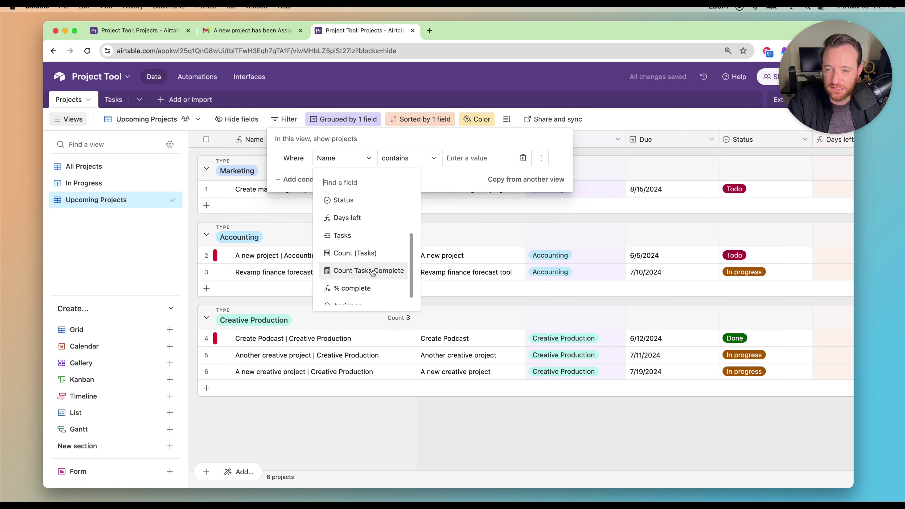
left_click(342, 217)
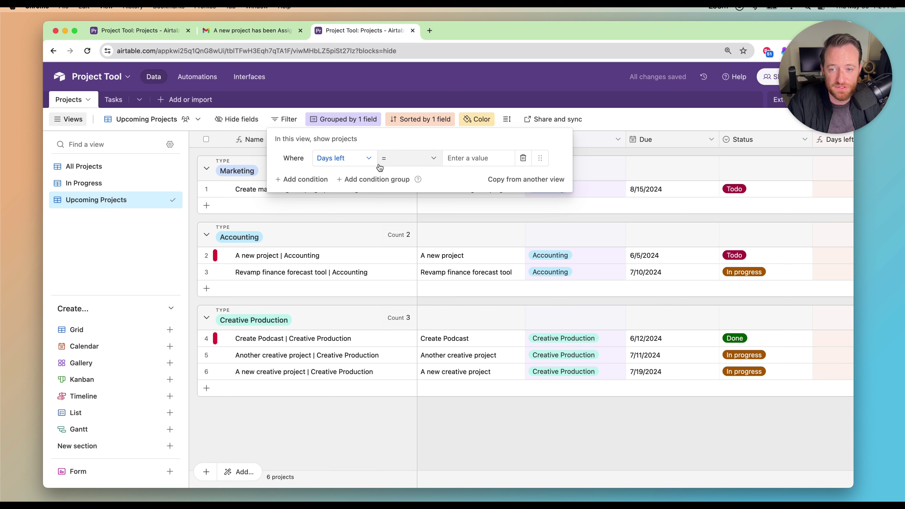
left_click(401, 162)
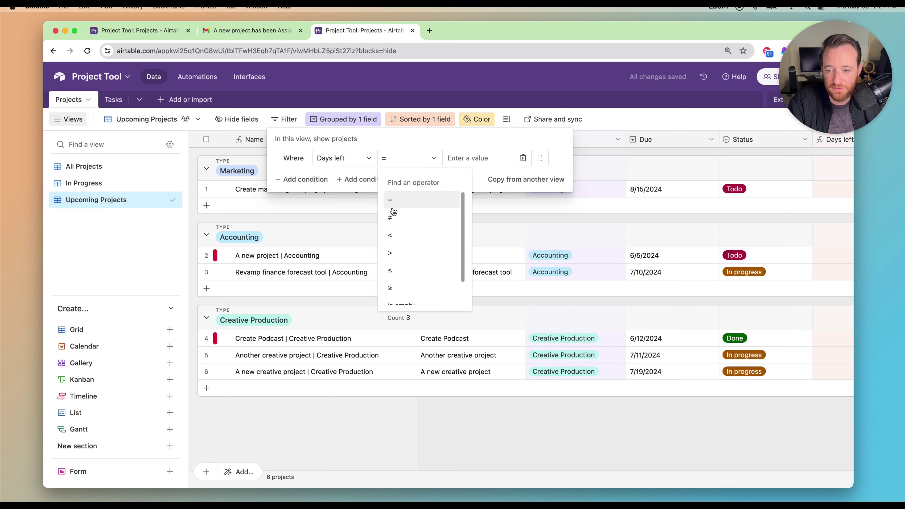
left_click(398, 268)
left_click(471, 157)
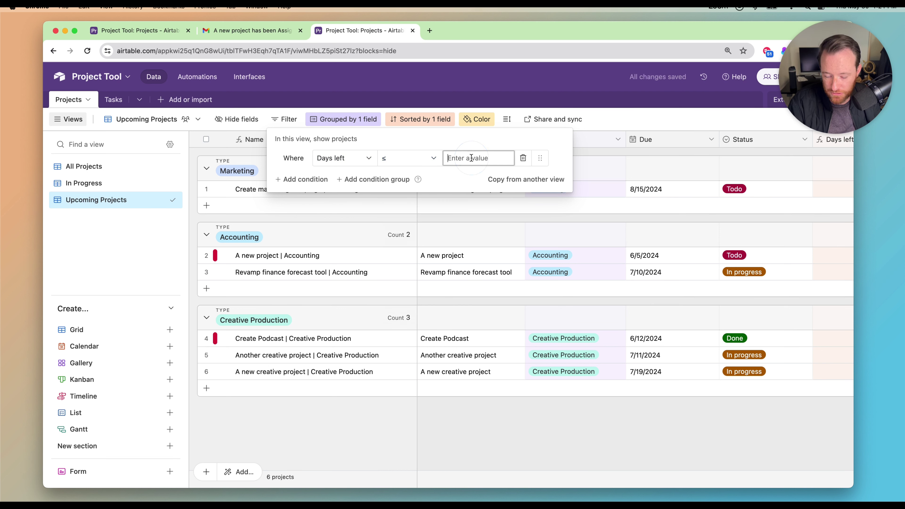
type("30")
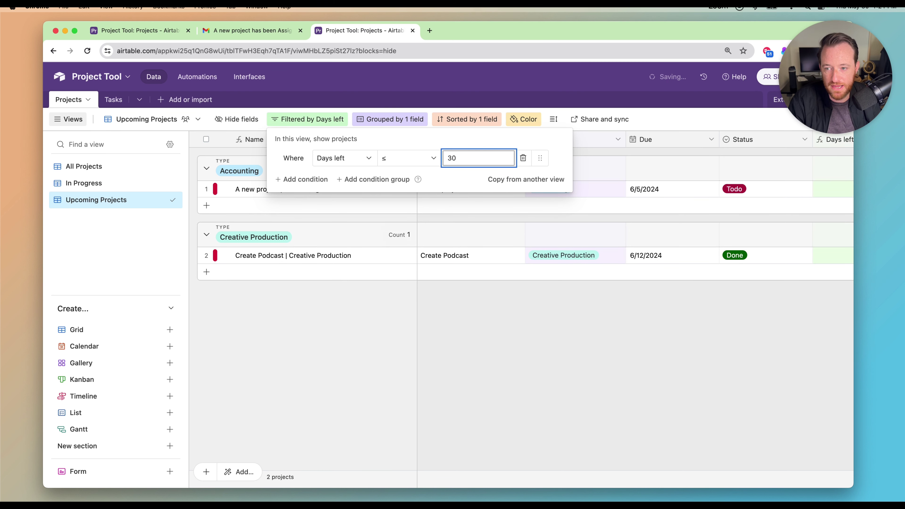
left_click(547, 343)
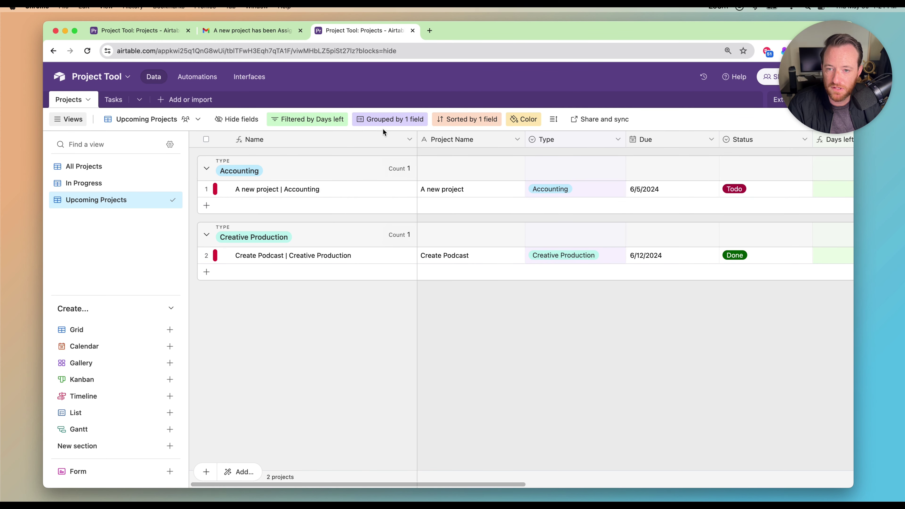
Remove the grouping by Type from the Upcoming Projects view.
left_click(388, 119)
left_click(583, 164)
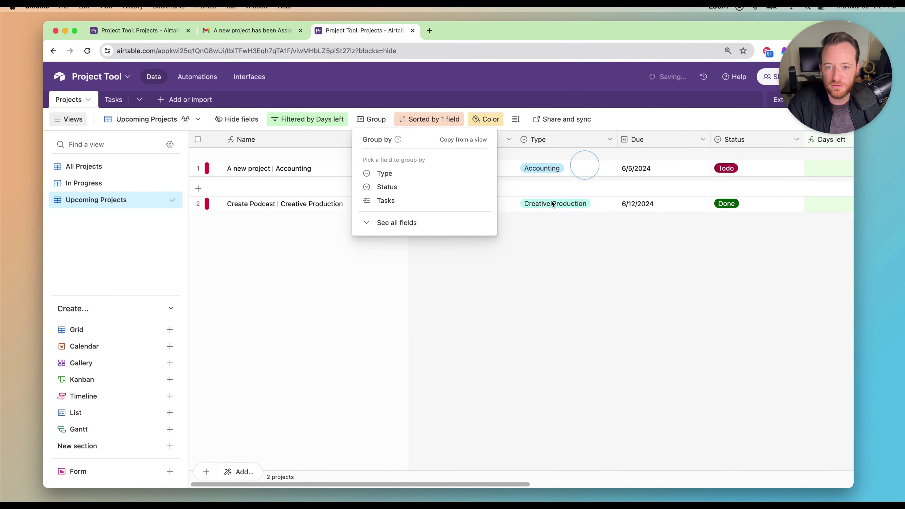
left_click(560, 290)
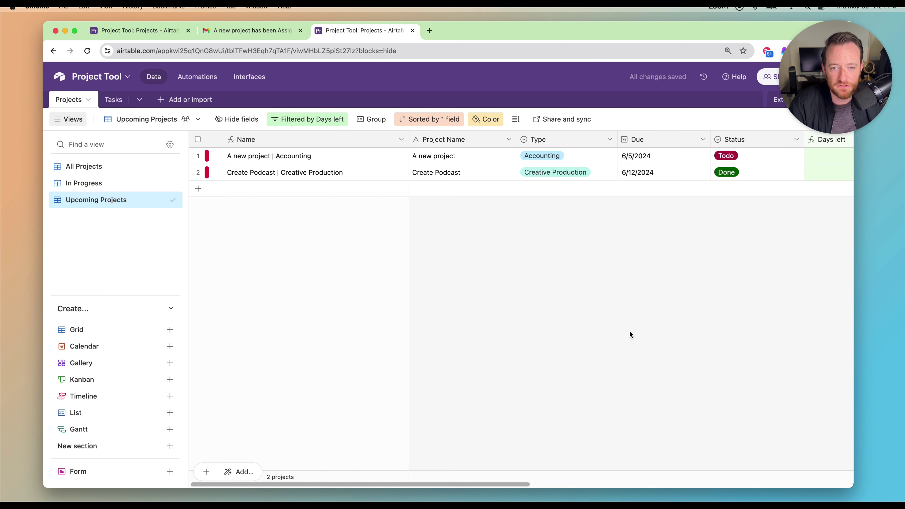
Hide the Assignee, Count Tasks Complete, Count (Tasks) and Tasks fields in the Upcoming Projects view.
left_click(237, 119)
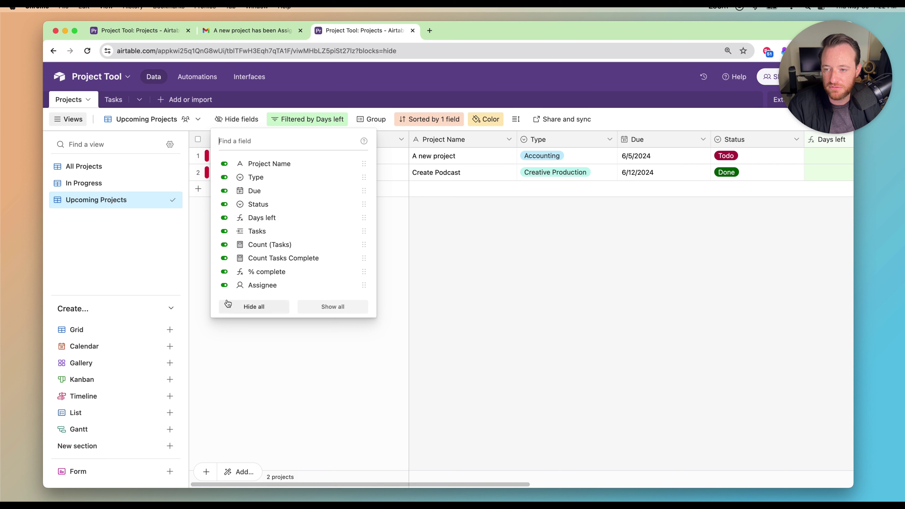
left_click(224, 285)
left_click(224, 258)
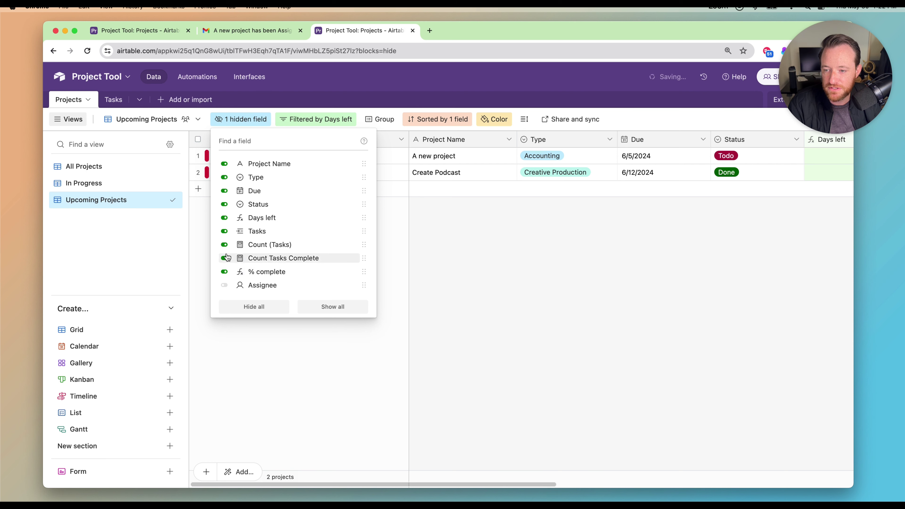
left_click(225, 245)
left_click(224, 231)
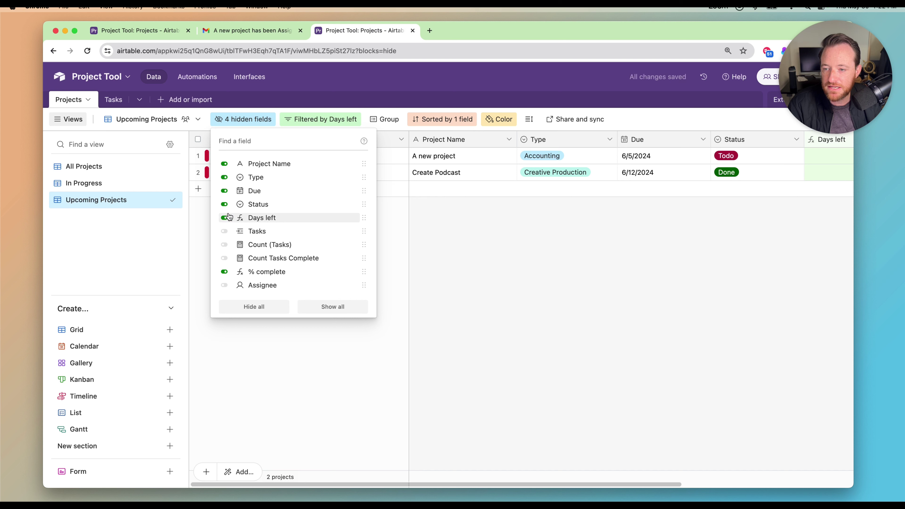
left_click(488, 281)
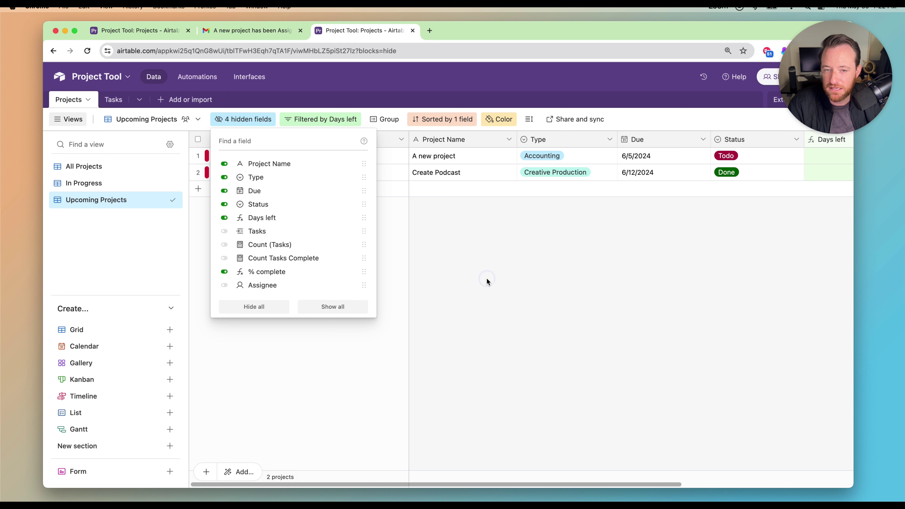
Move the % complete field directly after Project Name in the Upcoming Projects view and narrow the Name column.
left_click(261, 123)
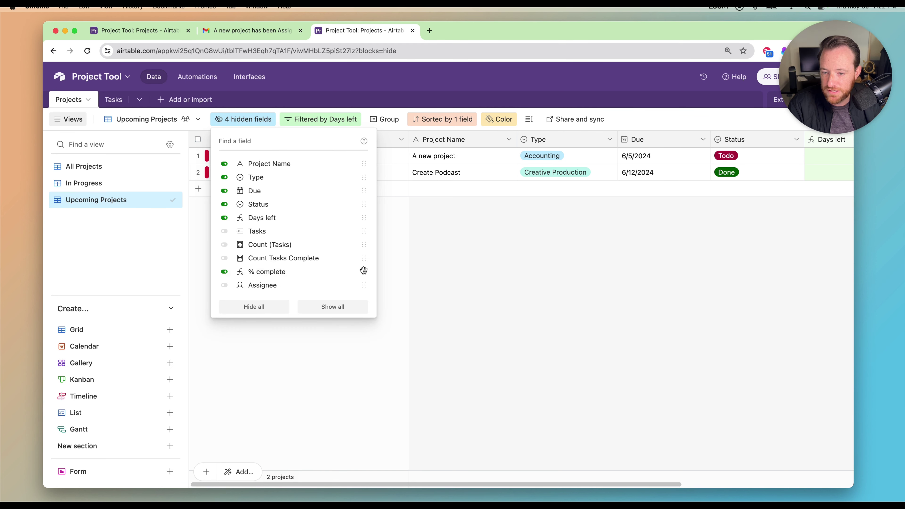
left_click_drag(364, 271, 370, 175)
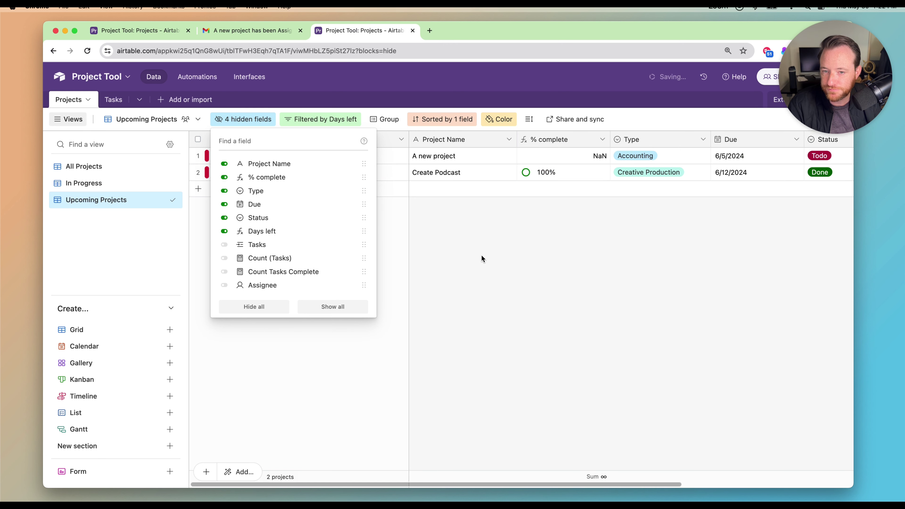
left_click(480, 255)
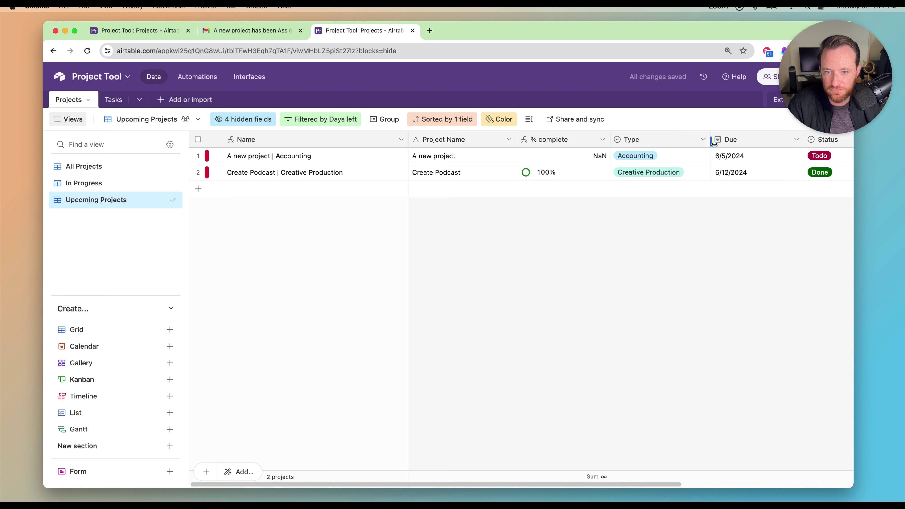
left_click_drag(409, 137, 364, 139)
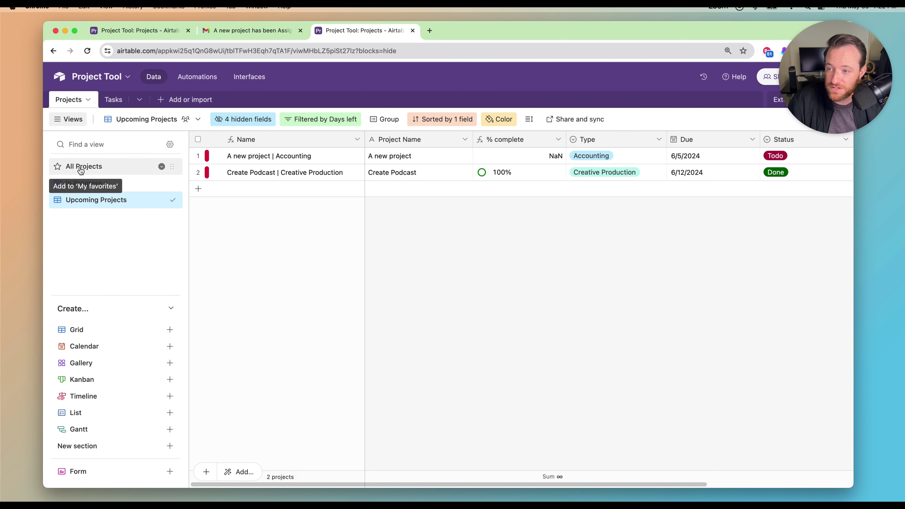
Create a collaborative Calendar view of the projects based on the Due date field and browse its June and July 2024 months.
left_click(89, 166)
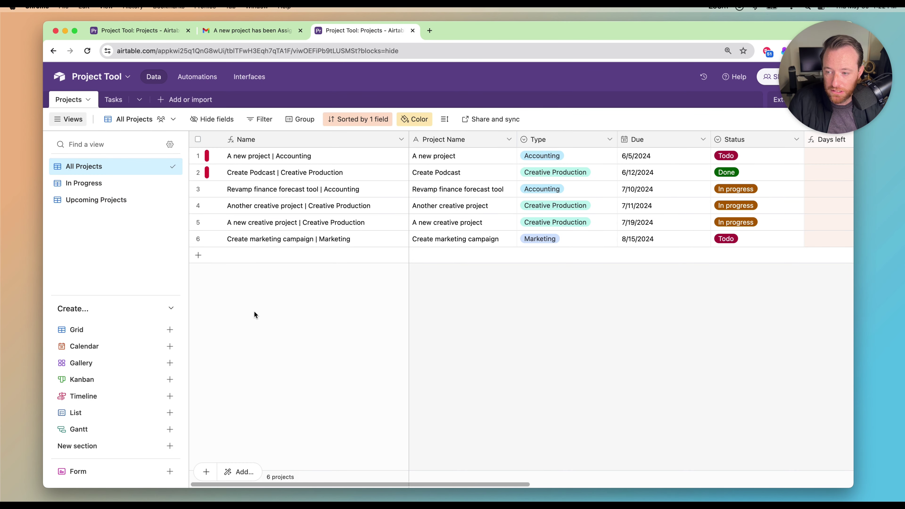
left_click(90, 346)
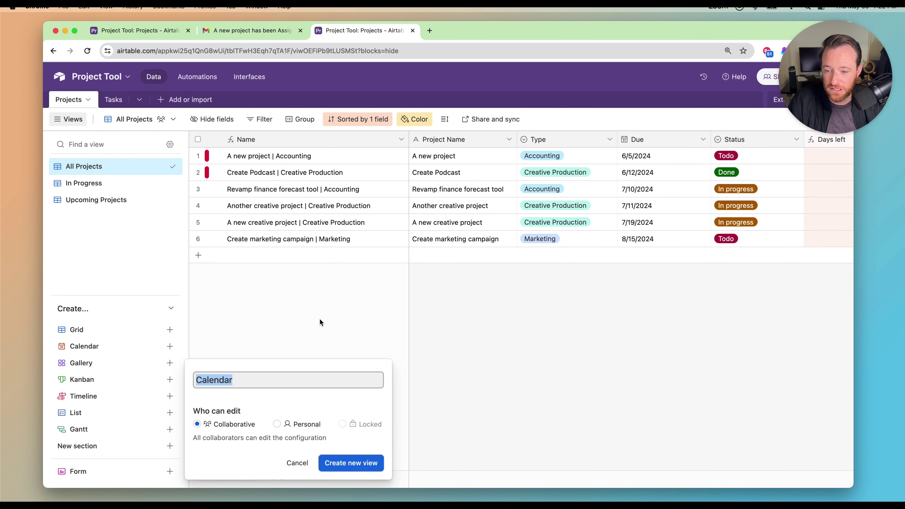
left_click(335, 463)
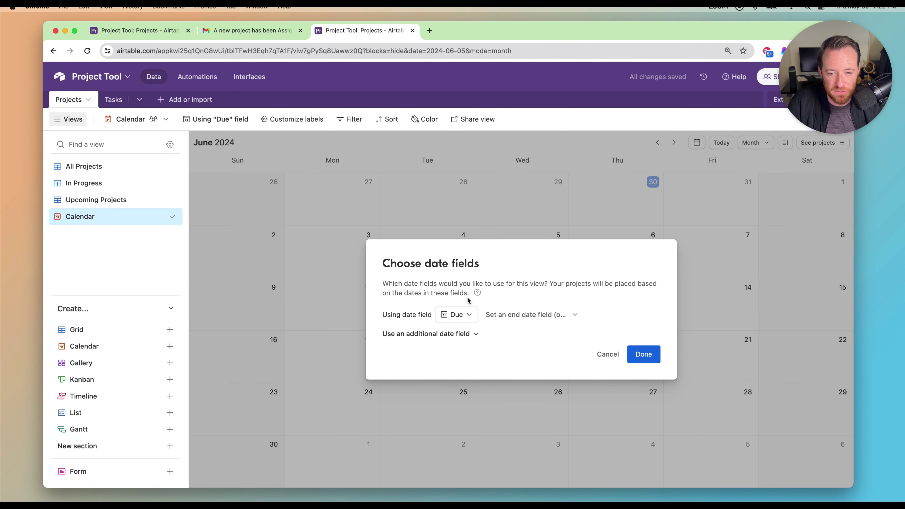
left_click(641, 355)
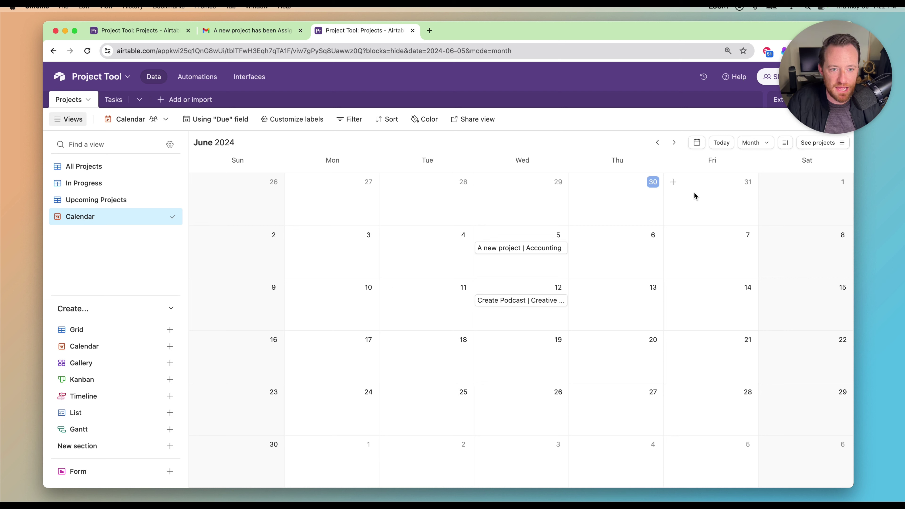
left_click(673, 143)
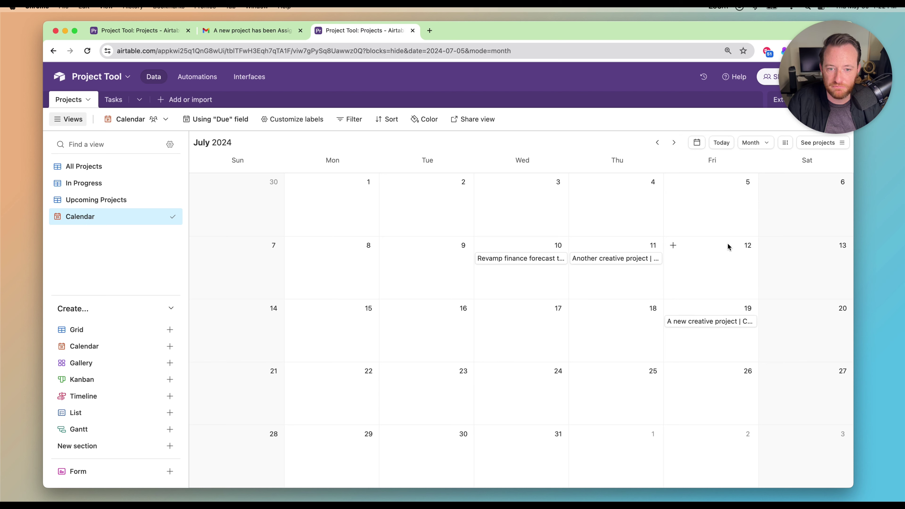
left_click(657, 142)
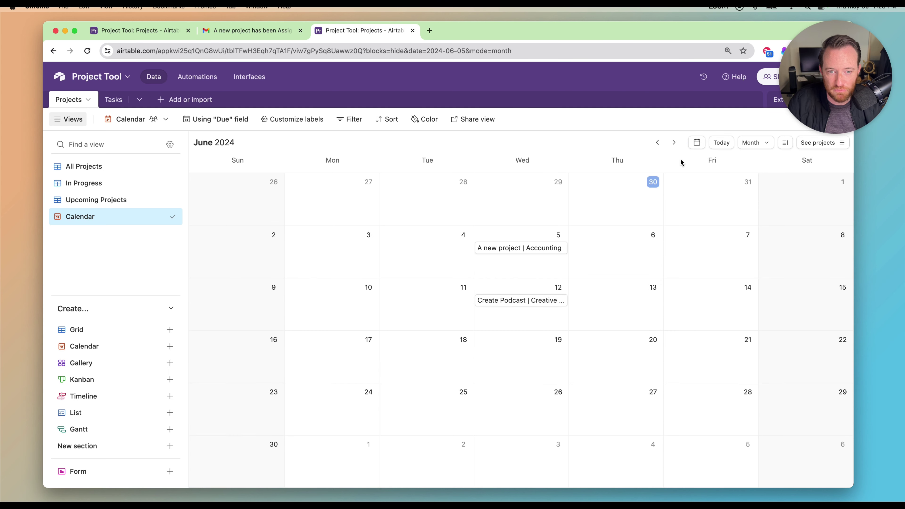
left_click(674, 143)
left_click(657, 143)
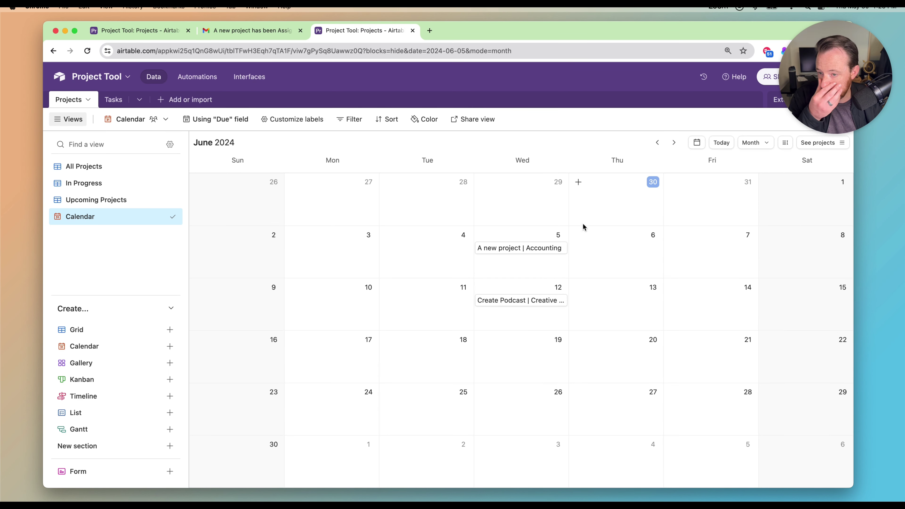
Color the projects in the Calendar view the same as their Status field.
left_click(294, 119)
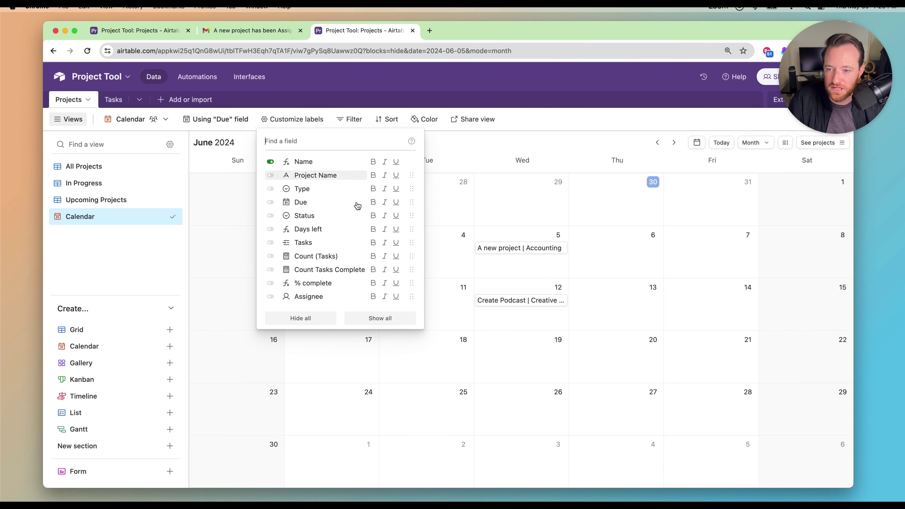
left_click(554, 116)
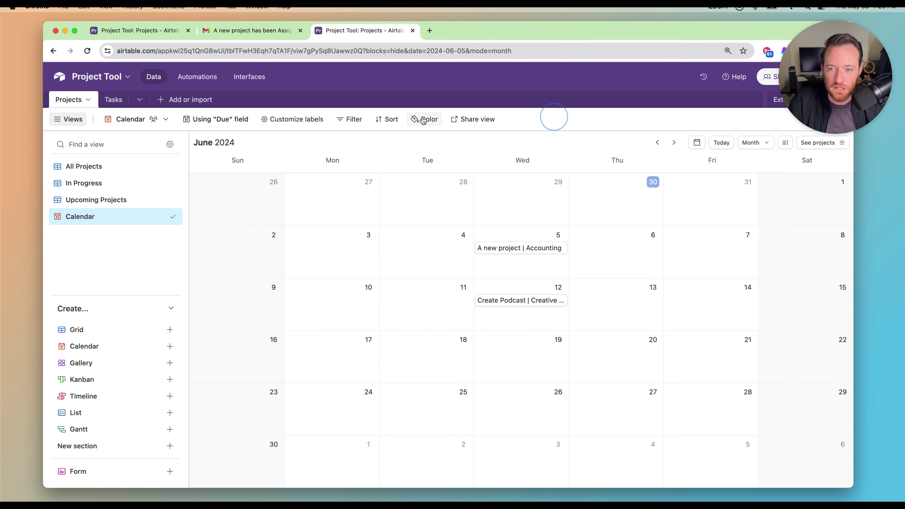
left_click(424, 119)
left_click(350, 148)
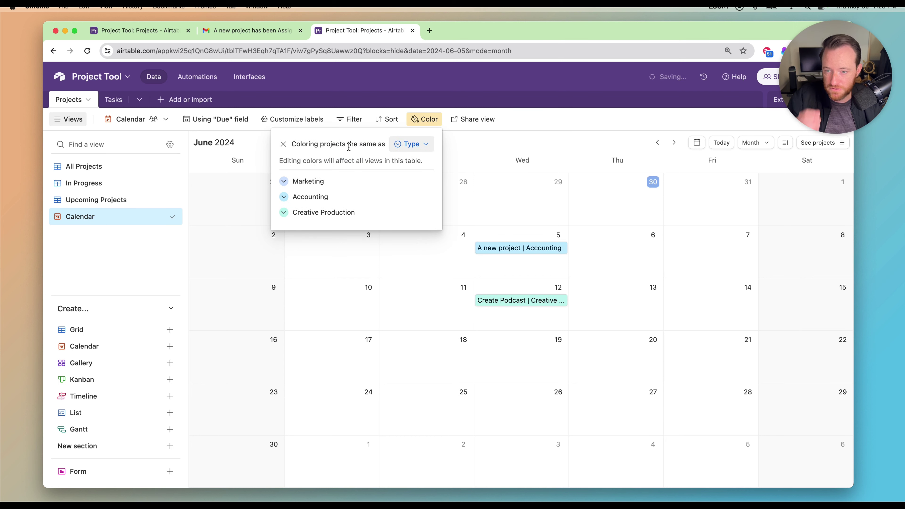
left_click(395, 144)
left_click(424, 199)
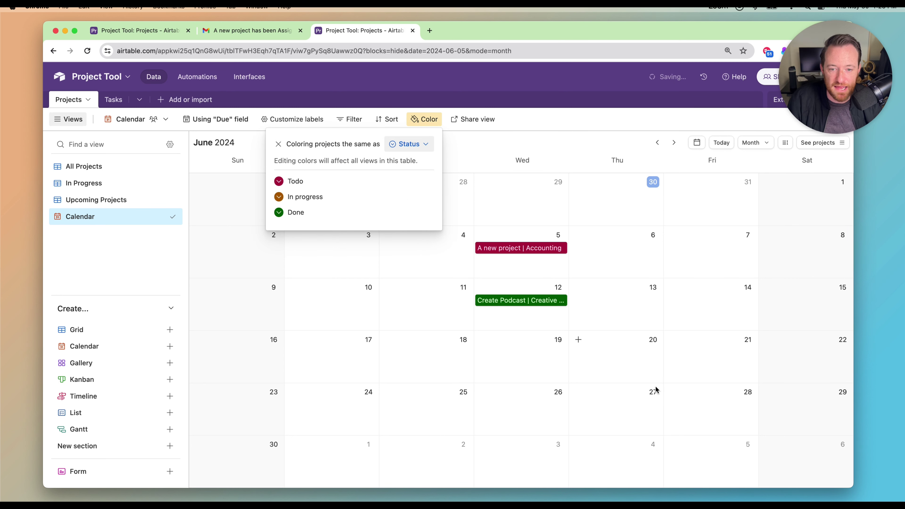
left_click(539, 134)
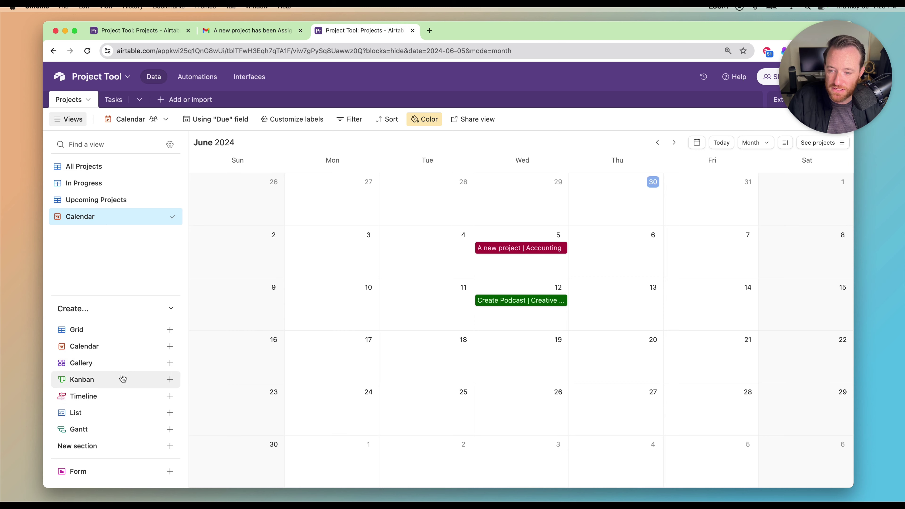
Create a collaborative Kanban view of the projects, stacked by the Status field.
left_click(176, 383)
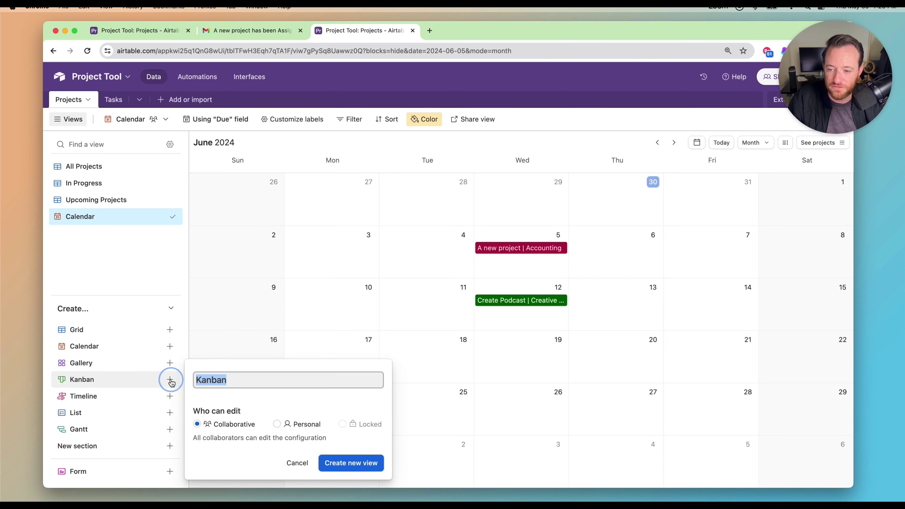
left_click(367, 464)
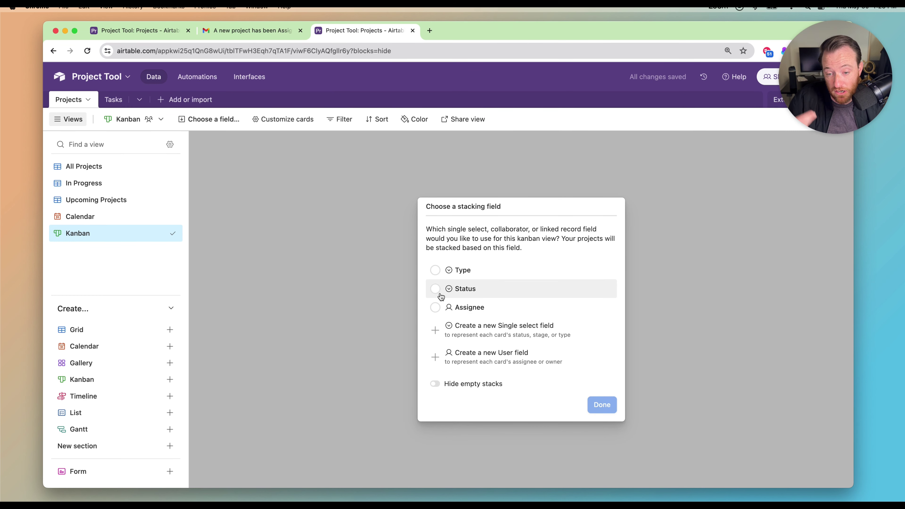
left_click(431, 289)
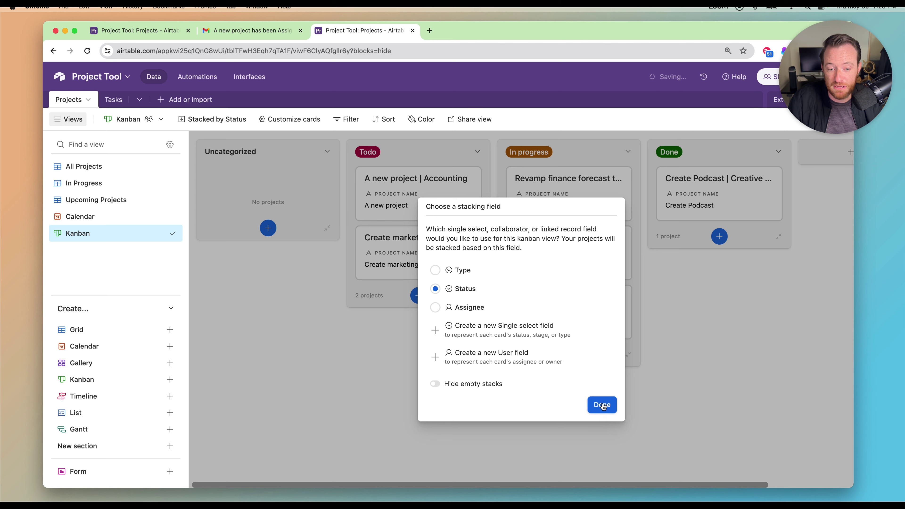
left_click(602, 404)
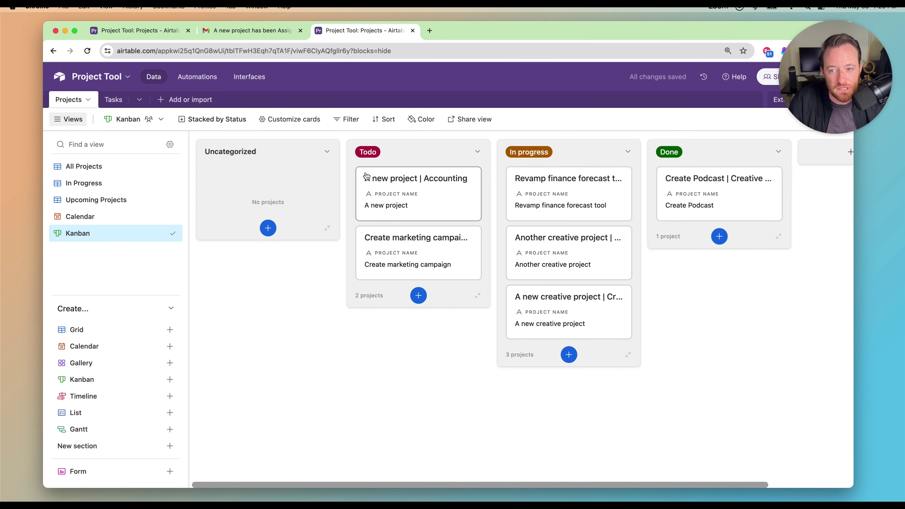
Show the Assignee and % complete fields on the Kanban cards.
left_click(286, 121)
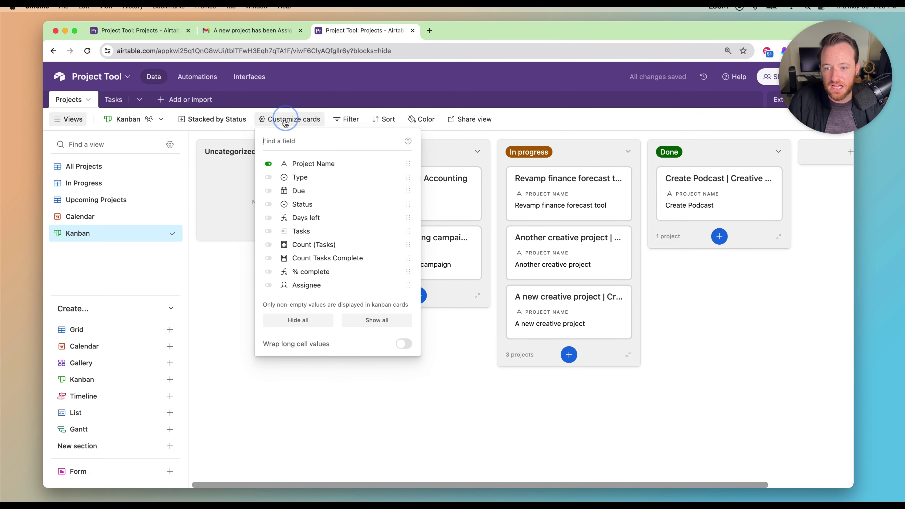
left_click(307, 287)
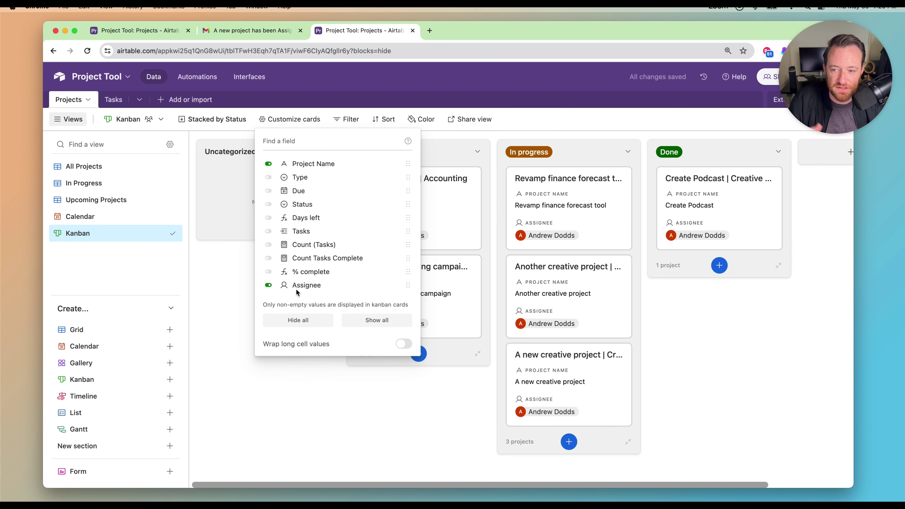
left_click(300, 273)
left_click(292, 385)
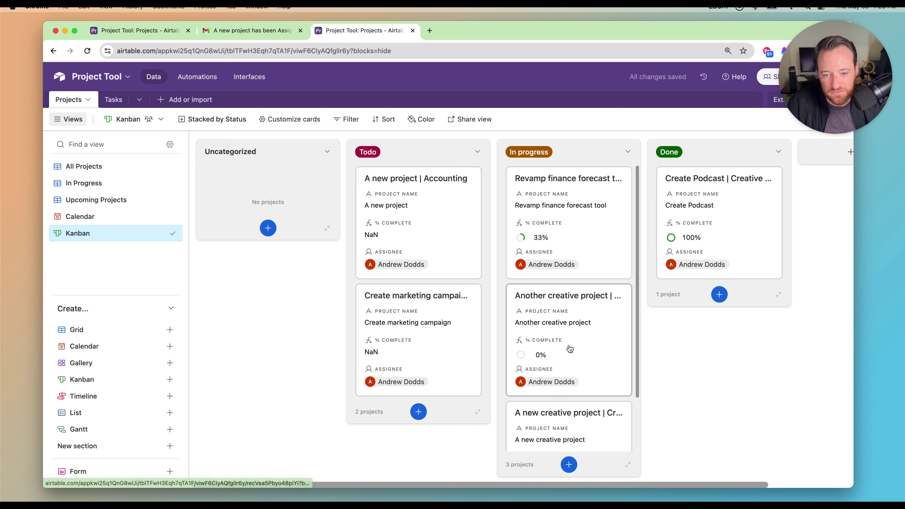
Move the Revamp finance forecast tool and A new creative project cards from In progress to Done, and return to the All Projects view.
left_click_drag(573, 224, 716, 218)
left_click_drag(571, 367, 695, 246)
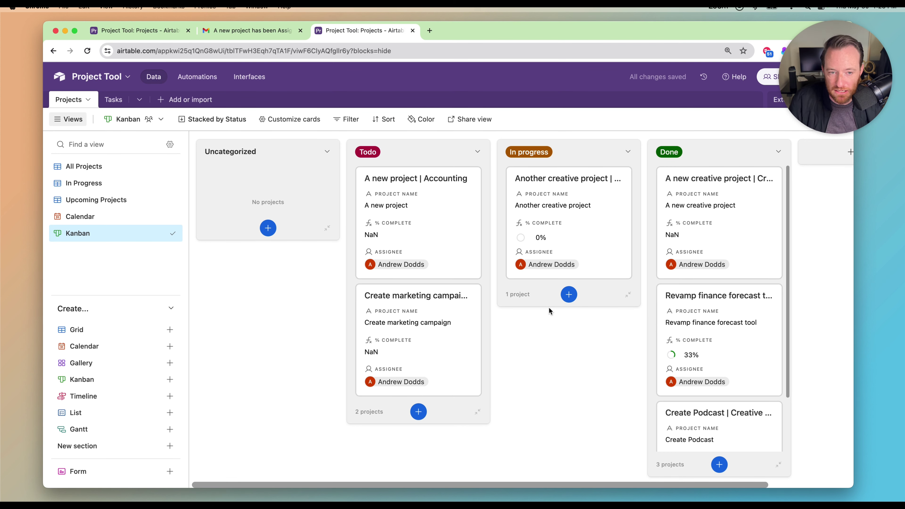
left_click(102, 167)
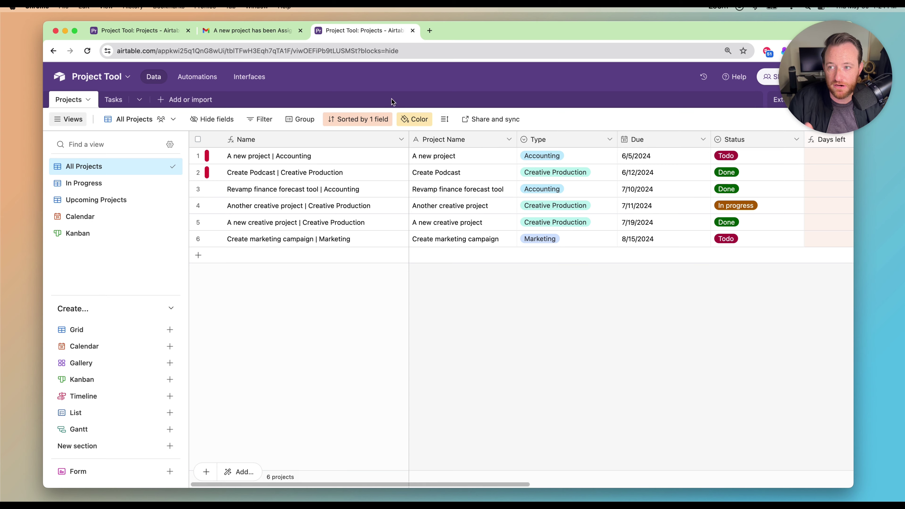
Examine the permission levels offered when inviting collaborators to the Project Tool base by email, without sending an invitation.
left_click(768, 79)
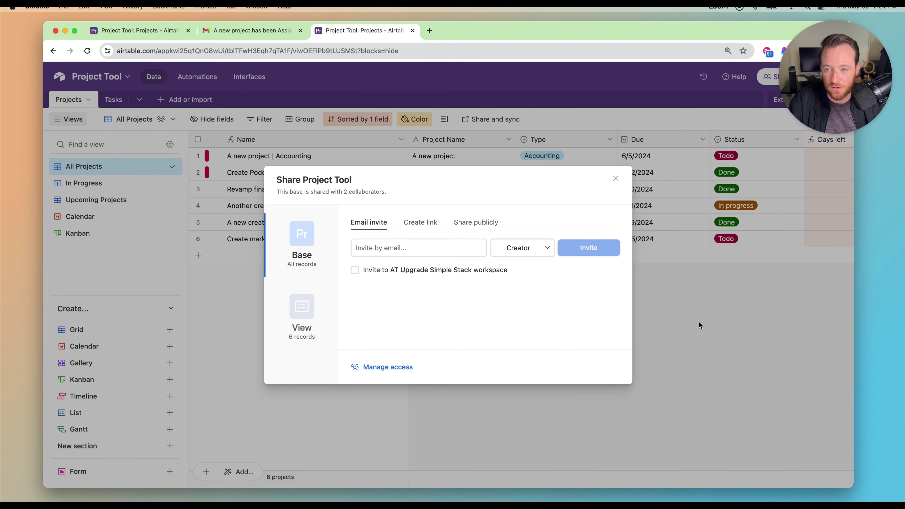
left_click(434, 247)
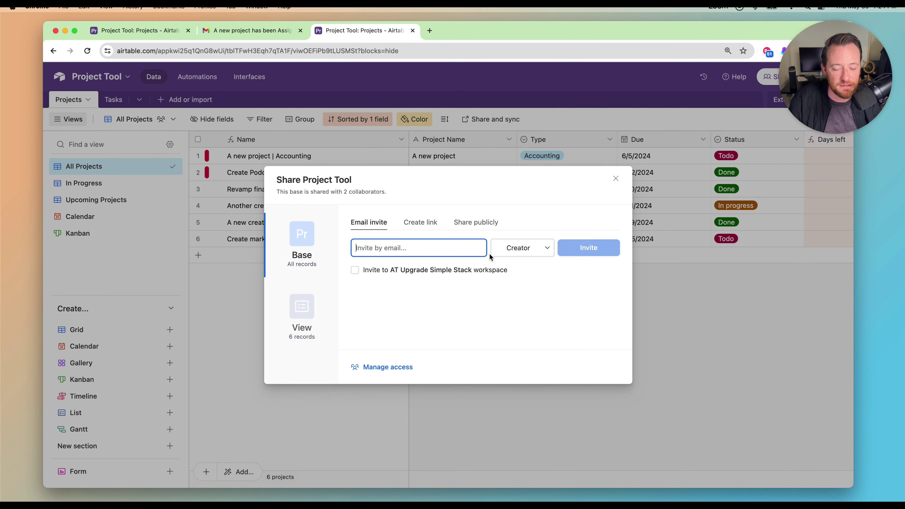
left_click(539, 247)
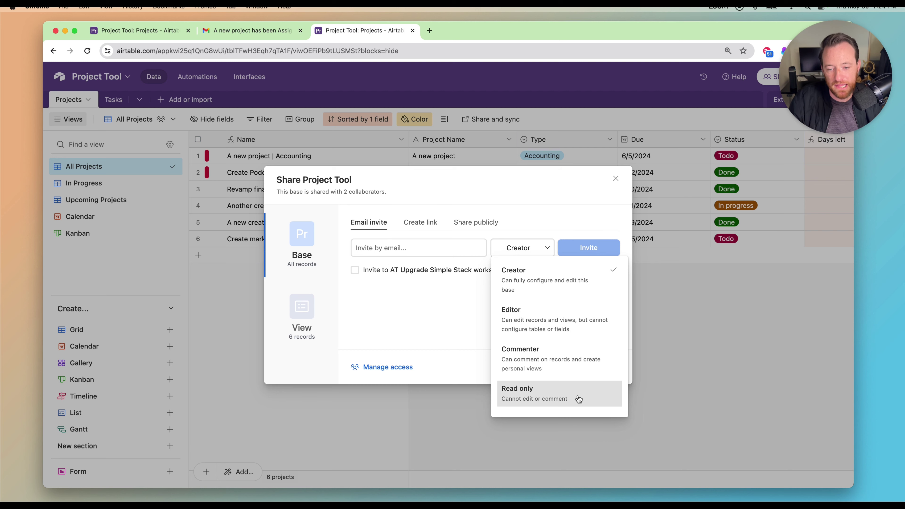
left_click(615, 179)
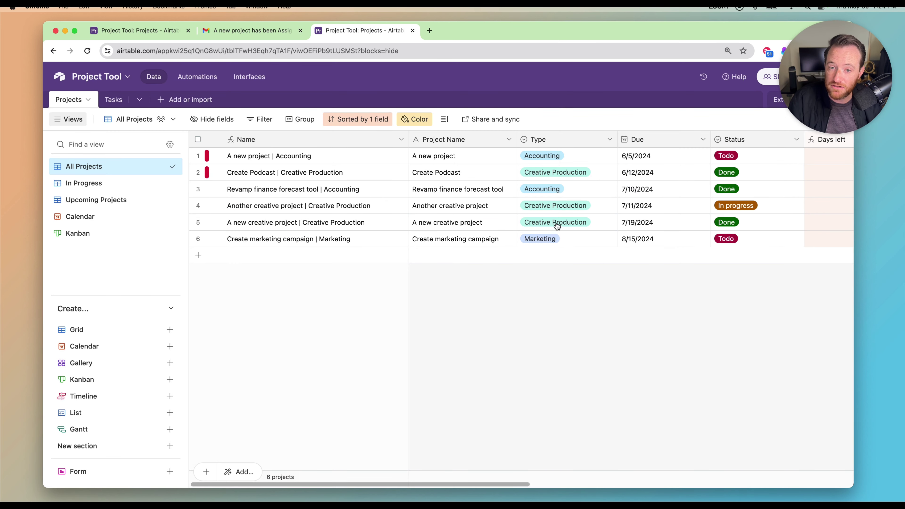
Create a share link to the All Projects view.
left_click(509, 120)
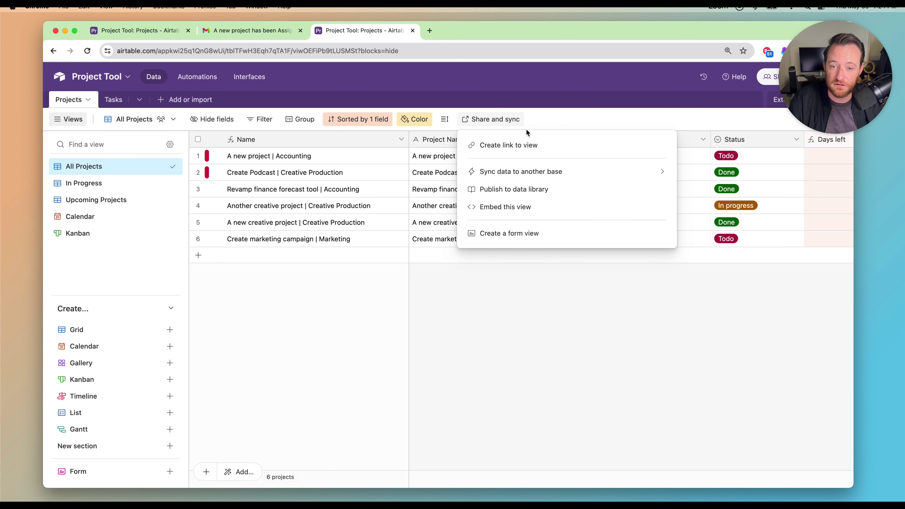
left_click(532, 146)
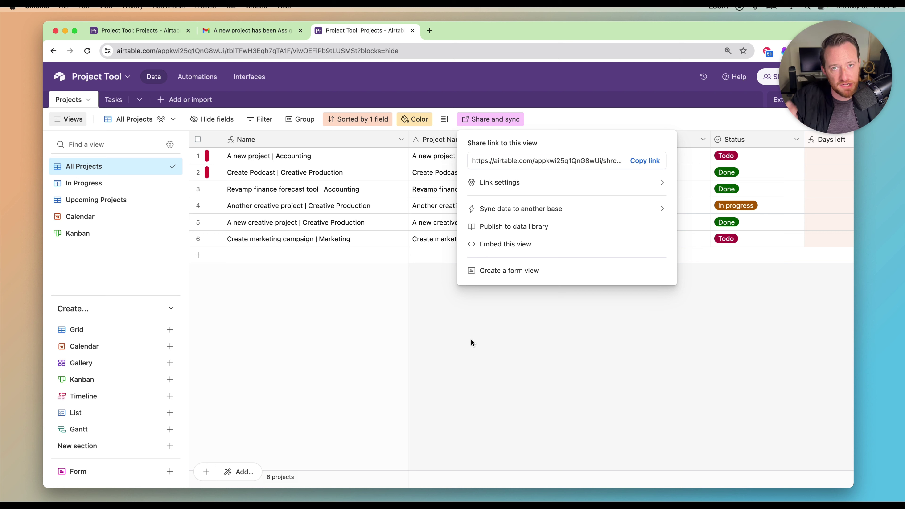
Hide Type, Status, Days left, Tasks, Count (Tasks), Count Tasks Complete, % complete and Assignee in the All Projects view, and narrow the Name column.
left_click(471, 342)
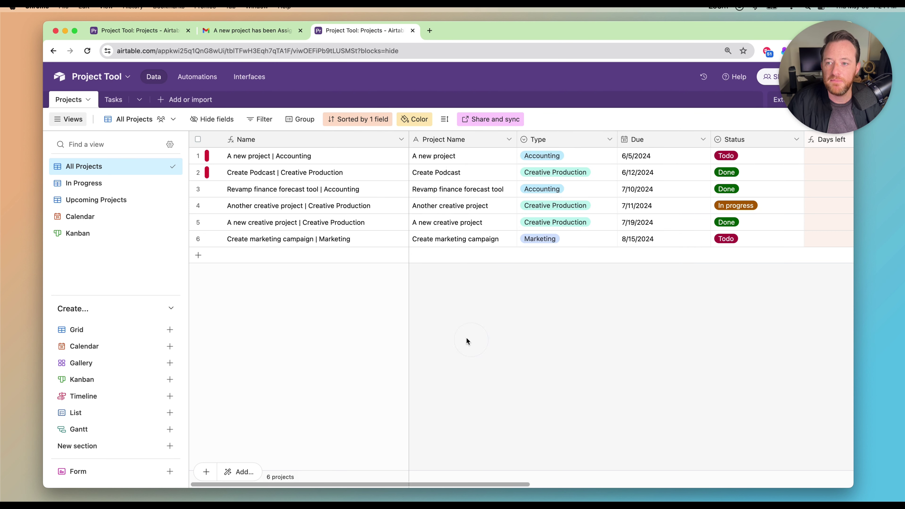
left_click(224, 121)
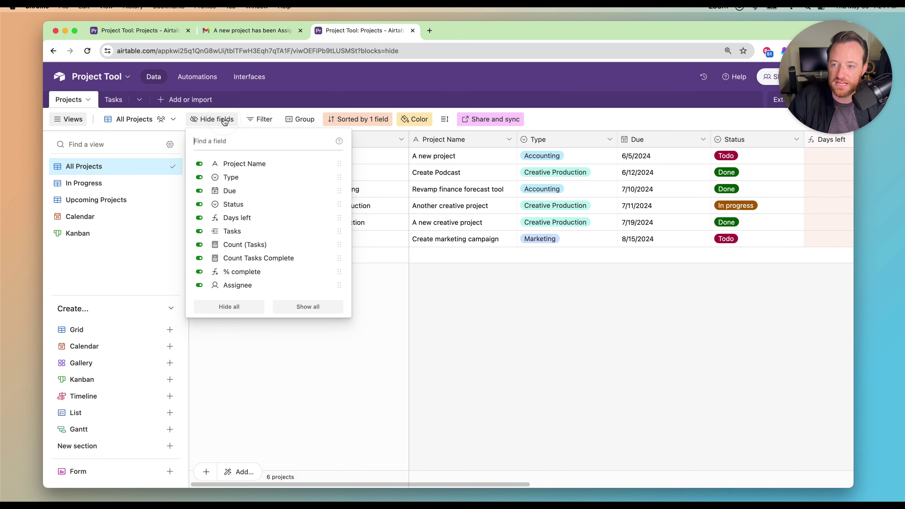
left_click(200, 284)
left_click(199, 272)
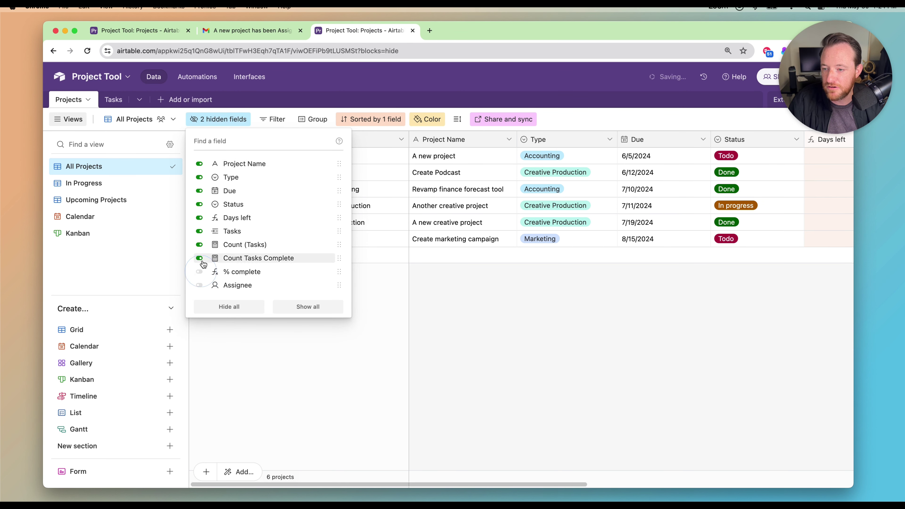
left_click(200, 258)
left_click(199, 245)
left_click(199, 231)
left_click(199, 218)
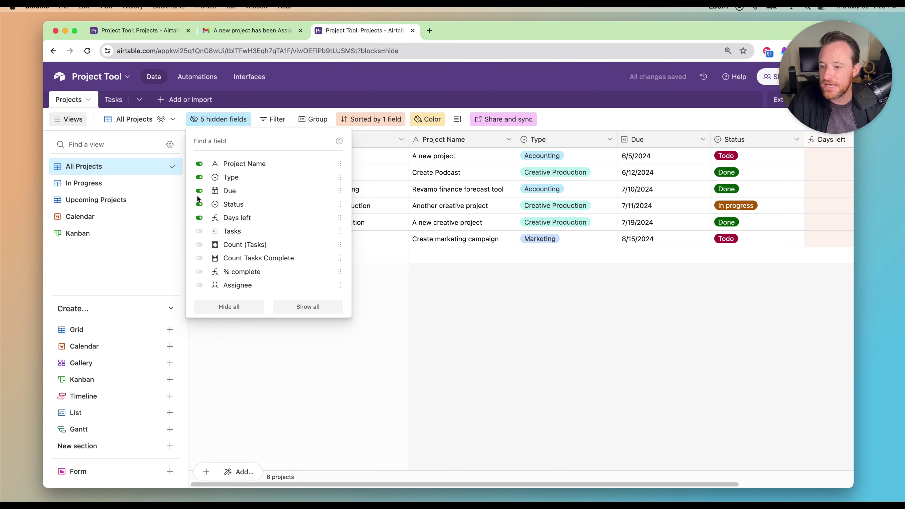
left_click(200, 204)
left_click(199, 177)
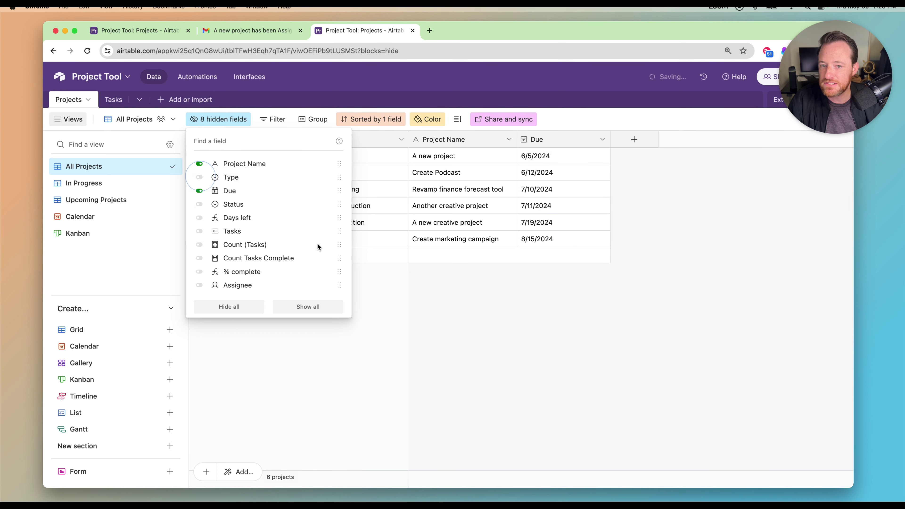
left_click(490, 313)
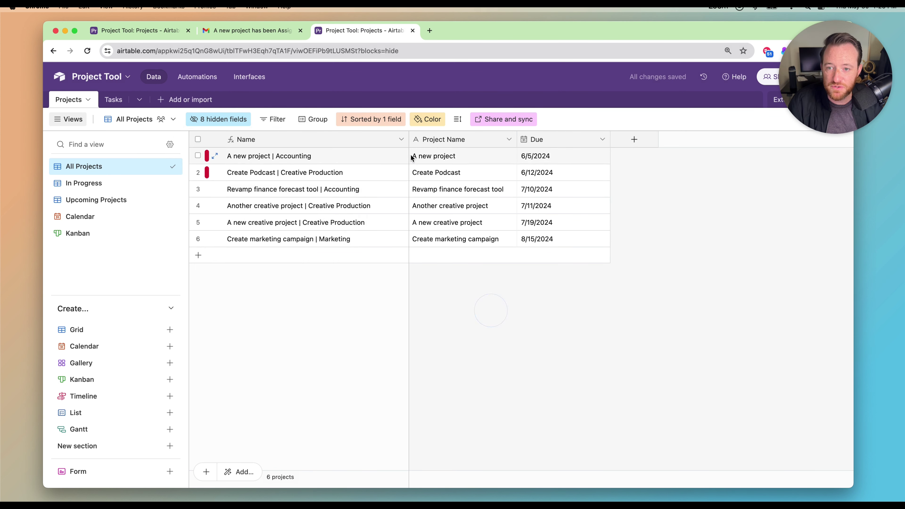
left_click_drag(409, 139, 289, 140)
left_click(197, 155)
Copy the share link to the All Projects view and open it in a new browser tab.
left_click(485, 120)
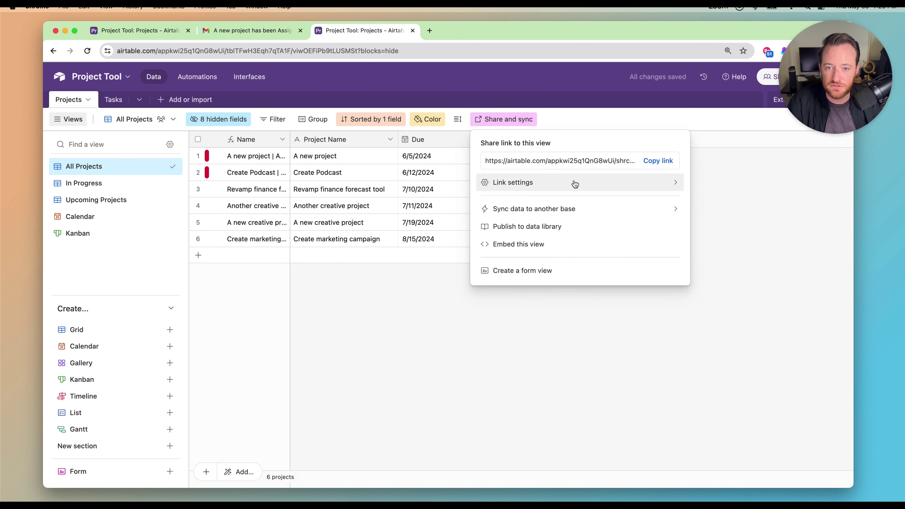
left_click(652, 161)
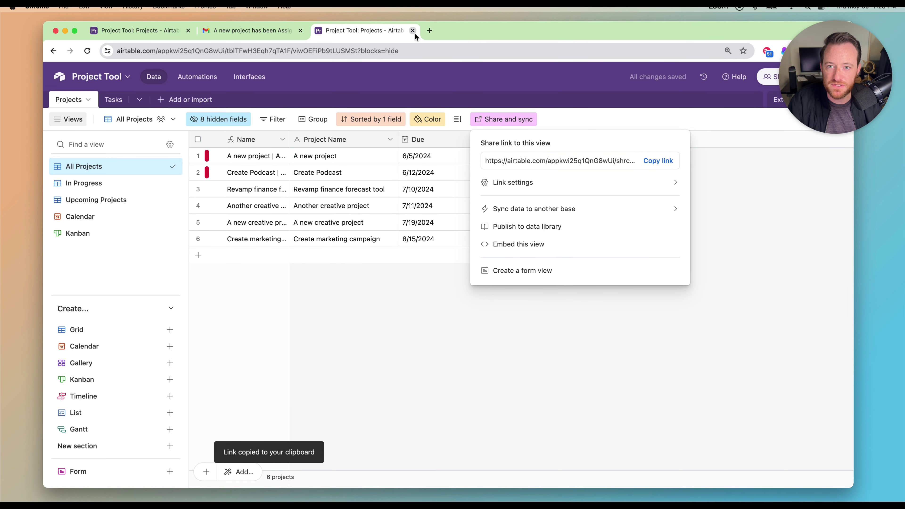
left_click(429, 31)
key("super+v")
key("Return")
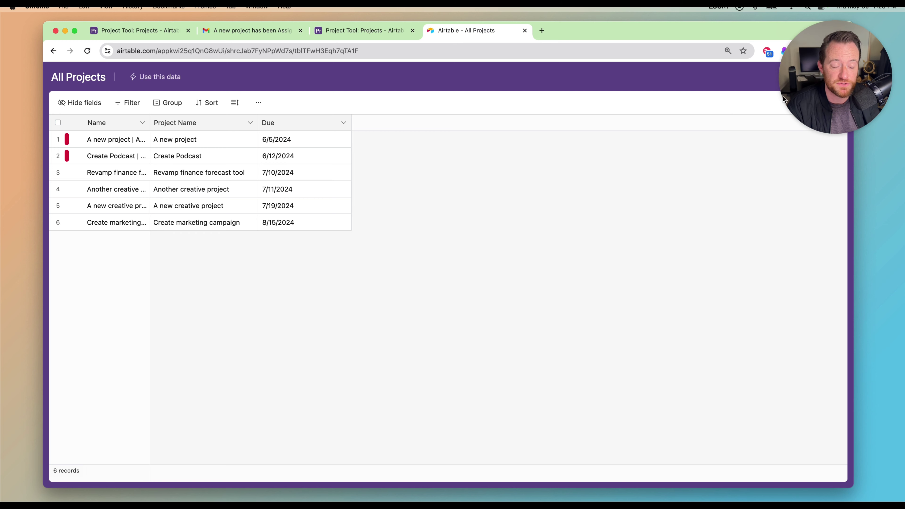
left_click(853, 80)
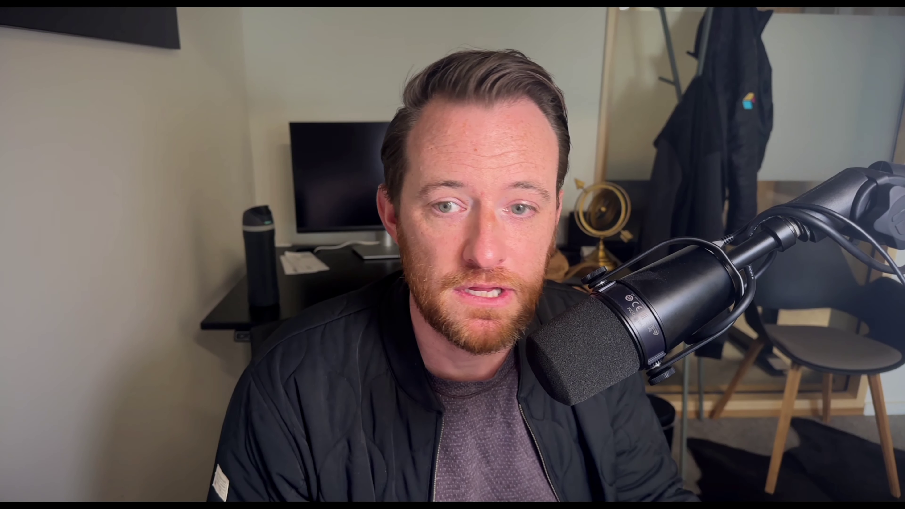